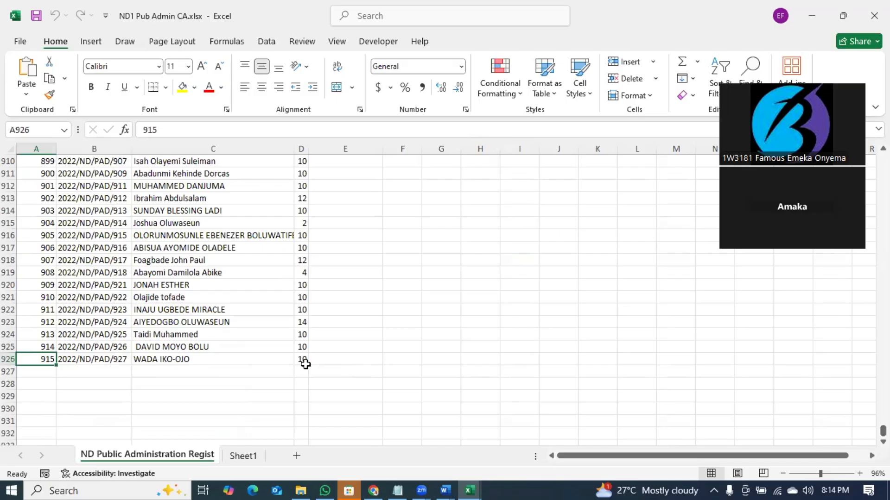
# - Scroll the CA score sheet back to the top and snap the workbook to the left half
pyautogui.click(302, 361)
pyautogui.moveTo(883, 431); pyautogui.dragTo(883, 159)
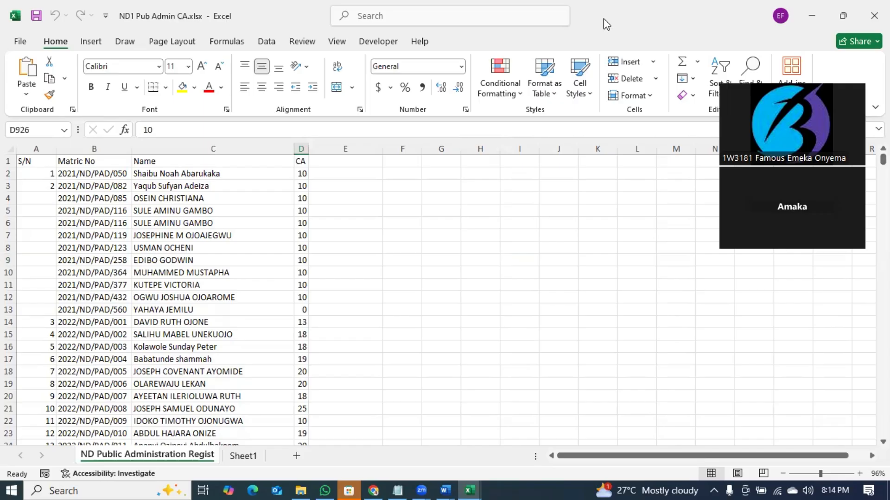
pyautogui.press('super+Left')
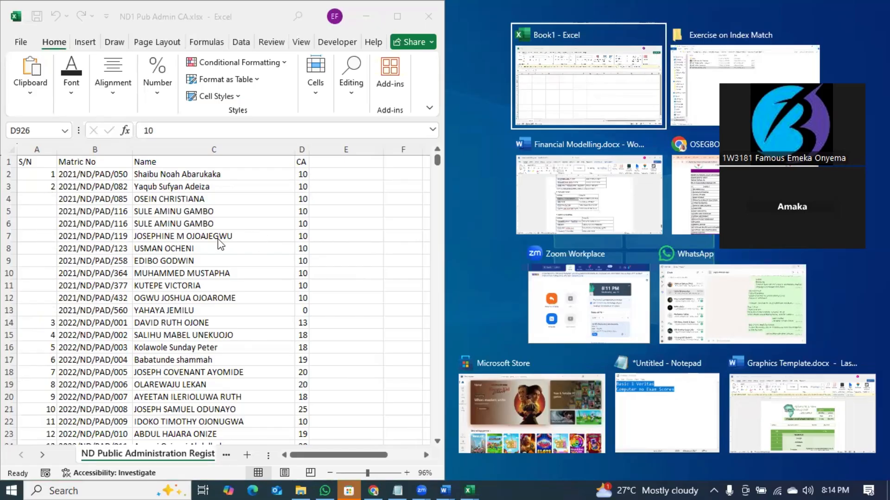
# - From the Exercise on Index Match folder window, open ND 1 Public Admin.csv in Excel
pyautogui.click(302, 489)
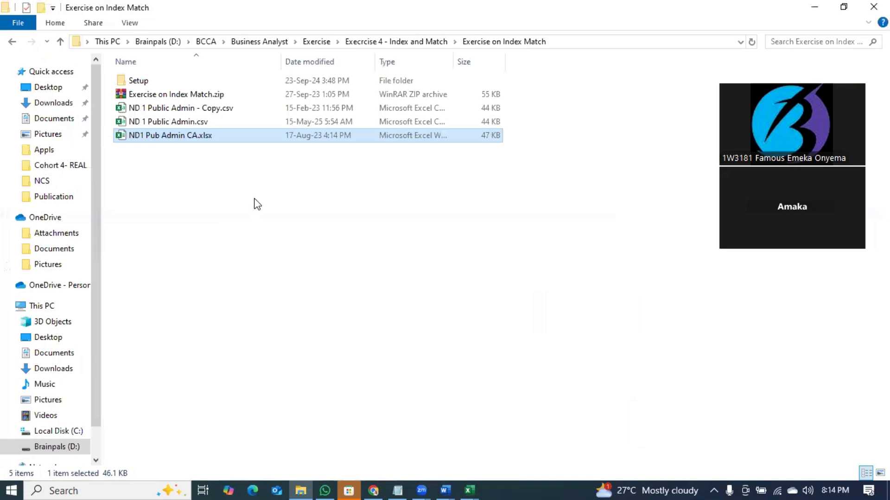
pyautogui.doubleClick(195, 123)
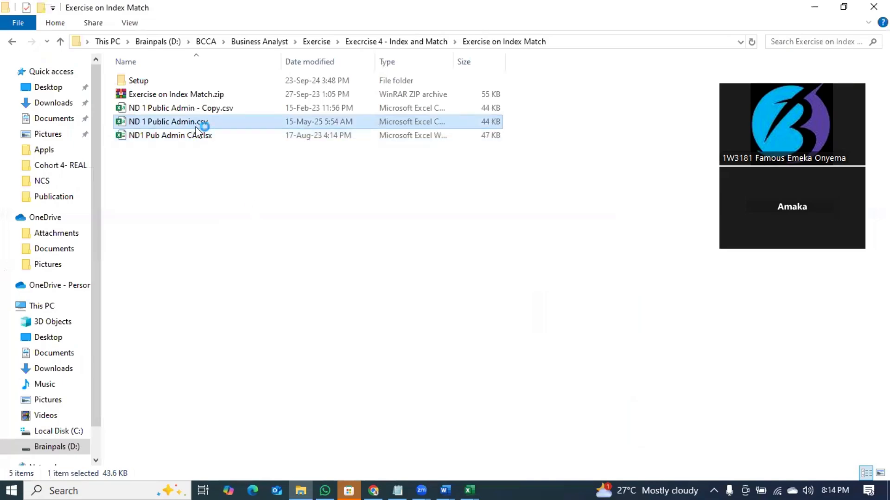
pyautogui.doubleClick(201, 137)
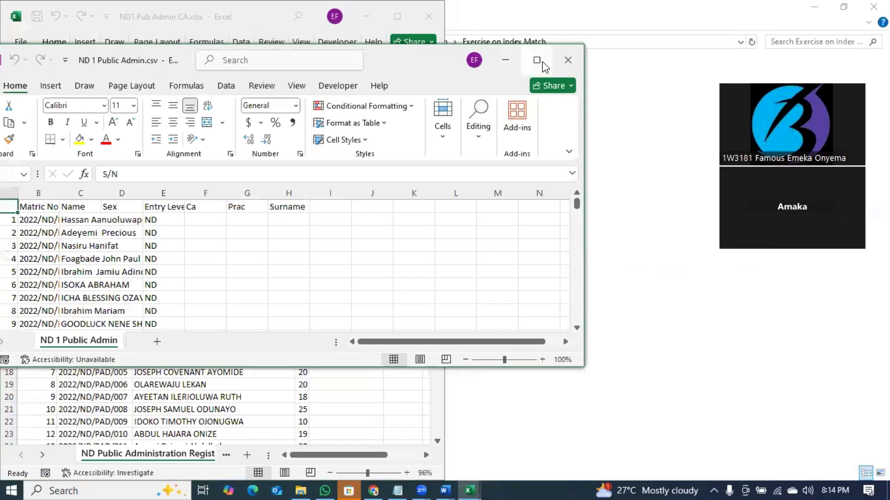
# - Maximize the CSV, AutoFit the Name (C) and Matric No (B) columns, then restore the window
pyautogui.click(543, 62)
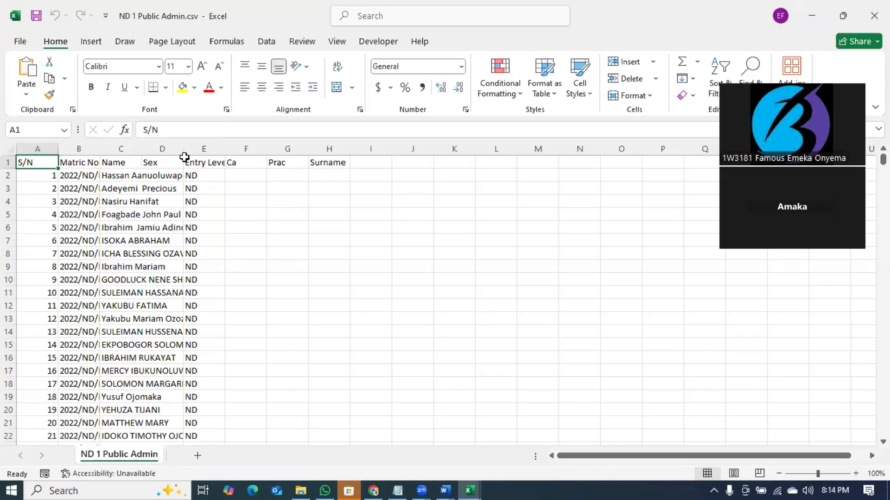
pyautogui.doubleClick(141, 148)
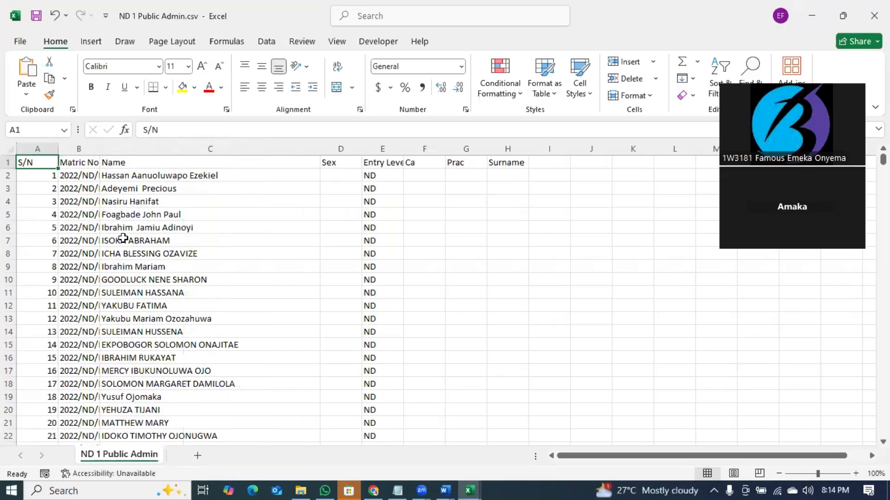
pyautogui.click(107, 147)
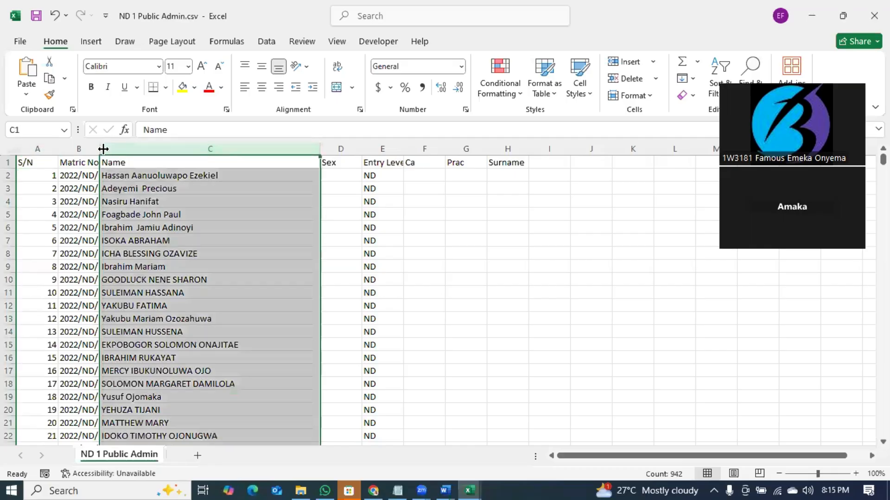
pyautogui.doubleClick(100, 147)
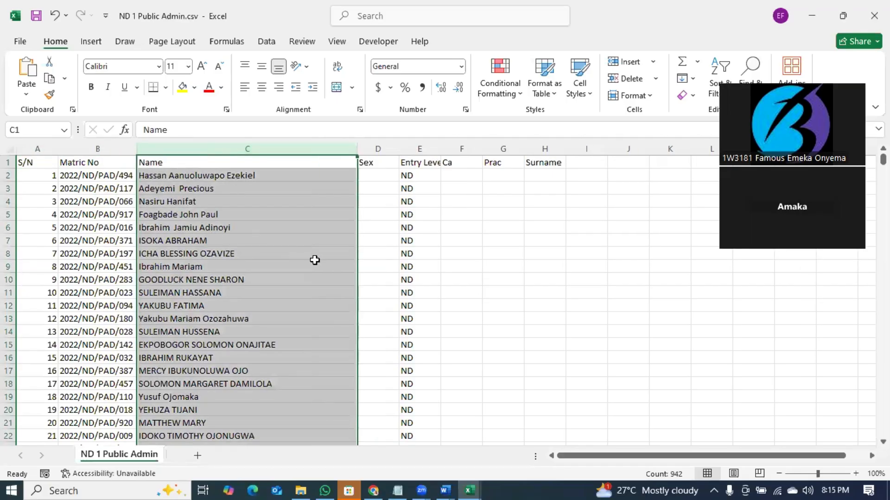
pyautogui.click(492, 253)
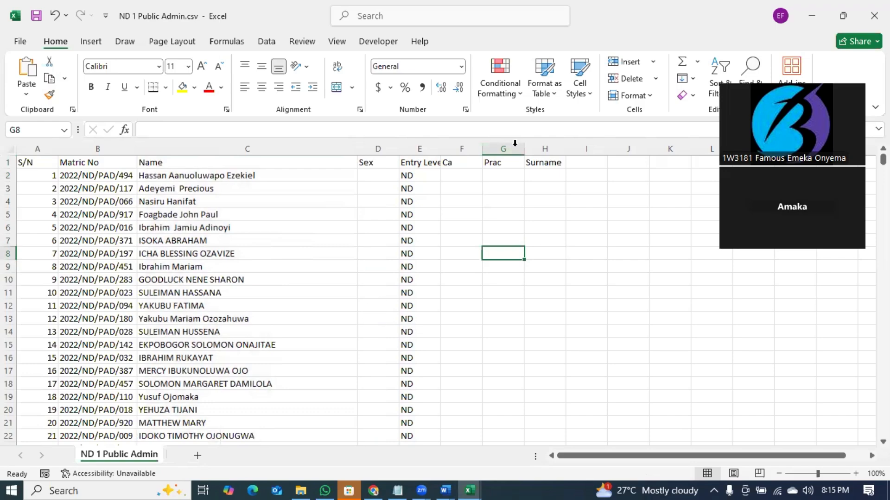
pyautogui.doubleClick(597, 18)
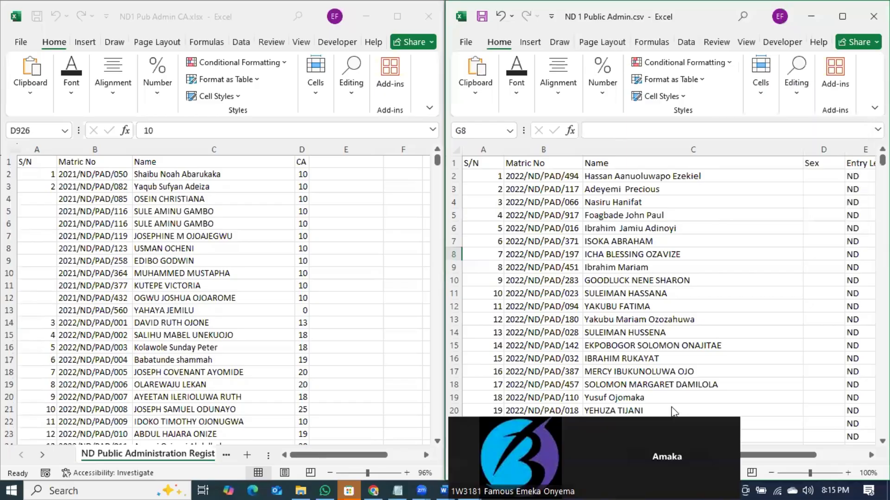
# - Snap the ND 1 Public Admin.csv window to the left half of the screen
pyautogui.press('super+Left')
pyautogui.press('super+Left')
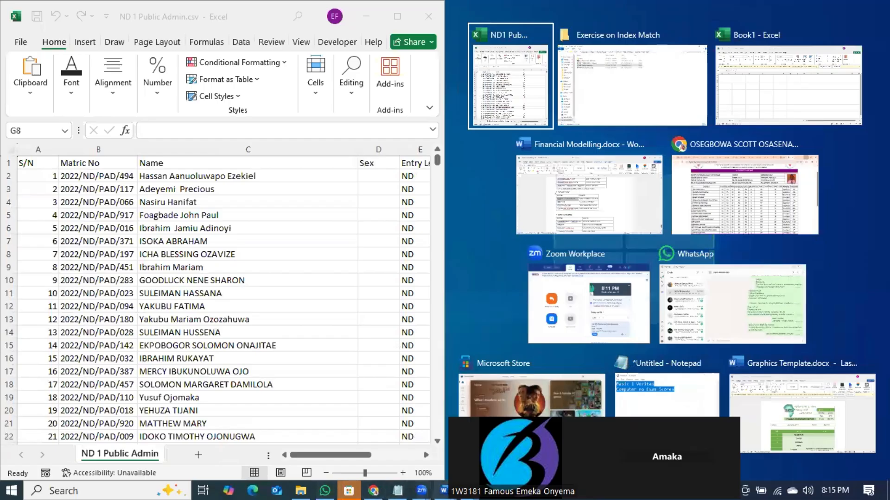
pyautogui.click(469, 490)
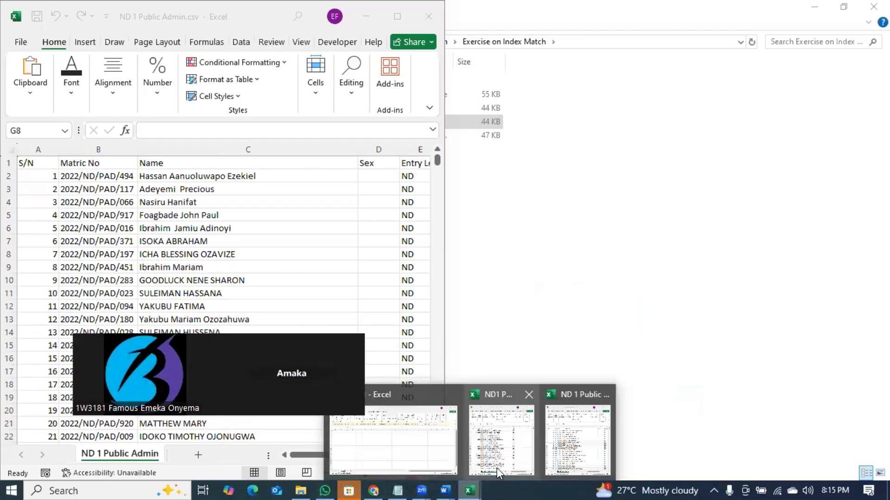
pyautogui.click(573, 446)
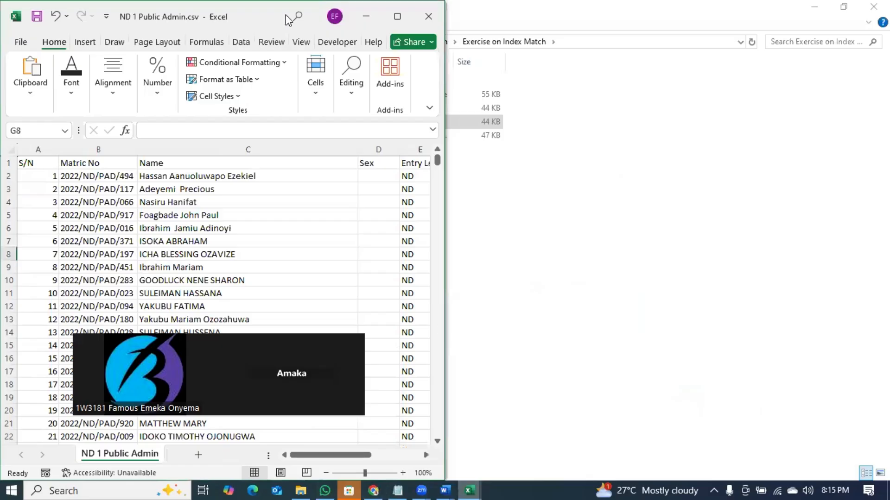
pyautogui.moveTo(268, 16); pyautogui.dragTo(429, 78)
pyautogui.moveTo(152, 2); pyautogui.dragTo(760, 59)
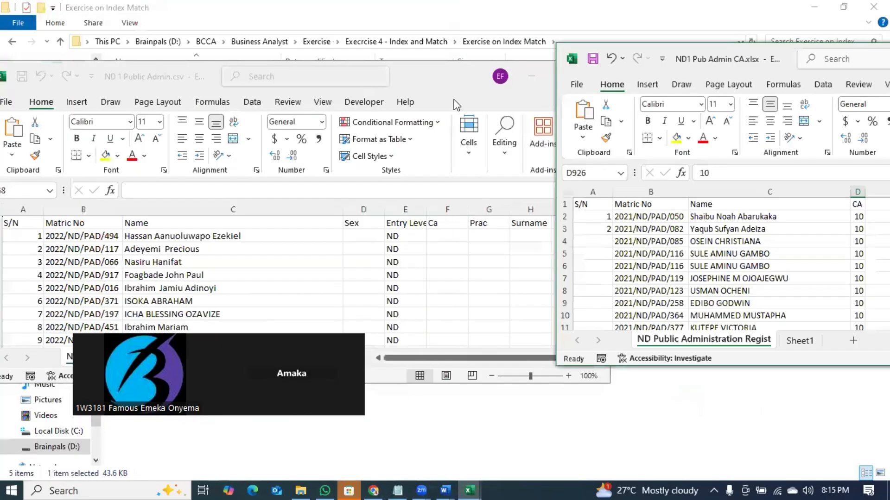
pyautogui.click(437, 92)
pyautogui.press('super+Left')
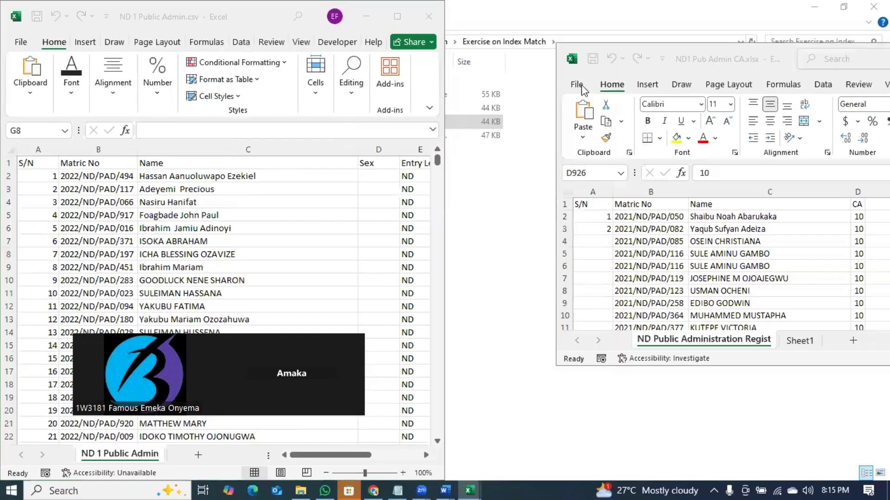
pyautogui.press('Escape')
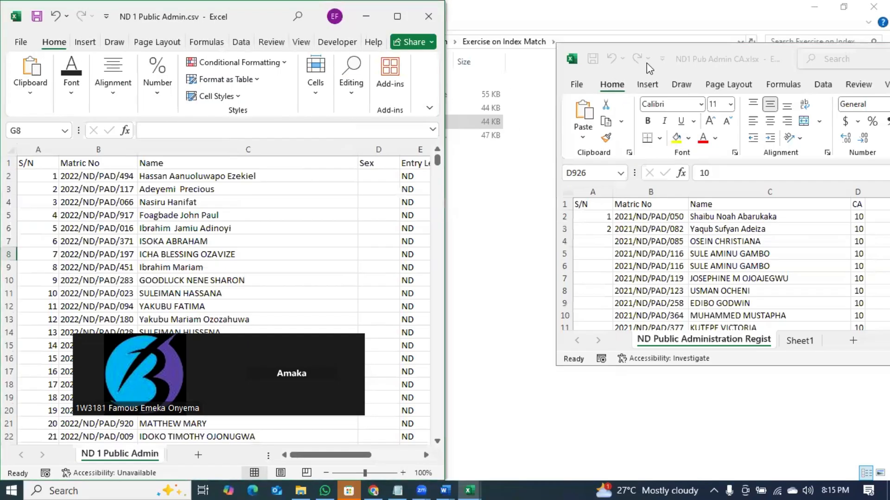
# - Snap the ND1 Pub Admin CA workbook to the right half of the screen
pyautogui.click(677, 60)
pyautogui.press('super+Left')
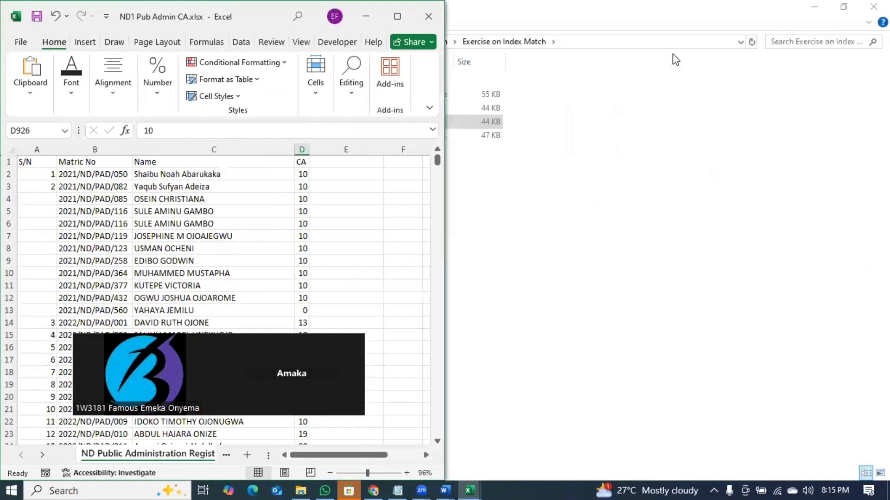
pyautogui.press('super+Right')
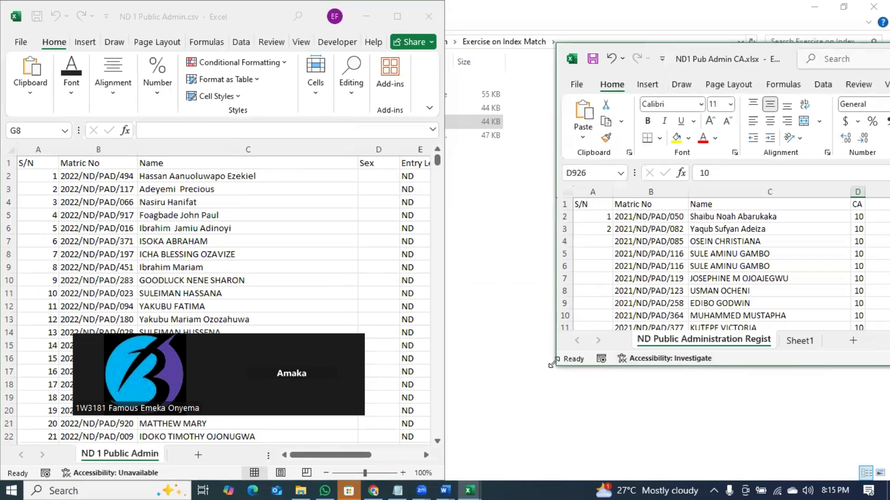
pyautogui.press('super+Right')
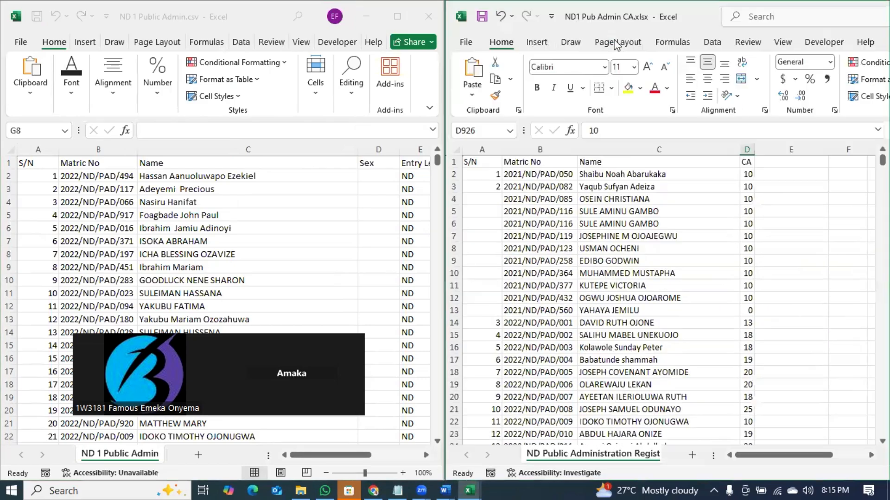
pyautogui.click(690, 272)
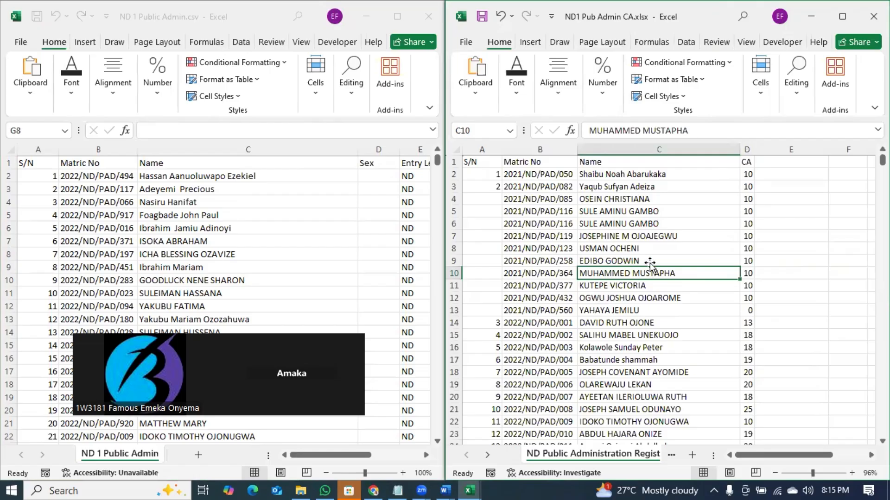
pyautogui.click(538, 165)
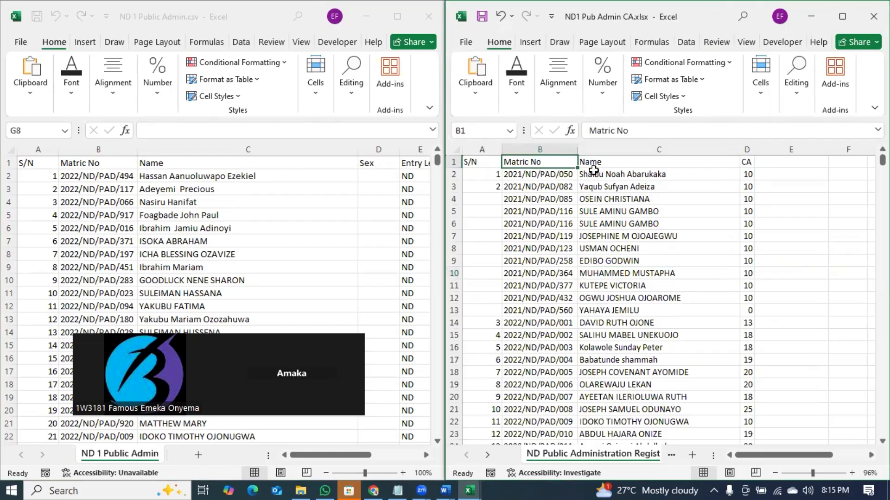
pyautogui.click(781, 185)
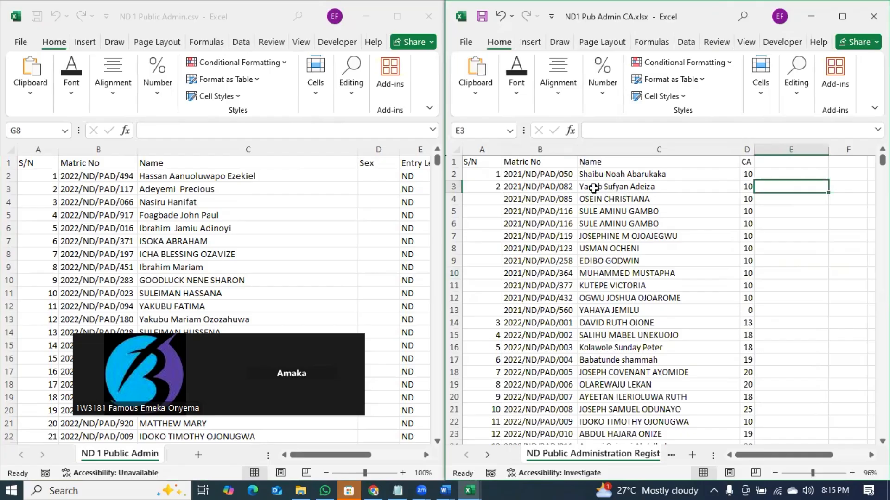
pyautogui.click(572, 227)
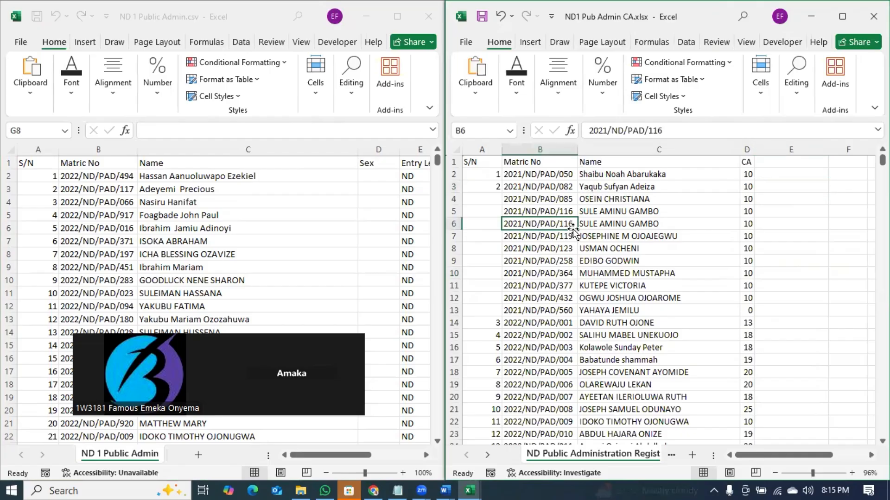
pyautogui.click(113, 187)
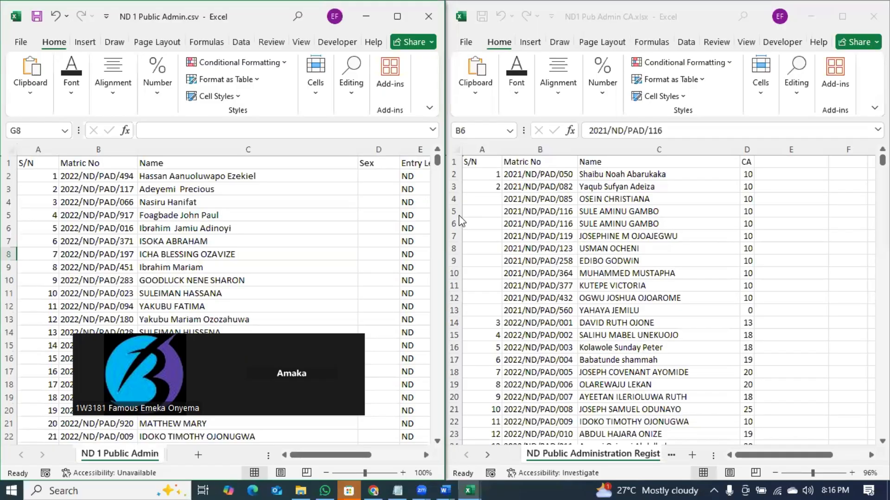
pyautogui.click(108, 231)
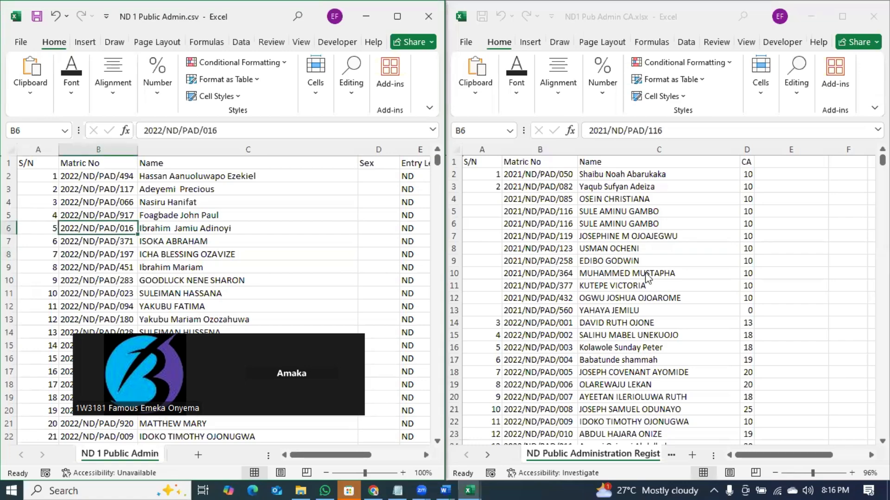
pyautogui.click(545, 224)
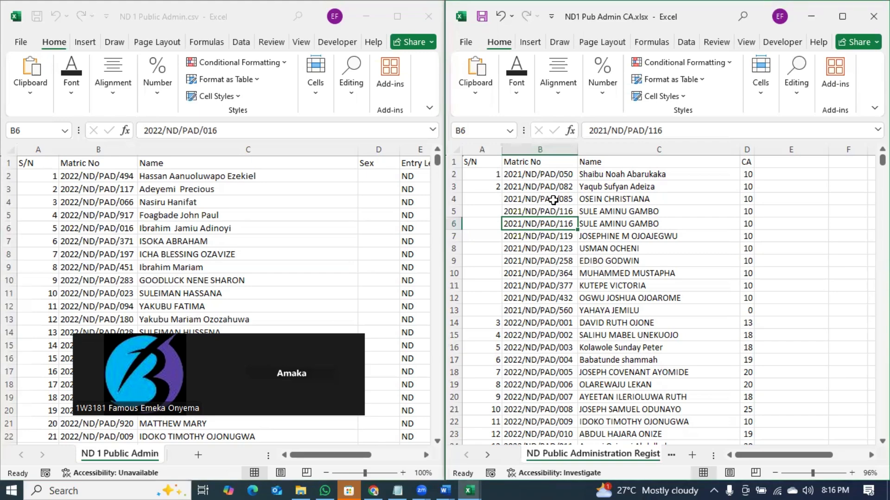
pyautogui.click(552, 199)
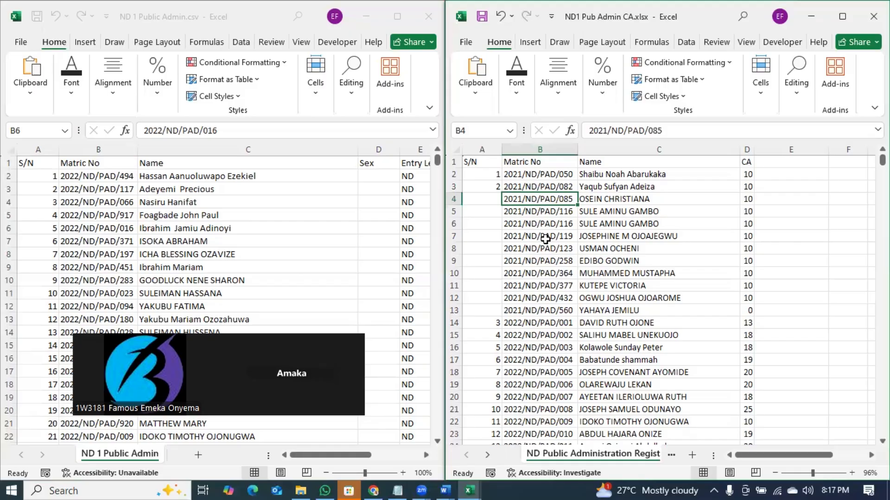
# - In the CA workbook, select the Matric No entries from B2 down to row 926
pyautogui.click(594, 237)
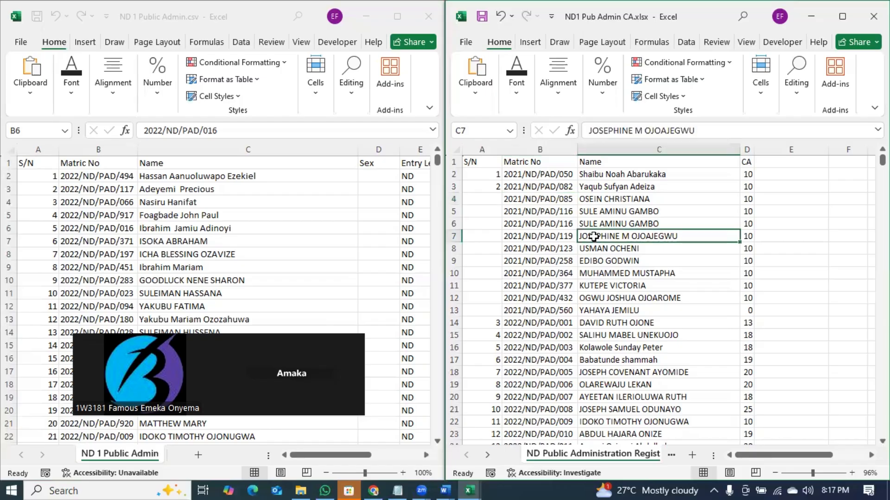
pyautogui.click(747, 149)
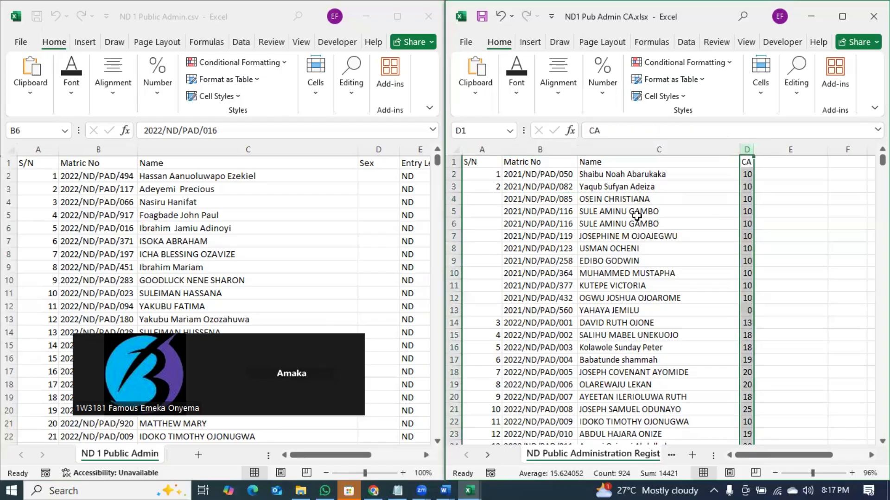
pyautogui.click(570, 240)
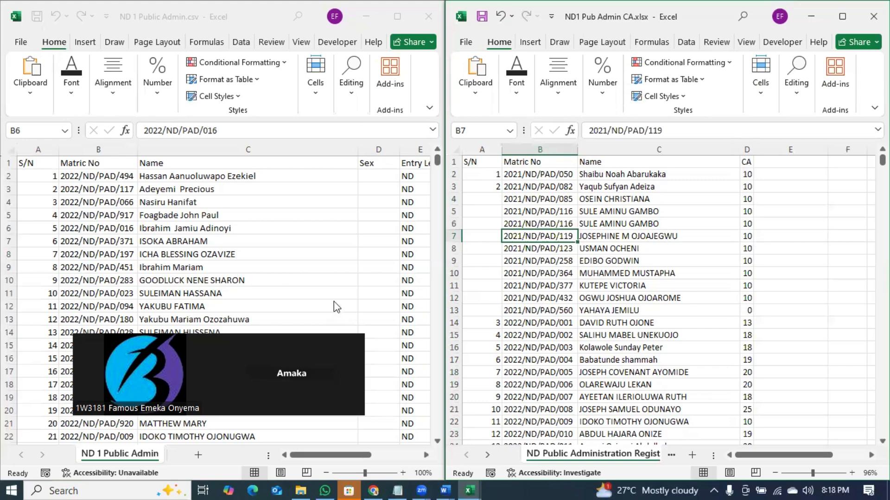
pyautogui.click(747, 174)
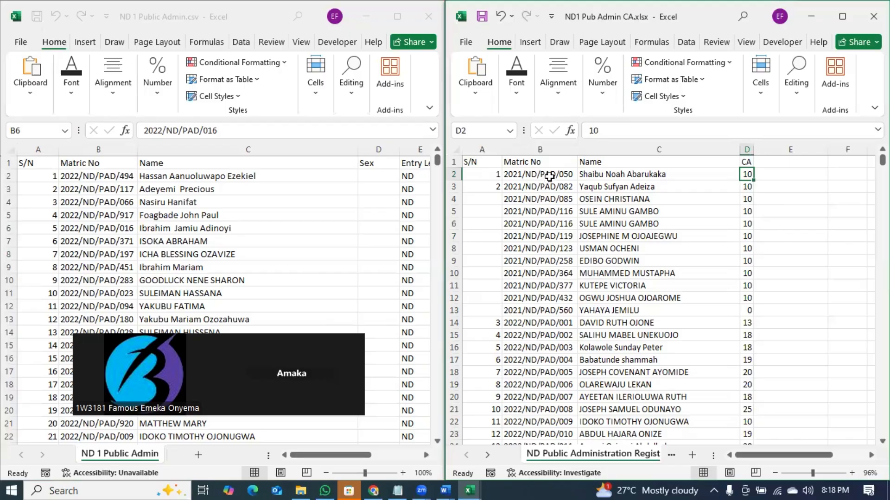
pyautogui.click(550, 175)
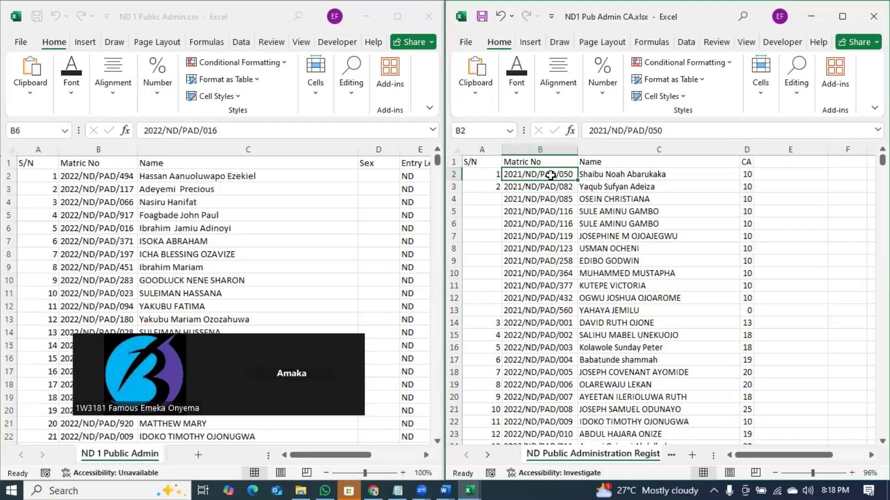
pyautogui.hotkey('ctrl', 'shift', 'Down')
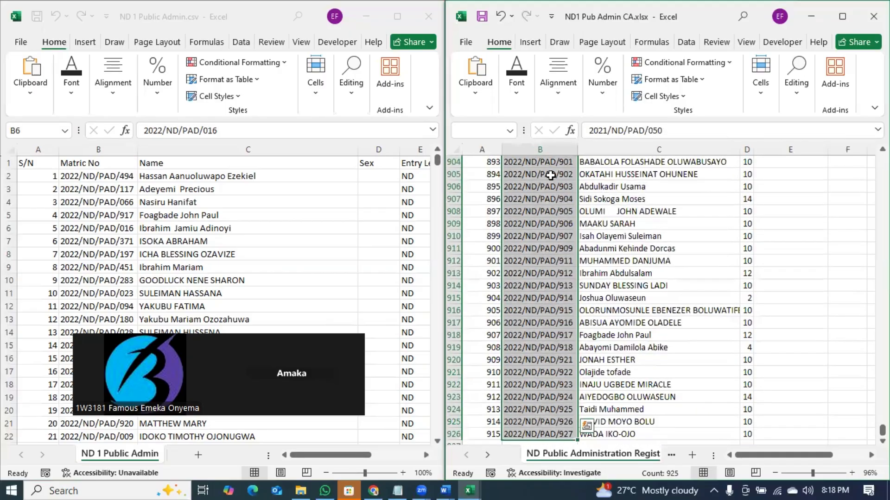
# - Sort the CA workbook A to Z by Matric No, expanding the selection, and re-dock it right
pyautogui.click(837, 21)
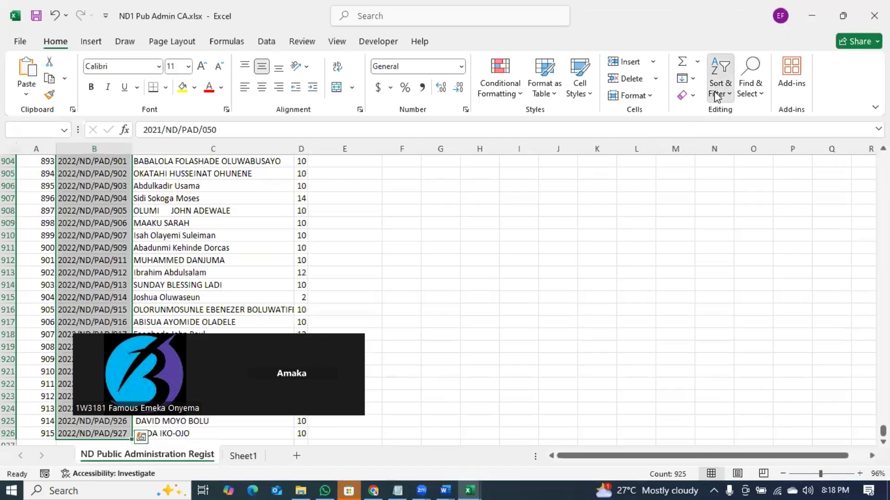
pyautogui.click(717, 95)
pyautogui.click(749, 114)
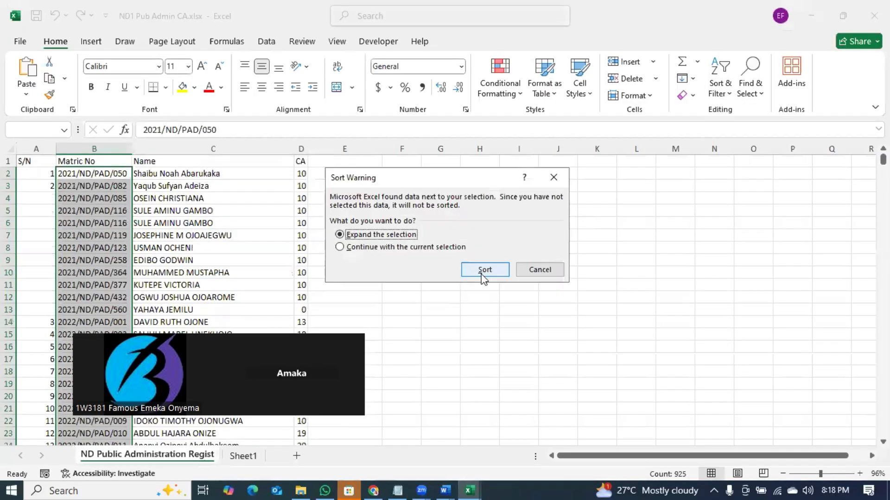
pyautogui.click(485, 272)
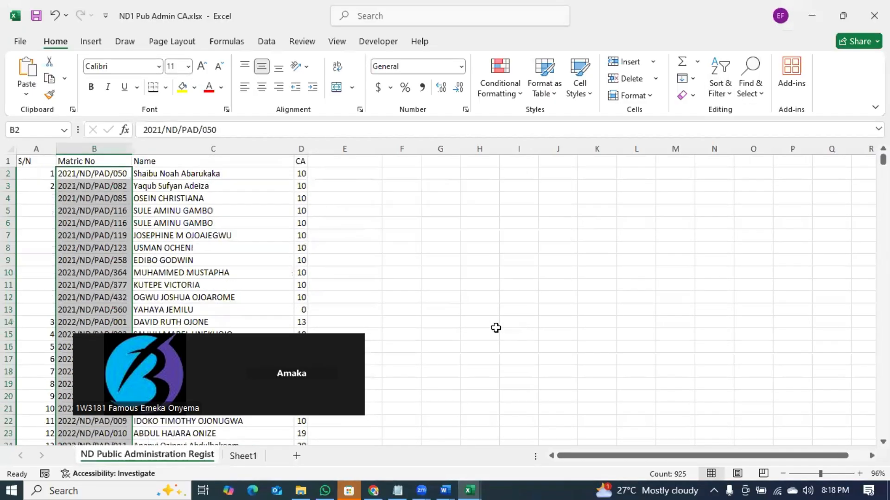
pyautogui.press('super+Right')
pyautogui.click(709, 328)
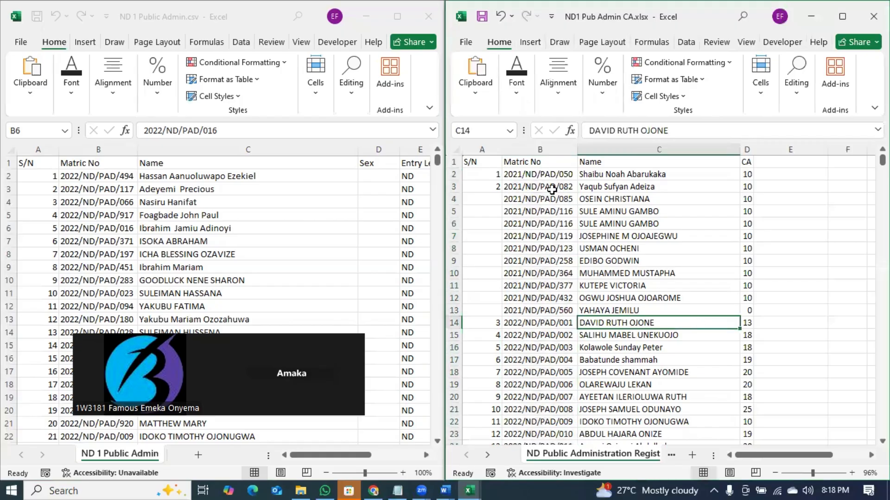
pyautogui.click(553, 173)
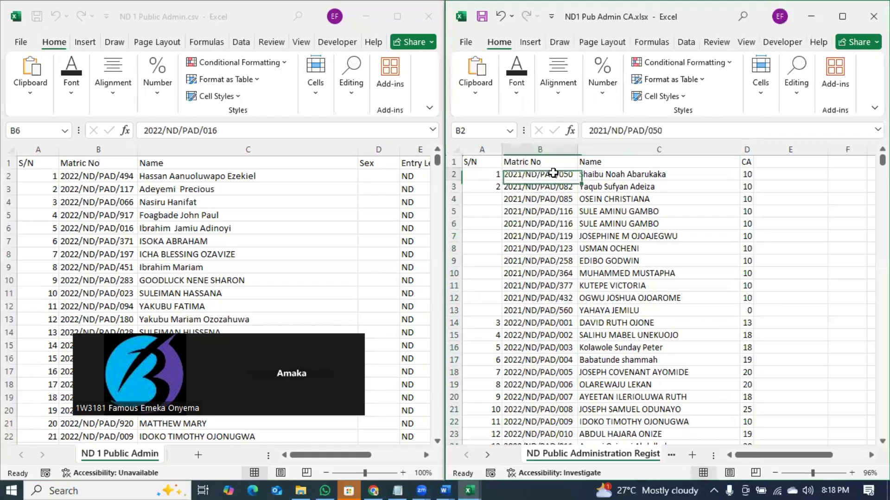
# - Sort ND 1 Public Admin.csv A to Z by Matric No with expanded selection, and re-dock it left
pyautogui.click(98, 177)
pyautogui.hotkey('ctrl', 'shift', 'Down')
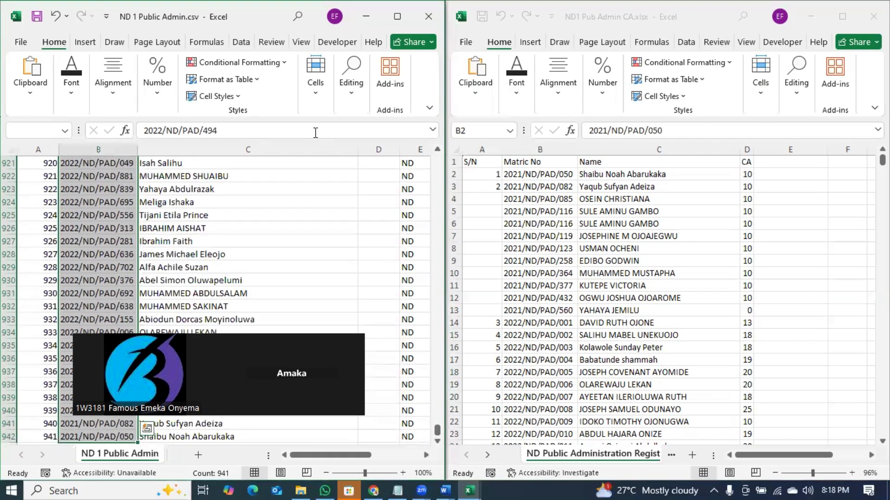
pyautogui.click(397, 16)
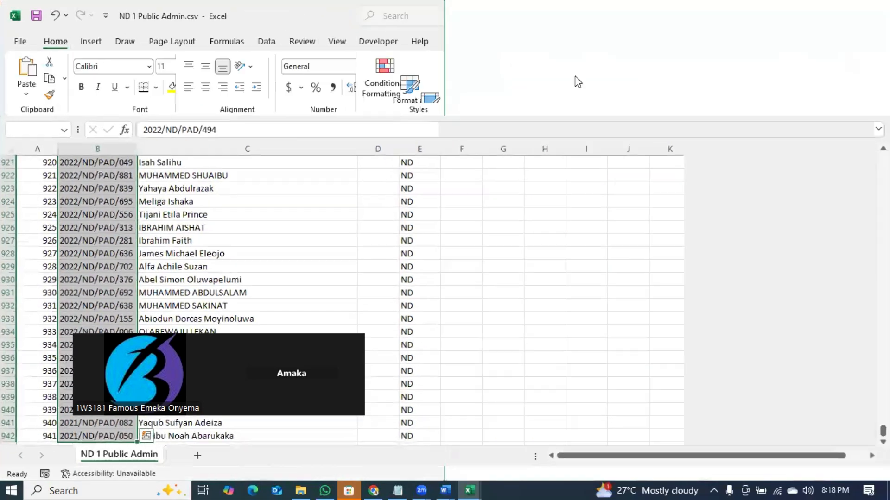
pyautogui.click(724, 92)
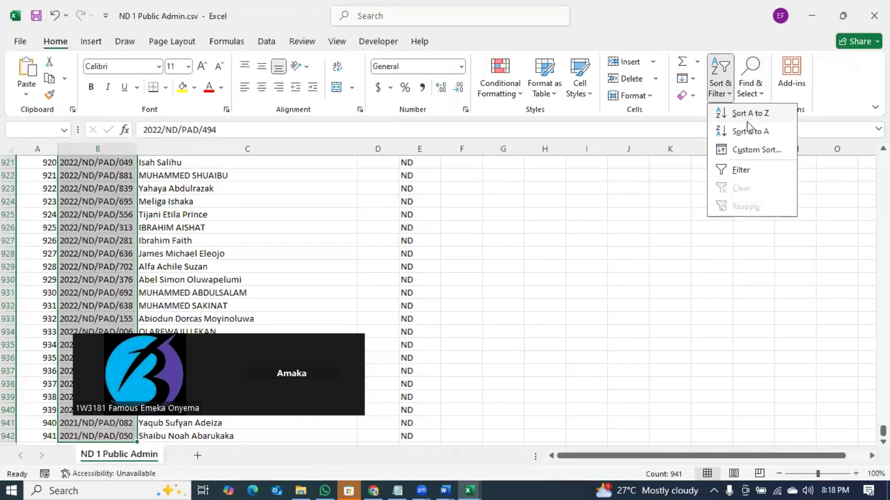
pyautogui.click(751, 113)
pyautogui.click(480, 269)
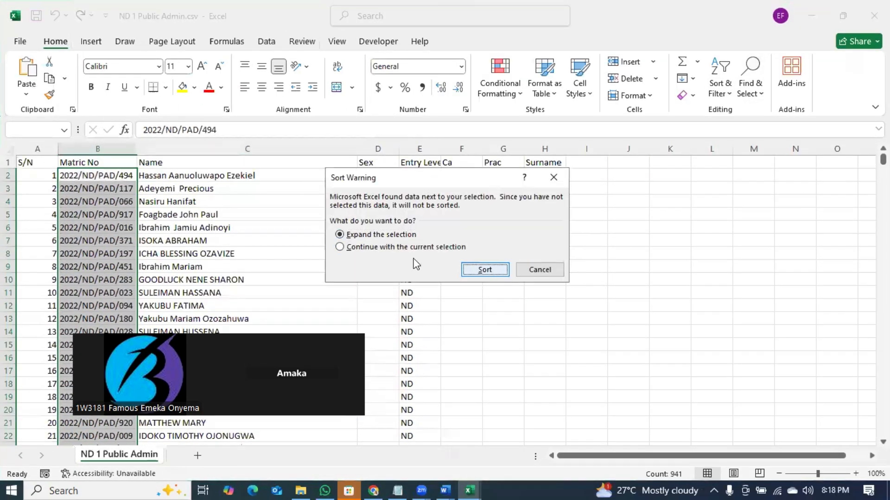
pyautogui.press('super+Left')
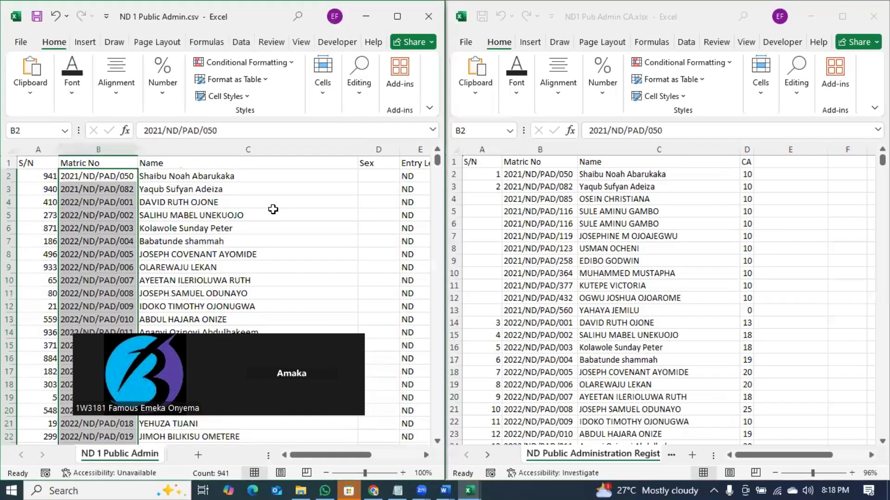
pyautogui.click(185, 227)
pyautogui.click(126, 179)
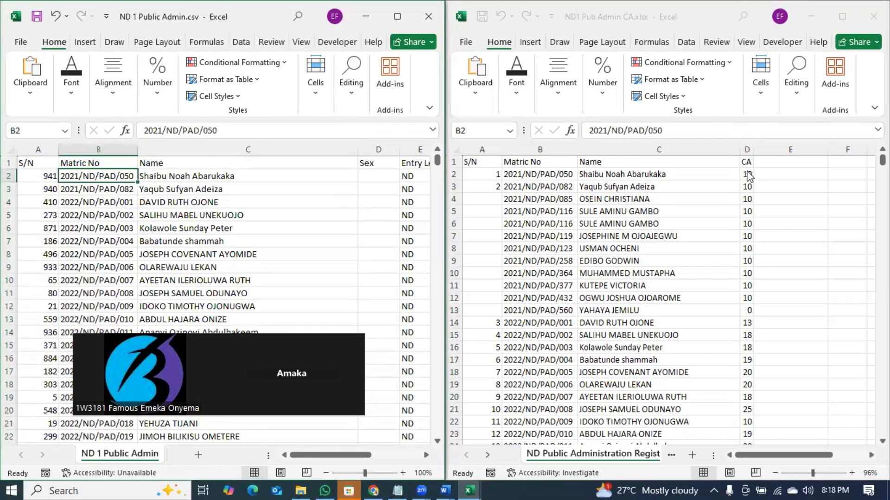
pyautogui.click(749, 175)
# - Copy the first CA score and rename the CSV's Sex heading in D1 to CA
pyautogui.hotkey('ctrl', 'c')
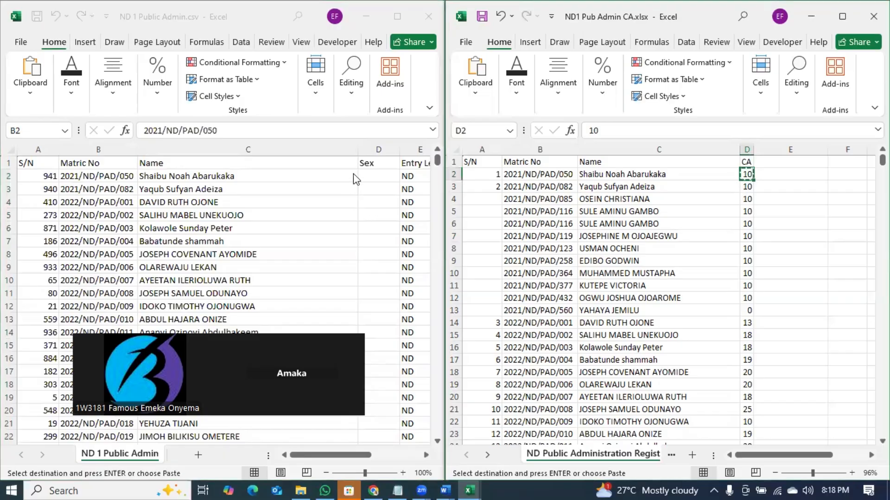
pyautogui.click(372, 174)
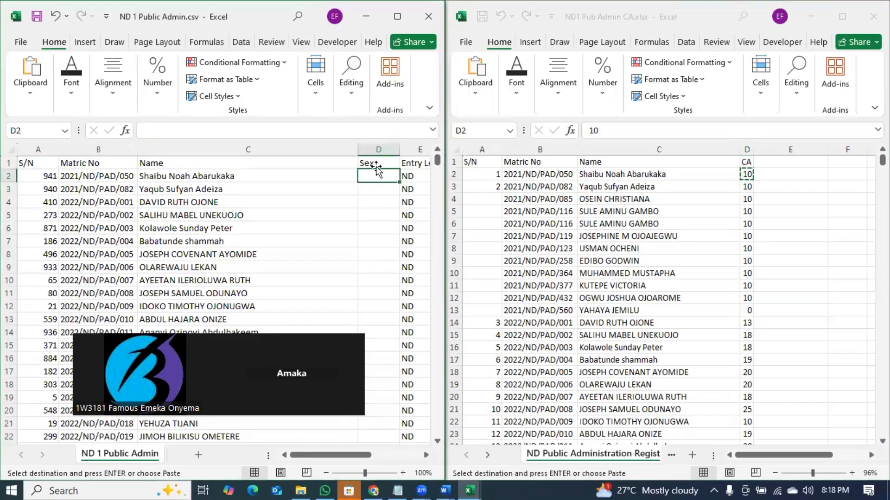
pyautogui.click(377, 165)
pyautogui.write('CA')
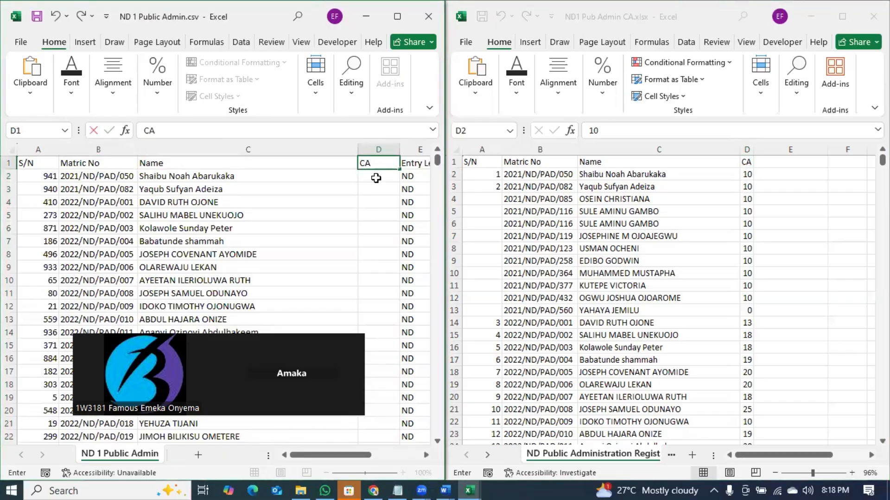
pyautogui.click(378, 180)
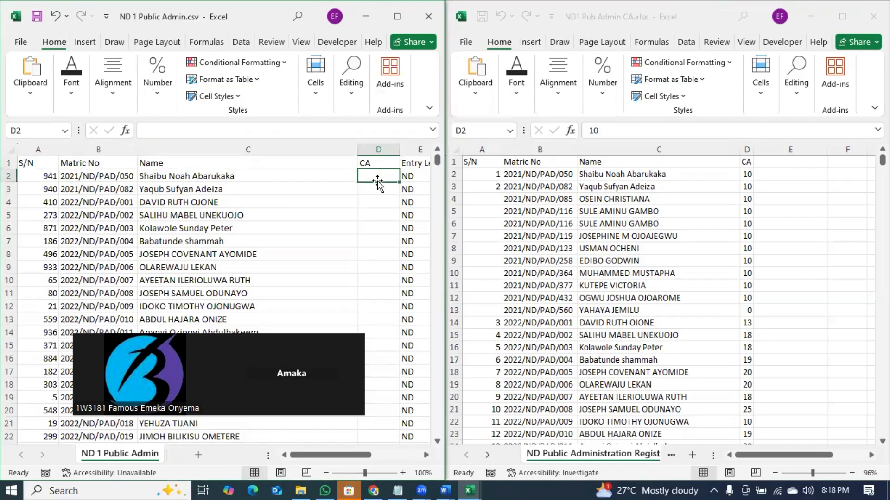
# - Enter a score of 10 in cells D2 and D3 of the CSV's CA column
pyautogui.write('10')
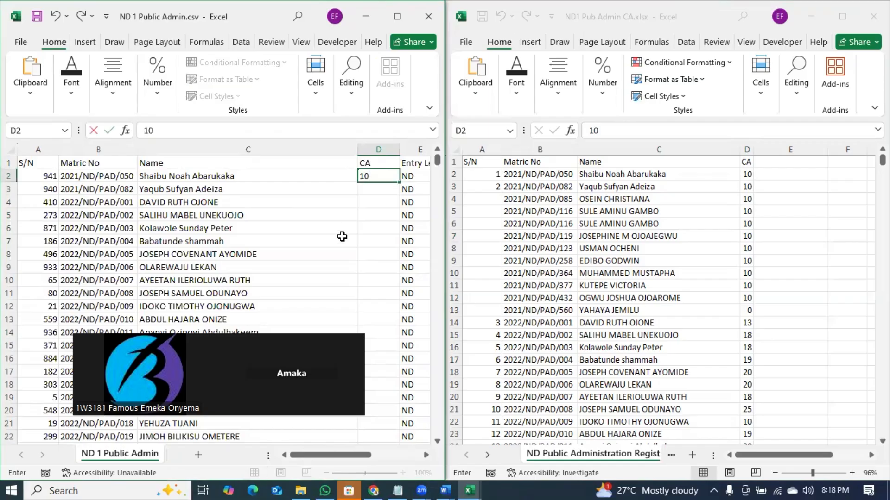
pyautogui.click(130, 191)
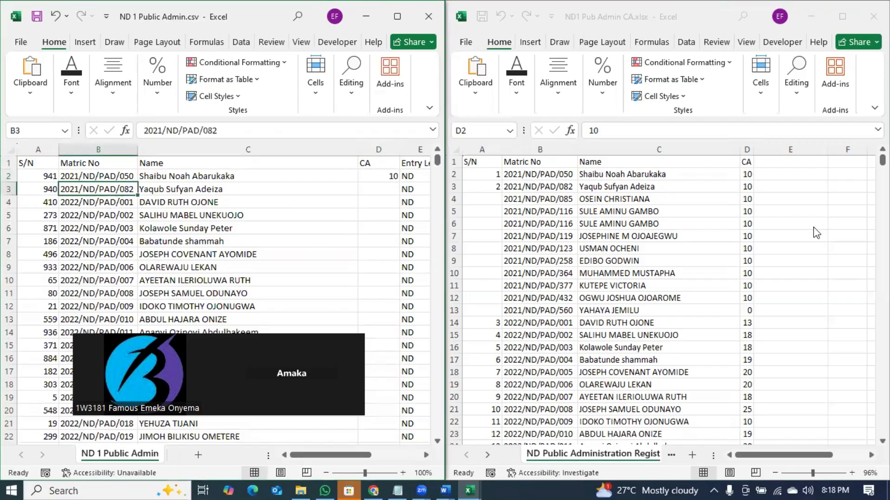
pyautogui.click(378, 190)
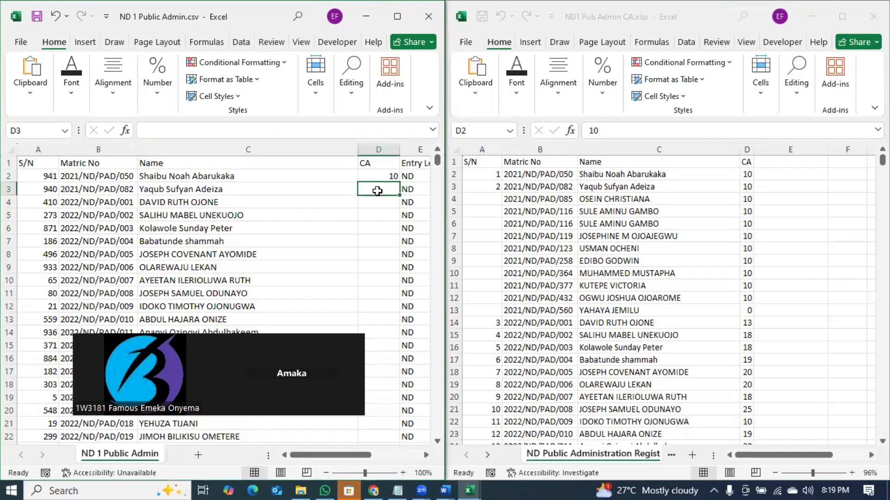
pyautogui.write('10')
pyautogui.press('Return')
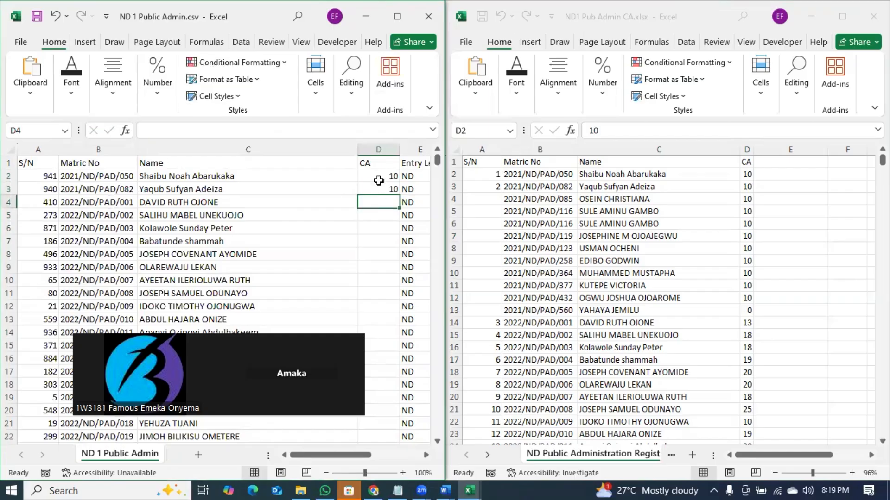
pyautogui.moveTo(378, 180); pyautogui.dragTo(380, 189)
# - Delete the two 10 scores from D2:D3 and select D2 for a formula
pyautogui.press('Delete')
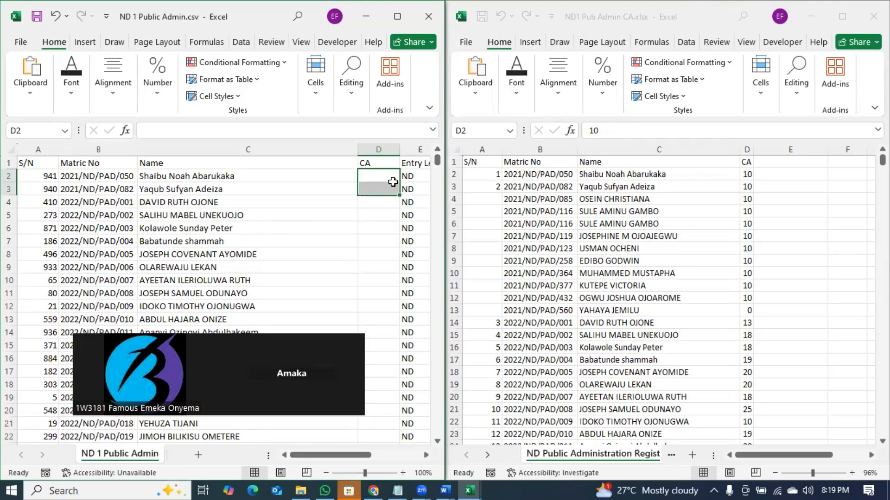
pyautogui.click(393, 180)
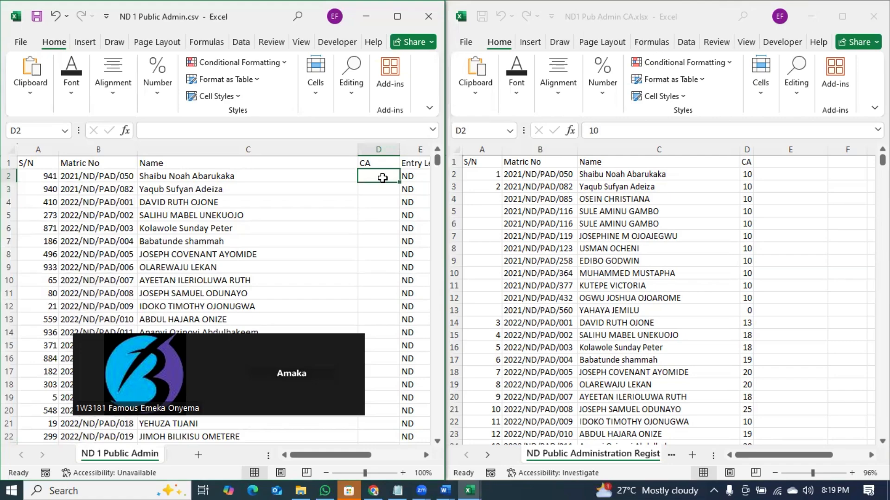
# - Start a VLOOKUP in D2 using the matric number and the CA workbook's B1:D926 table
pyautogui.write('=vlo')
pyautogui.press('Tab')
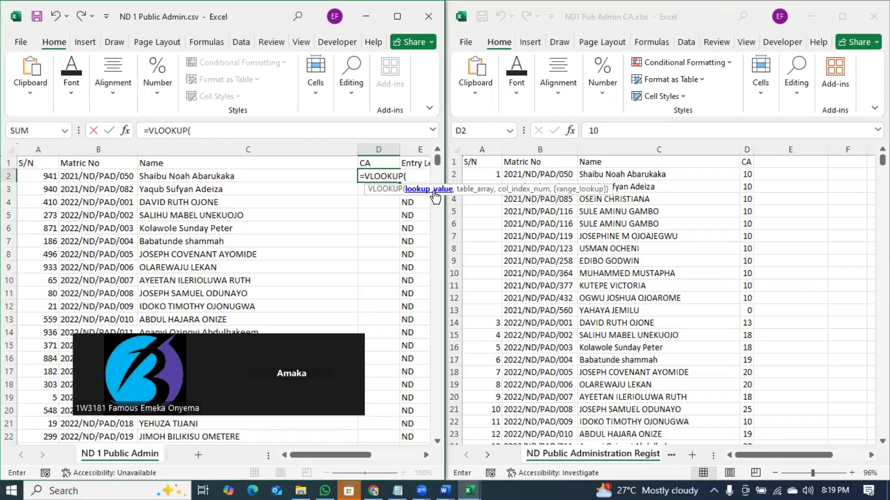
pyautogui.click(124, 177)
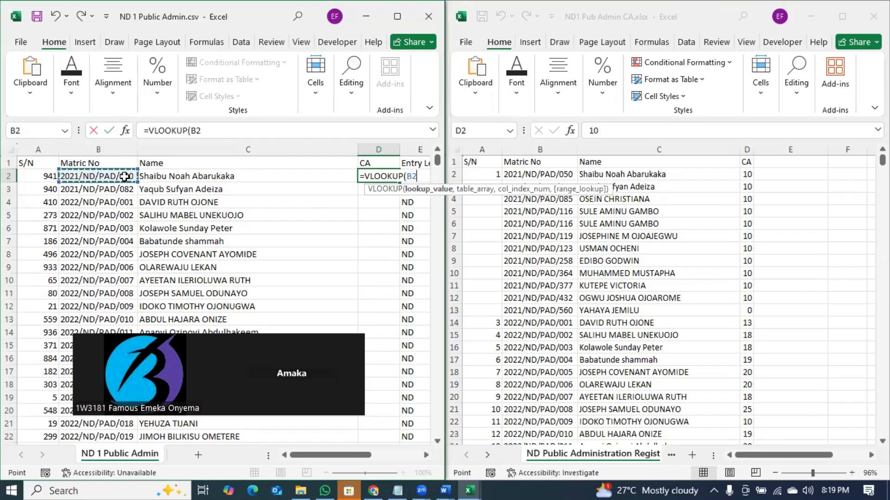
pyautogui.write(',')
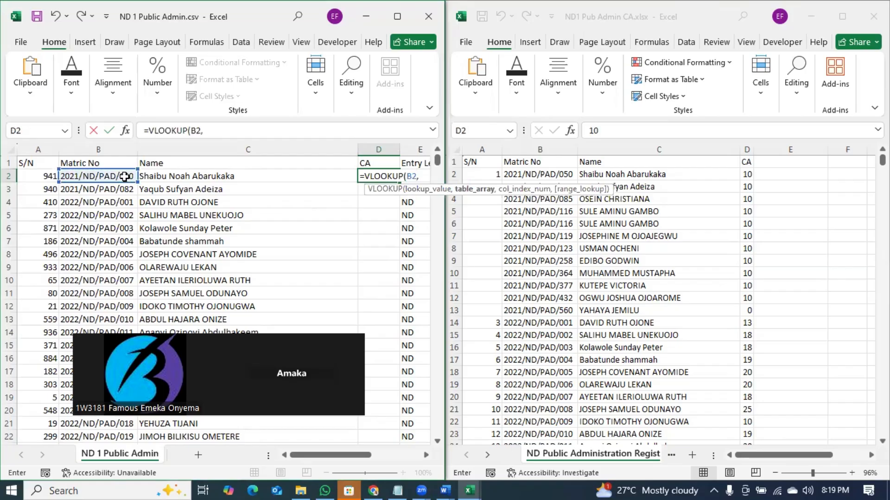
pyautogui.click(531, 162)
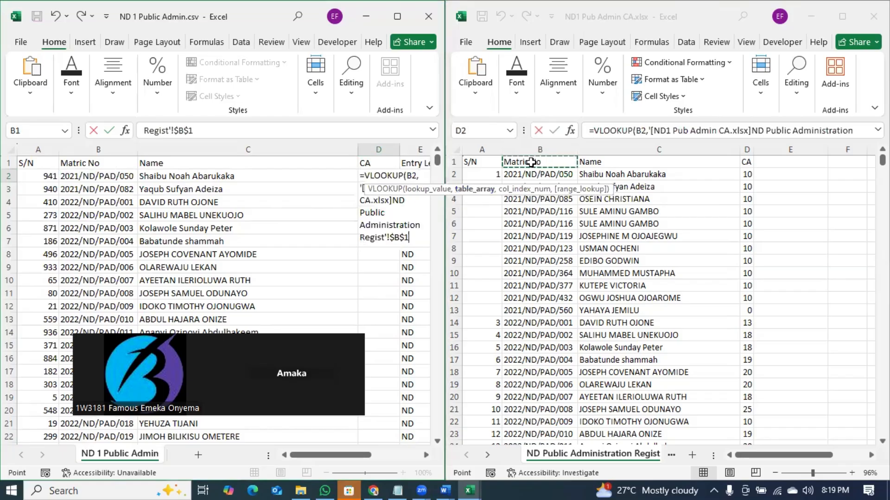
pyautogui.hotkey('ctrl', 'shift', 'Right')
pyautogui.hotkey('ctrl', 'shift', 'Down')
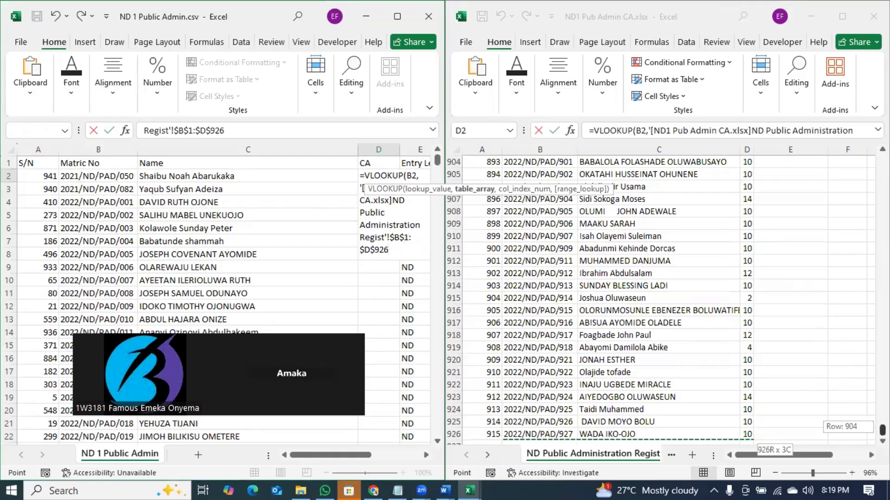
pyautogui.scroll(8, 662, 297)
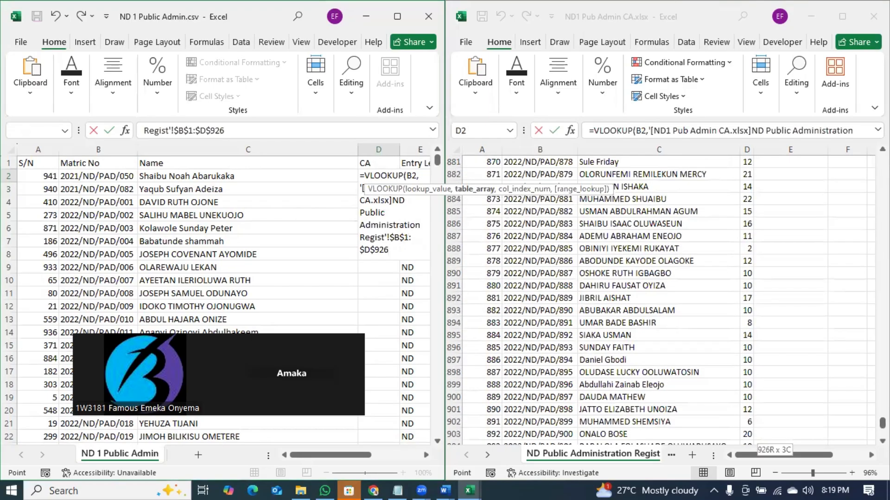
pyautogui.click(397, 254)
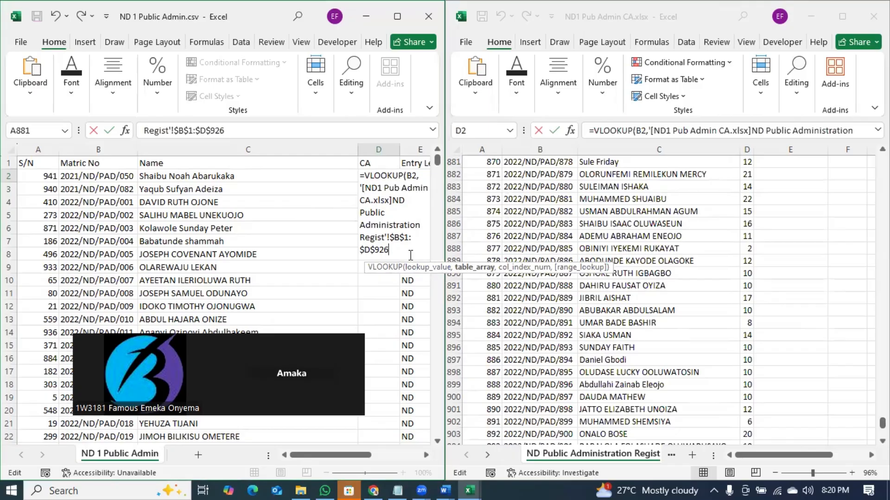
# - Complete the VLOOKUP with column index 3 and FALSE for exact match, then enter it
pyautogui.write(',')
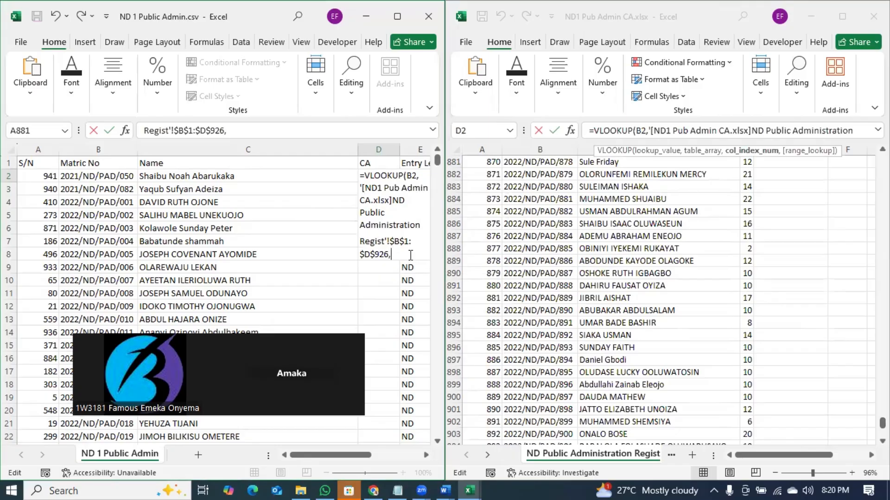
pyautogui.click(415, 255)
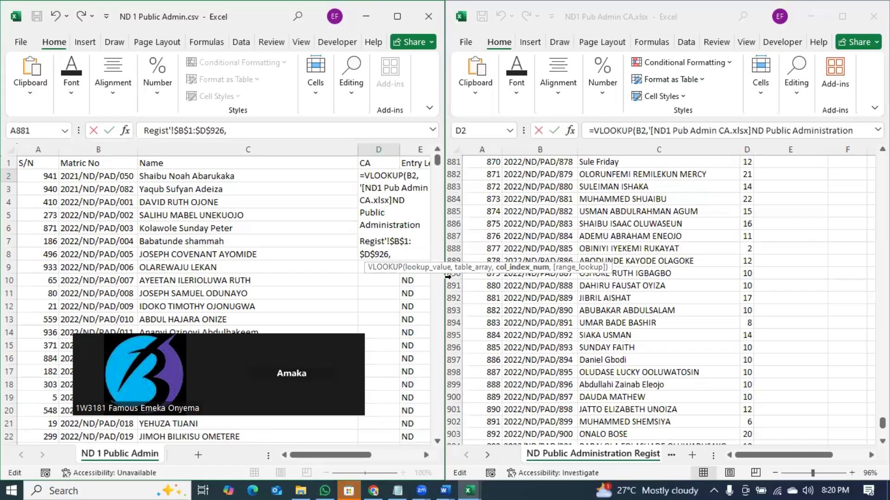
pyautogui.write('3')
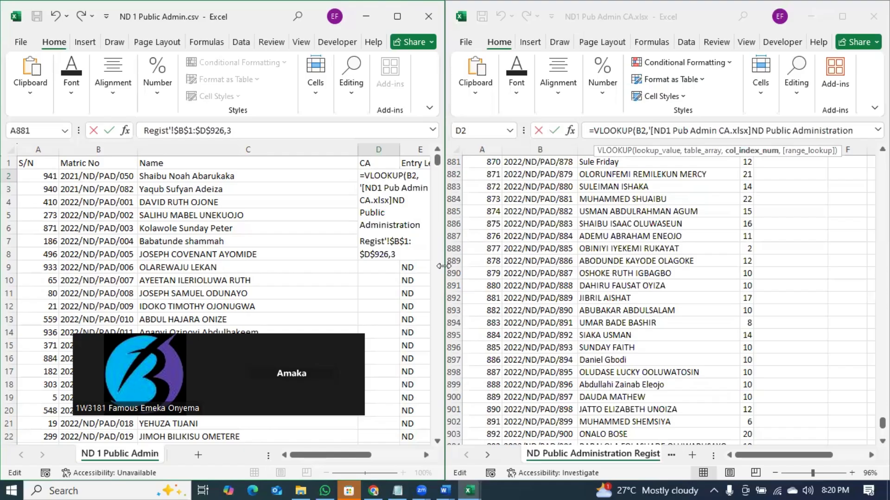
pyautogui.write(',')
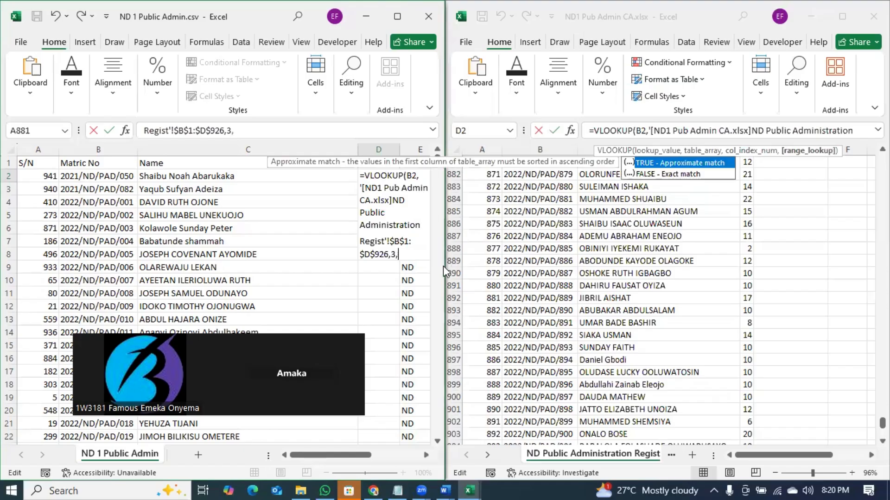
pyautogui.press('Down')
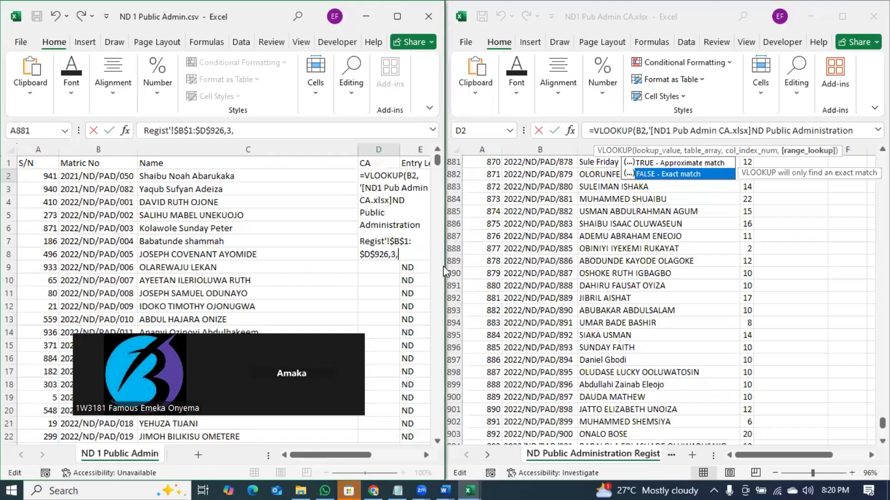
pyautogui.press('Tab')
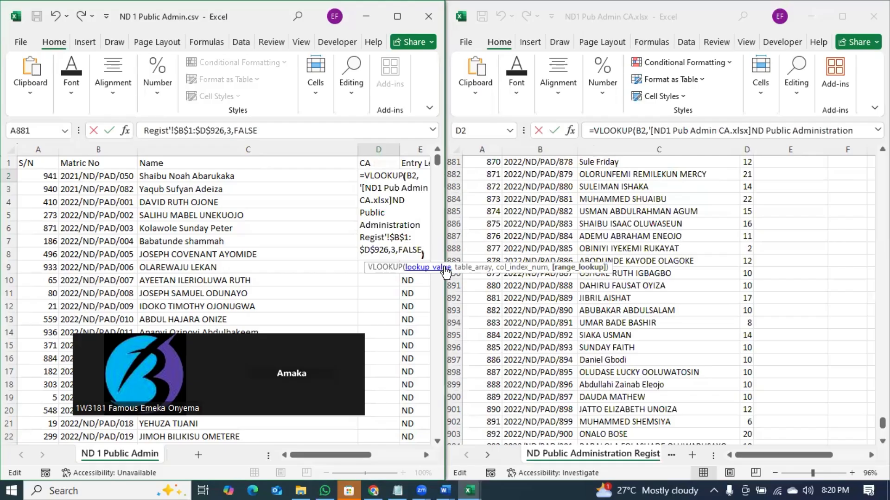
pyautogui.write(')')
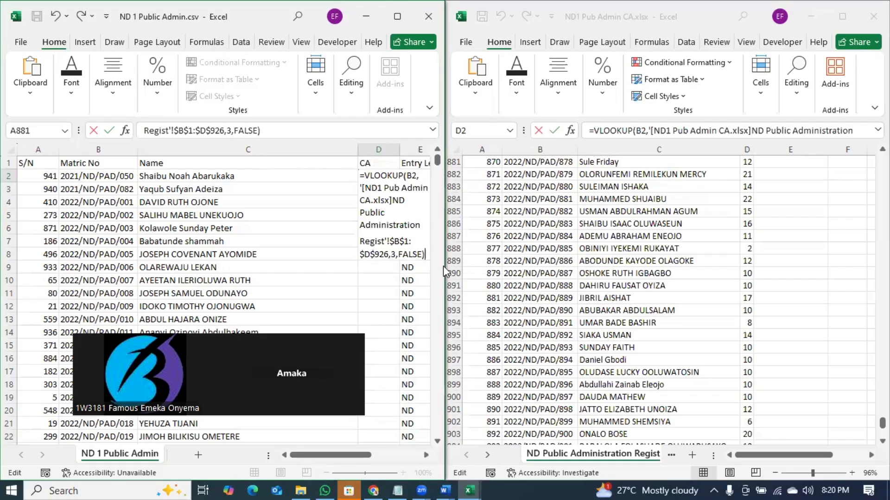
pyautogui.press('Return')
# - Fill D2's VLOOKUP down the CA column and scroll through the results, spotting #N/A in row 90
pyautogui.click(385, 175)
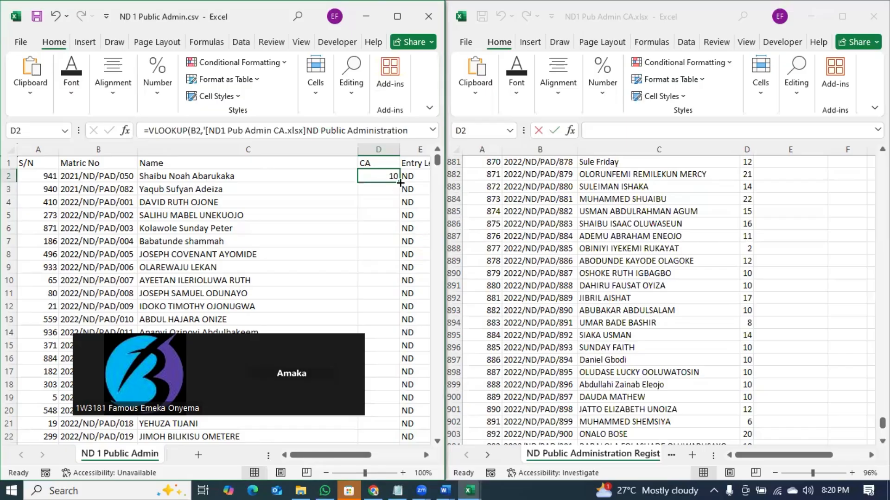
pyautogui.doubleClick(400, 181)
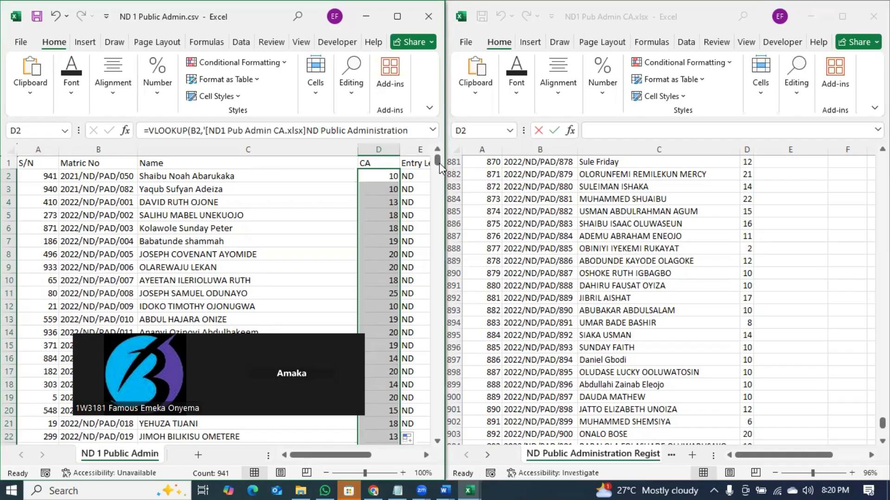
pyautogui.scroll(-1, 387, 298)
pyautogui.scroll(-20, 386, 297)
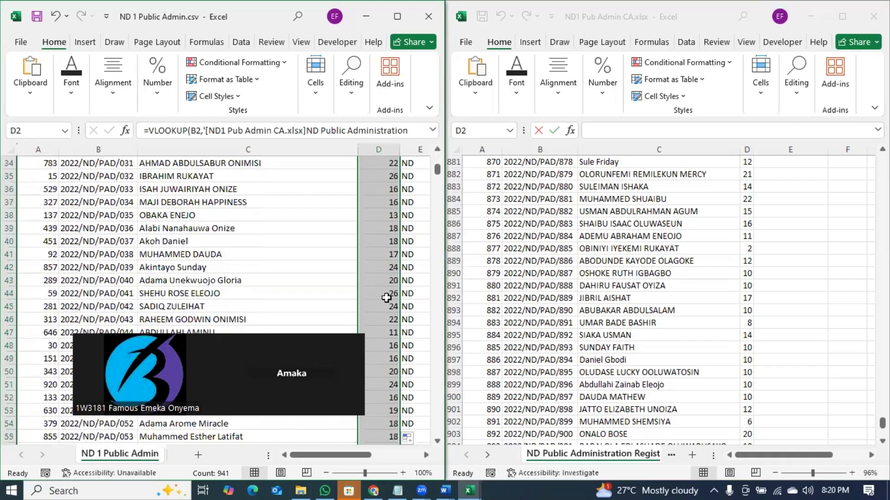
pyautogui.scroll(6, 385, 297)
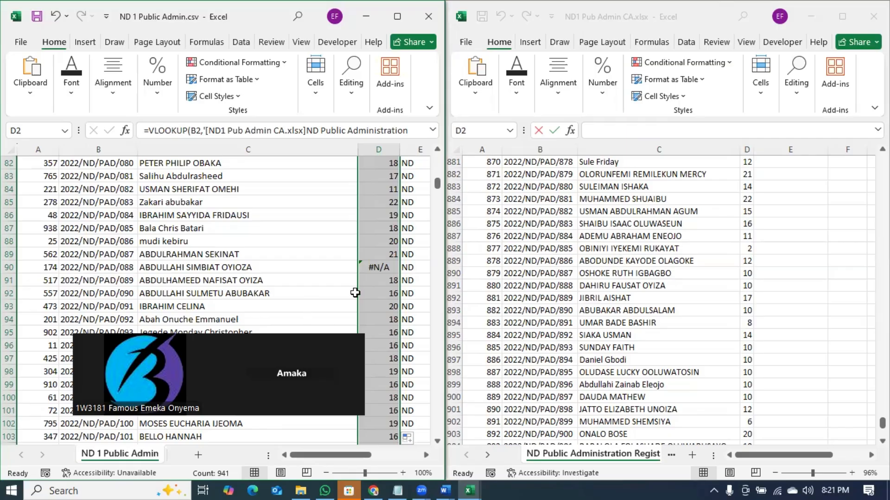
pyautogui.scroll(20, 381, 272)
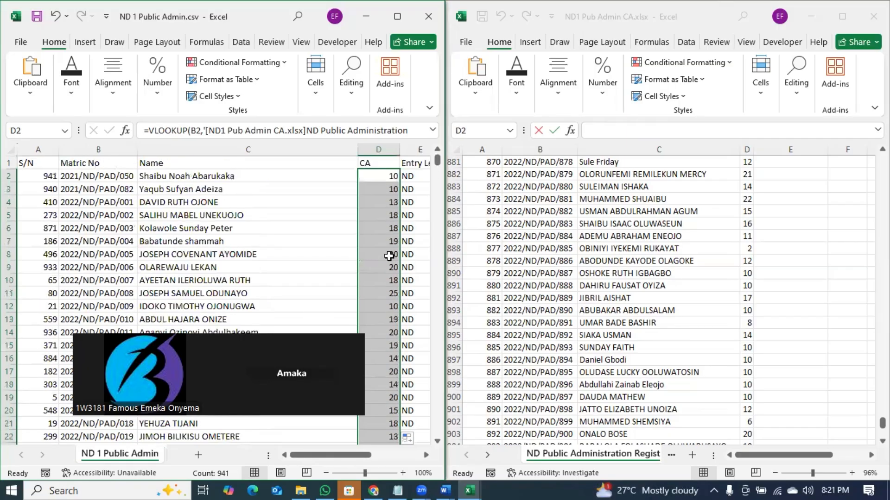
# - Undo the fill, then wrap D2's VLOOKUP in IFERROR(...,0) so unmatched matric numbers show 0
pyautogui.hotkey('ctrl', 'z')
pyautogui.doubleClick(381, 171)
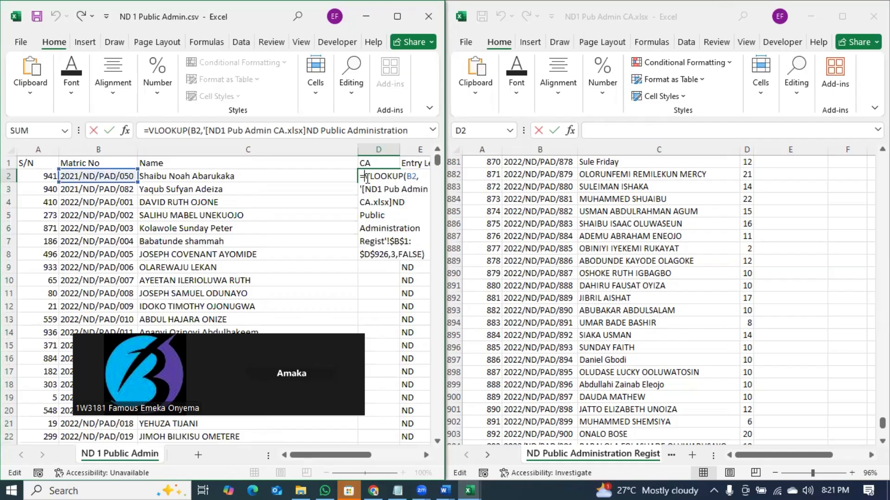
pyautogui.write('(')
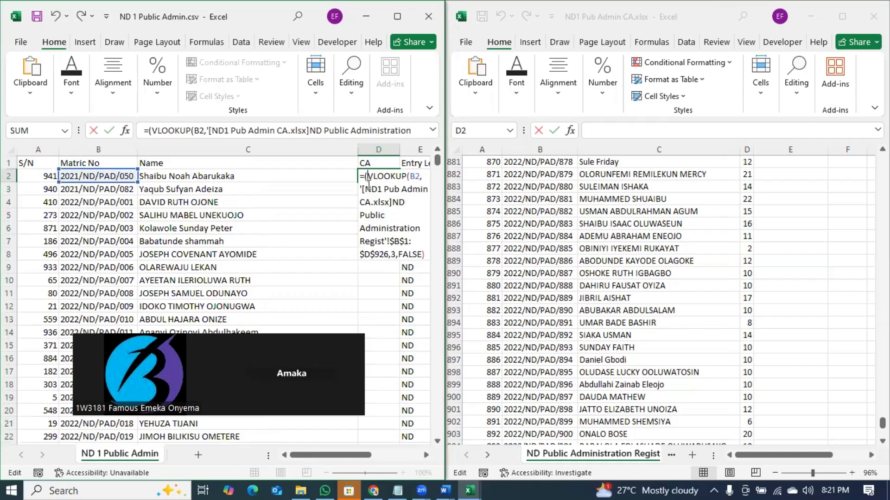
pyautogui.write('iferror')
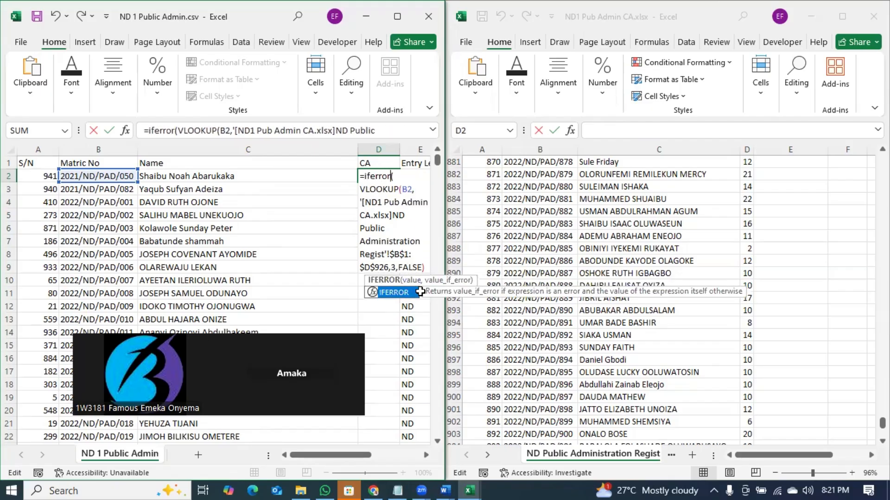
pyautogui.click(423, 259)
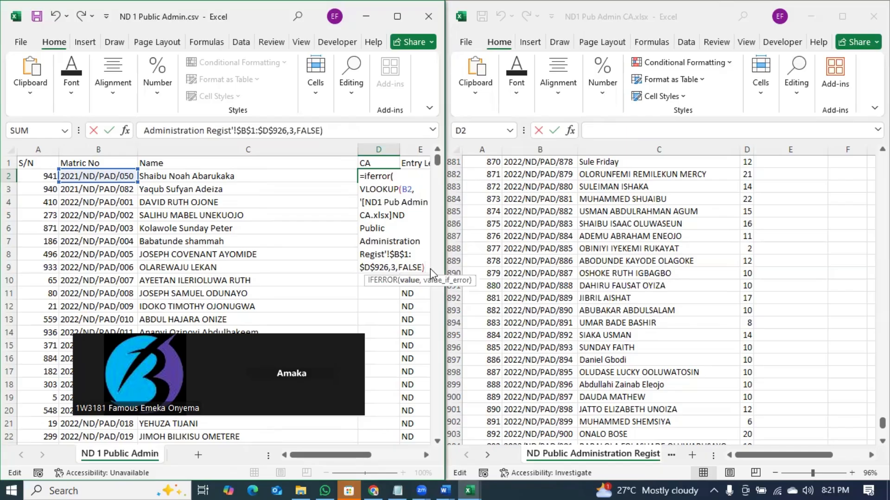
pyautogui.write(',0')
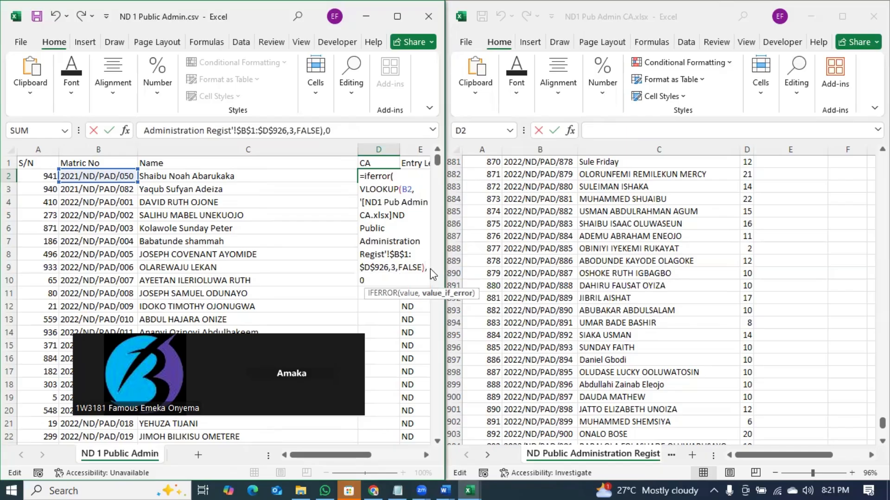
pyautogui.write(')')
pyautogui.press('Return')
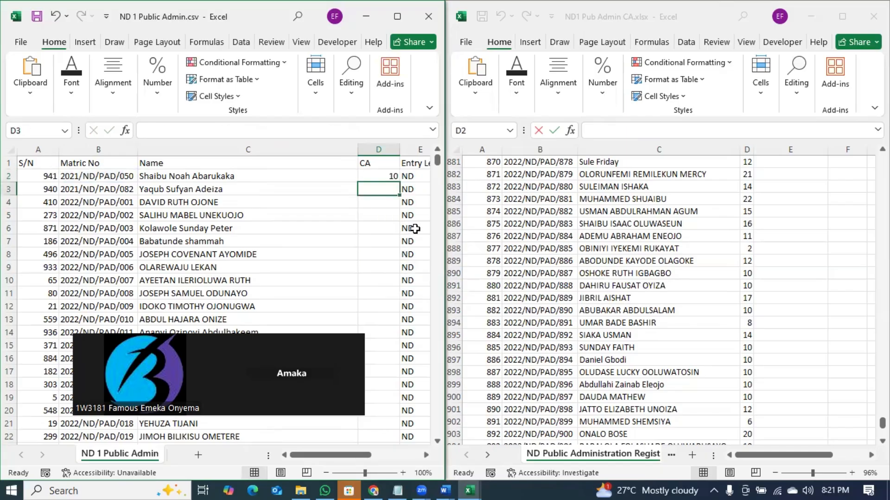
# - Fill the IFERROR formula down column D, then undo the fill again
pyautogui.click(393, 179)
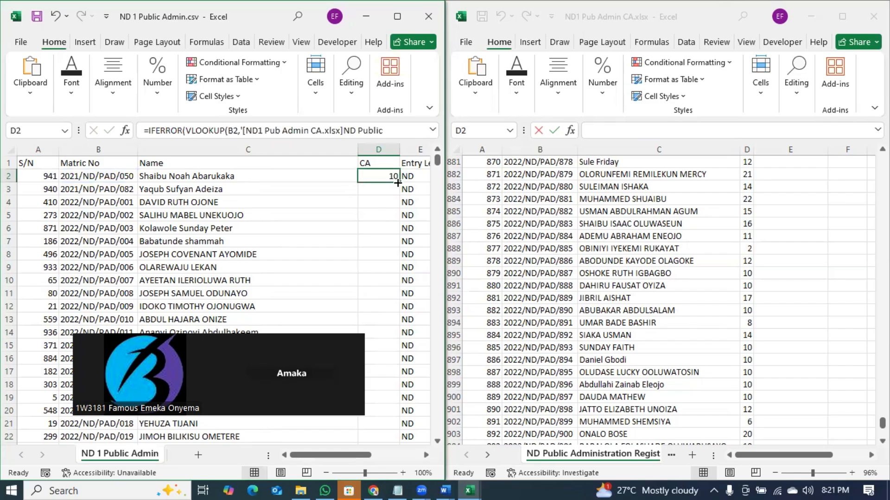
pyautogui.doubleClick(398, 182)
pyautogui.moveTo(438, 162); pyautogui.dragTo(442, 429)
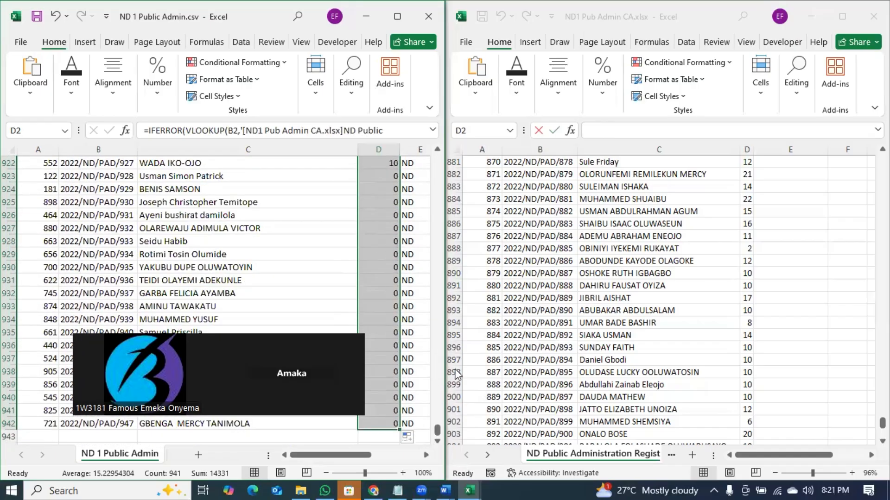
pyautogui.hotkey('ctrl', 'z')
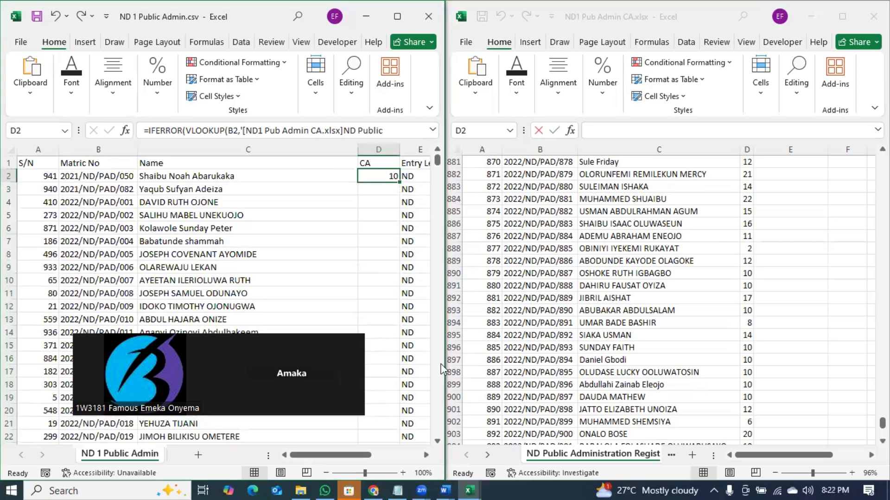
# - Paste the prepared IFERROR lookup formula into D2 and commit it
pyautogui.write('=xl')
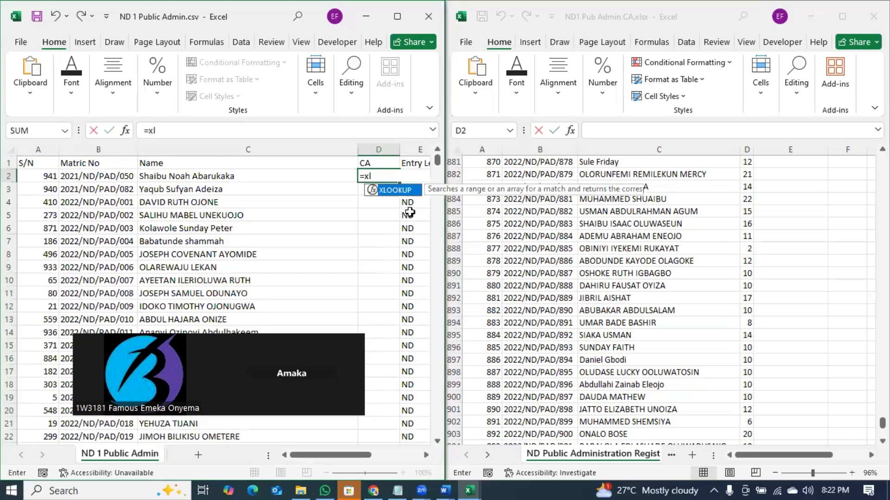
pyautogui.press('Tab')
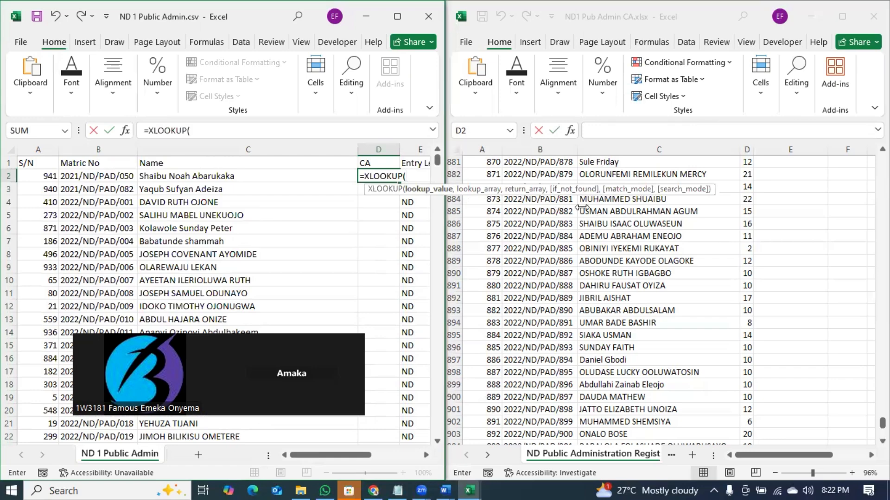
pyautogui.press('BackSpace')
pyautogui.press('BackSpace')
pyautogui.press('BackSpace')
pyautogui.press('BackSpace')
pyautogui.press('BackSpace')
pyautogui.press('BackSpace')
pyautogui.press('BackSpace')
pyautogui.press('BackSpace')
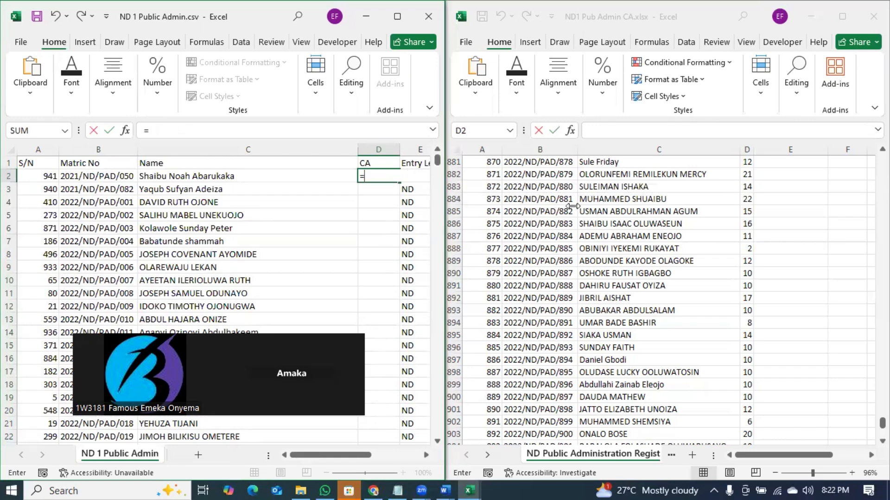
pyautogui.write('index')
pyautogui.press('Tab')
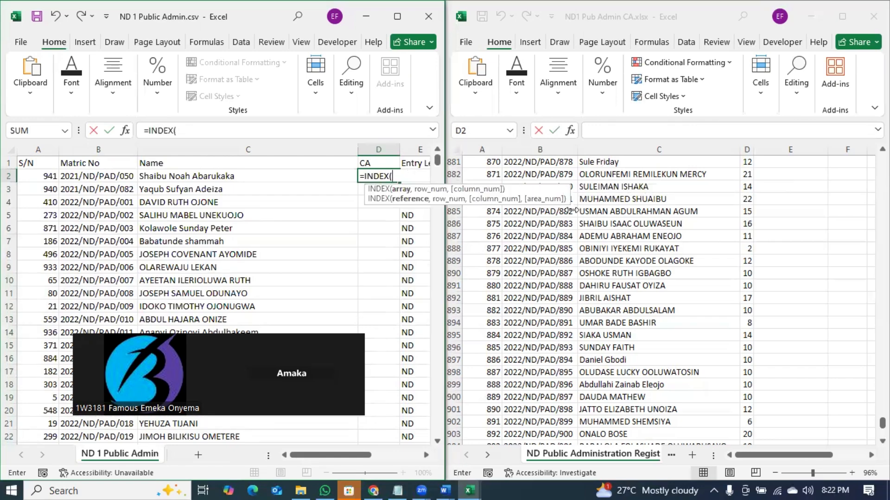
pyautogui.press('BackSpace')
pyautogui.press('BackSpace')
pyautogui.press('BackSpace')
pyautogui.press('BackSpace')
pyautogui.press('BackSpace')
pyautogui.press('BackSpace')
pyautogui.press('BackSpace')
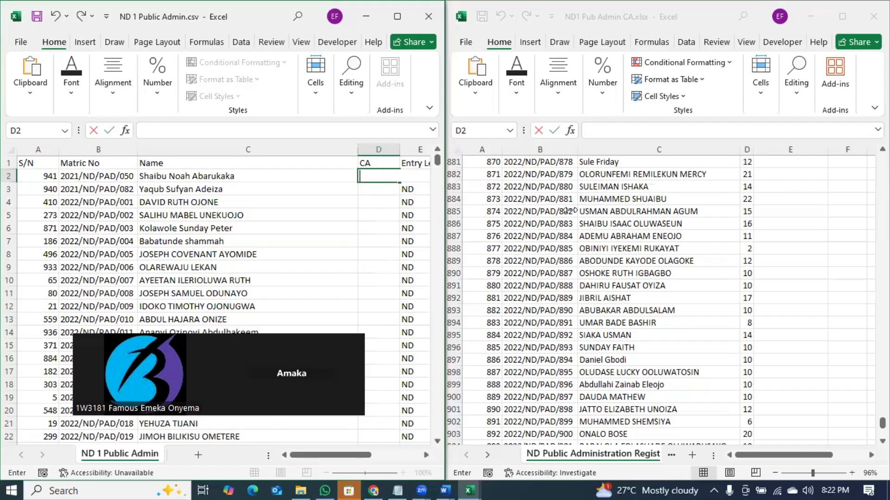
pyautogui.hotkey('ctrl', 'v')
pyautogui.hotkey('ctrl', 'Return')
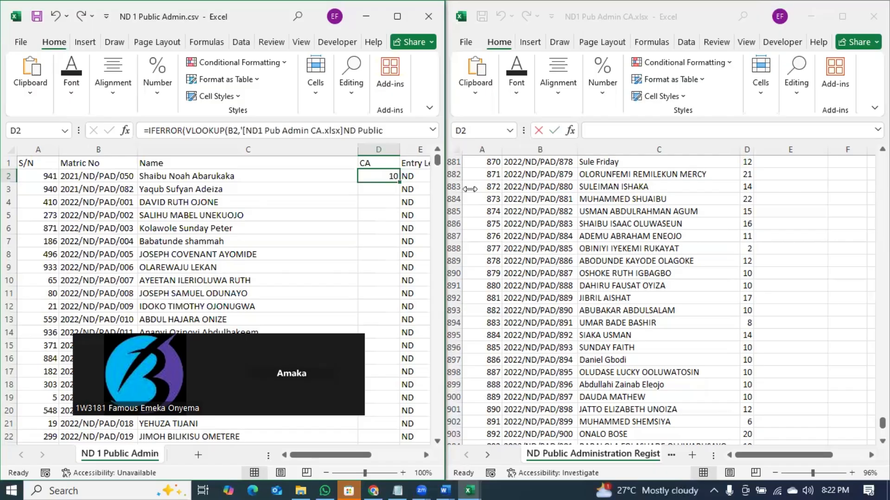
# - Fill the lookup down the whole CA column and copy the column
pyautogui.doubleClick(399, 181)
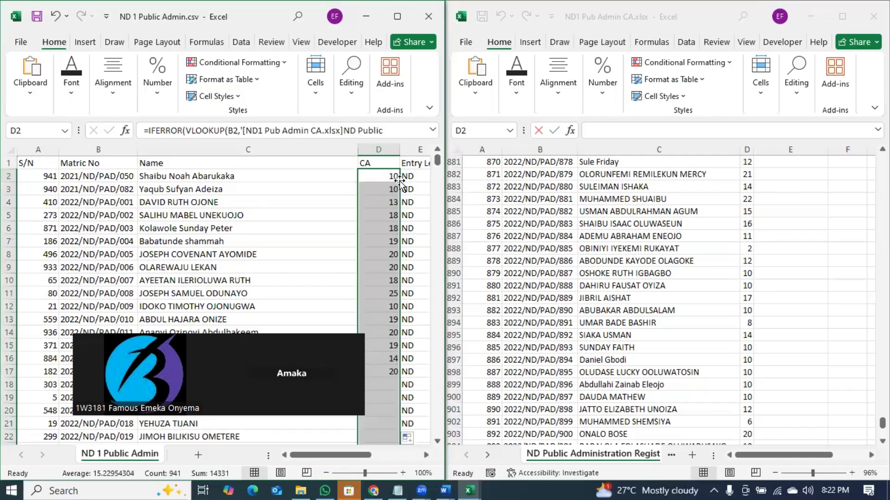
pyautogui.hotkey('ctrl', 'c')
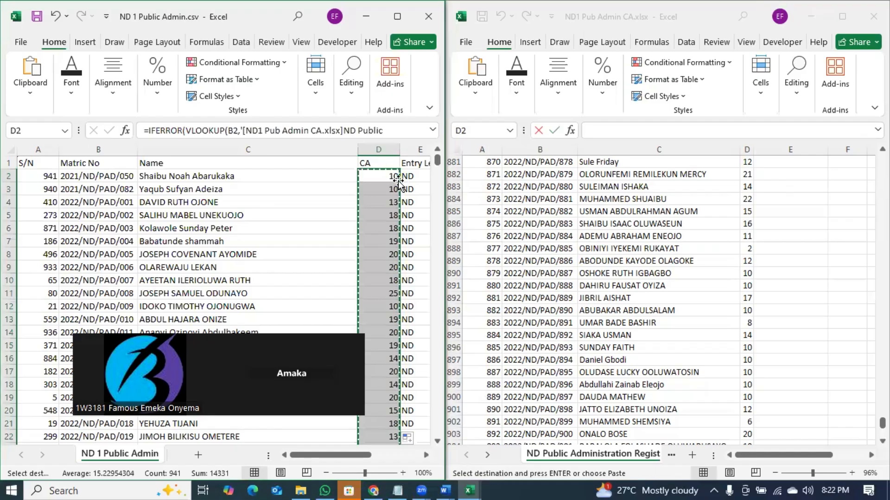
pyautogui.rightClick(391, 182)
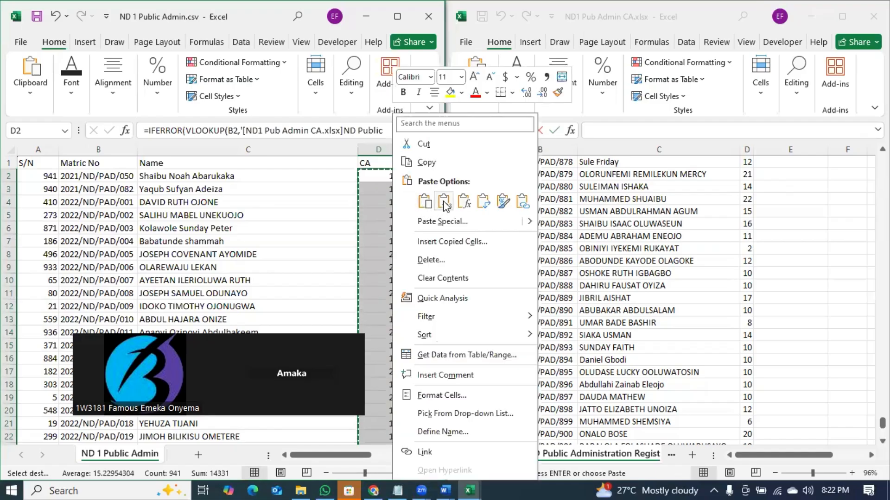
# - Paste the CA column as values, then undo it and cancel the pending copy
pyautogui.click(444, 203)
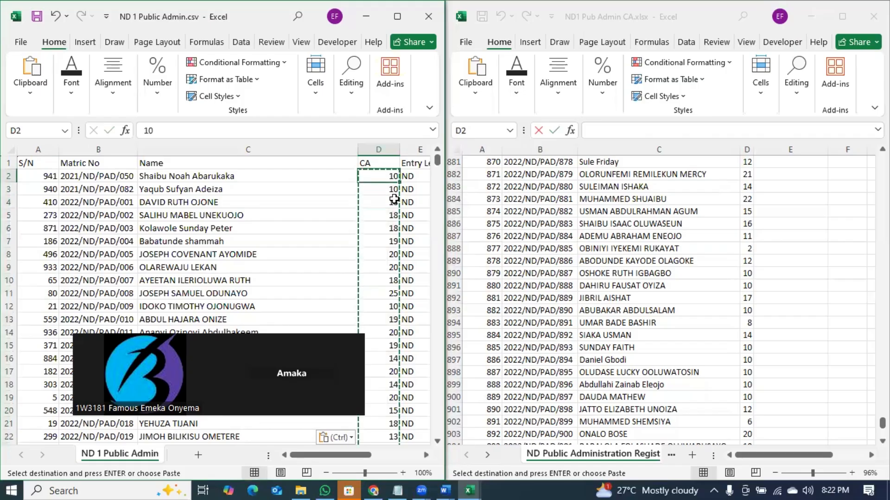
pyautogui.hotkey('ctrl', 'z')
pyautogui.hotkey('ctrl', 'z')
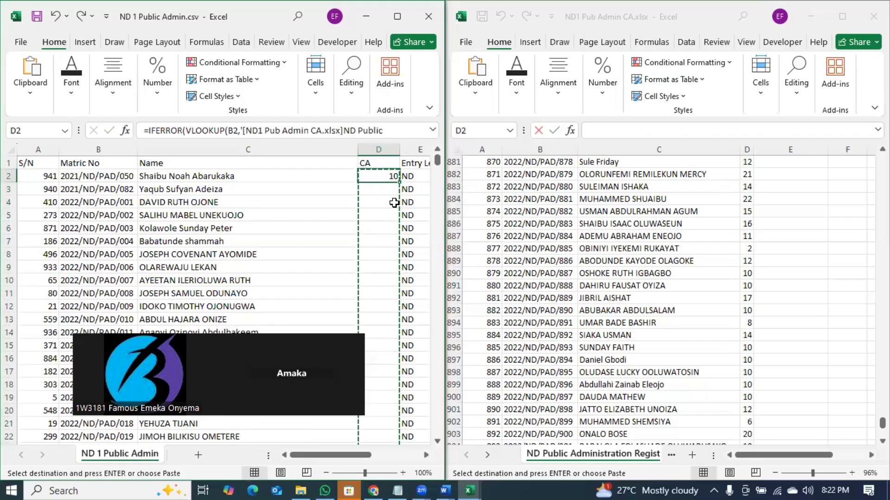
pyautogui.click(394, 202)
pyautogui.press('Escape')
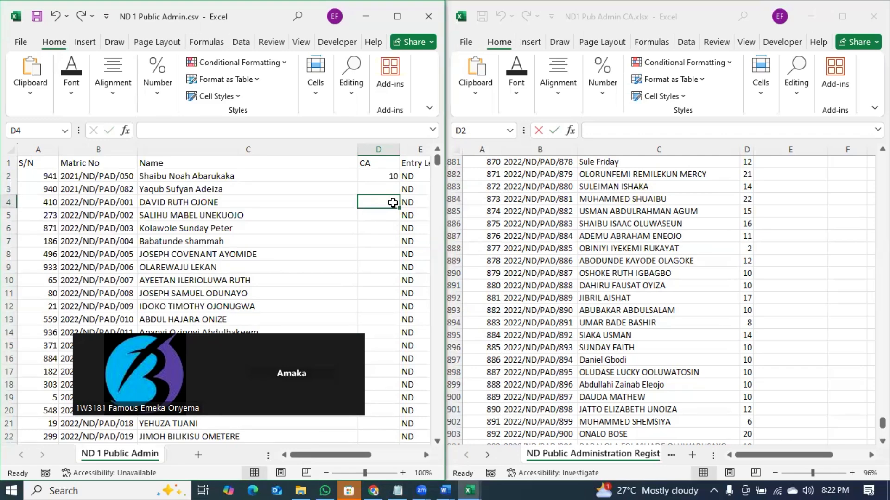
# - Start an INDEX formula in D2 returning the CA workbook's column D, with a nested MATCH
pyautogui.click(393, 175)
pyautogui.write('=')
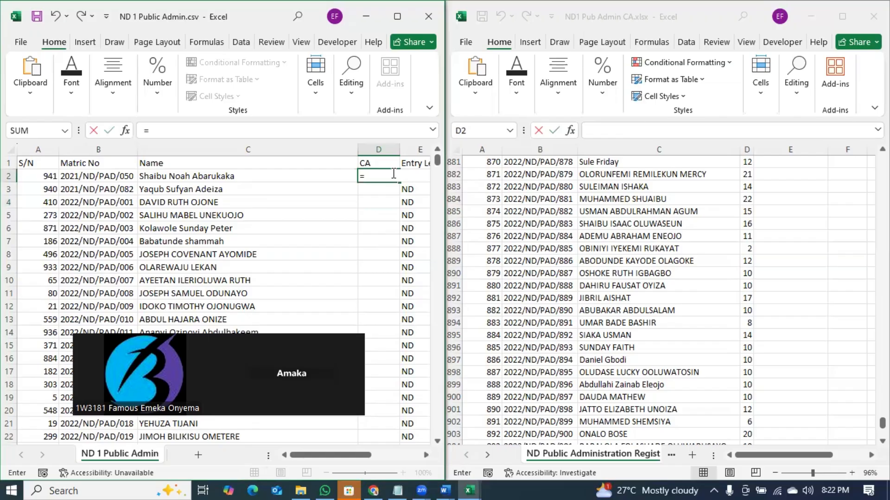
pyautogui.write('index')
pyautogui.press('Tab')
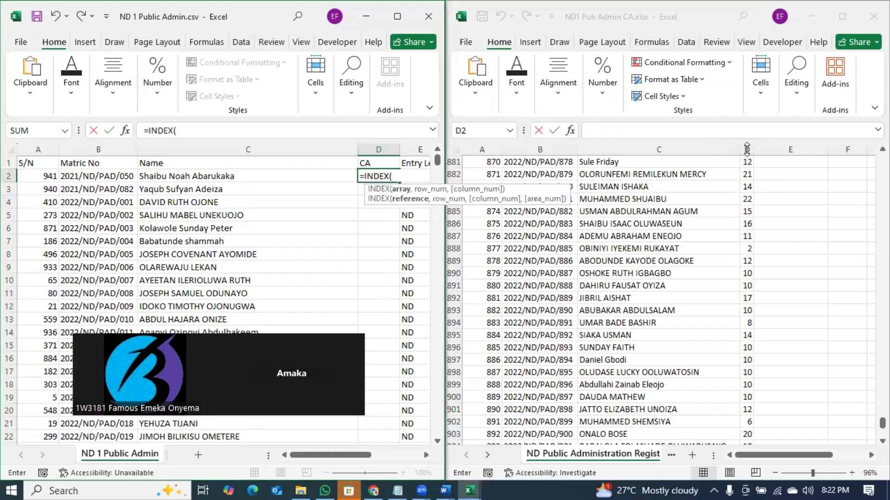
pyautogui.click(747, 148)
pyautogui.click(747, 149)
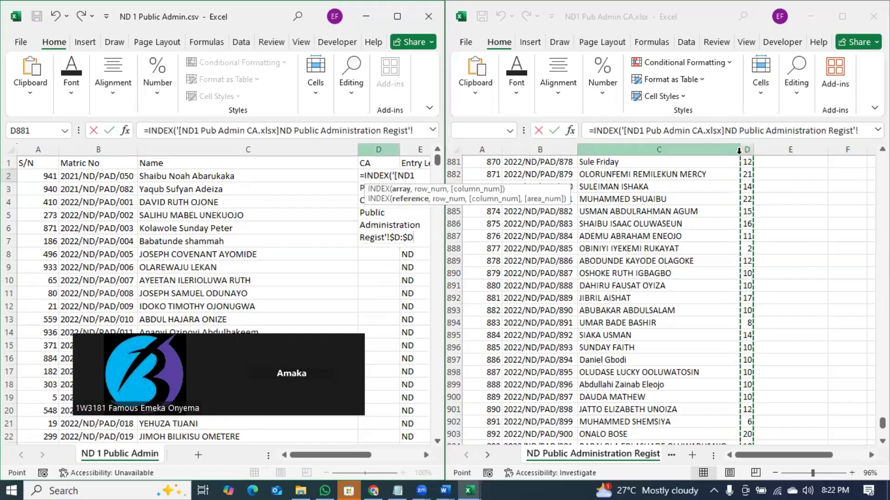
pyautogui.write(',matc')
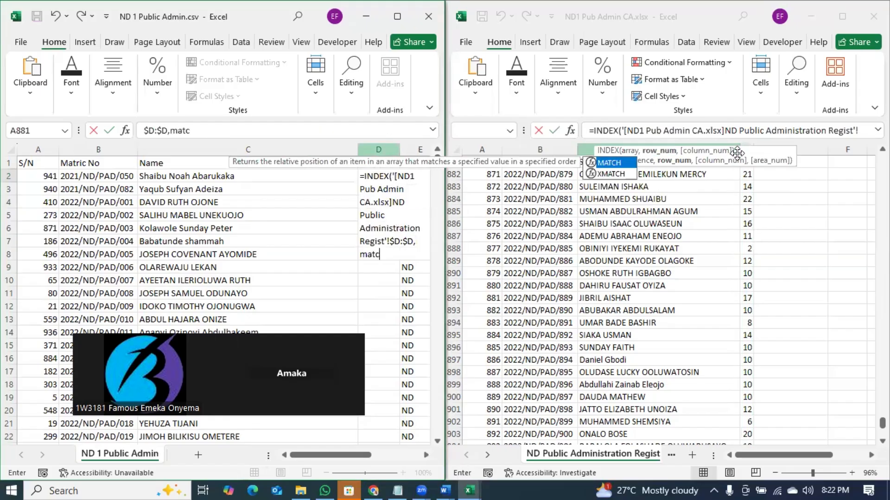
pyautogui.press('Tab')
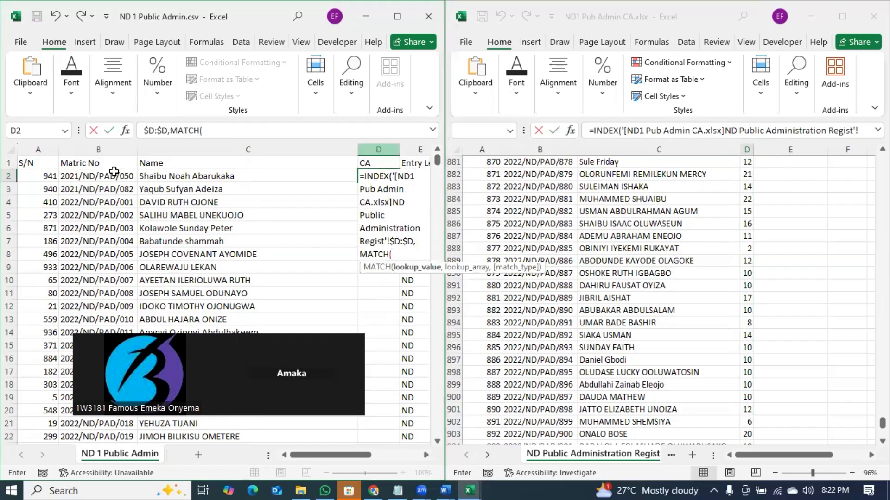
# - Match B2's matric number exactly against the CA workbook's column B and commit, showing 10
pyautogui.click(114, 177)
pyautogui.write(',')
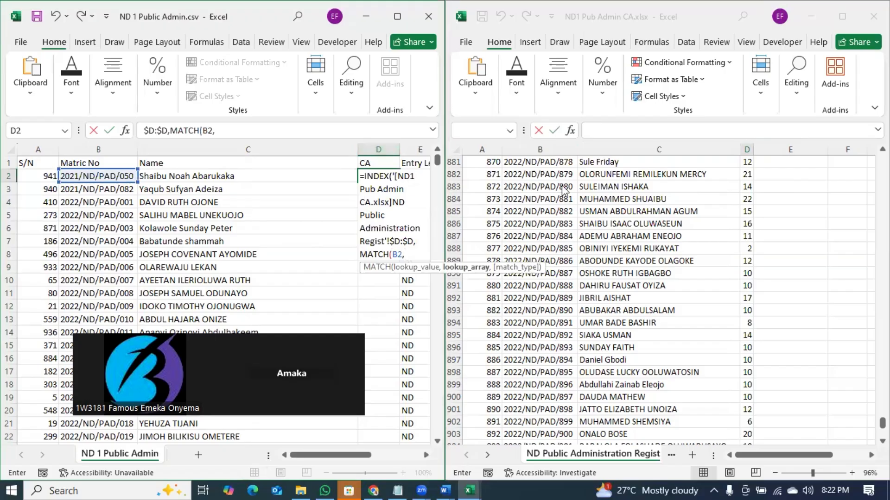
pyautogui.click(549, 145)
pyautogui.click(542, 148)
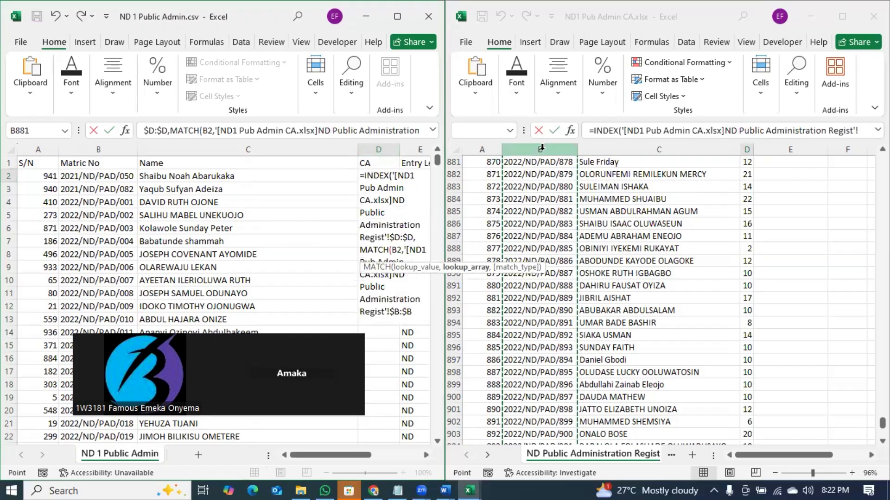
pyautogui.write(',')
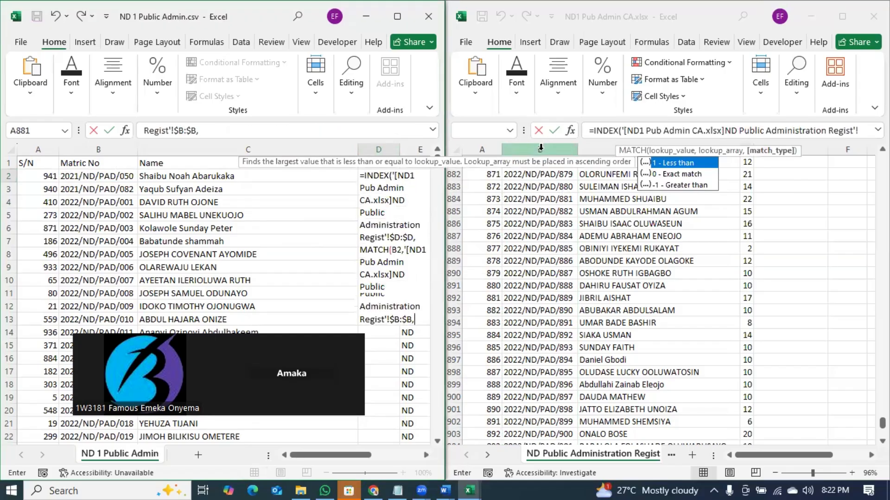
pyautogui.write('0')
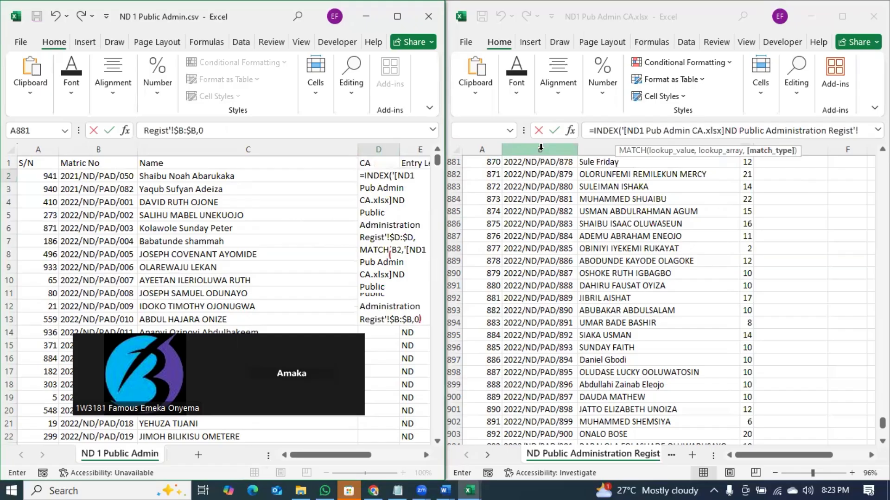
pyautogui.write(')),')
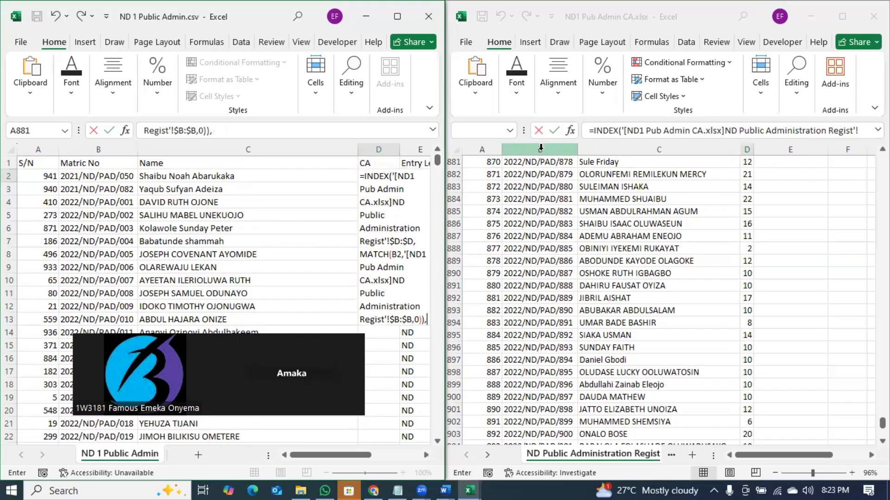
pyautogui.press('Return')
pyautogui.click(388, 177)
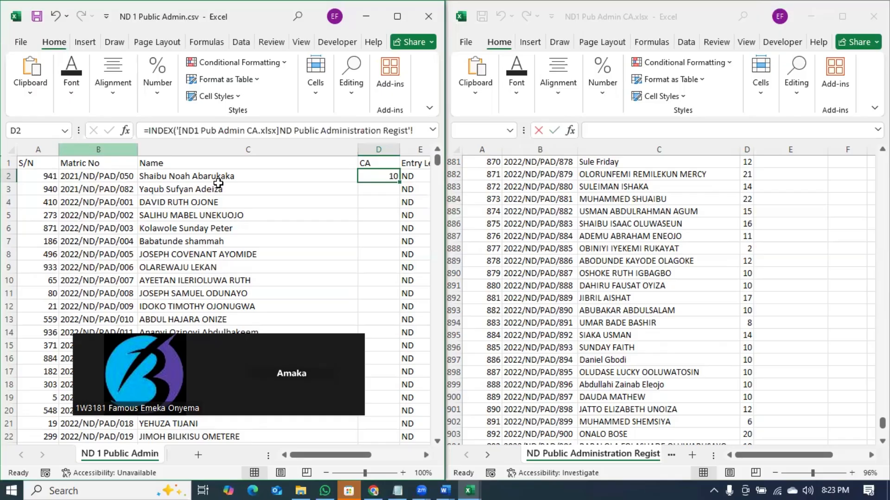
pyautogui.click(217, 177)
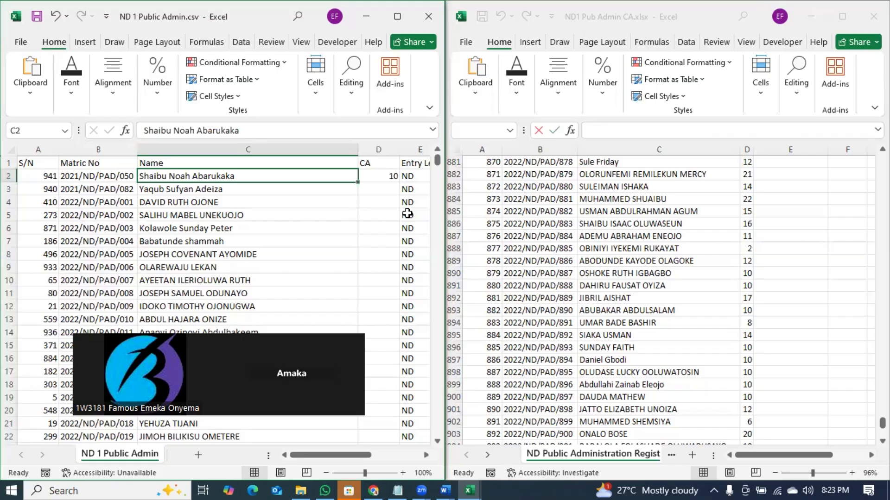
# - Start a VLOOKUP in D2 on C2 with a range from the Matric No heading, then delete that range
pyautogui.click(387, 176)
pyautogui.press('Delete')
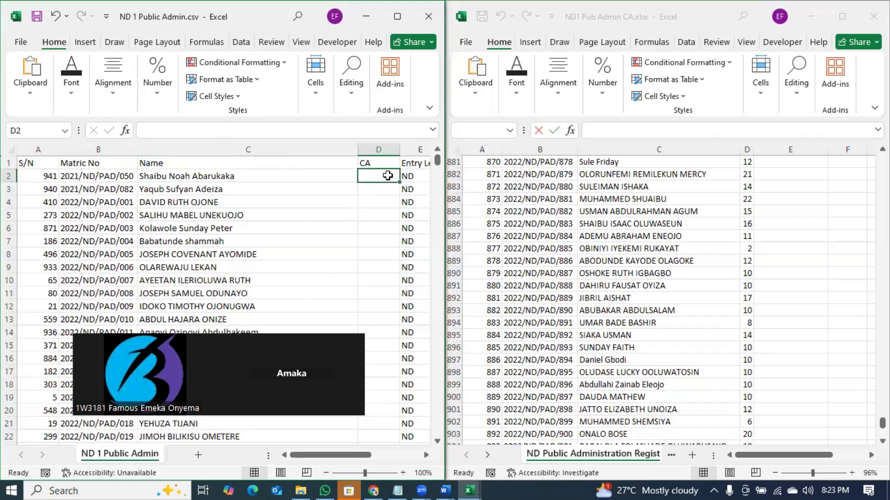
pyautogui.write('=vlo')
pyautogui.press('Tab')
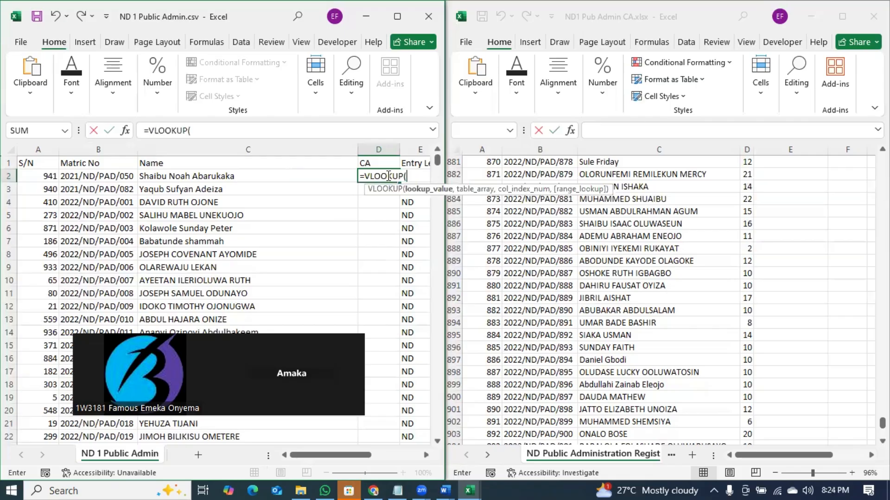
pyautogui.click(214, 177)
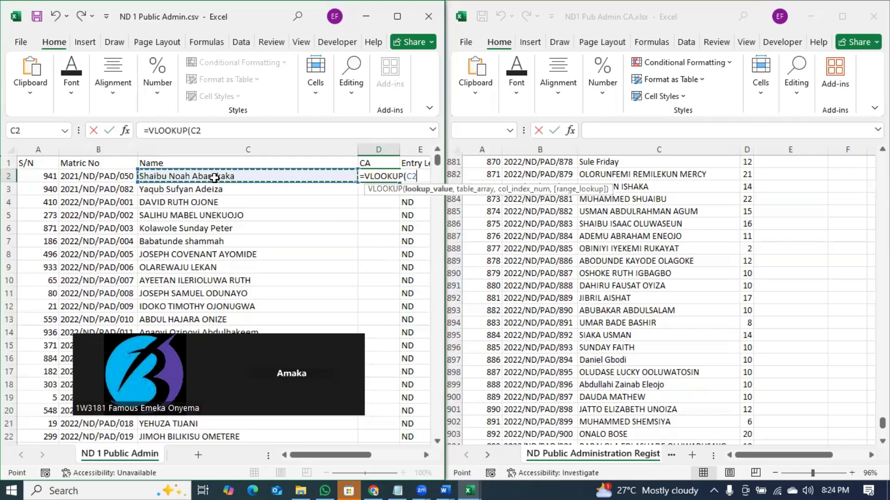
pyautogui.write(',')
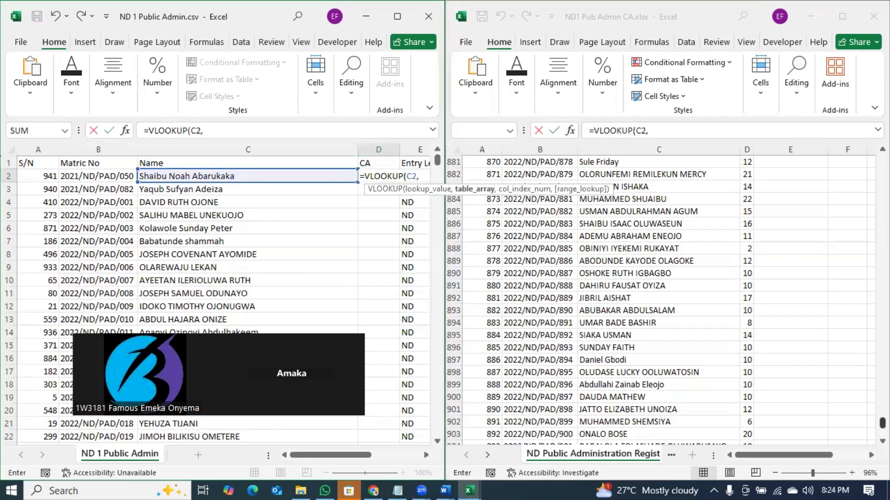
pyautogui.scroll(20, 663, 301)
pyautogui.scroll(20, 662, 301)
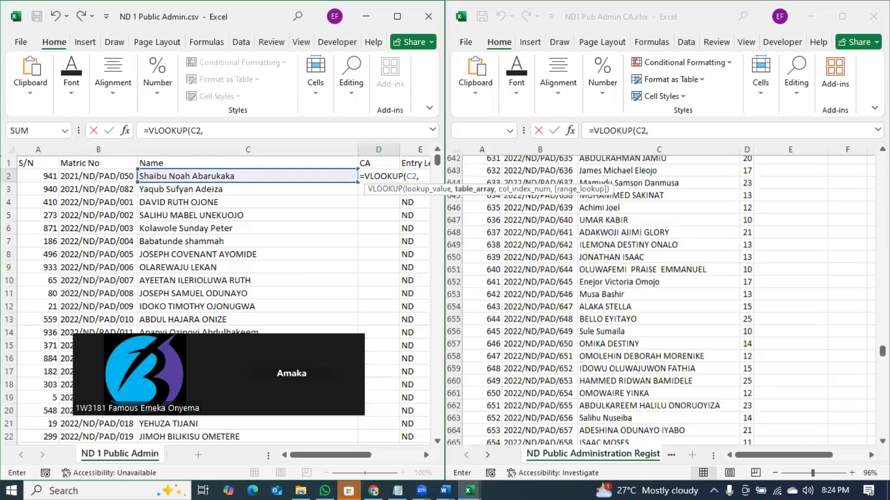
pyautogui.scroll(20, 663, 302)
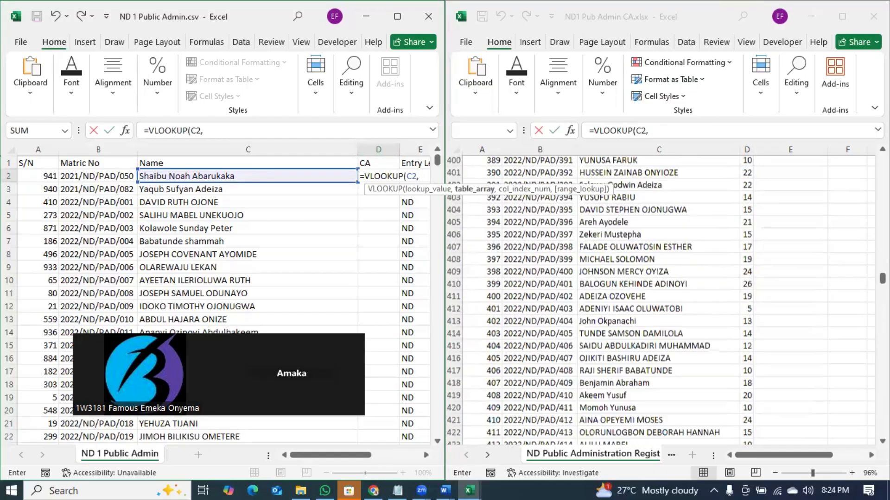
pyautogui.scroll(20, 662, 301)
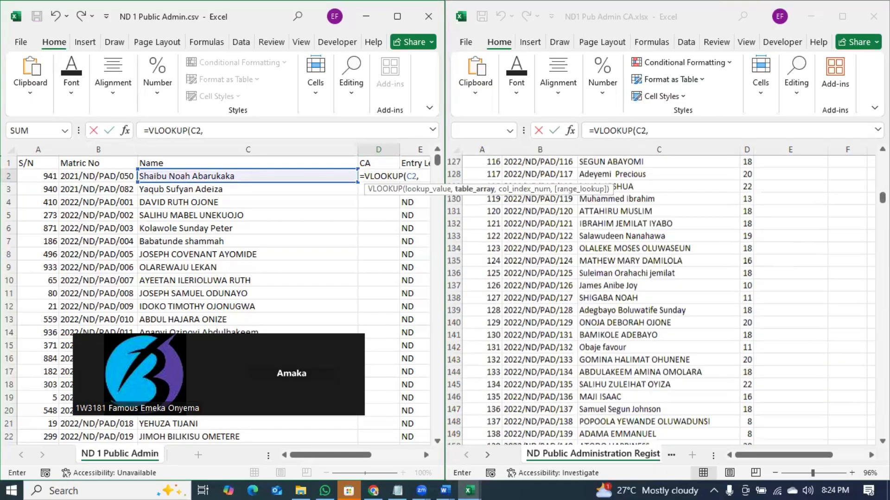
pyautogui.scroll(2, 663, 301)
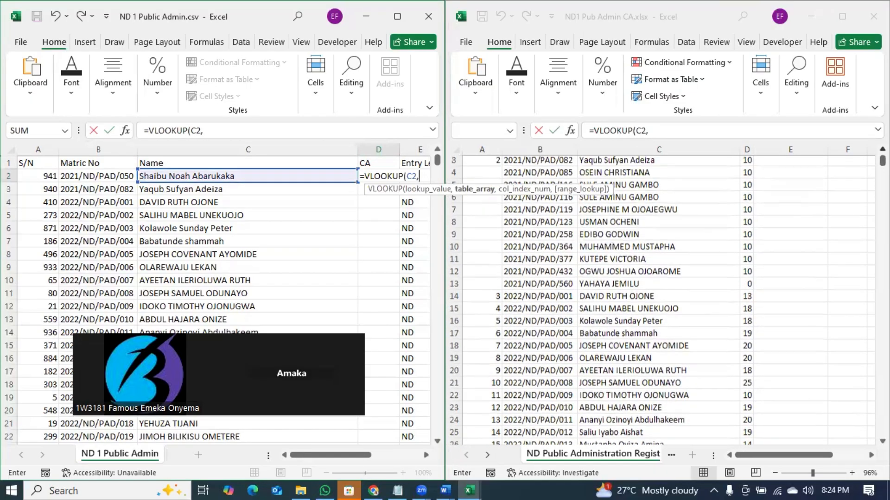
pyautogui.click(540, 162)
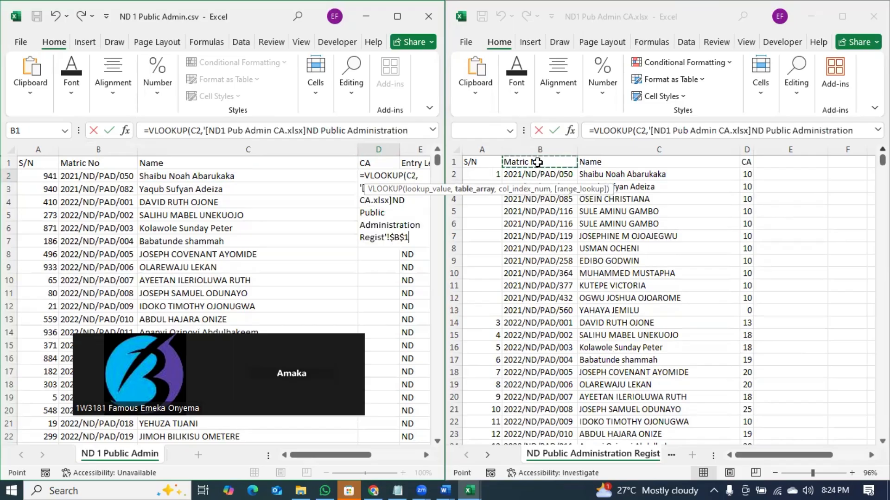
pyautogui.hotkey('ctrl', 'shift', 'Right')
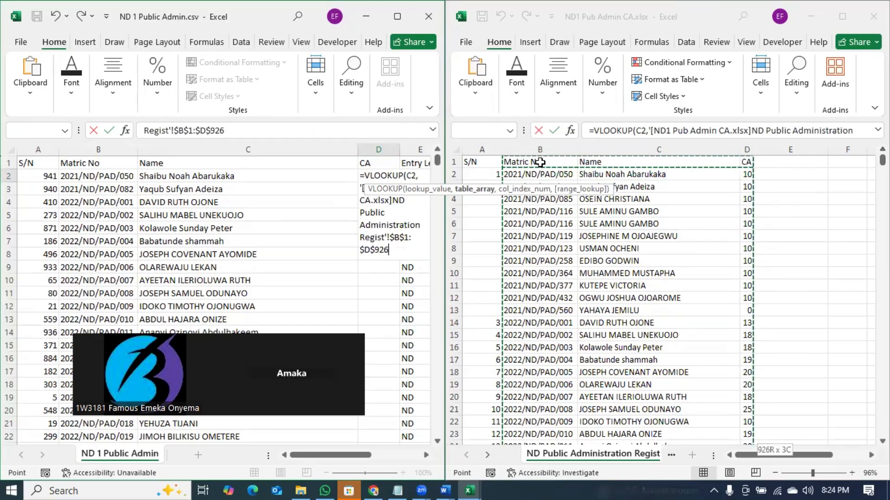
pyautogui.hotkey('ctrl', 'shift', 'Down')
pyautogui.write(',')
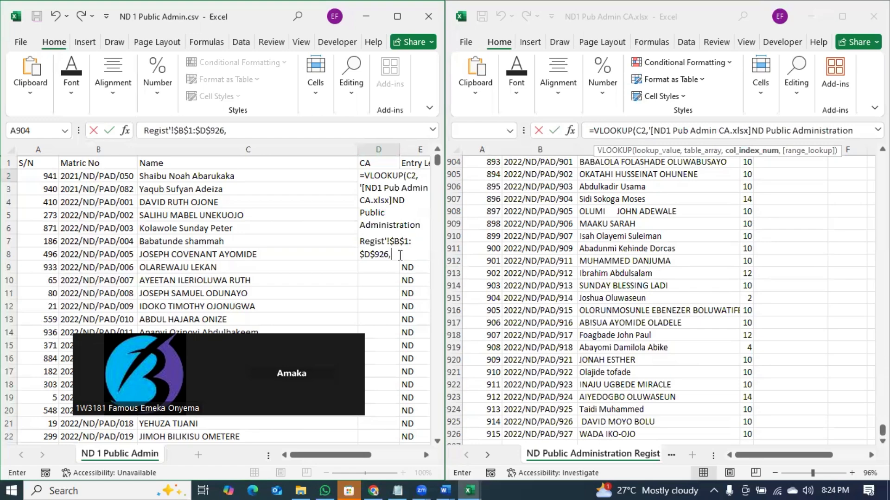
pyautogui.moveTo(393, 255); pyautogui.dragTo(406, 177)
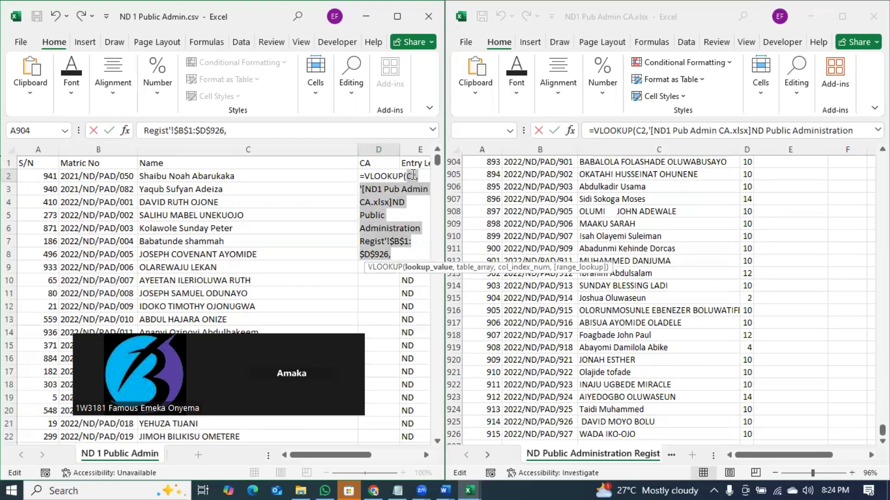
pyautogui.press('BackSpace')
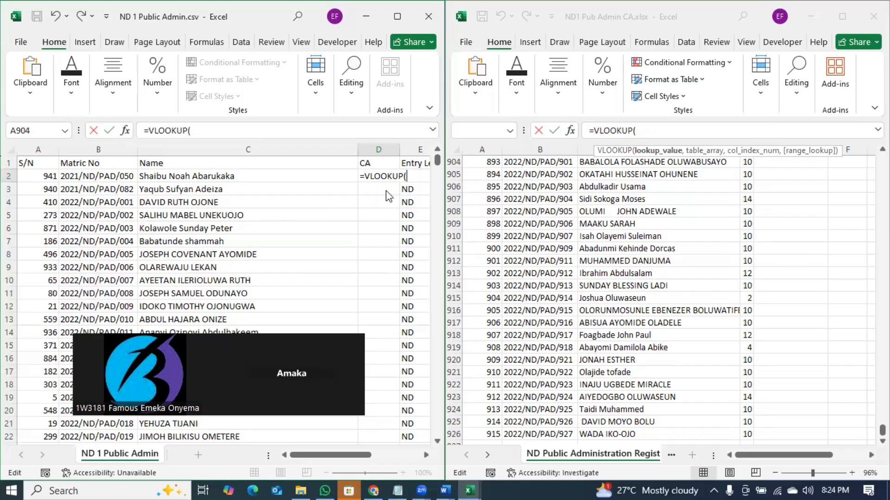
# - Re-pick C2 and the CA workbook's name-and-CA cells as the table, with column 2 and exact match
pyautogui.click(236, 174)
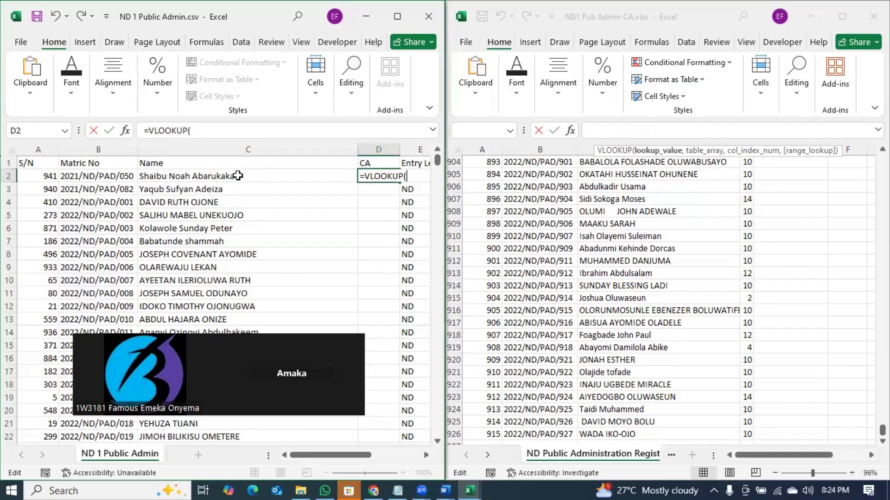
pyautogui.click(268, 176)
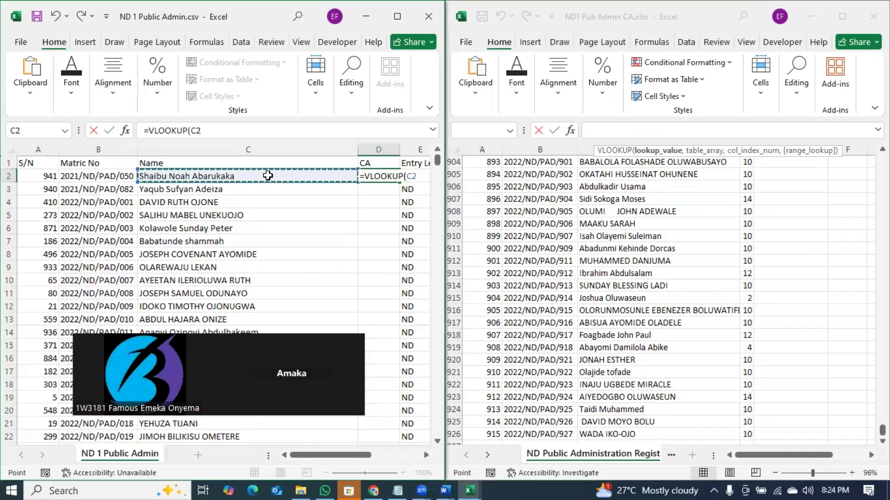
pyautogui.write(',')
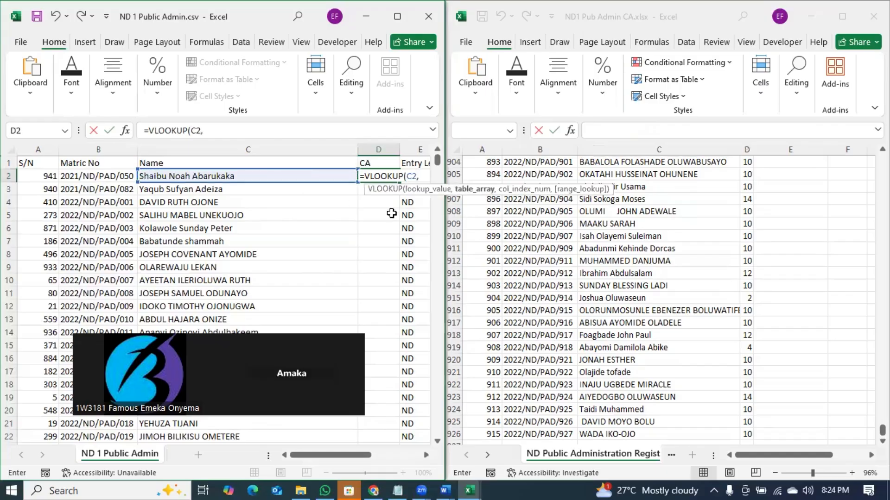
pyautogui.click(591, 162)
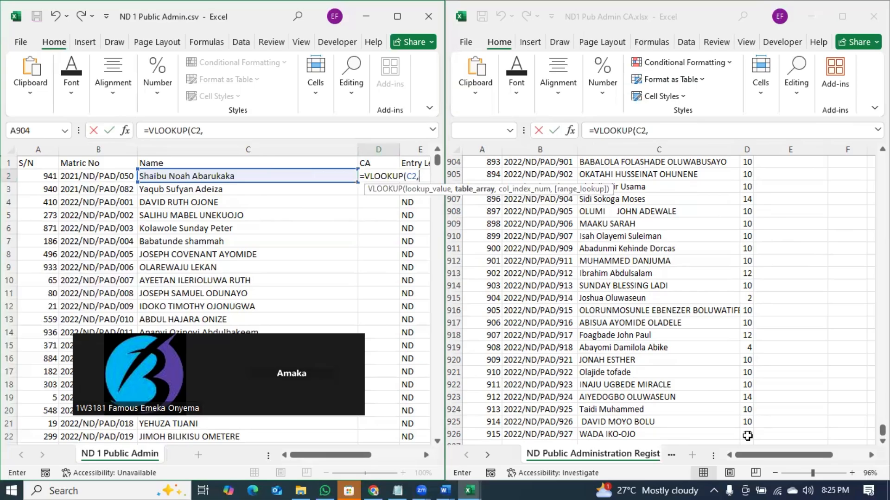
pyautogui.moveTo(738, 436); pyautogui.dragTo(659, 433)
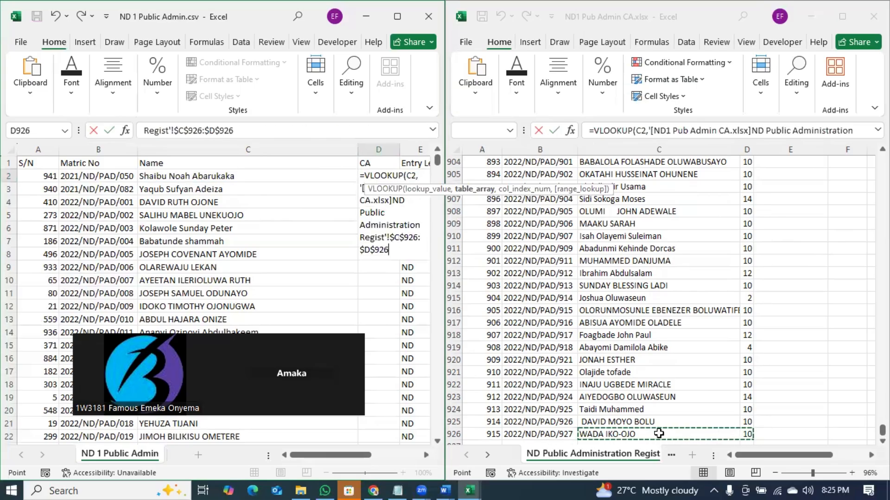
pyautogui.hotkey('ctrl', 'shift', 'Up')
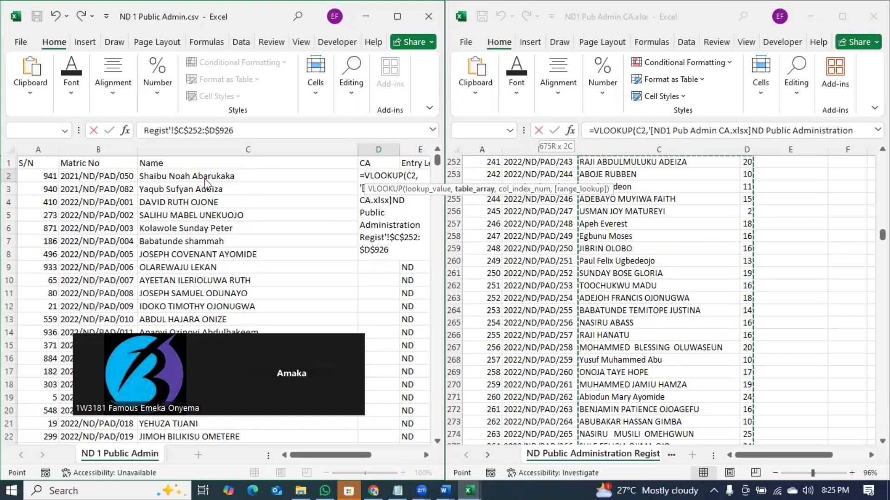
pyautogui.write(',')
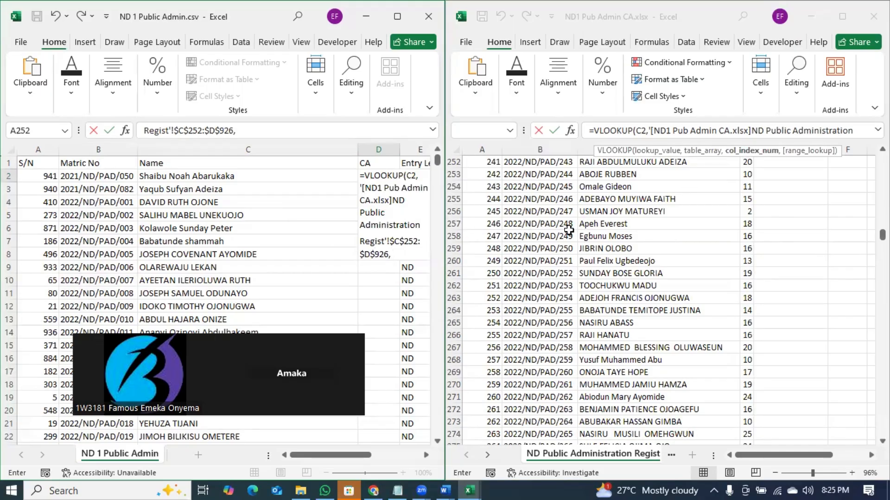
pyautogui.write('2,')
pyautogui.press('Down')
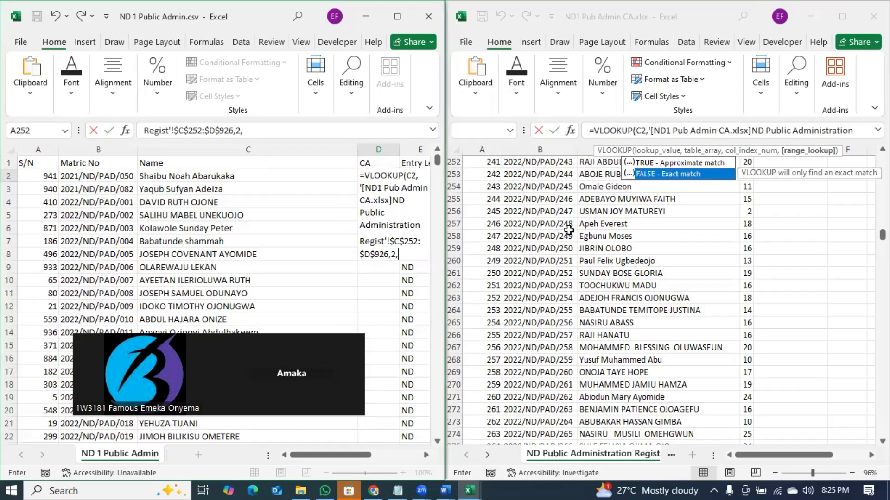
pyautogui.press('Tab')
# - Commit the #N/A VLOOKUP, undo its fill-down, and clear D2
pyautogui.write(')')
pyautogui.press('Return')
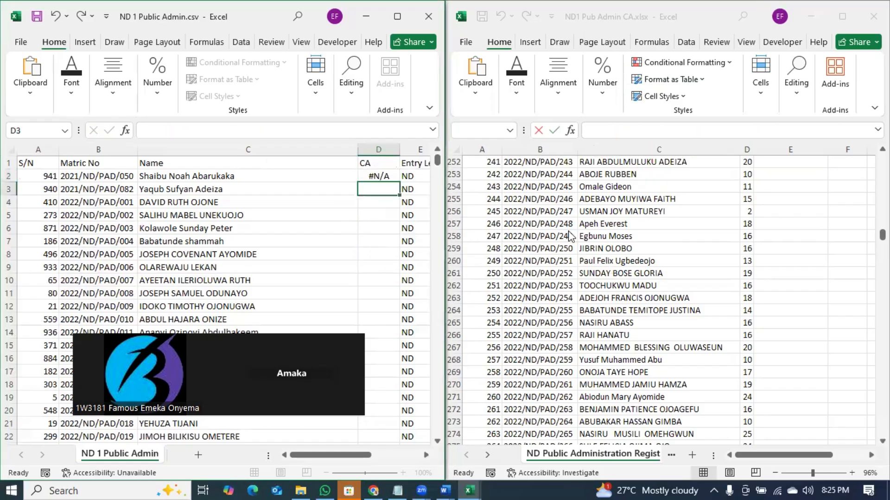
pyautogui.click(377, 176)
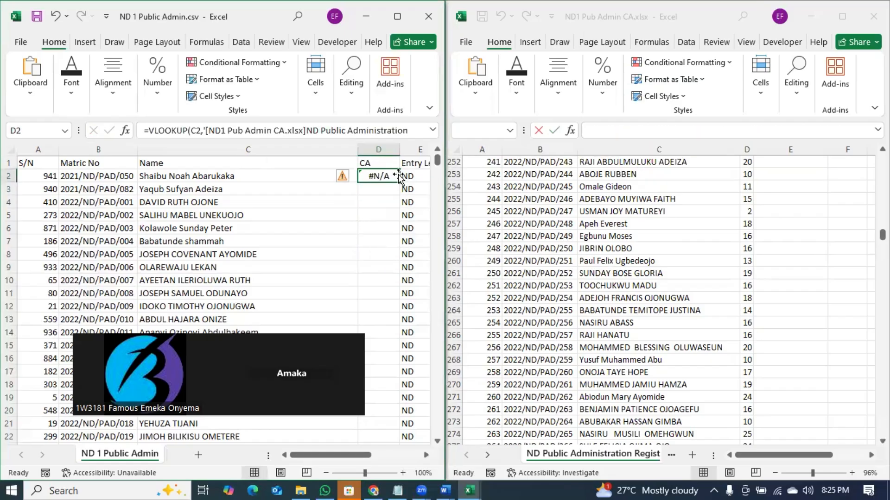
pyautogui.doubleClick(398, 182)
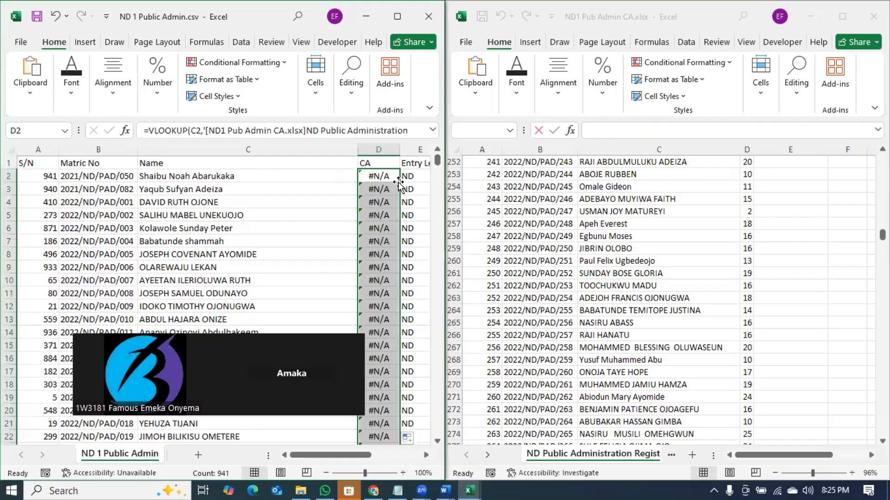
pyautogui.hotkey('ctrl', 'z')
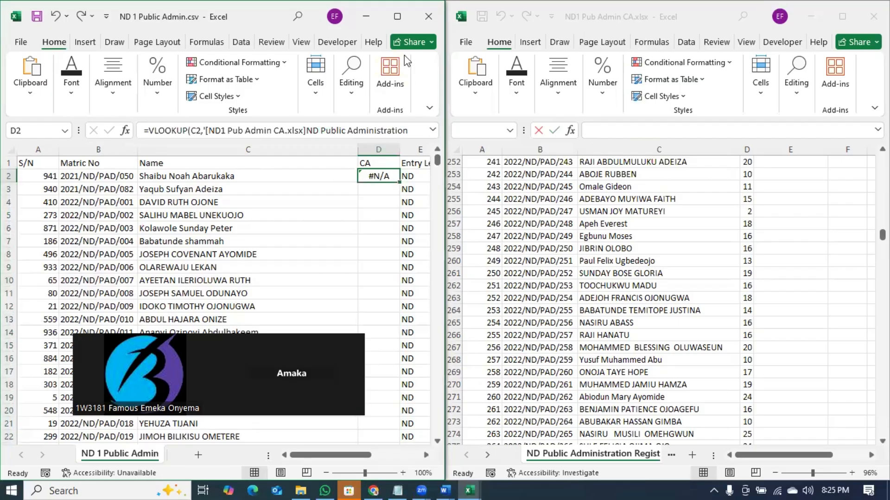
pyautogui.press('Delete')
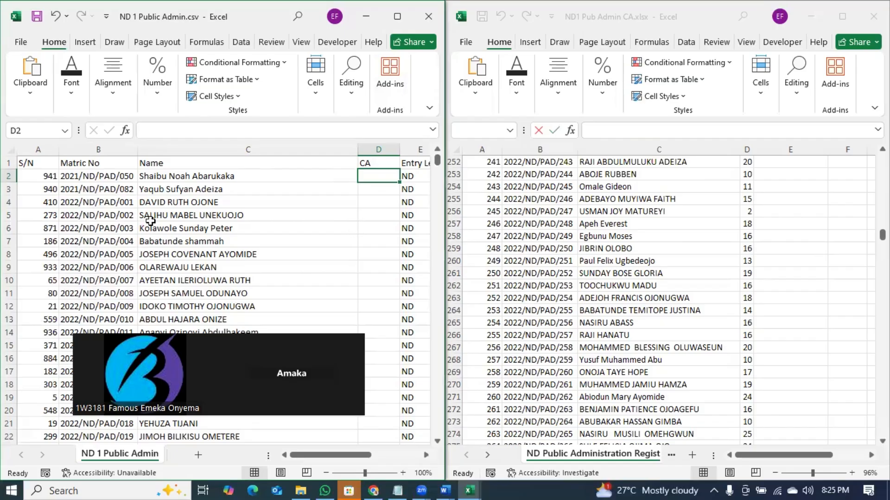
# - Narrow the Name column C and start a new =VLOOKUP( in D2
pyautogui.click(96, 150)
pyautogui.click(97, 177)
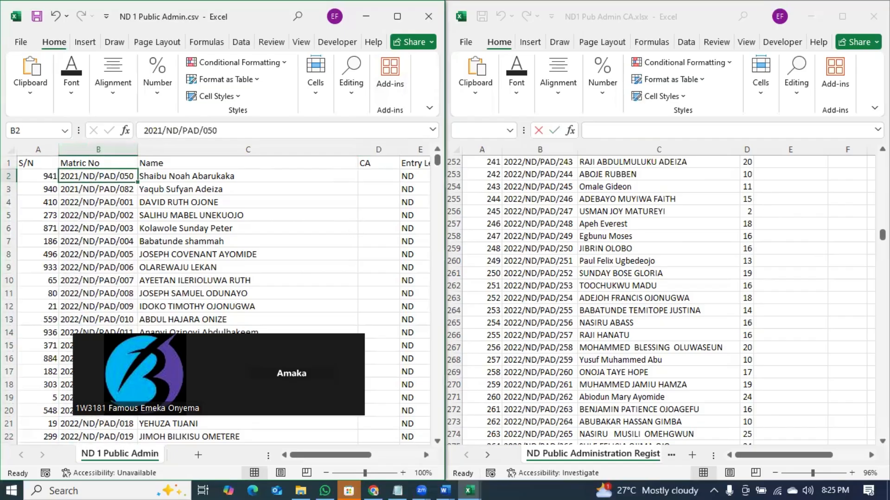
pyautogui.moveTo(882, 235); pyautogui.dragTo(882, 157)
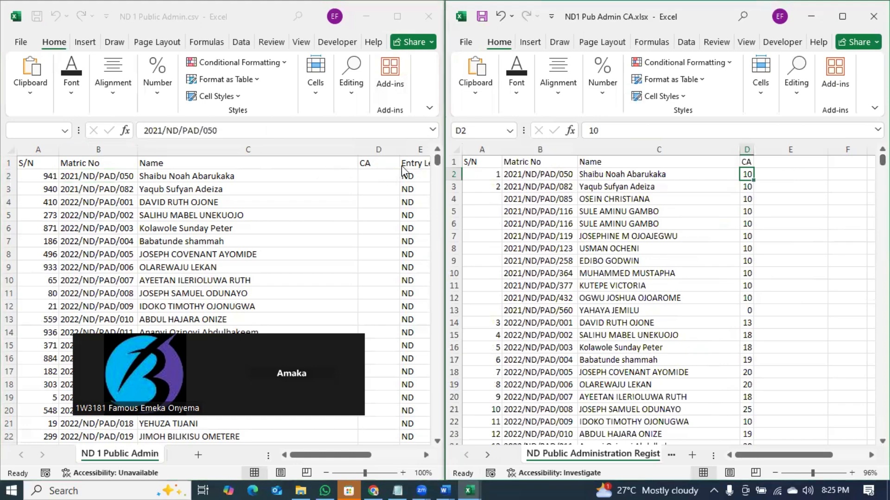
pyautogui.click(412, 150)
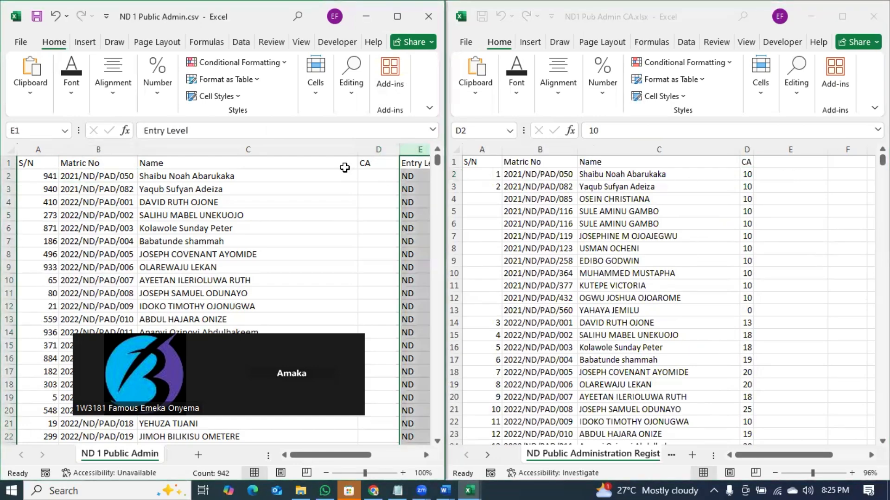
pyautogui.moveTo(358, 150); pyautogui.dragTo(406, 149)
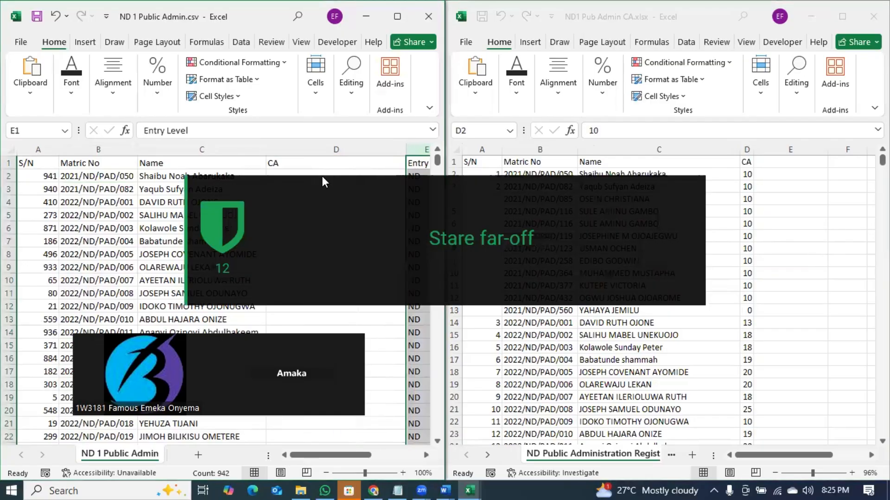
pyautogui.click(315, 174)
pyautogui.write('=VLOOKUP(')
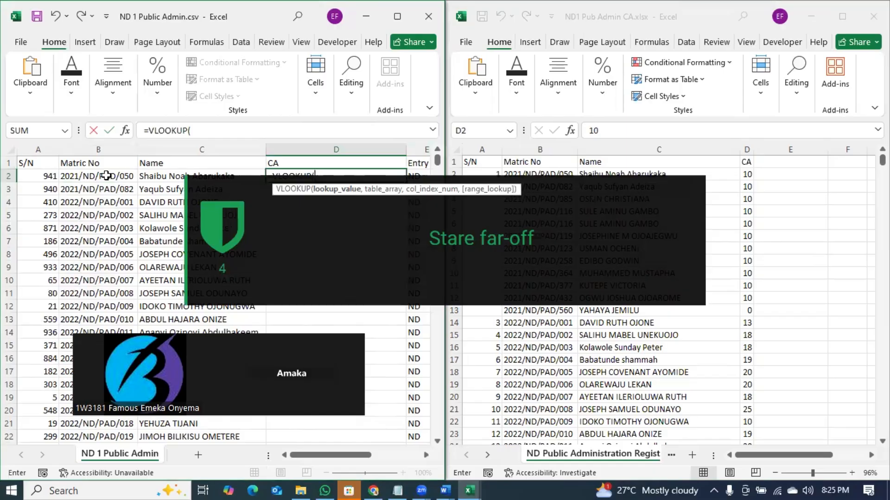
# - Finish D2's VLOOKUP: C2 against the CA workbook's C1:D926, column 2, exact match 0
pyautogui.click(147, 175)
pyautogui.write(',')
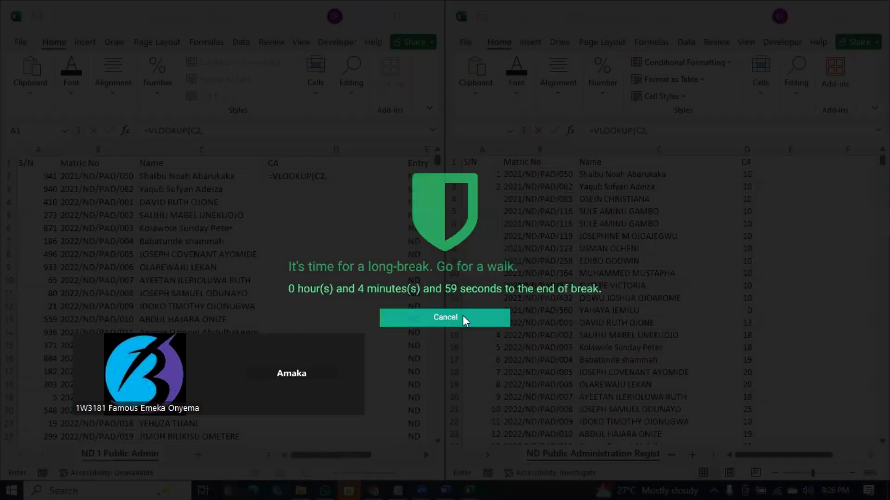
pyautogui.click(462, 317)
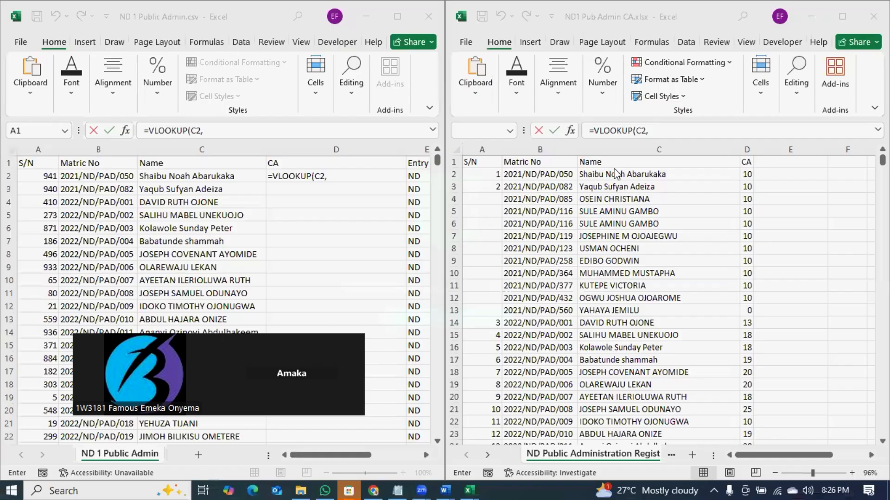
pyautogui.click(609, 165)
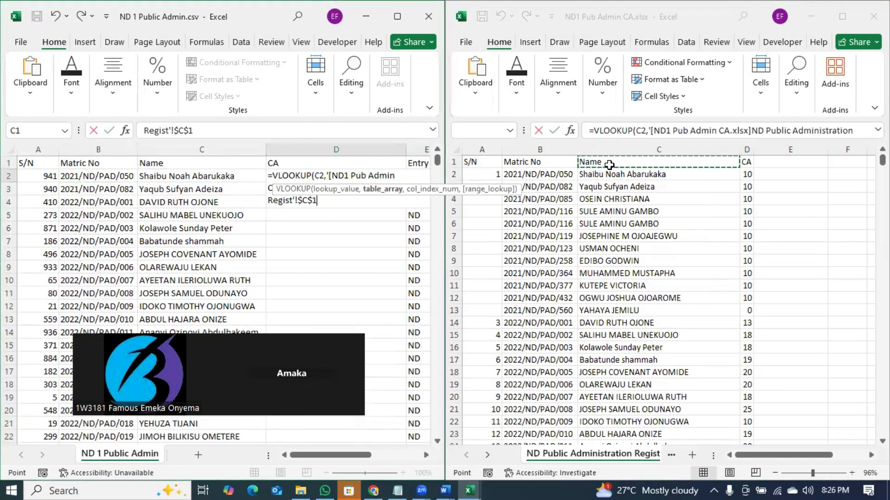
pyautogui.hotkey('ctrl', 'shift', 'Right')
pyautogui.hotkey('ctrl', 'shift', 'Down')
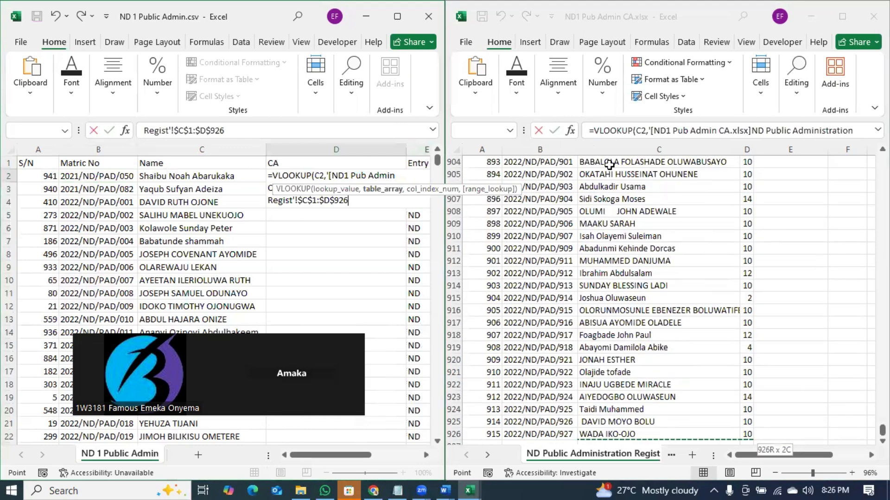
pyautogui.write(',')
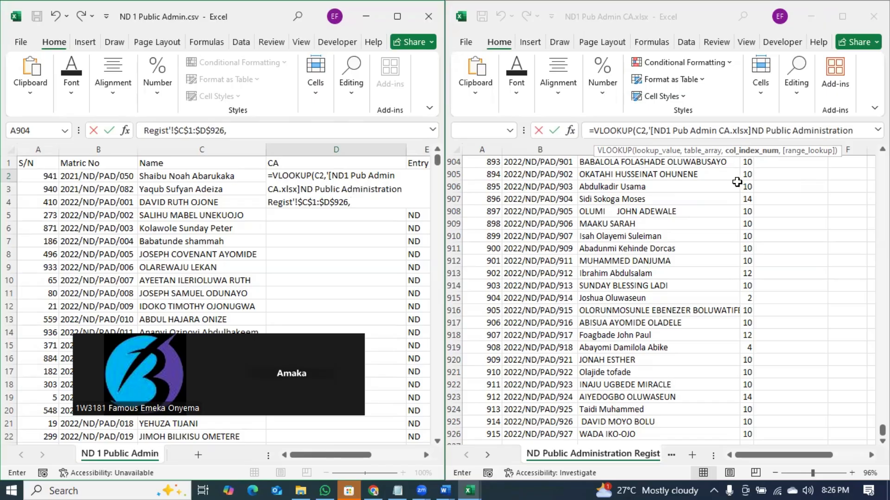
pyautogui.write('2,0)')
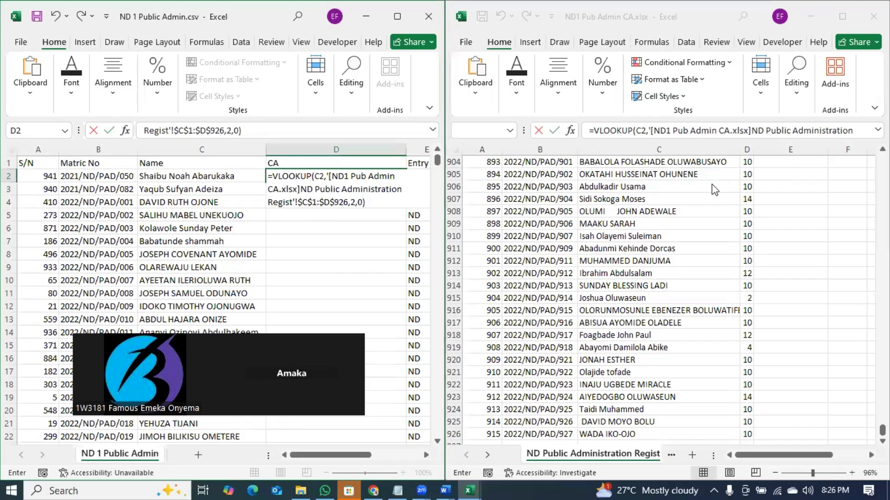
pyautogui.press('Return')
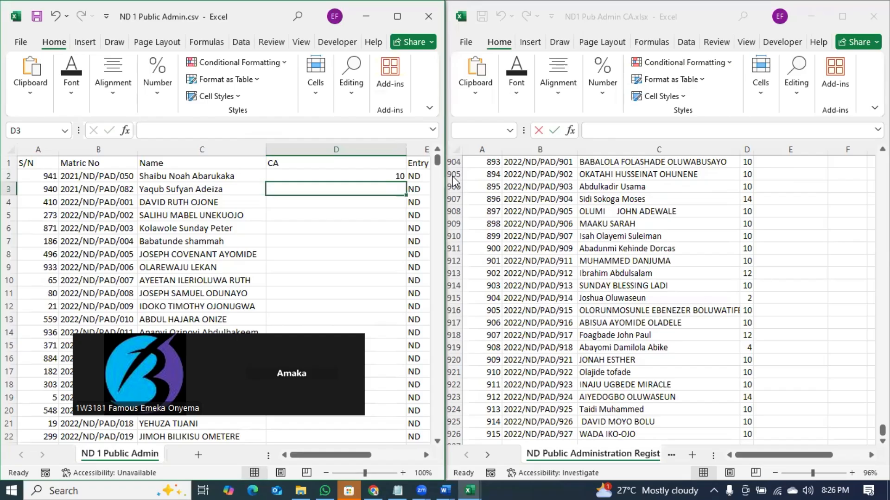
pyautogui.click(396, 176)
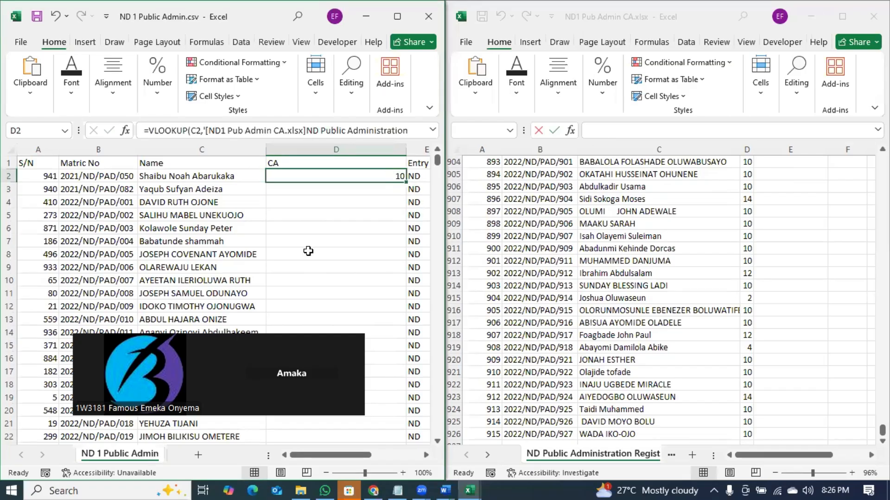
pyautogui.doubleClick(405, 182)
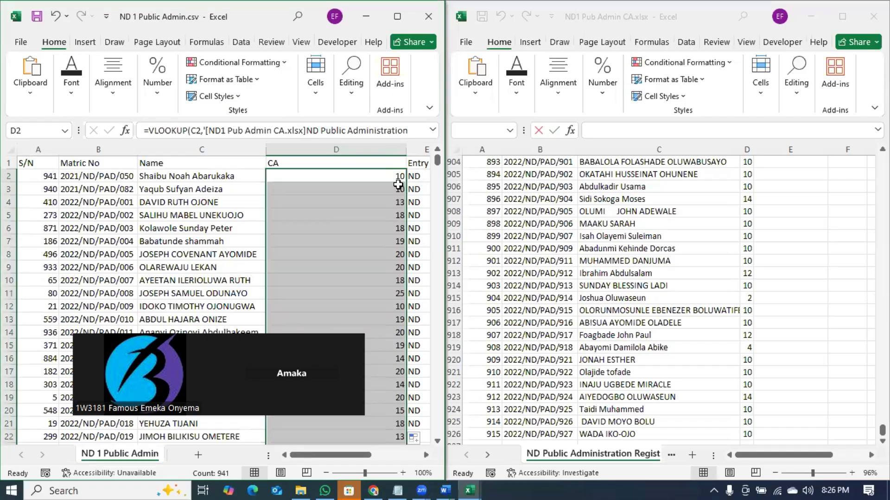
pyautogui.hotkey('ctrl', 'z')
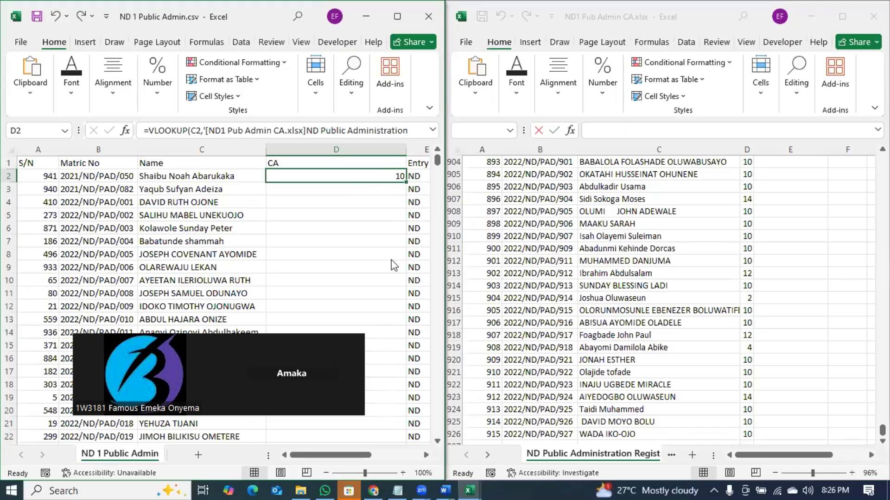
# - Maximize the CA workbook, change the Notepad note to 'Validation', and go back to Book2
pyautogui.click(852, 18)
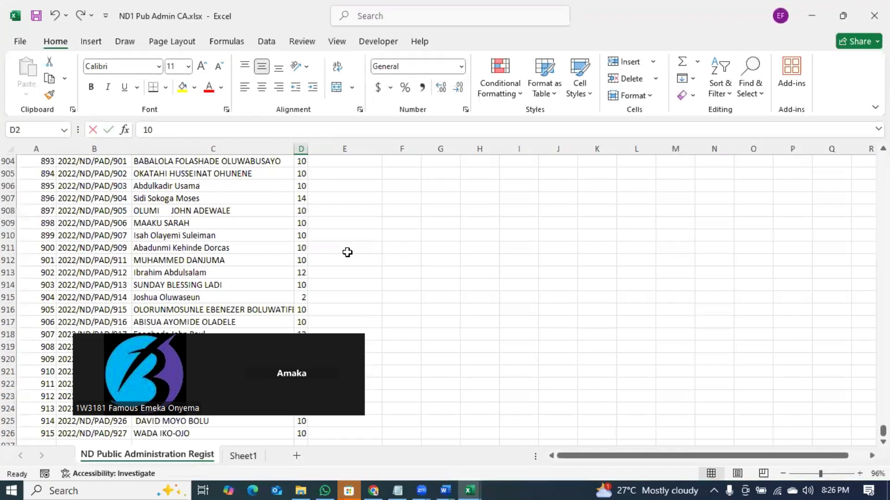
pyautogui.hotkey('alt', 'Tab')
pyautogui.click(399, 487)
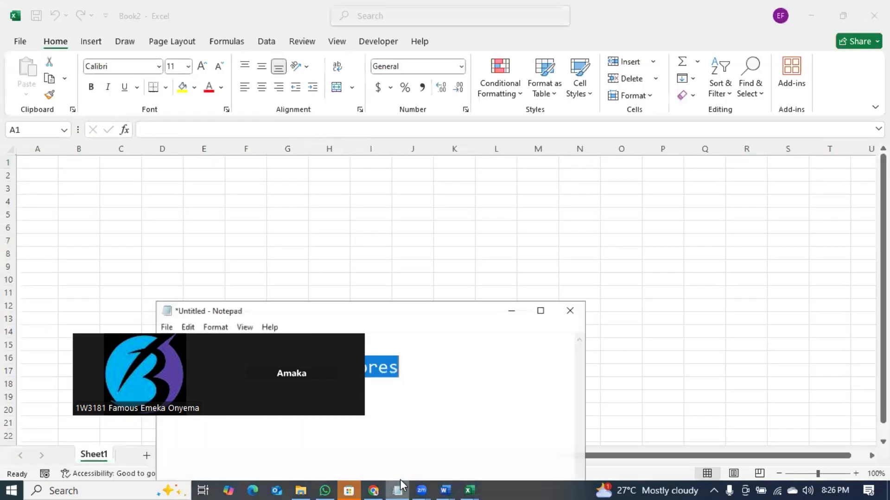
pyautogui.press('Delete')
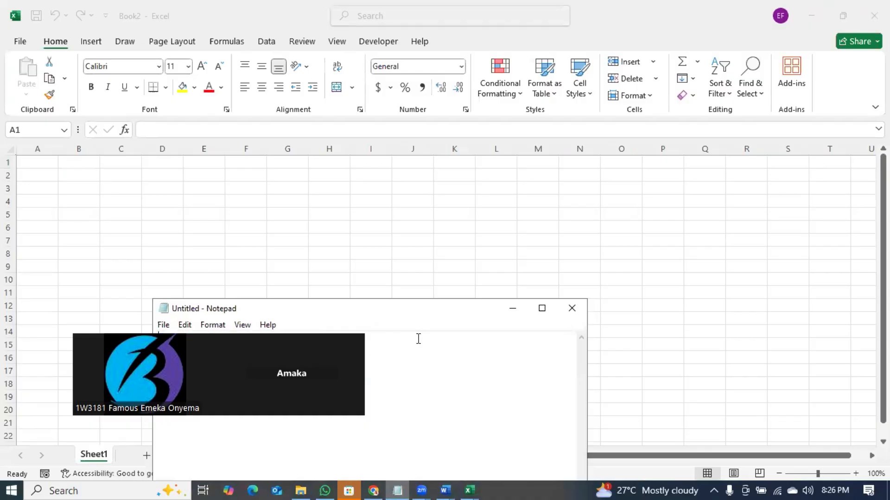
pyautogui.moveTo(430, 320); pyautogui.dragTo(671, 150)
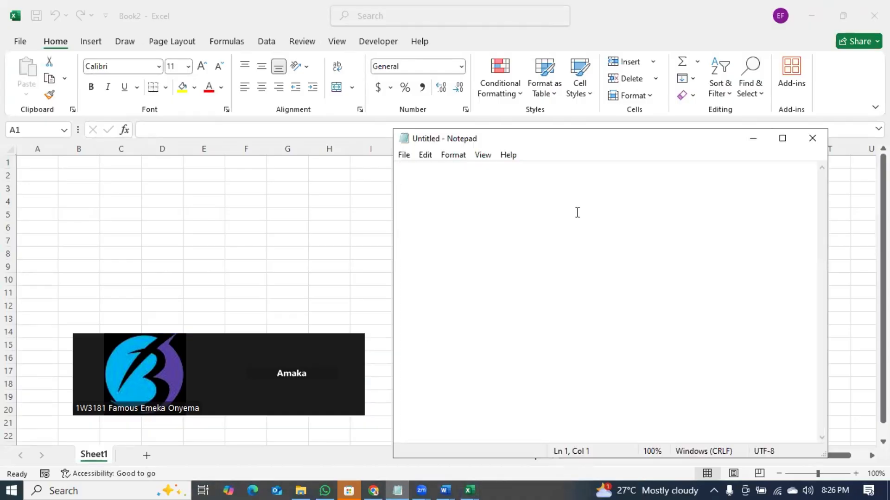
pyautogui.write('Validatio')
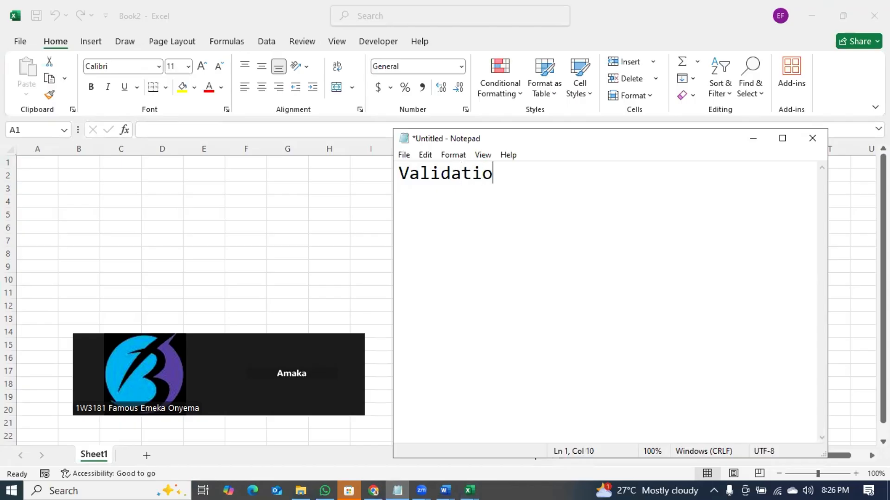
pyautogui.write('n')
pyautogui.moveTo(577, 144); pyautogui.dragTo(633, 246)
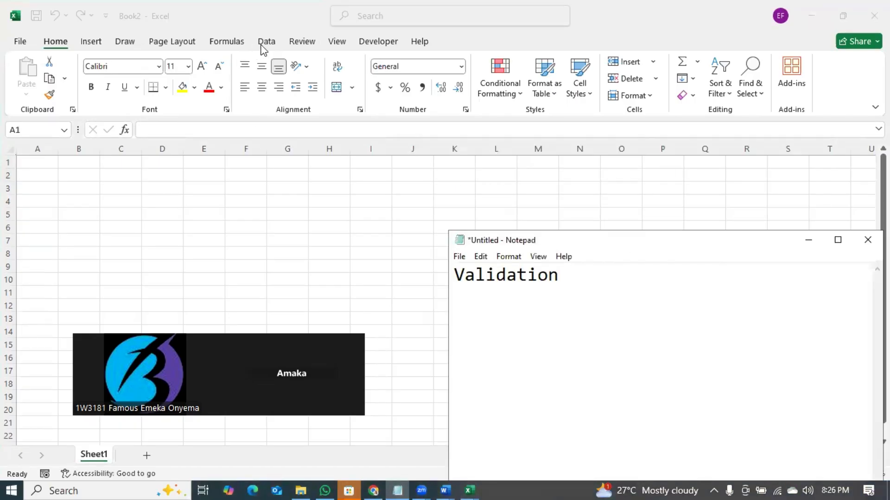
pyautogui.hotkey('alt', 'Tab')
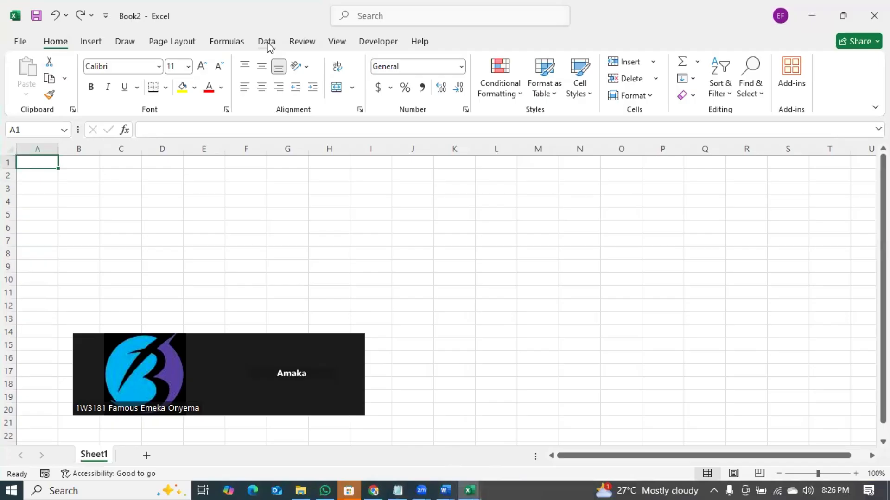
# - On the Data tab, view the Data Validation dropdown and the Data Model options, then reopen Data Validation
pyautogui.click(268, 43)
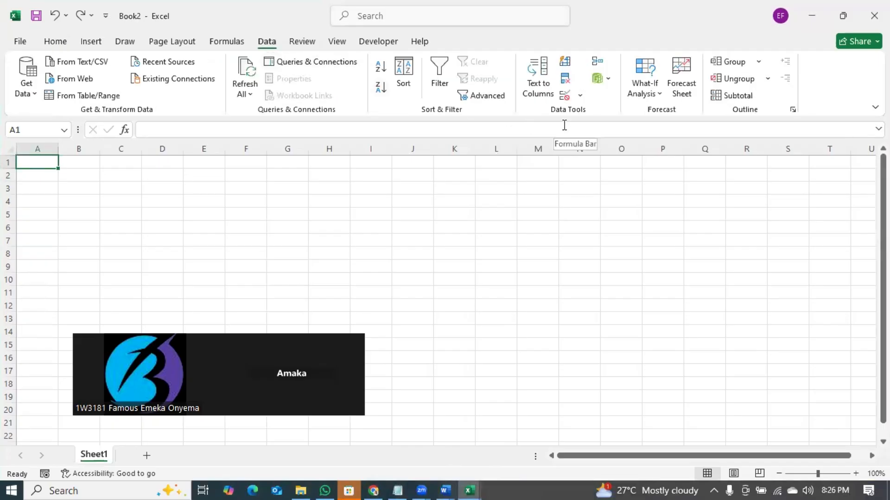
pyautogui.click(582, 96)
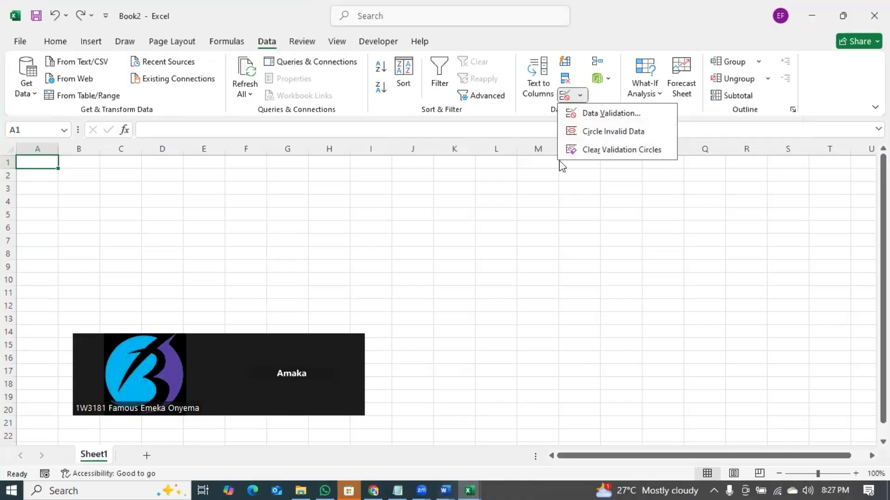
pyautogui.click(579, 96)
pyautogui.click(603, 83)
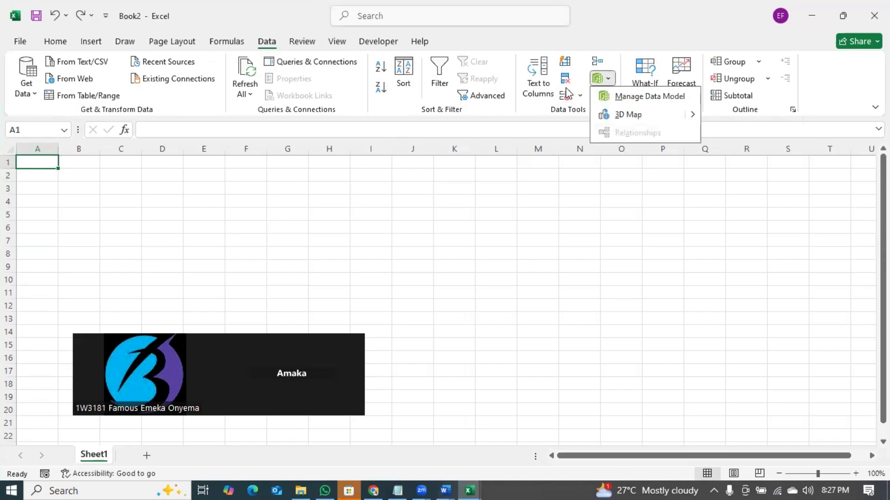
pyautogui.click(580, 96)
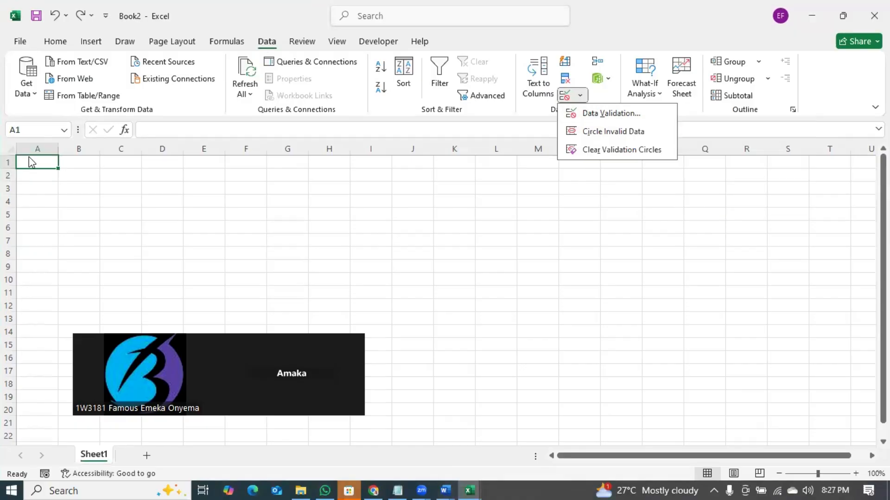
# - Enter the headings Date, Month and Gender in A1:C1, then select A2
pyautogui.click(70, 160)
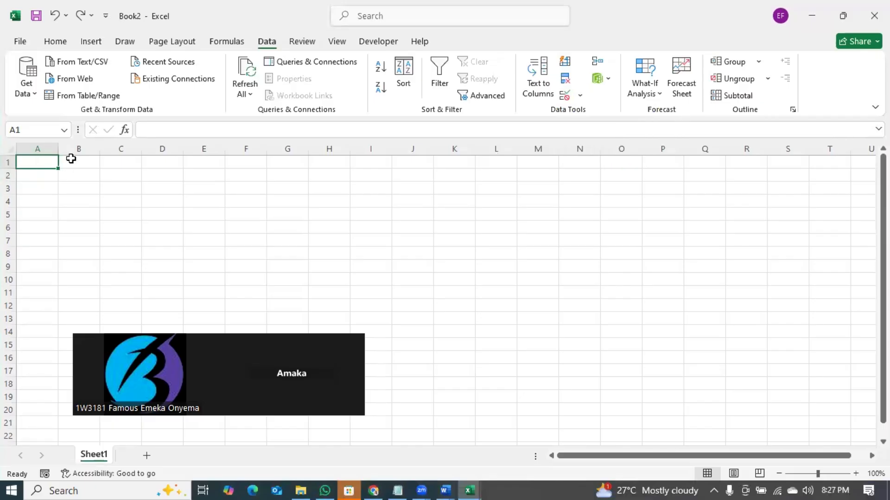
pyautogui.click(94, 163)
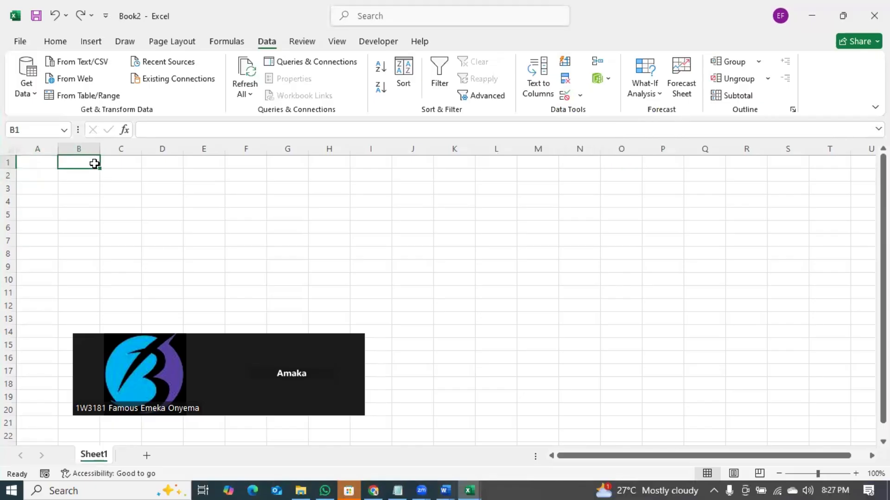
pyautogui.click(37, 165)
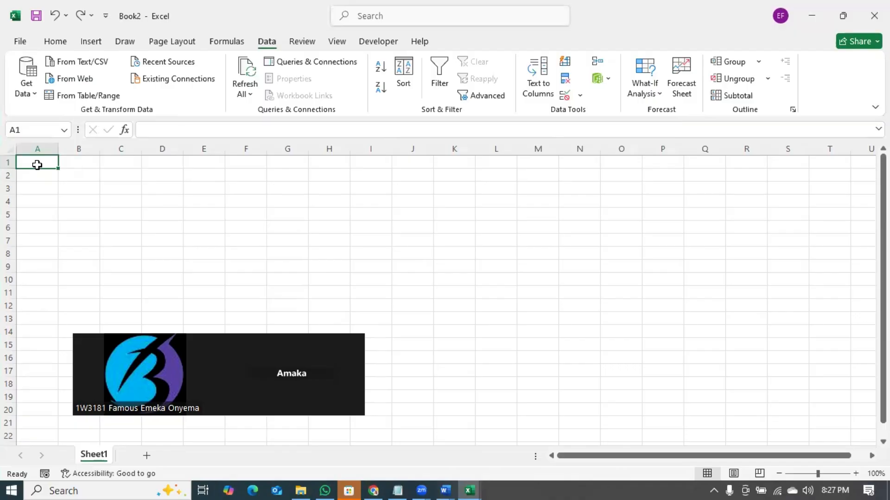
pyautogui.write('Date')
pyautogui.press('Tab')
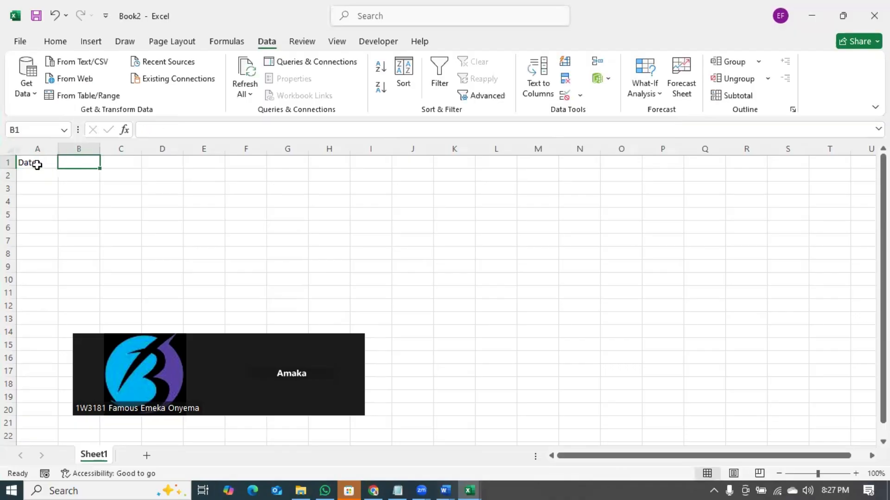
pyautogui.write('Month')
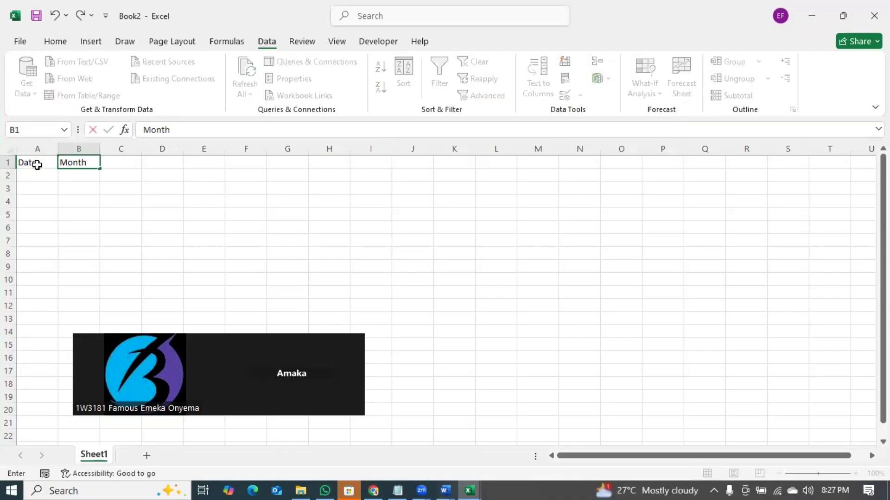
pyautogui.press('Tab')
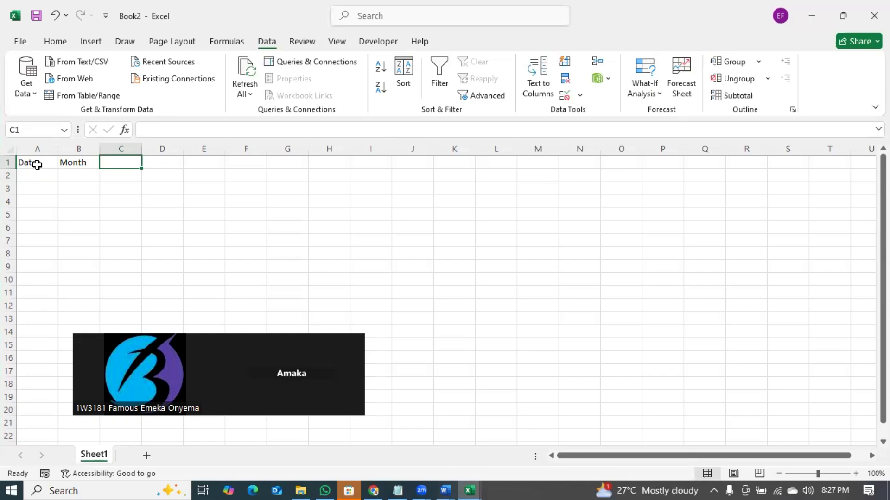
pyautogui.write('Items')
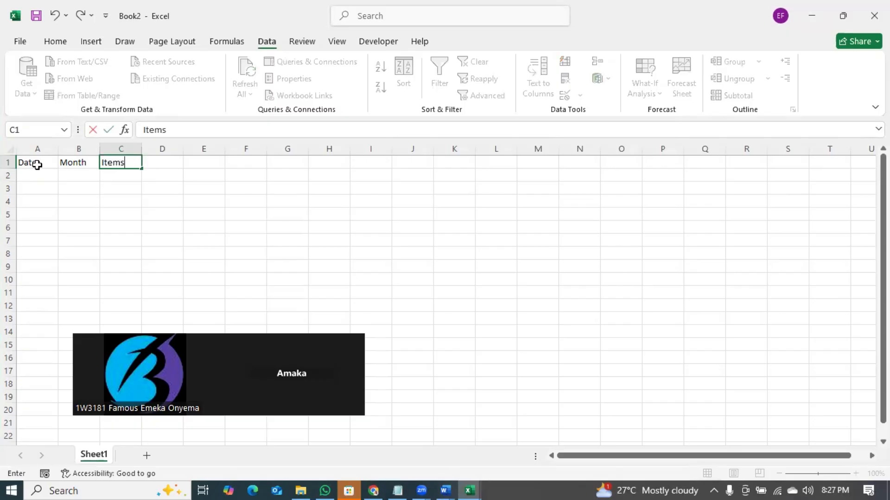
pyautogui.press('BackSpace')
pyautogui.press('BackSpace')
pyautogui.press('BackSpace')
pyautogui.press('BackSpace')
pyautogui.press('BackSpace')
pyautogui.write('Gender')
pyautogui.press('Tab')
pyautogui.click(36, 172)
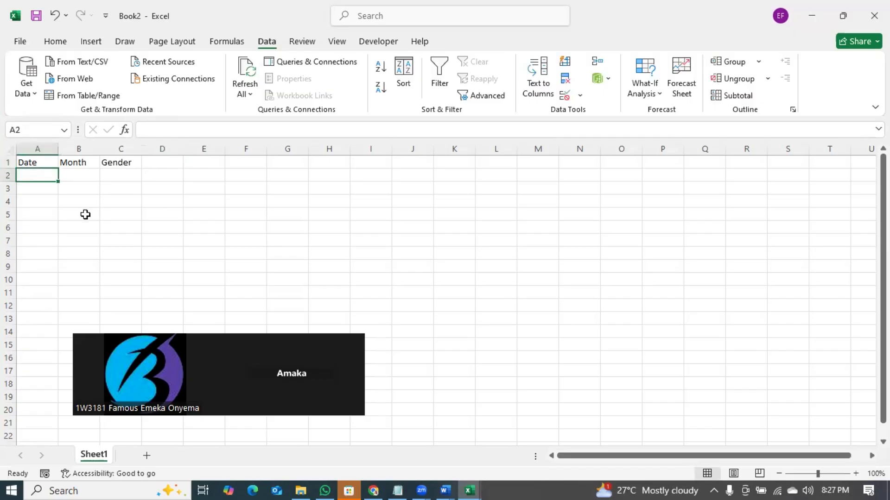
# - Enter =TEXT(A2,"MMMM") in B2 to show the month name of A2's date
pyautogui.click(77, 177)
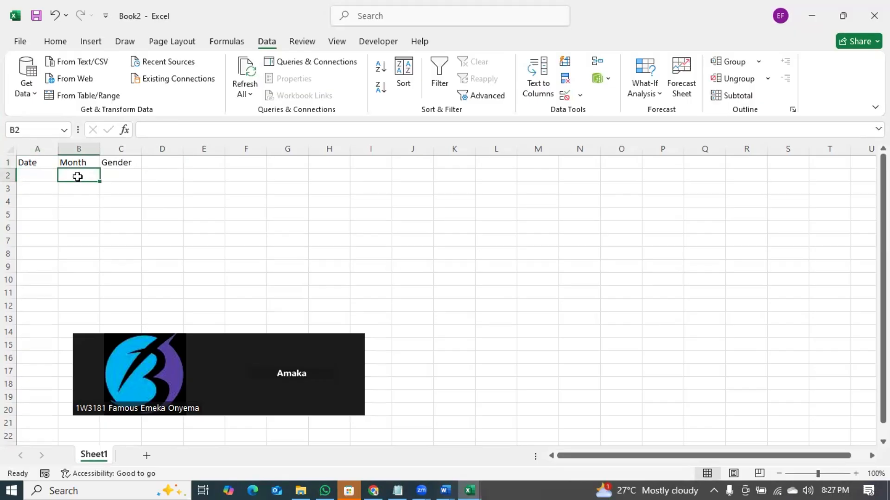
pyautogui.write('=text(')
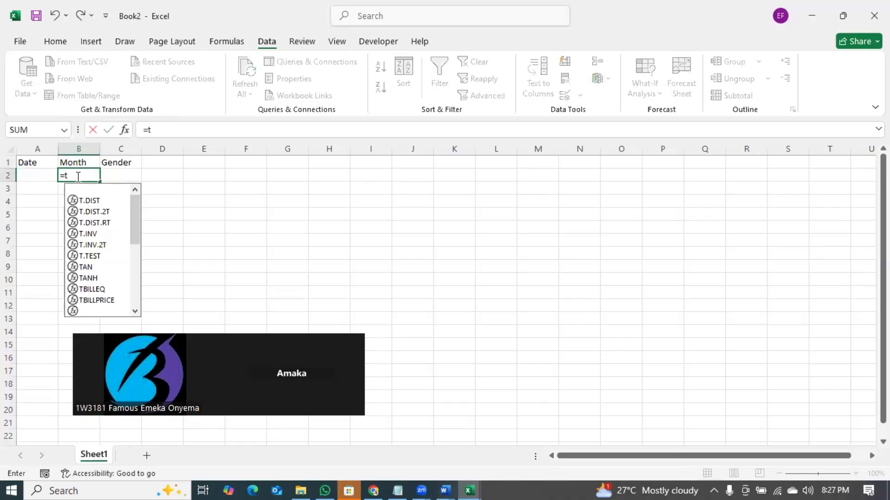
pyautogui.click(34, 175)
pyautogui.write(',')
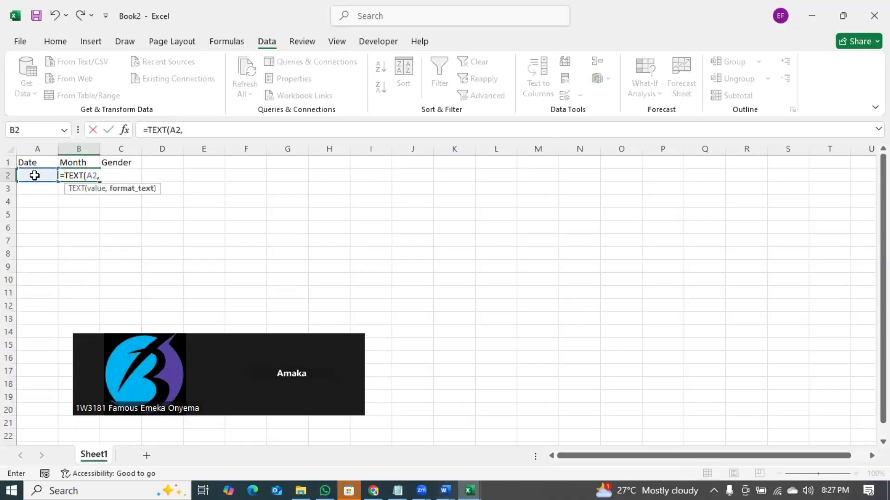
pyautogui.write('"MMMM")')
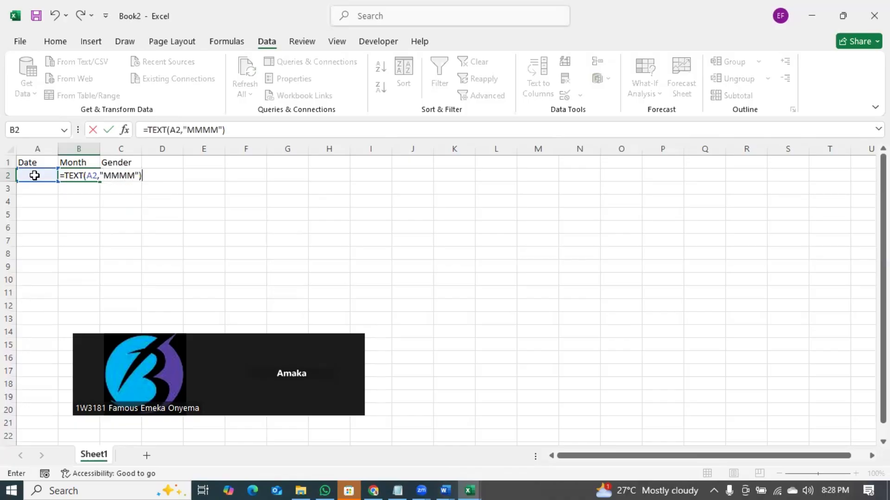
pyautogui.press('Return')
pyautogui.click(90, 174)
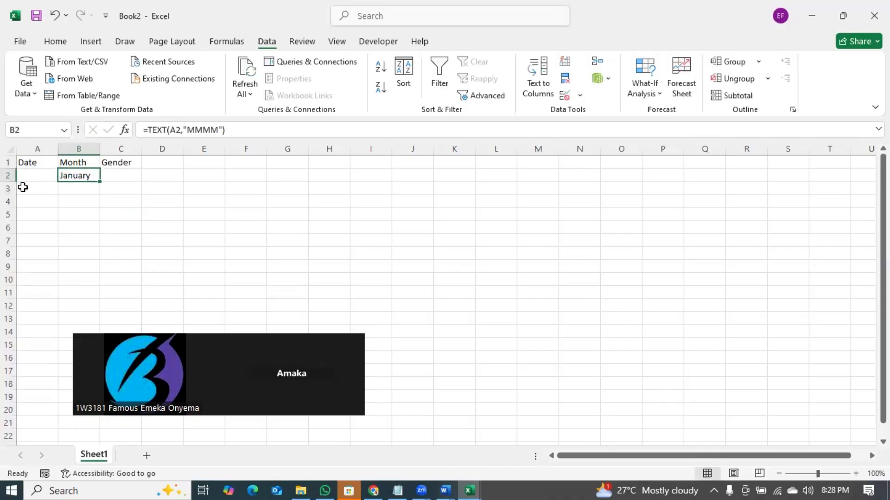
# - Select the entire Date column A
pyautogui.click(37, 178)
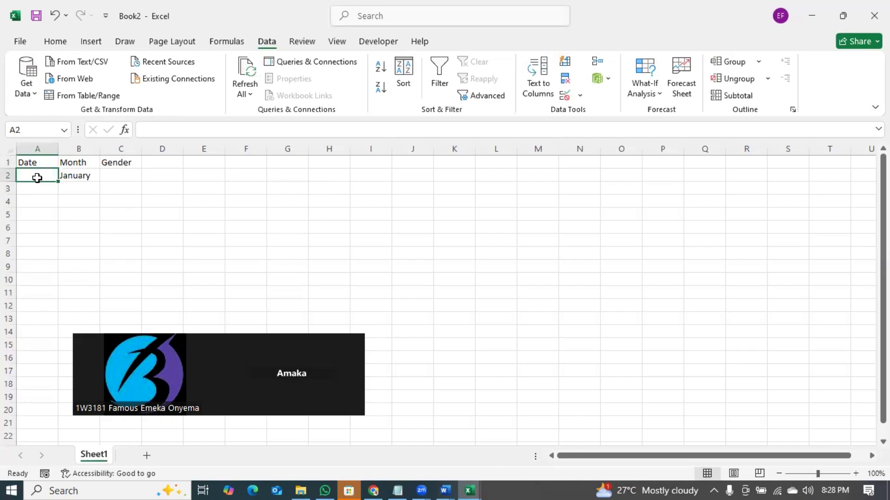
pyautogui.click(44, 223)
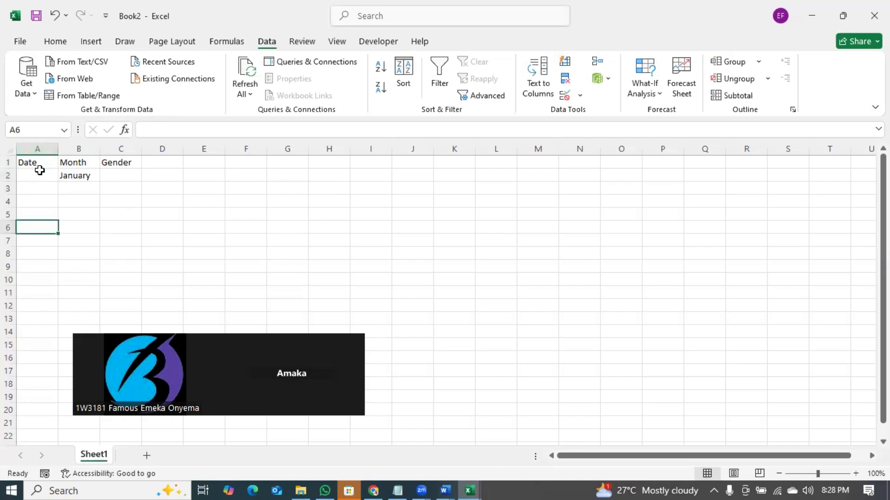
pyautogui.click(40, 149)
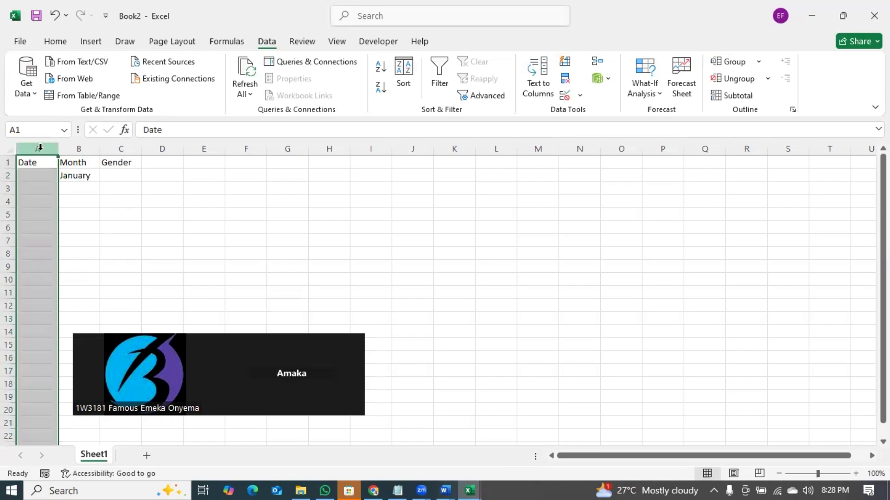
# - Format column A as Short Date and enter 01-01-06 in A2
pyautogui.click(67, 42)
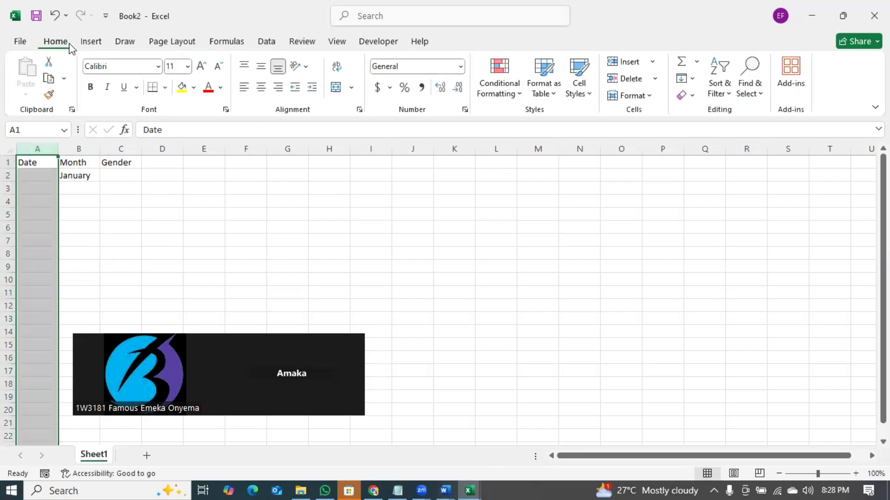
pyautogui.click(462, 68)
pyautogui.click(434, 216)
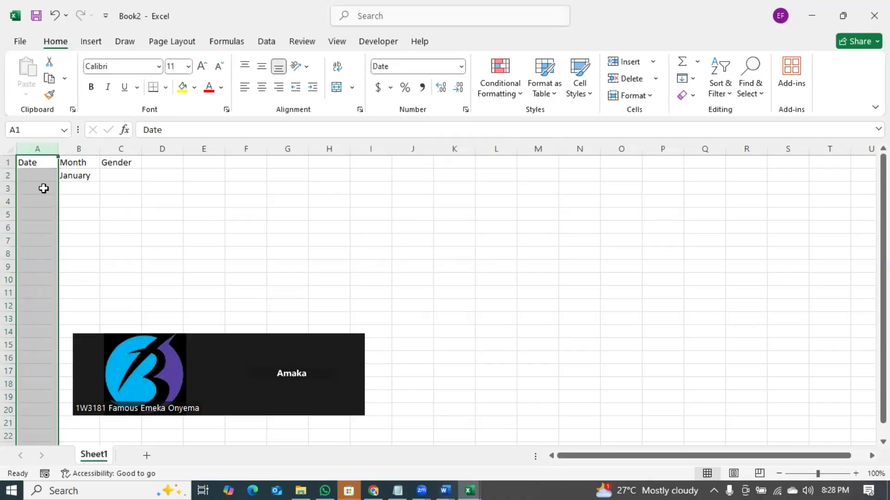
pyautogui.click(35, 174)
pyautogui.write('0')
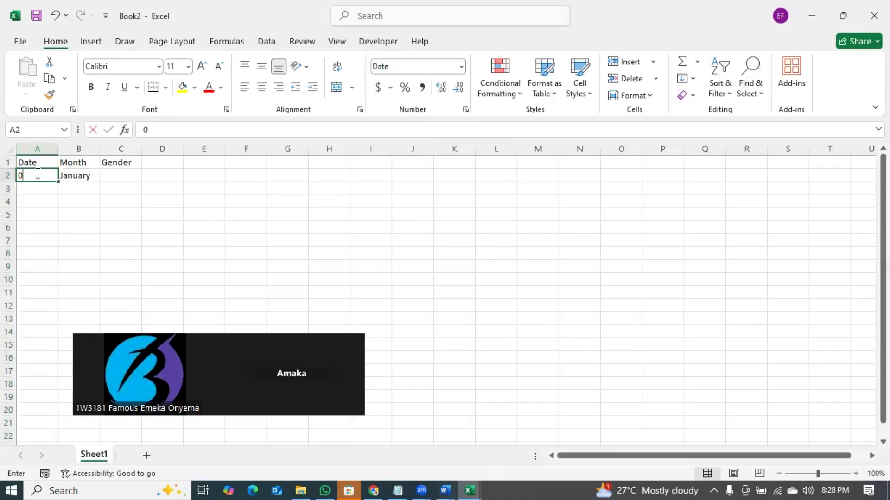
pyautogui.write('1-01-')
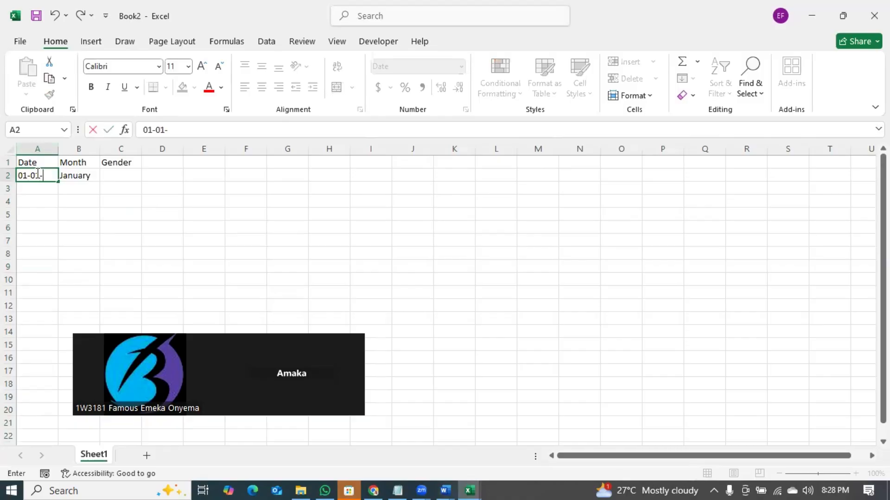
pyautogui.write('06')
pyautogui.press('Return')
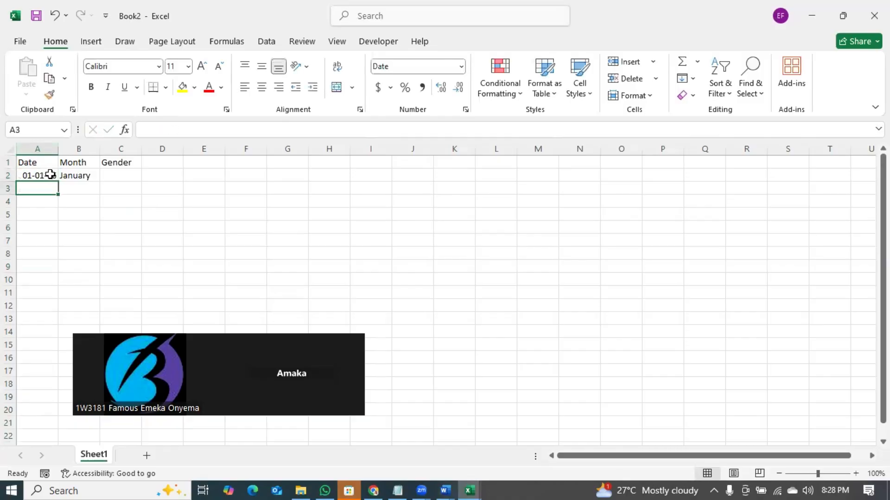
# - Re-enter =TEXT(A2,"MMMM") in B2
pyautogui.click(83, 178)
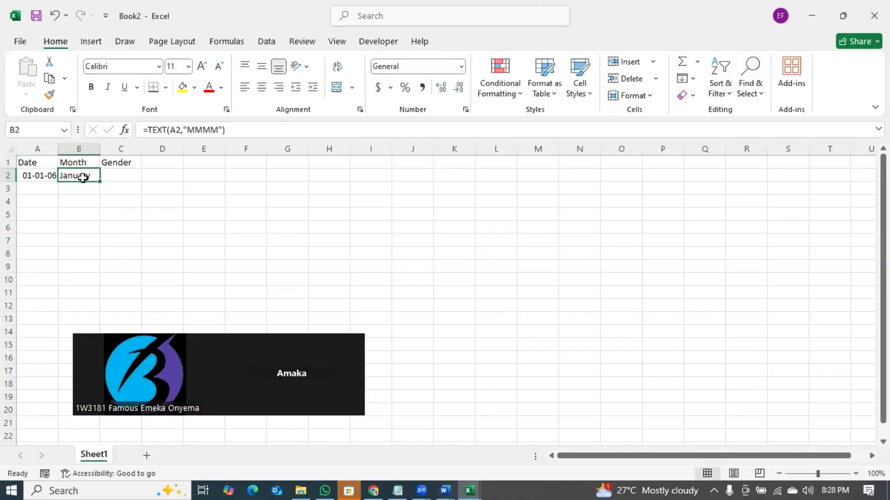
pyautogui.write('=')
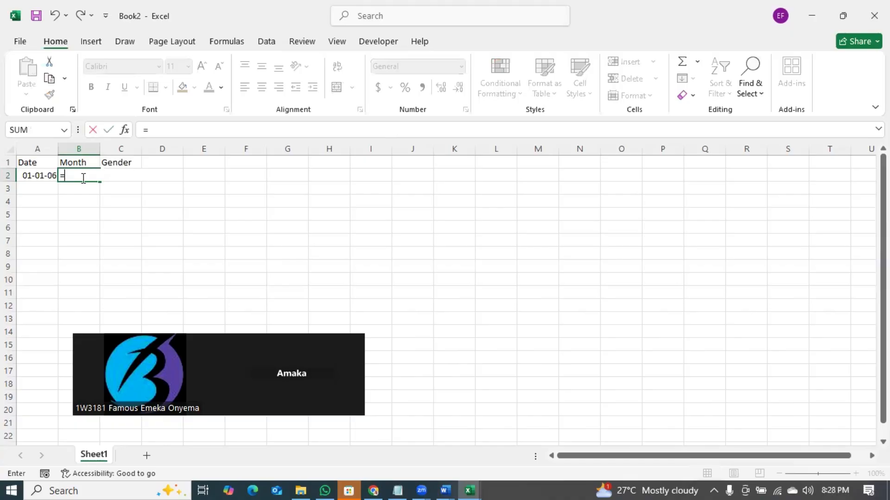
pyautogui.write('tex')
pyautogui.press('Tab')
pyautogui.click(35, 176)
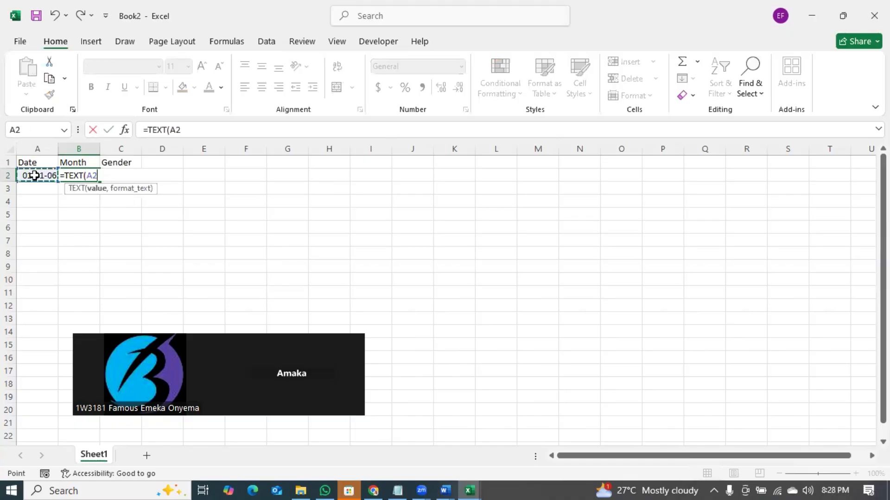
pyautogui.write(',"')
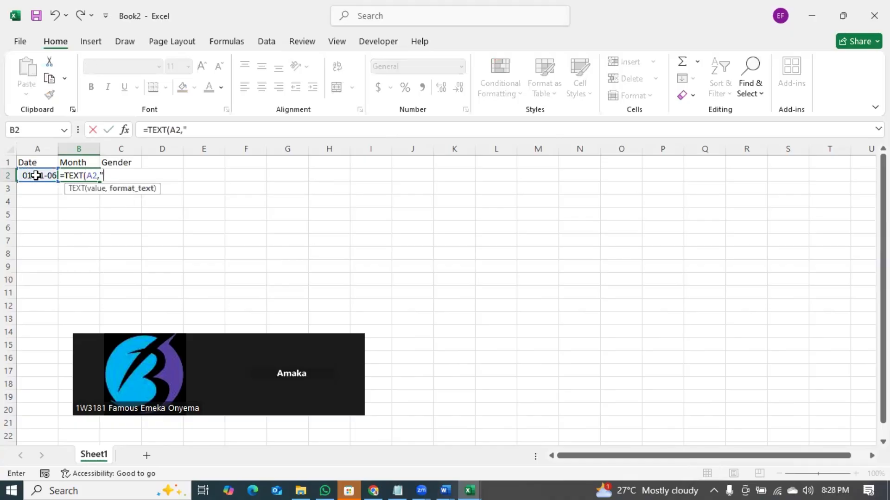
pyautogui.write('MMMM"')
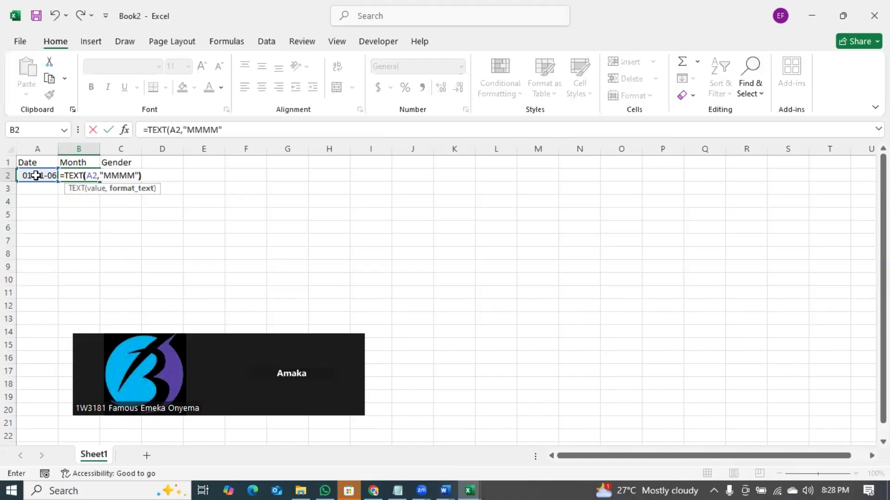
pyautogui.press('Return')
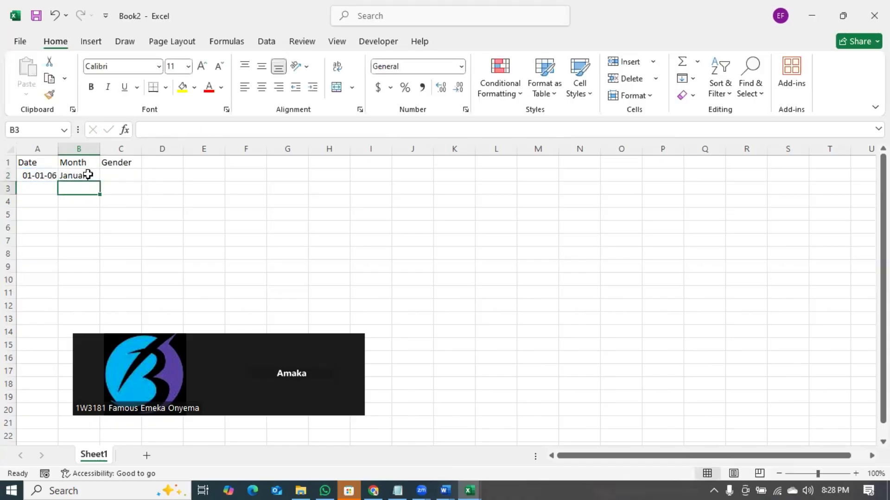
pyautogui.click(88, 175)
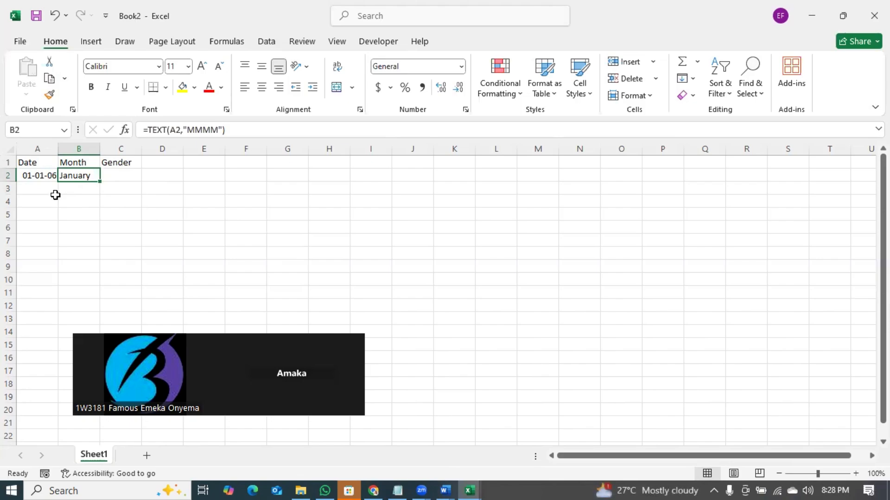
# - Change A2's date to 01-06-06 so B2 shows June
pyautogui.doubleClick(38, 175)
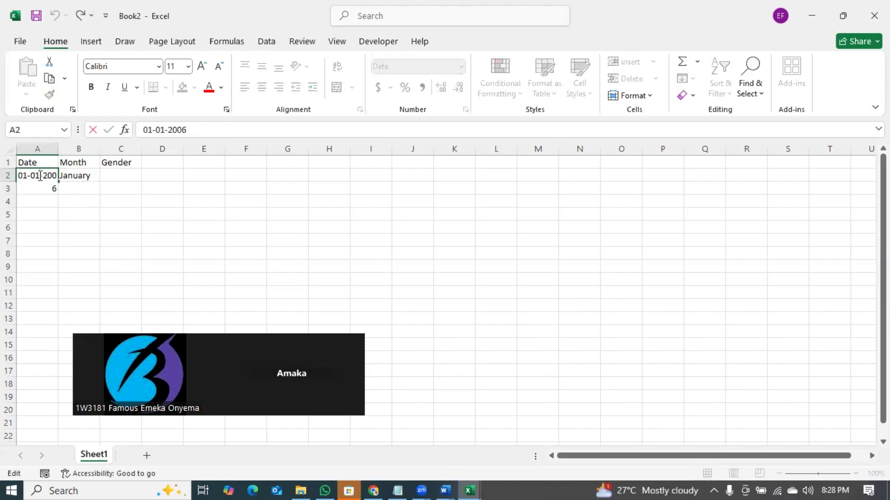
pyautogui.press('BackSpace')
pyautogui.write('6')
pyautogui.press('Return')
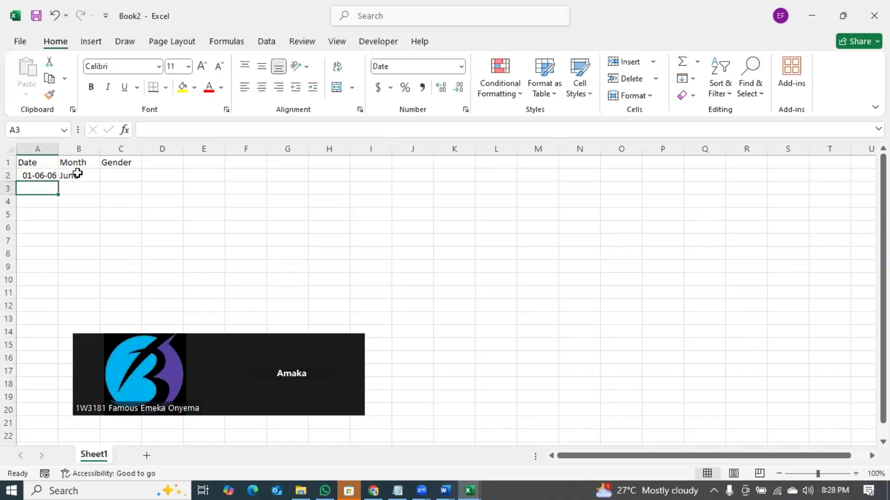
pyautogui.click(76, 174)
# - Widen column A to fit the date
pyautogui.doubleClick(56, 149)
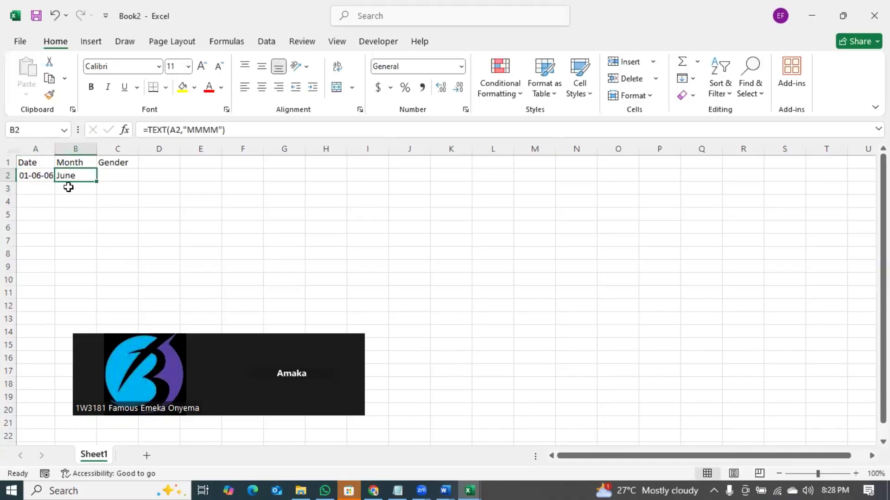
pyautogui.click(55, 150)
pyautogui.moveTo(55, 150); pyautogui.dragTo(69, 151)
pyautogui.click(113, 213)
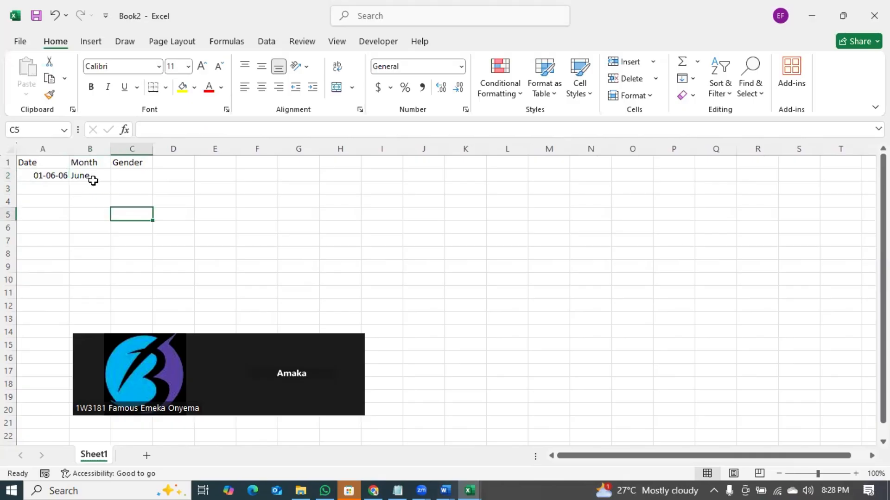
# - Fill the month formula down column B, undoing the first over-long fill
pyautogui.click(93, 176)
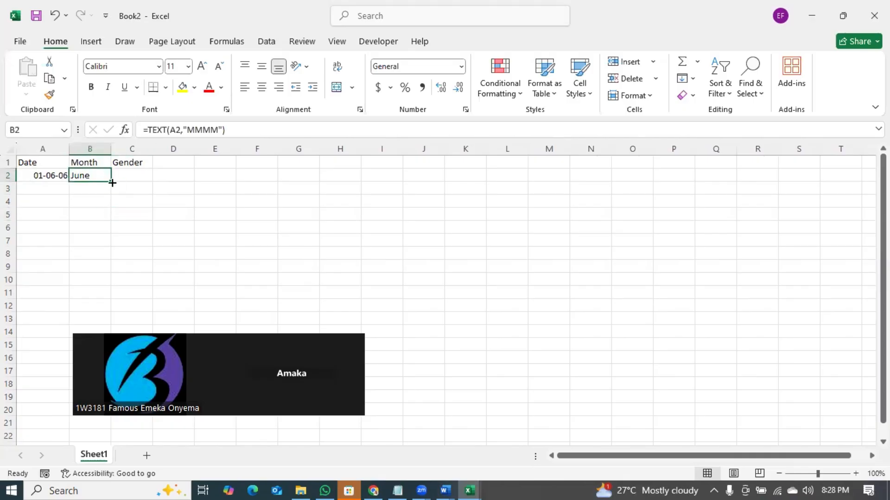
pyautogui.moveTo(110, 181); pyautogui.dragTo(145, 283)
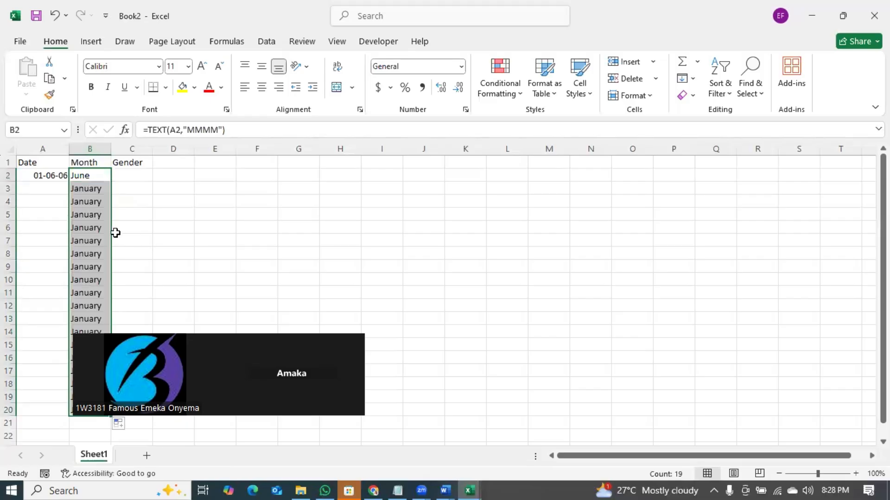
pyautogui.hotkey('ctrl', 'z')
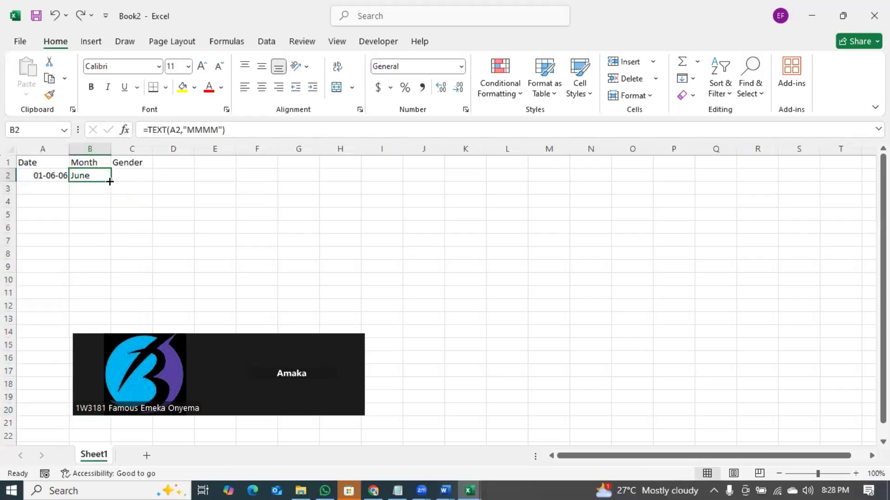
pyautogui.moveTo(110, 182); pyautogui.dragTo(111, 326)
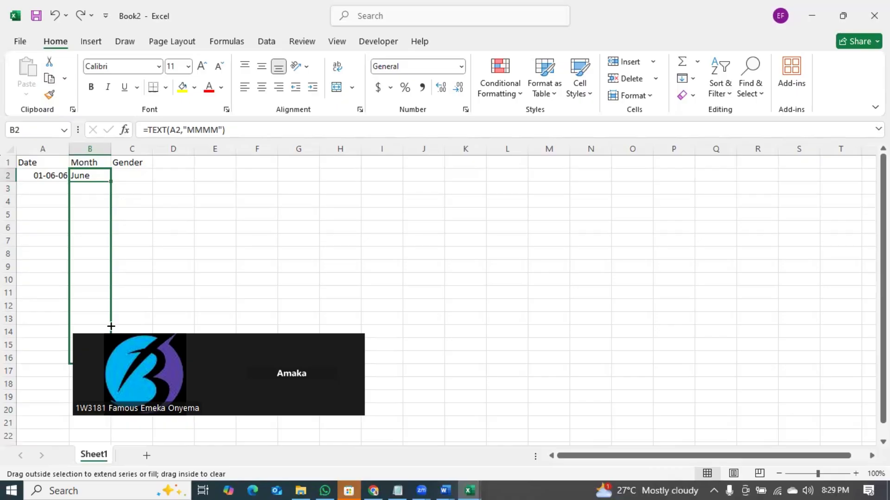
# - Enter dates 01-07-25, 01-08-25 and 01-09-25 in A3:A5
pyautogui.click(54, 187)
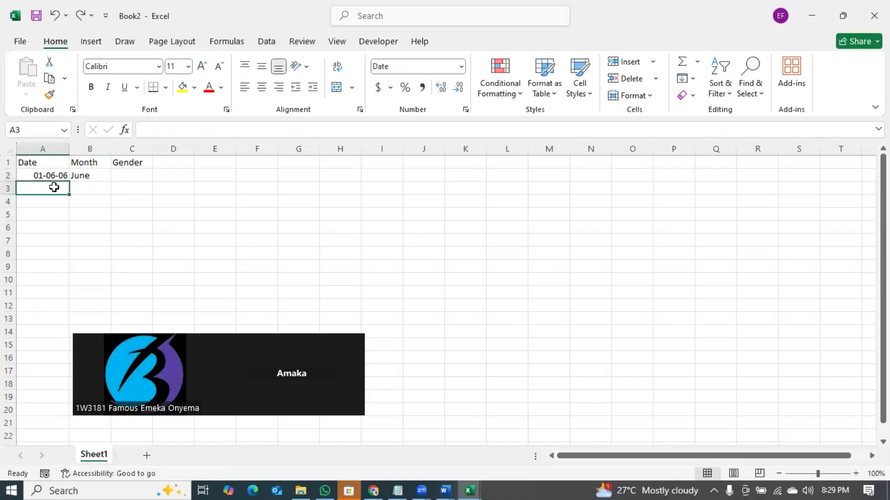
pyautogui.click(40, 176)
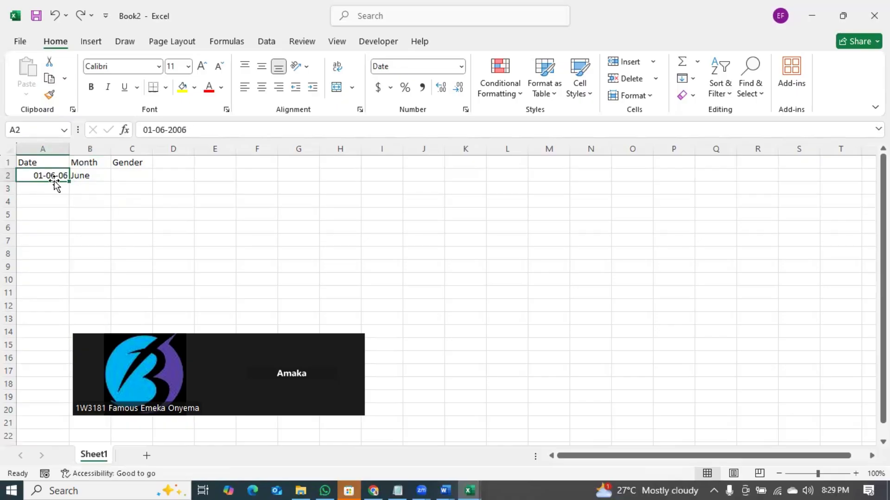
pyautogui.click(55, 186)
pyautogui.write('01')
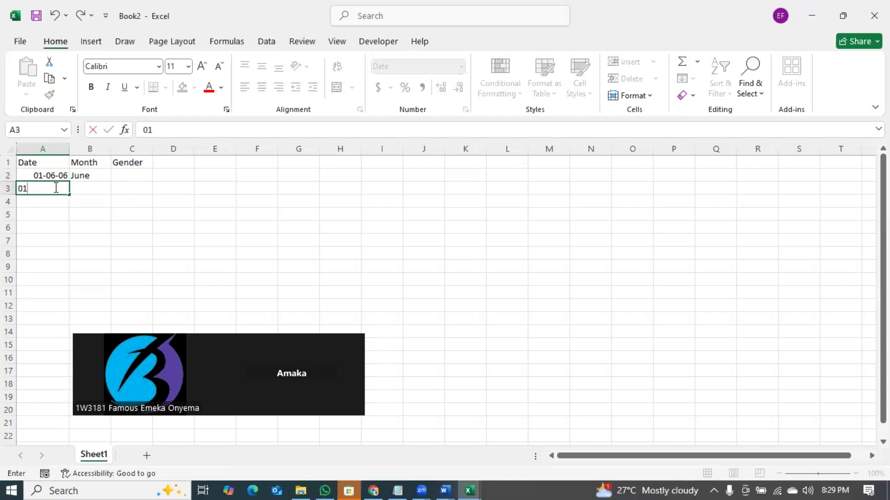
pyautogui.write('-07-25')
pyautogui.press('BackSpace')
pyautogui.write('5')
pyautogui.press('Return')
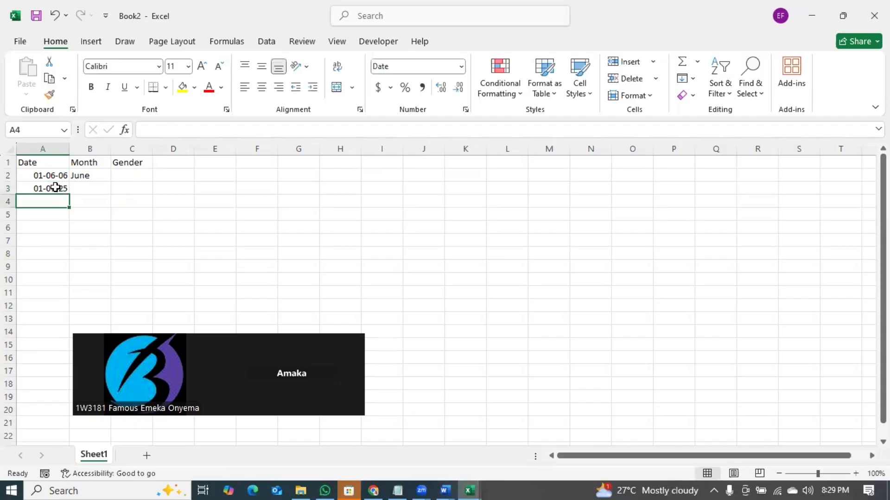
pyautogui.write('01-08-')
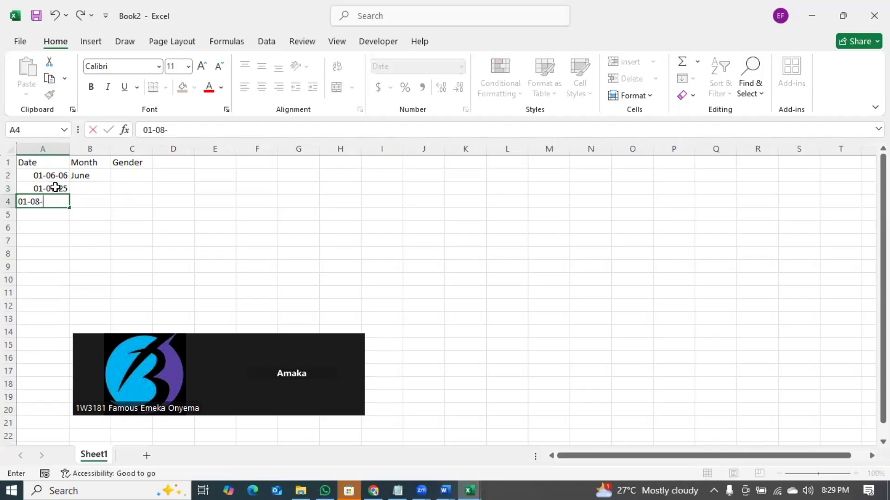
pyautogui.write('25')
pyautogui.press('Return')
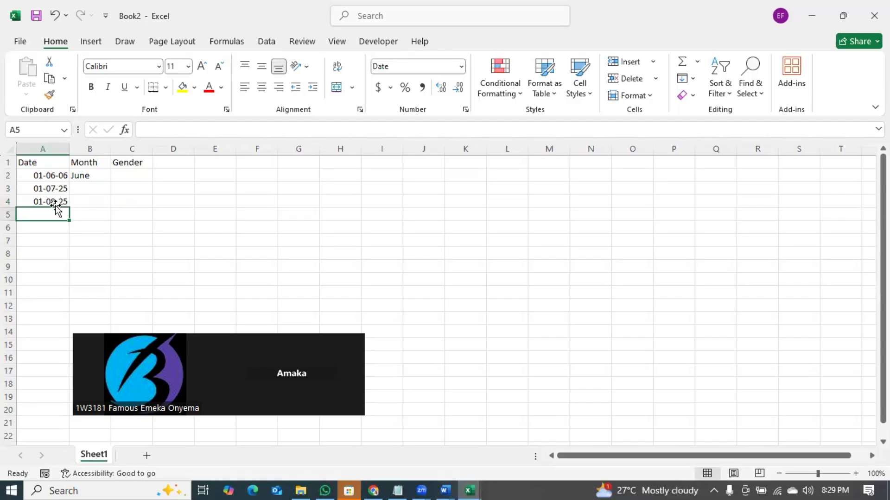
pyautogui.write('01-01-')
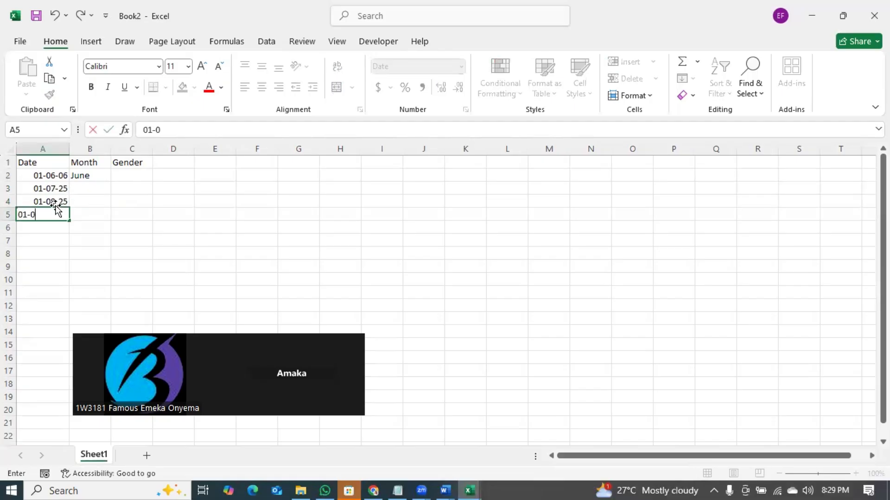
pyautogui.press('BackSpace')
pyautogui.write('9-25')
pyautogui.press('Return')
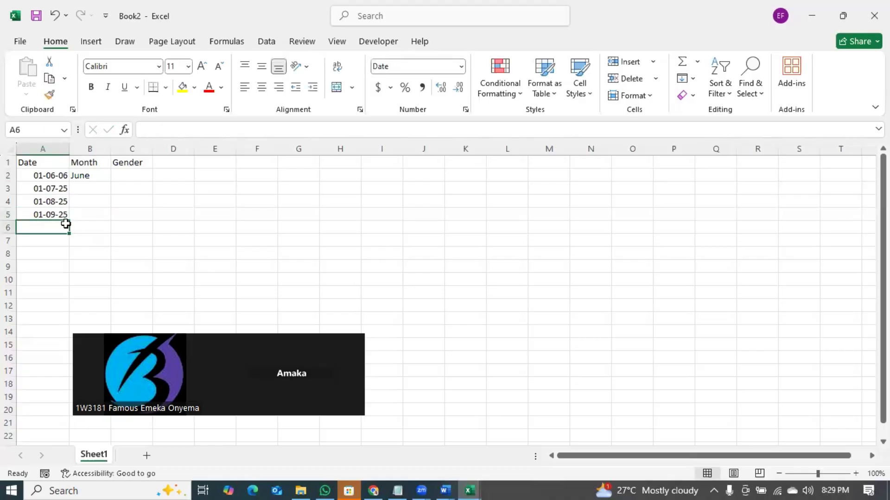
# - Fill the month formula from B2 down to B5 and autofit column B
pyautogui.click(104, 179)
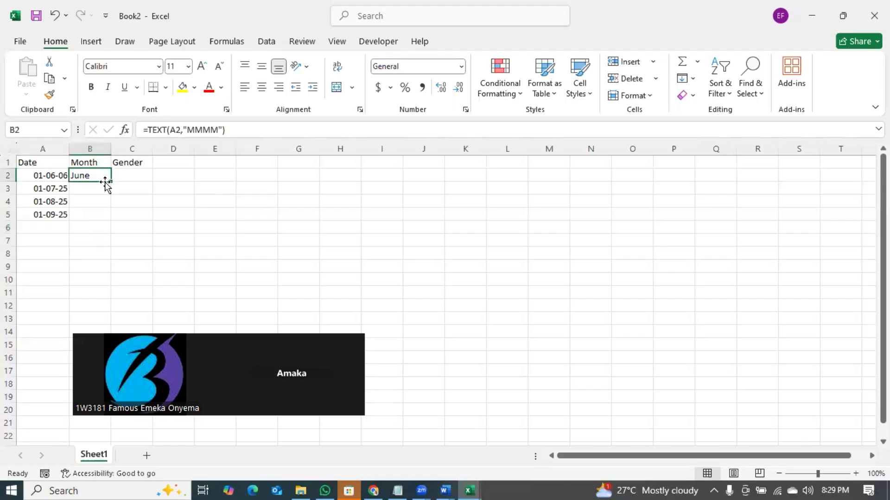
pyautogui.moveTo(111, 182); pyautogui.dragTo(115, 222)
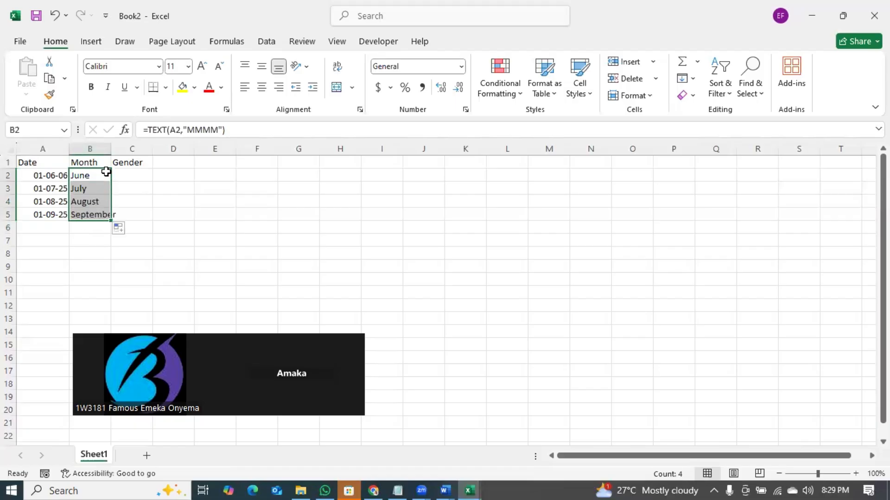
pyautogui.doubleClick(111, 148)
# - Replace the Gender heading in C1 with Product
pyautogui.click(142, 253)
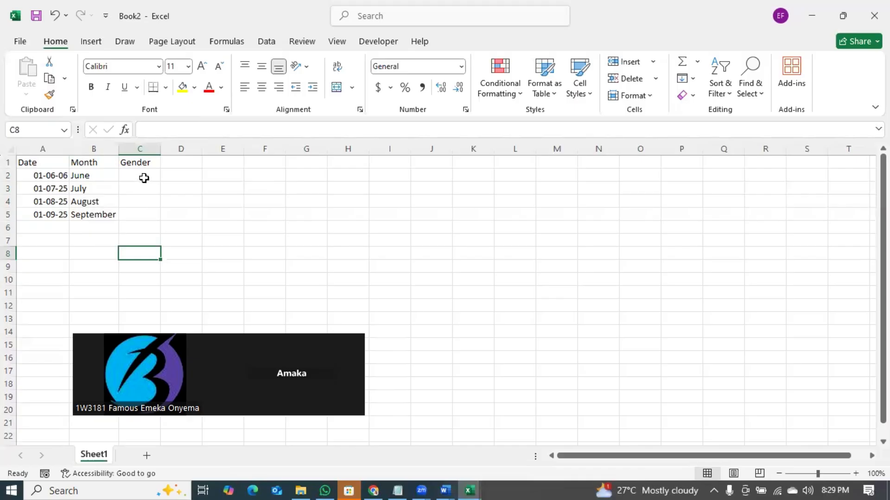
pyautogui.click(144, 163)
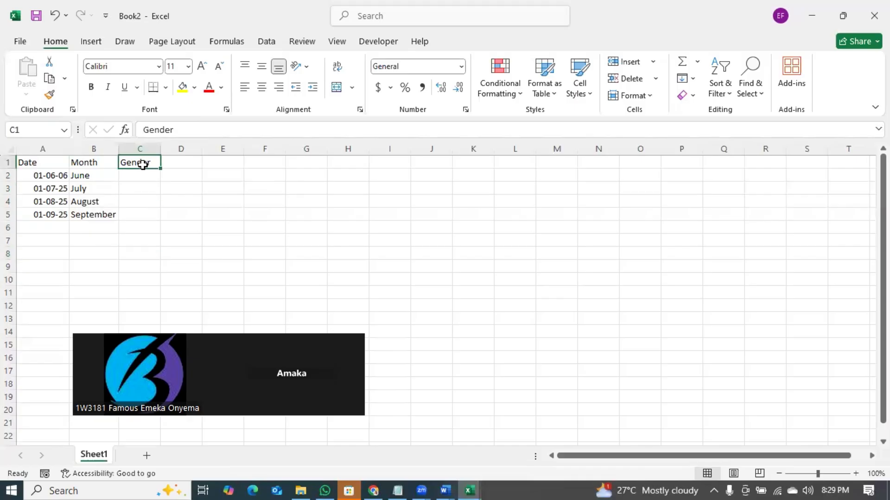
pyautogui.write('{Product')
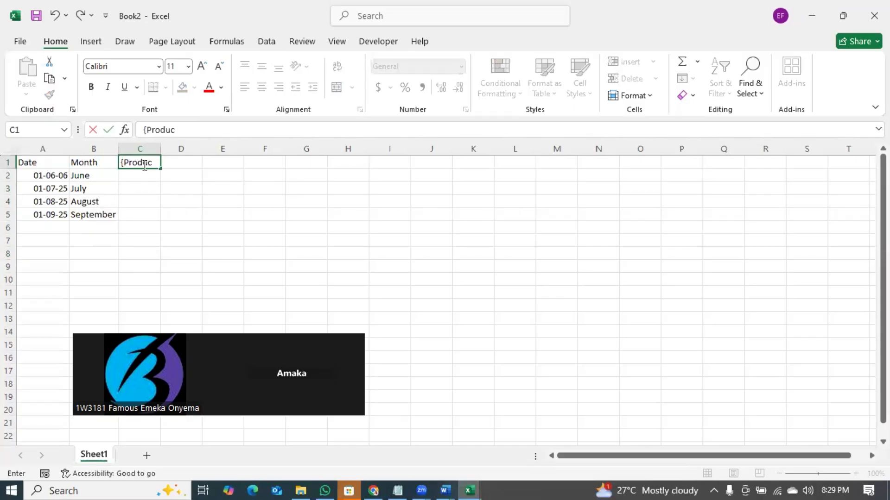
pyautogui.click(155, 189)
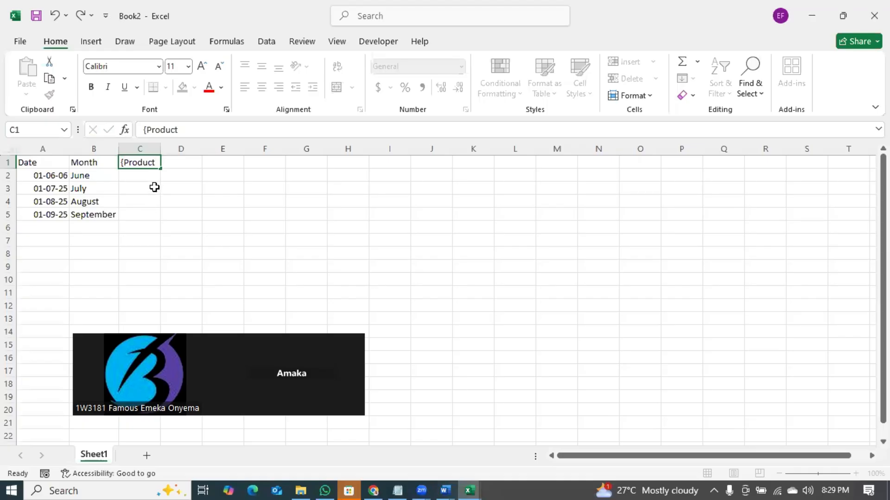
# - Enter test items Milk, Dr, Cr and Db in column C, then clear them
pyautogui.click(134, 174)
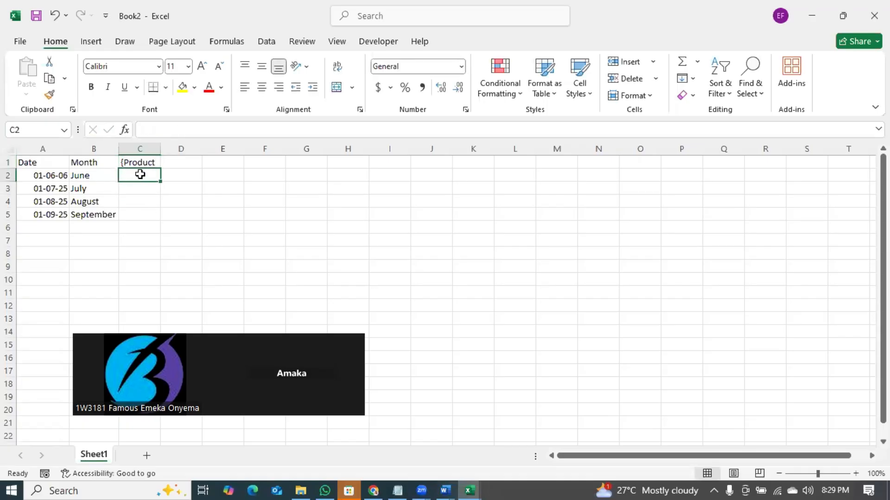
pyautogui.write('Milk')
pyautogui.press('Return')
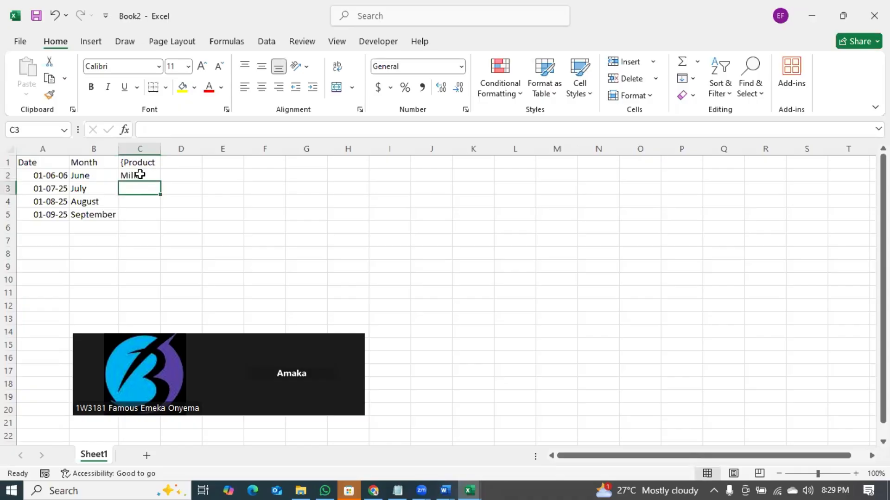
pyautogui.click(139, 174)
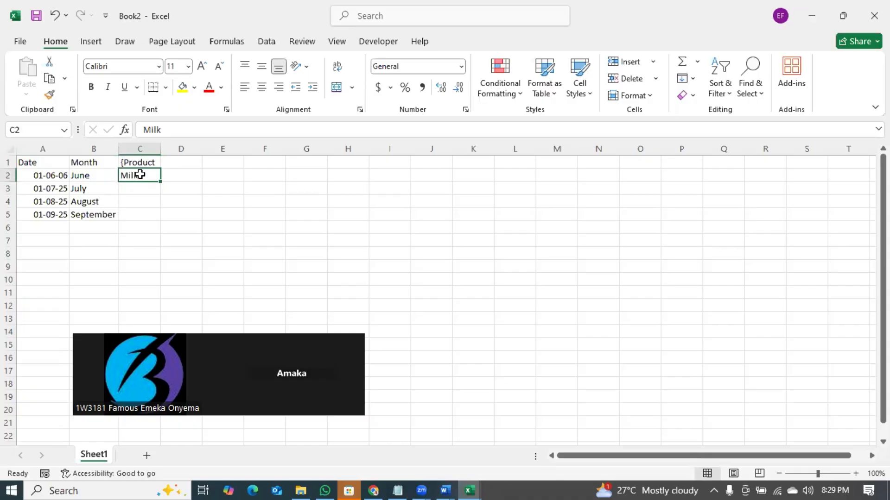
pyautogui.write('Dv')
pyautogui.press('BackSpace')
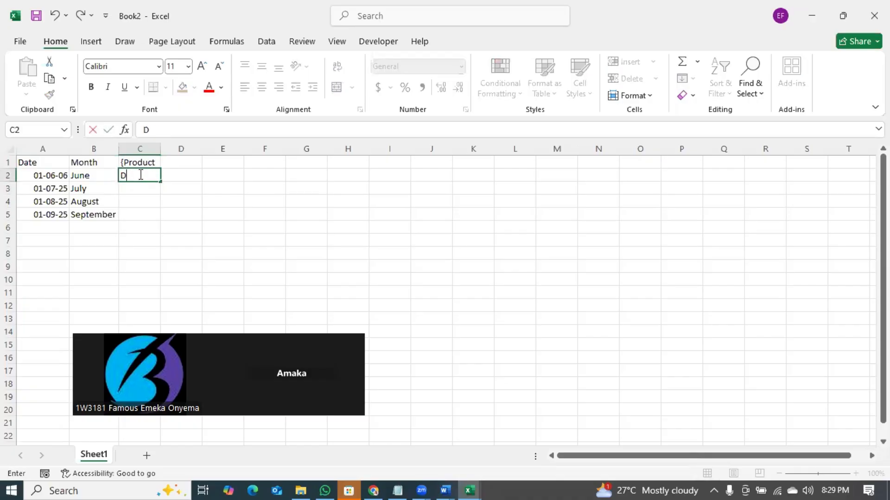
pyautogui.press('Return')
pyautogui.write('Cr')
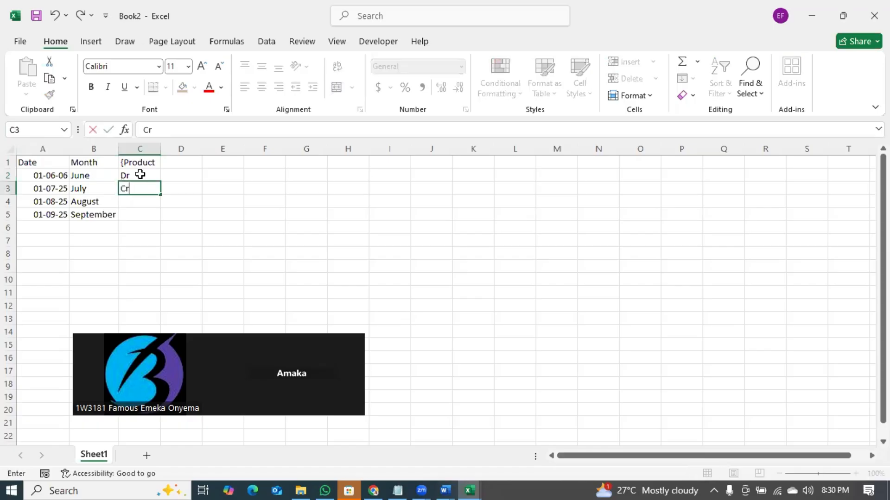
pyautogui.press('Return')
pyautogui.write('Db')
pyautogui.press('Return')
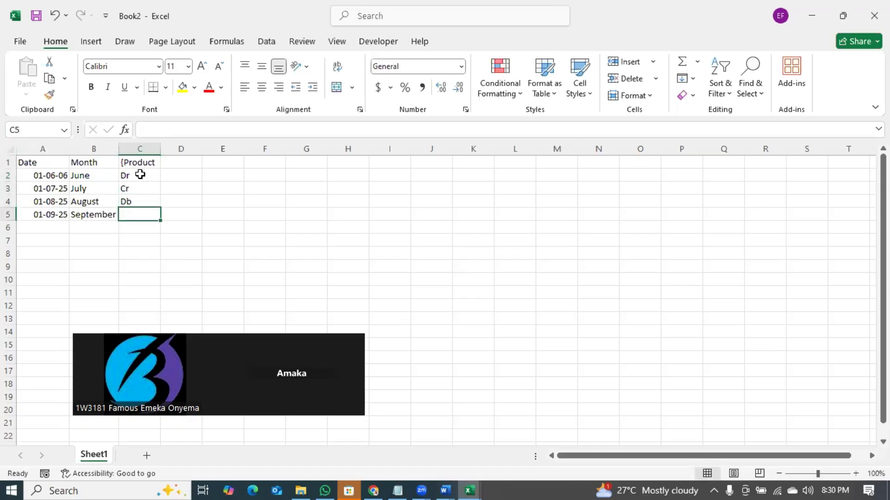
pyautogui.moveTo(135, 177); pyautogui.dragTo(139, 197)
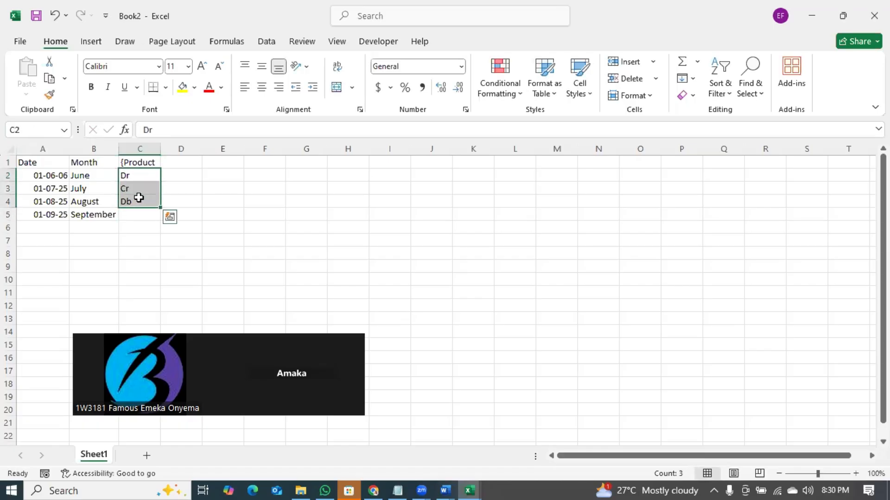
pyautogui.press('Delete')
# - Add the heading 'States Supied to' in D1 and autofit column D
pyautogui.click(184, 160)
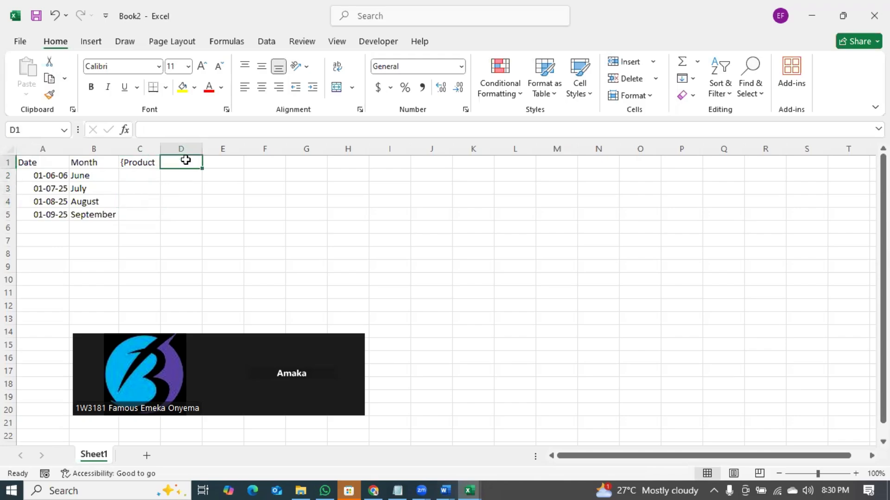
pyautogui.write('States')
pyautogui.press('Return')
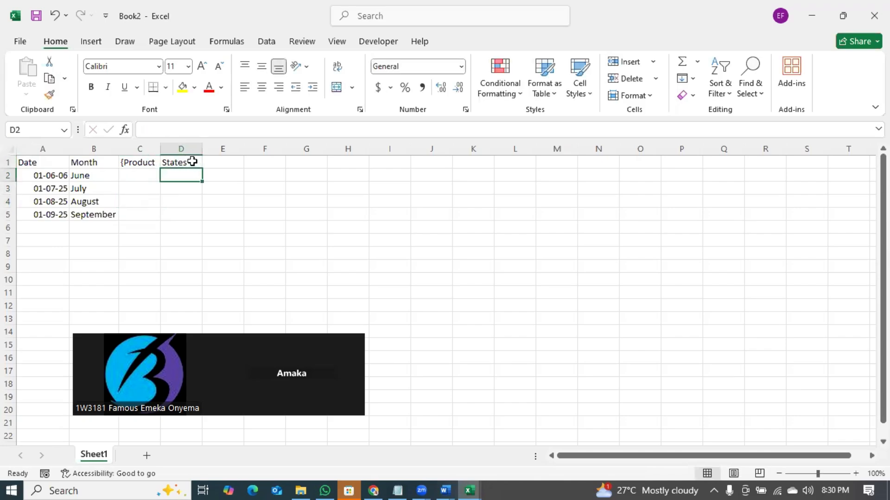
pyautogui.click(192, 162)
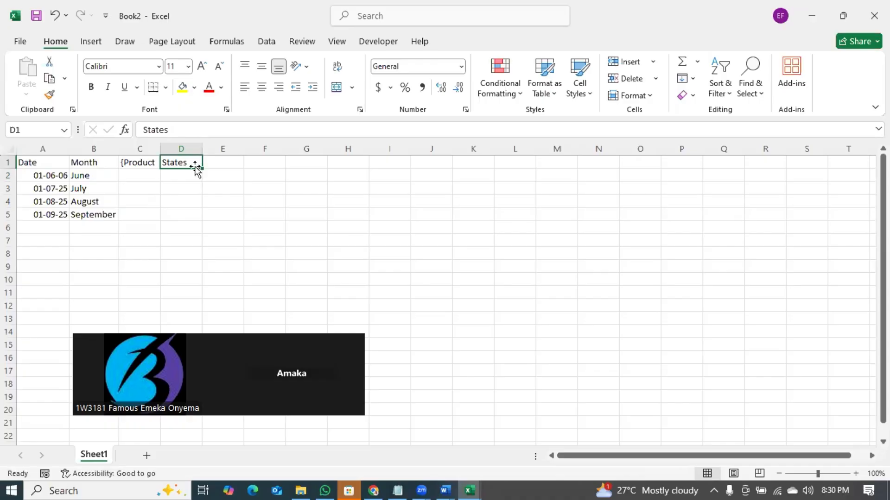
pyautogui.doubleClick(190, 161)
pyautogui.write('Supied to')
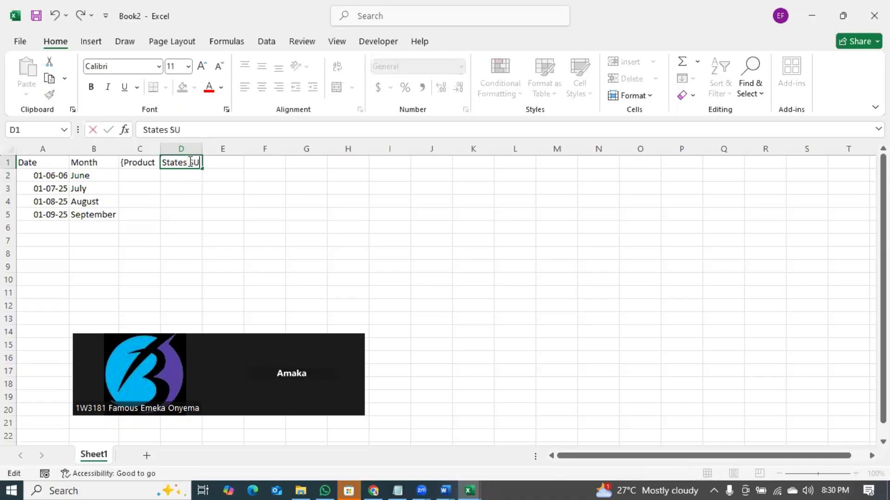
pyautogui.click(227, 200)
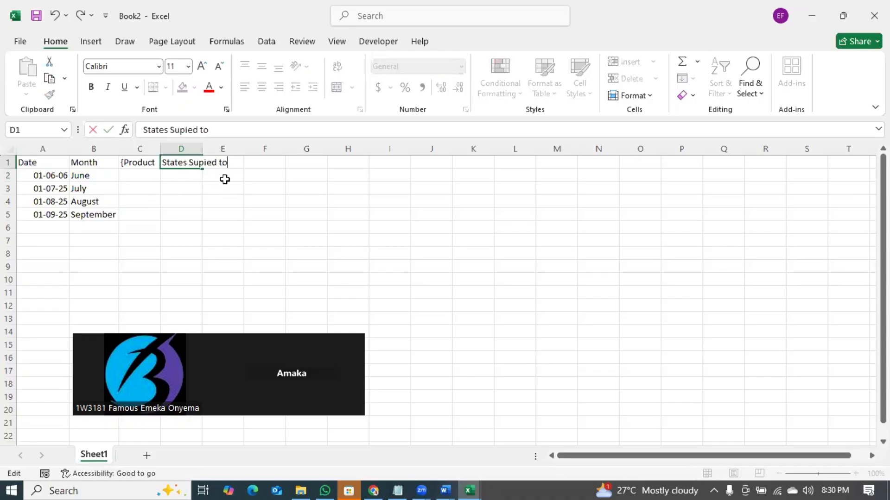
pyautogui.doubleClick(202, 149)
# - Remove the stray brace from the Product heading and select column C
pyautogui.click(134, 175)
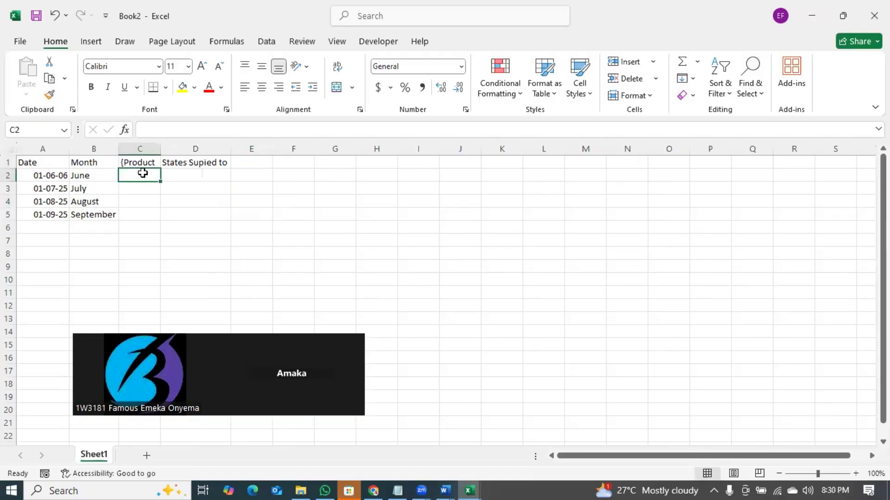
pyautogui.click(130, 163)
pyautogui.doubleClick(130, 162)
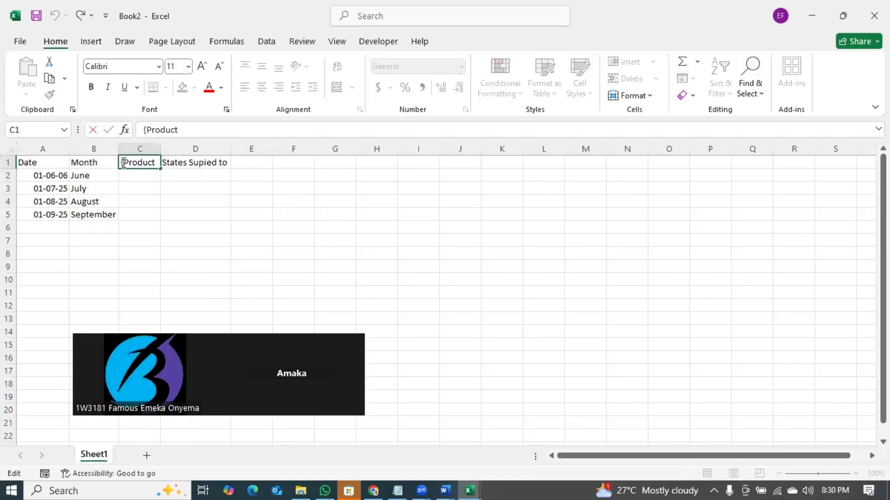
pyautogui.press('BackSpace')
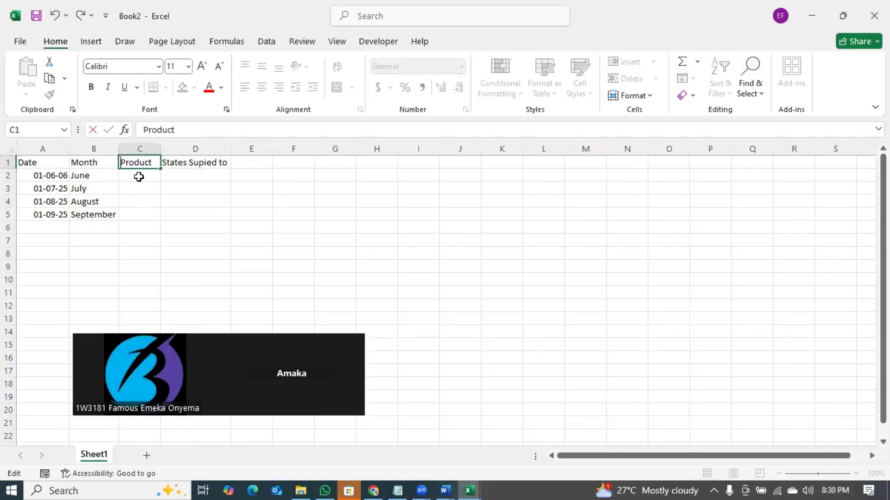
pyautogui.click(142, 175)
pyautogui.click(140, 149)
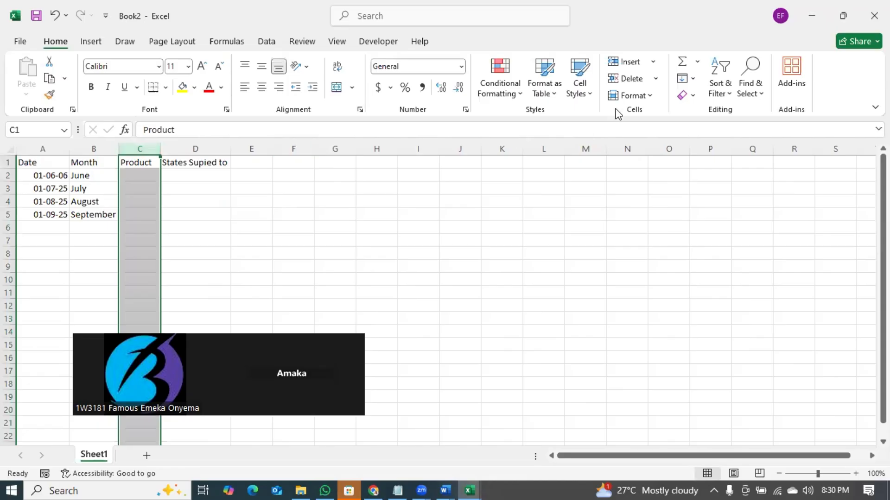
# - Open Data Validation for column C, set Allow to List, and ready the Source box
pyautogui.click(267, 42)
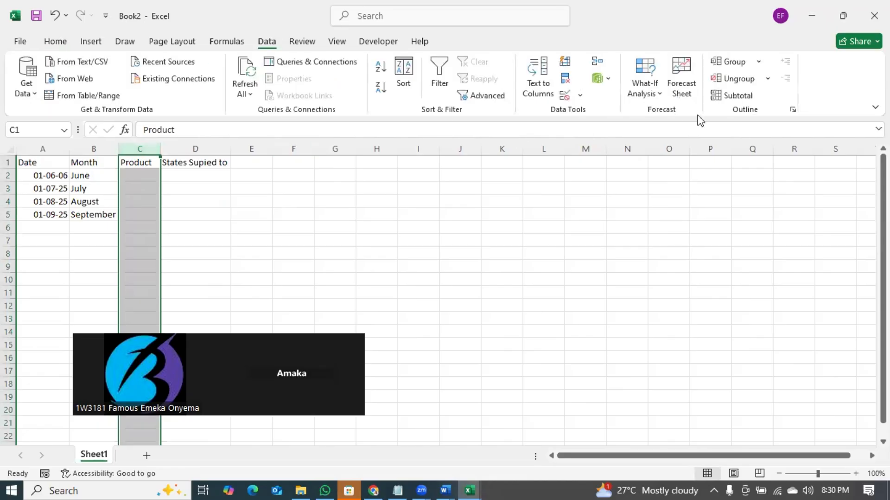
pyautogui.click(579, 95)
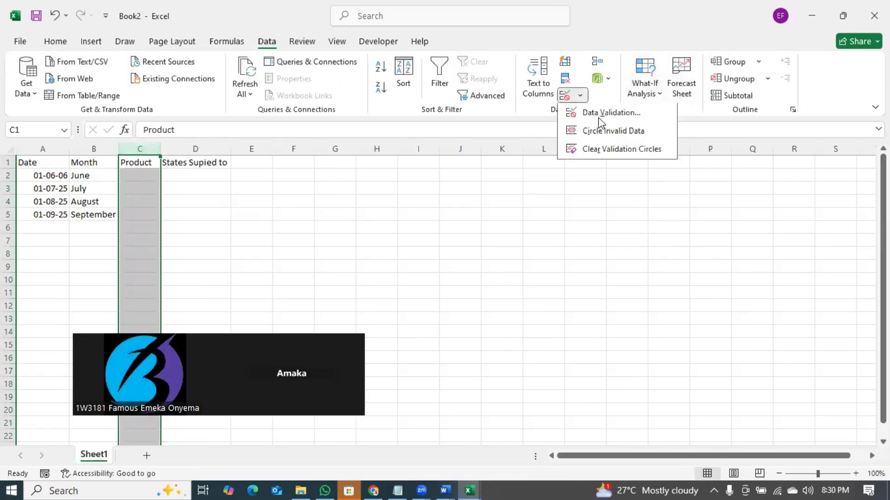
pyautogui.click(611, 112)
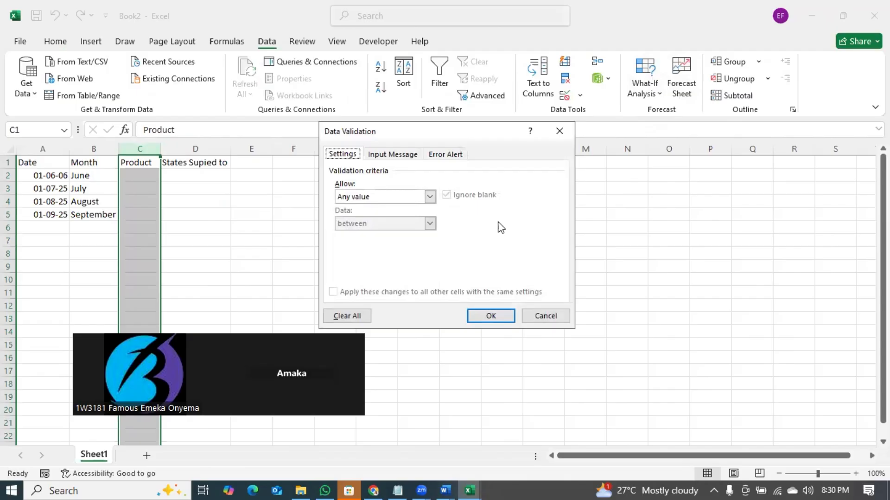
pyautogui.click(369, 199)
pyautogui.click(367, 234)
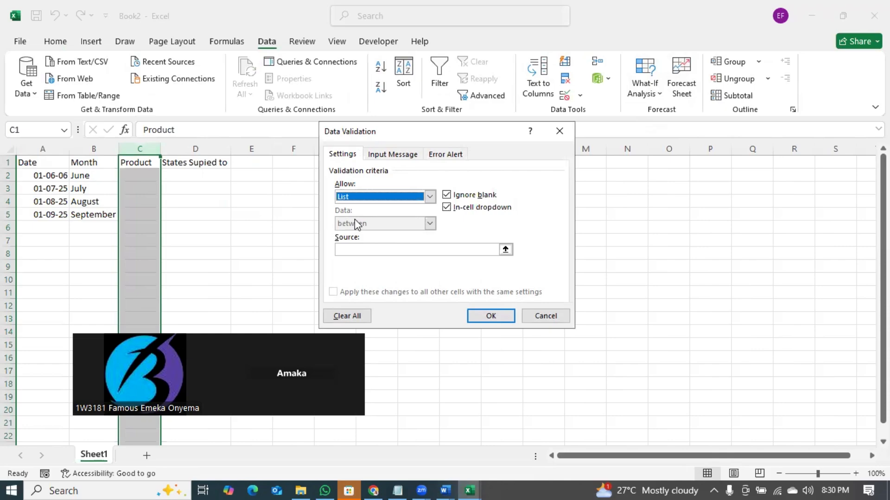
pyautogui.click(349, 250)
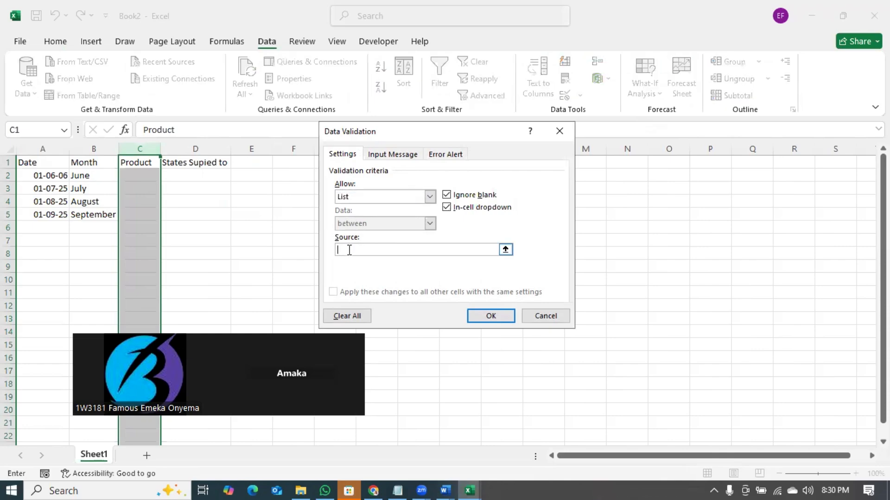
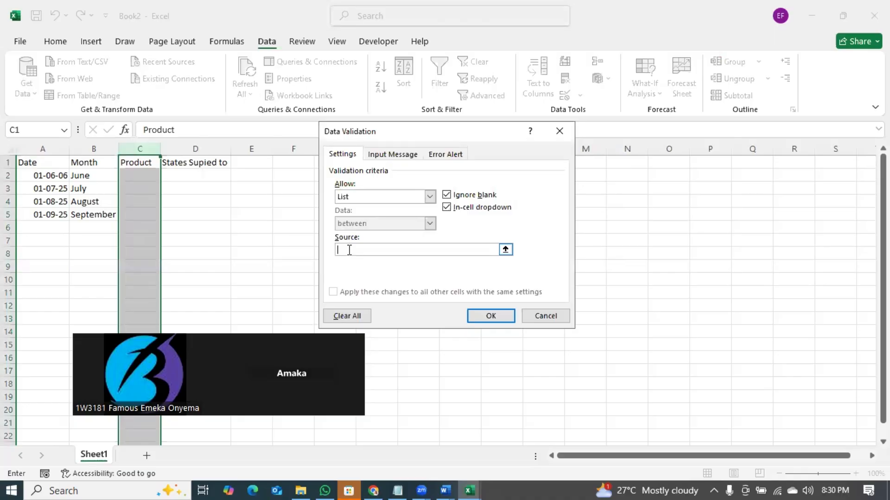
# - Set the validation Source to Sugar,flour,Toothpaste,Body Lotion, dropping Milo, and confirm with OK
pyautogui.write('gar,flour')
pyautogui.write('Toothpaste,Milo')
pyautogui.press('BackSpace')
pyautogui.press('BackSpace')
pyautogui.press('BackSpace')
pyautogui.press('BackSpace')
pyautogui.write('Body Lotion')
pyautogui.click(492, 315)
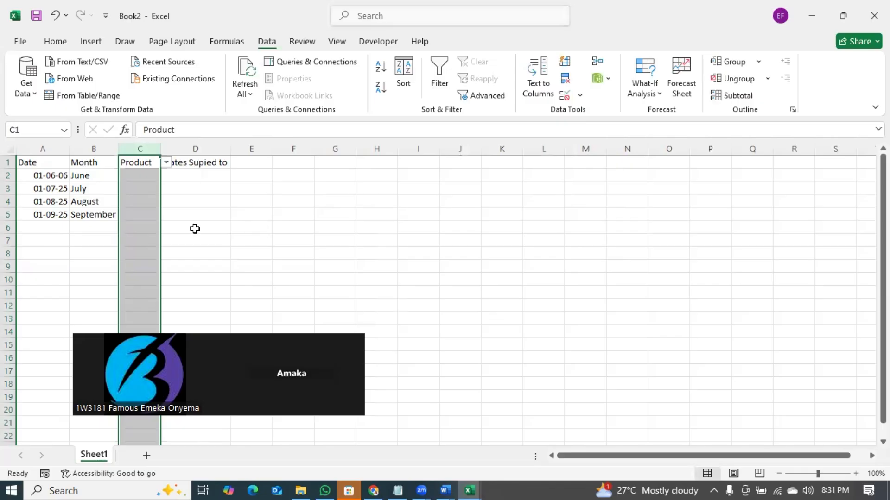
# - Choose flour for C2 from its product dropdown
pyautogui.click(134, 179)
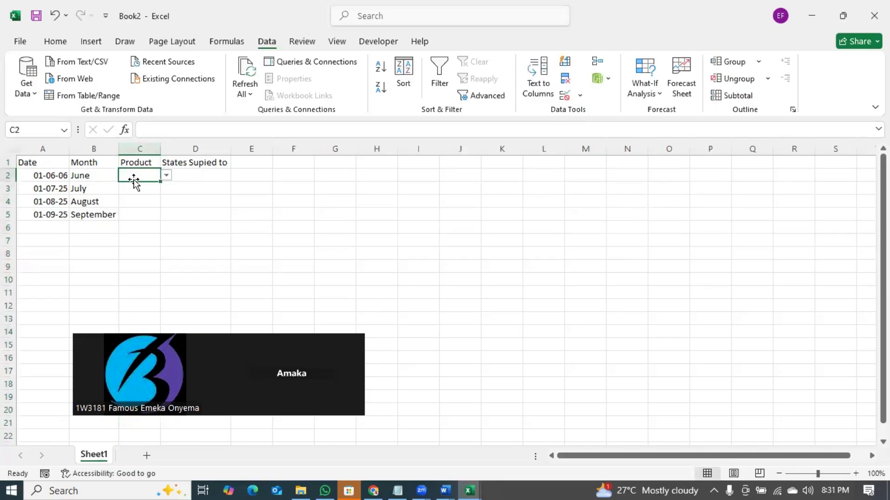
pyautogui.click(167, 175)
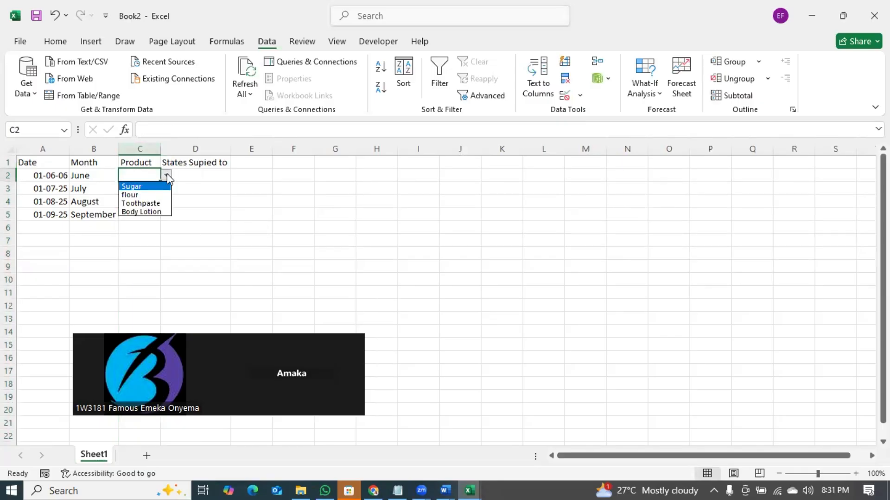
pyautogui.click(139, 194)
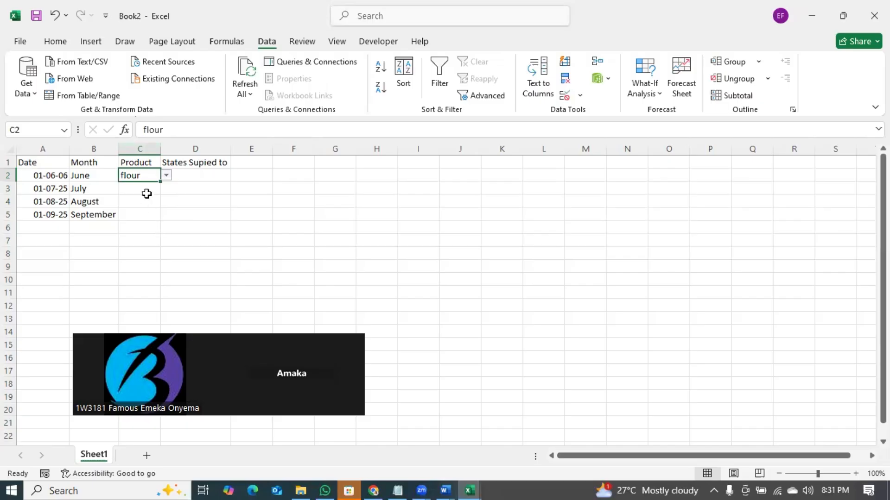
# - Enter Smoothie in C3 and cancel the validation error it triggers
pyautogui.click(146, 192)
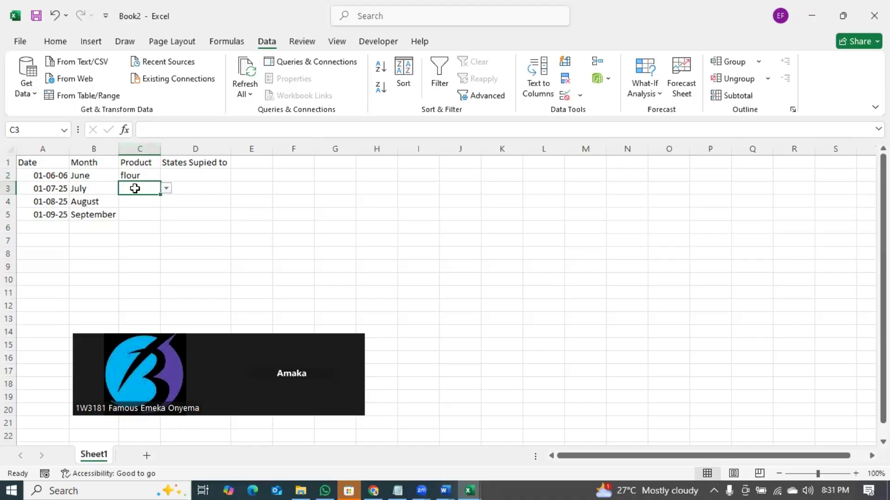
pyautogui.write('Smoothie')
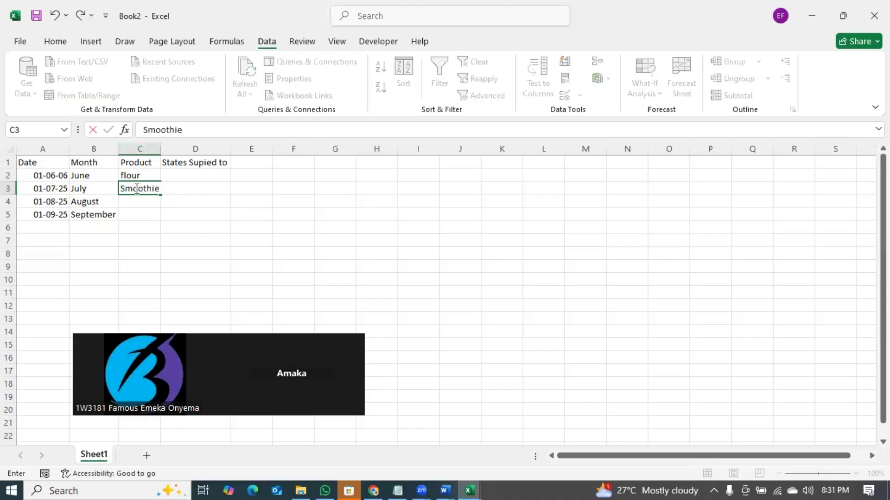
pyautogui.press('Return')
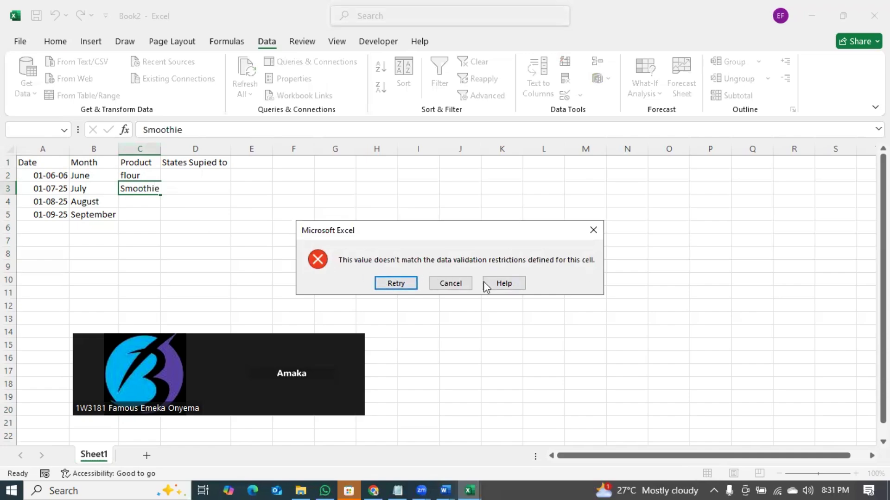
pyautogui.click(454, 285)
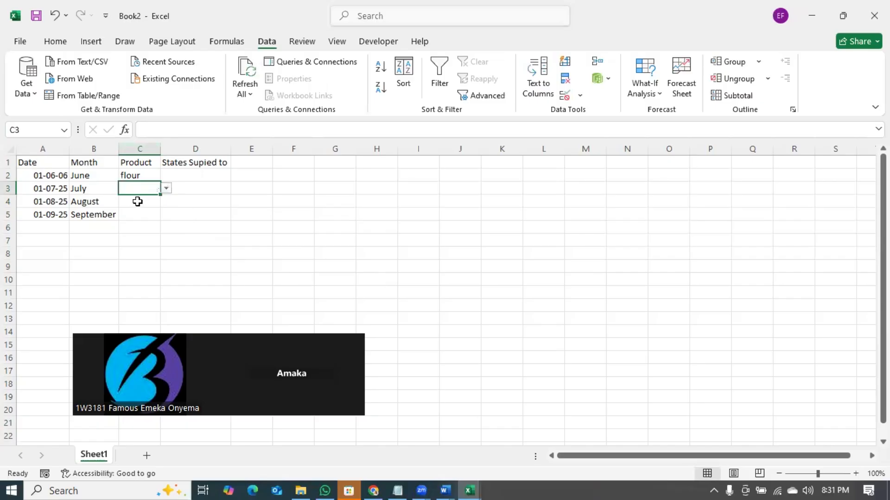
# - Select column C and reopen its Data Validation settings
pyautogui.click(166, 188)
pyautogui.click(149, 149)
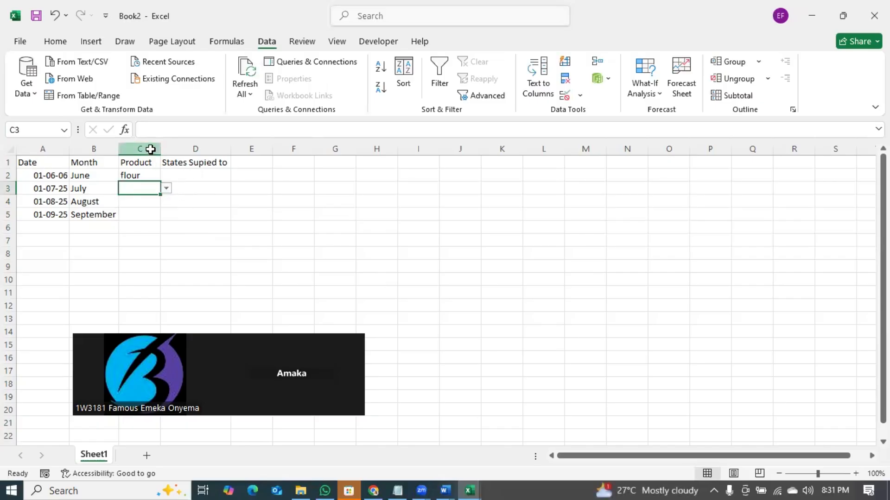
pyautogui.click(148, 148)
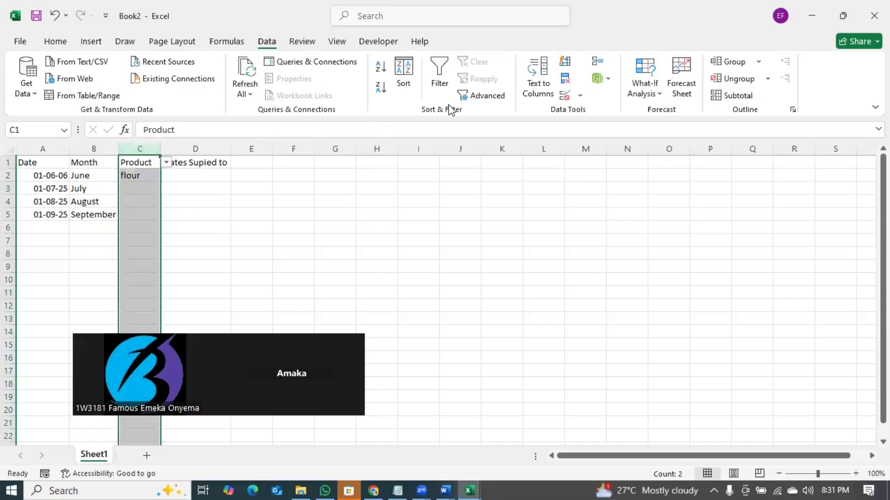
pyautogui.click(580, 96)
pyautogui.click(602, 114)
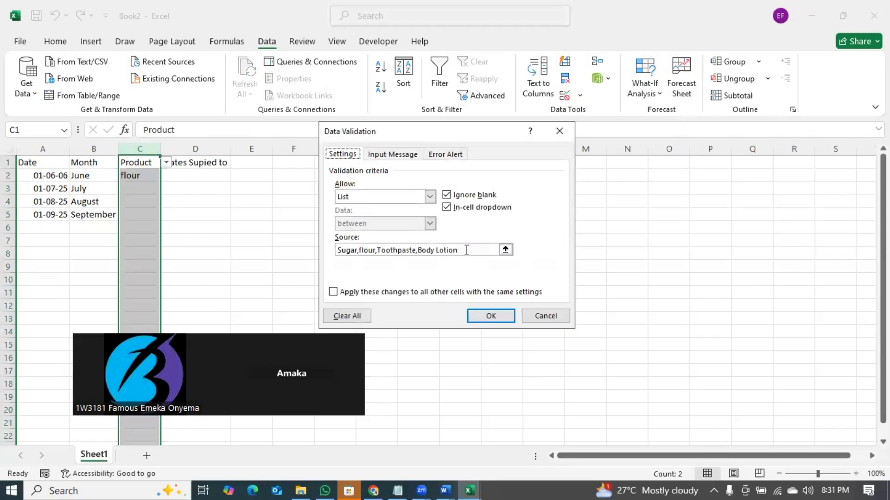
# - Replace the Source list with Credit, Loan, Investment, Dibidends, ROI and check C2's dropdown
pyautogui.moveTo(467, 250); pyautogui.dragTo(332, 255)
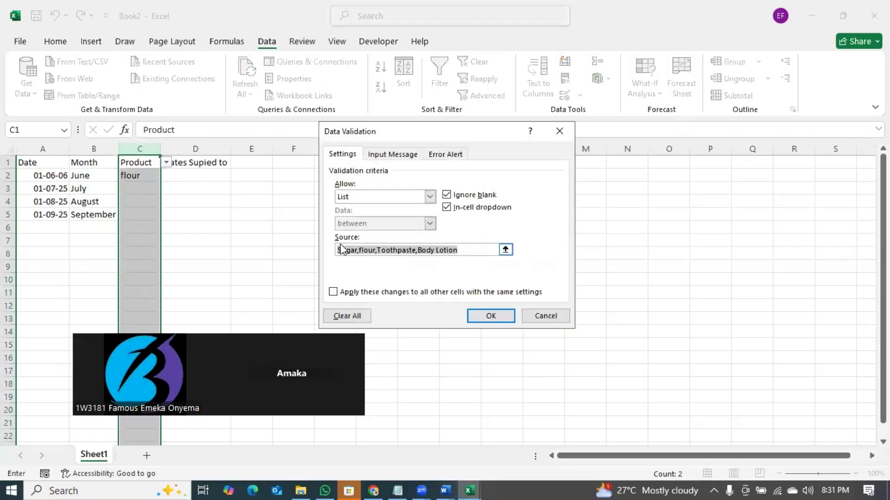
pyautogui.write('Dr,Cr')
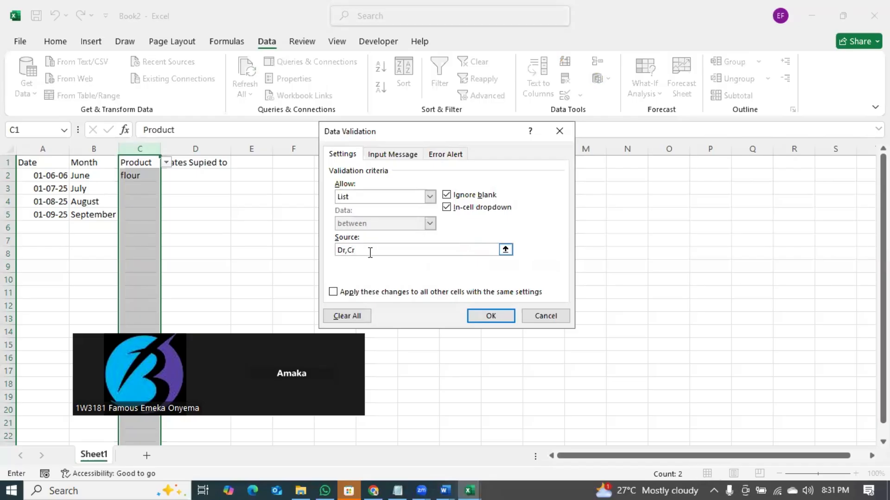
pyautogui.moveTo(368, 252); pyautogui.dragTo(335, 250)
pyautogui.write('Credit, Loan, Dis')
pyautogui.press('BackSpace')
pyautogui.press('BackSpace')
pyautogui.press('BackSpace')
pyautogui.press('BackSpace')
pyautogui.write('Ines')
pyautogui.press('BackSpace')
pyautogui.press('BackSpace')
pyautogui.write('vestmenrt, Dibidends, Rl')
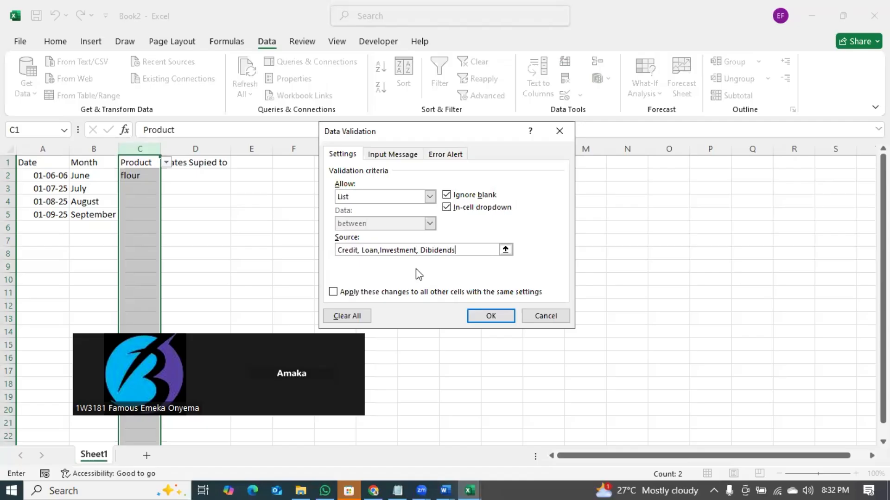
pyautogui.press('BackSpace')
pyautogui.press('BackSpace')
pyautogui.press('BackSpace')
pyautogui.write('ROI')
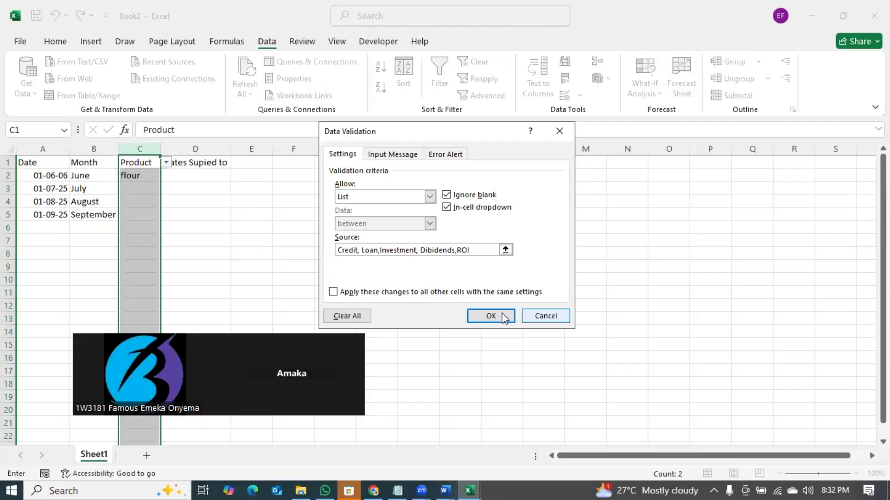
pyautogui.click(504, 319)
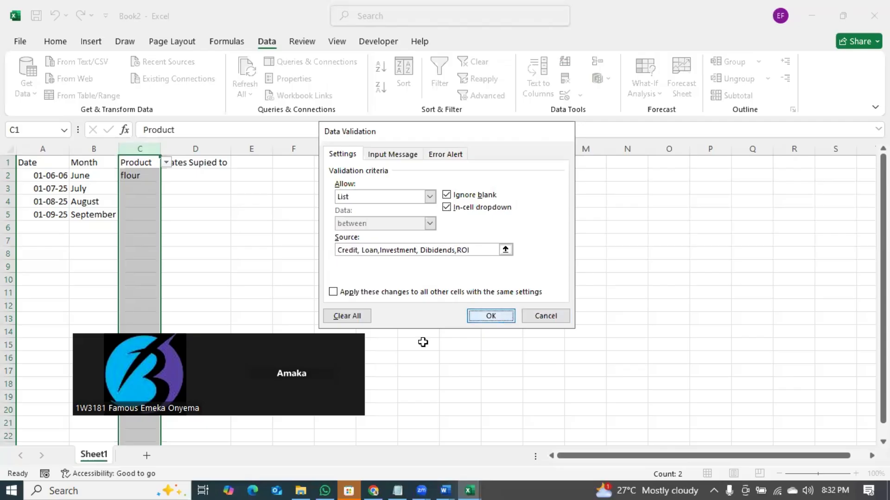
pyautogui.click(149, 176)
pyautogui.click(166, 176)
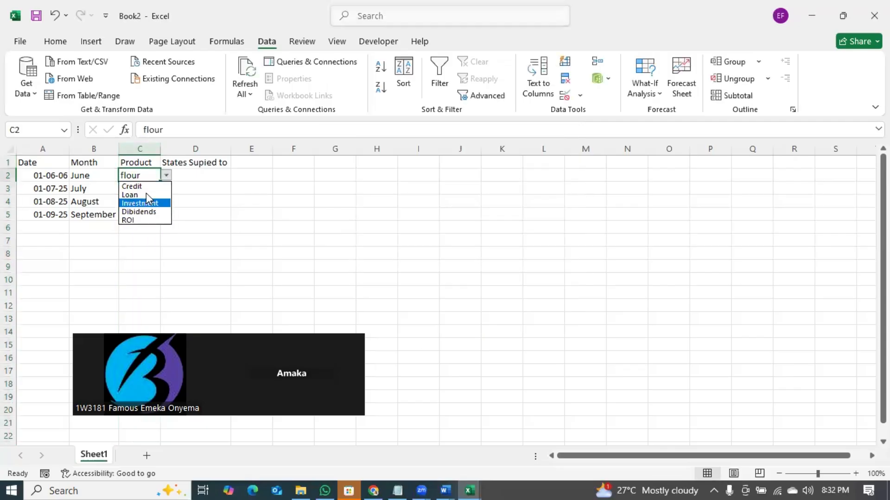
# - Pick Credit for C2 and Dibidends for C3 from their dropdowns
pyautogui.click(155, 186)
pyautogui.click(156, 189)
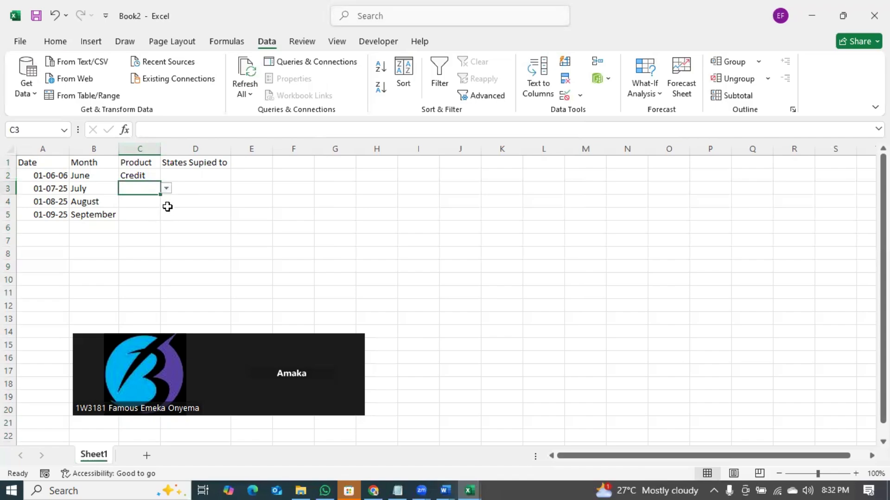
pyautogui.click(166, 189)
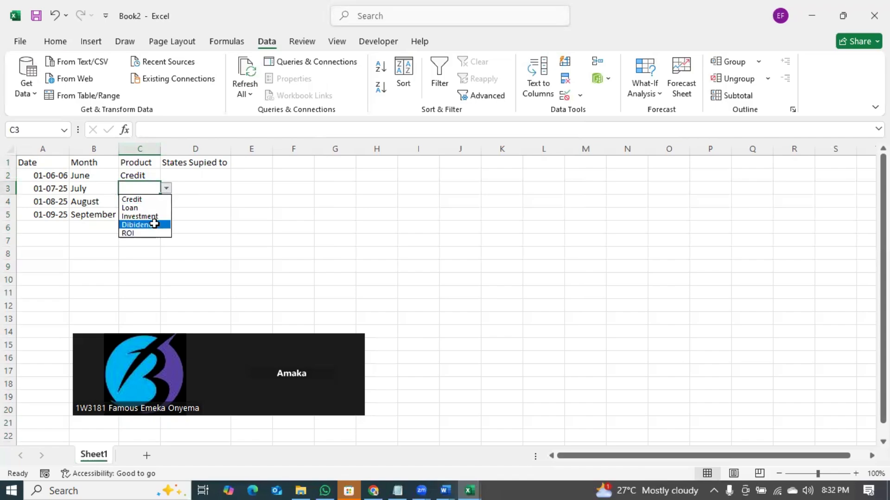
pyautogui.click(154, 225)
pyautogui.click(155, 201)
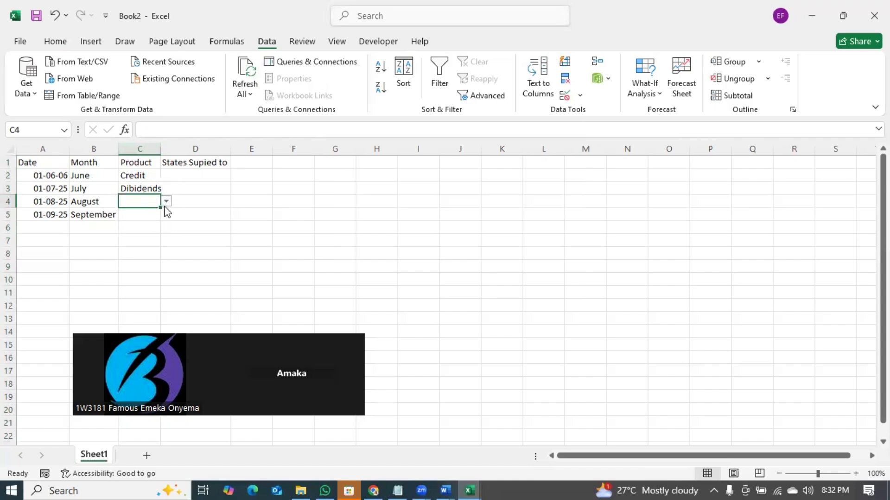
pyautogui.click(142, 239)
pyautogui.click(140, 254)
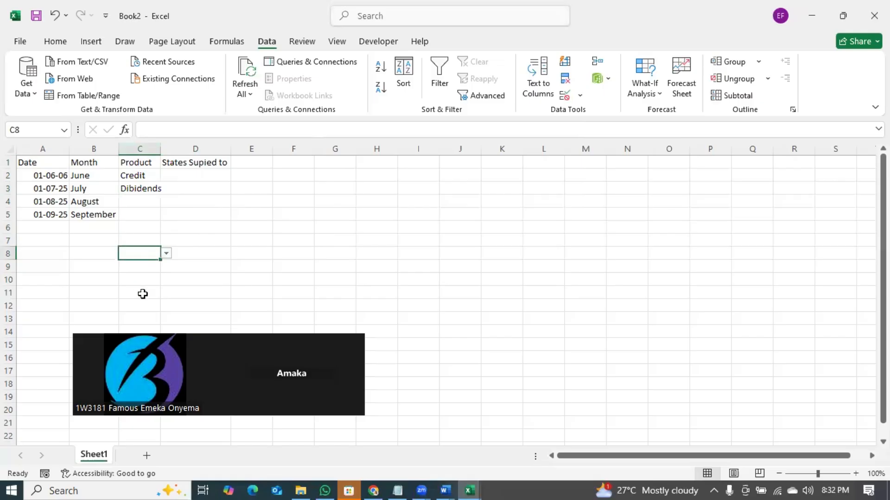
pyautogui.click(143, 202)
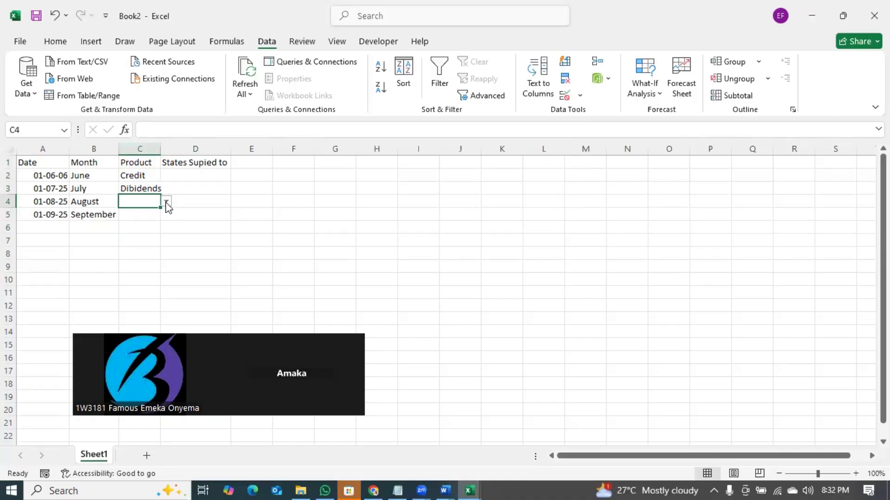
# - Enter Eko in D2 and delete it again, then select column A
pyautogui.click(206, 162)
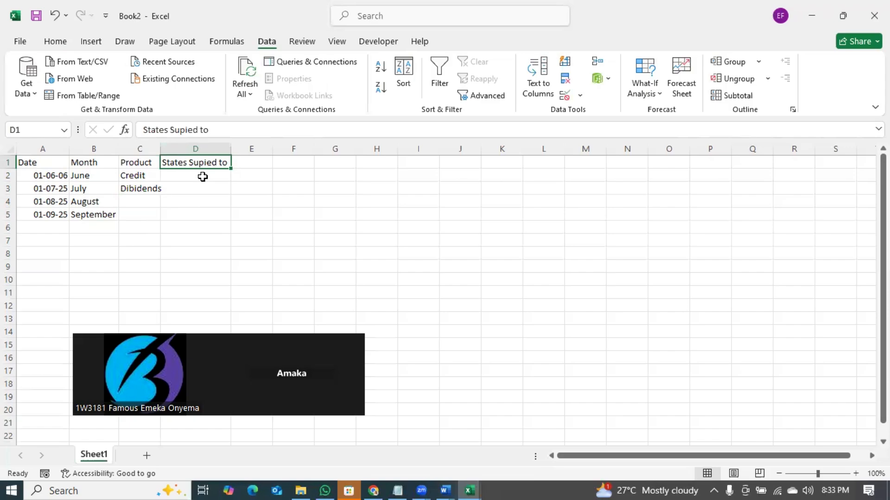
pyautogui.click(202, 176)
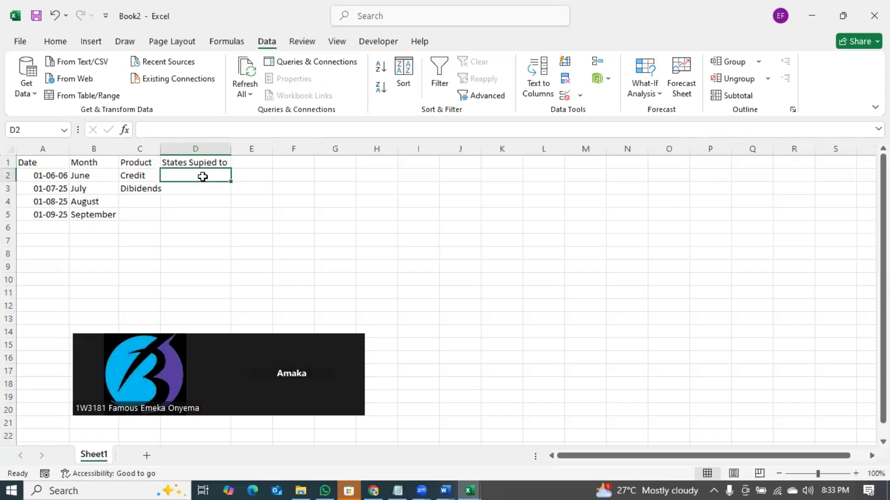
pyautogui.write('Eko')
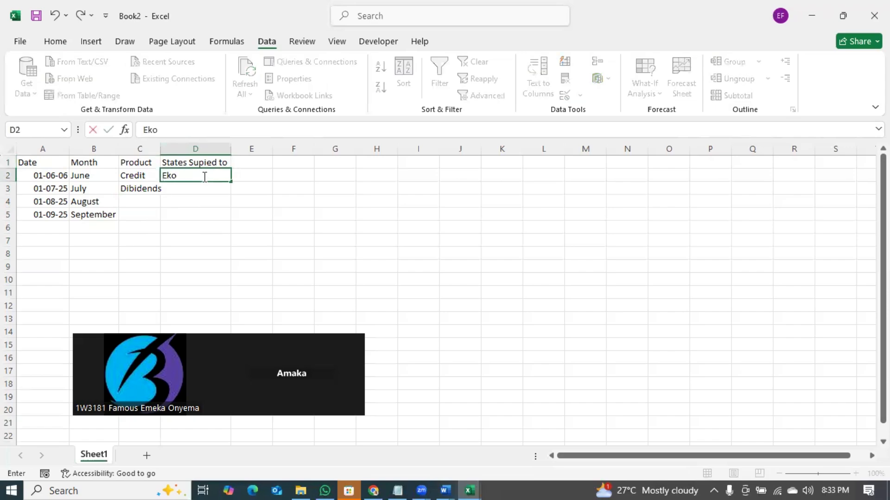
pyautogui.press('Return')
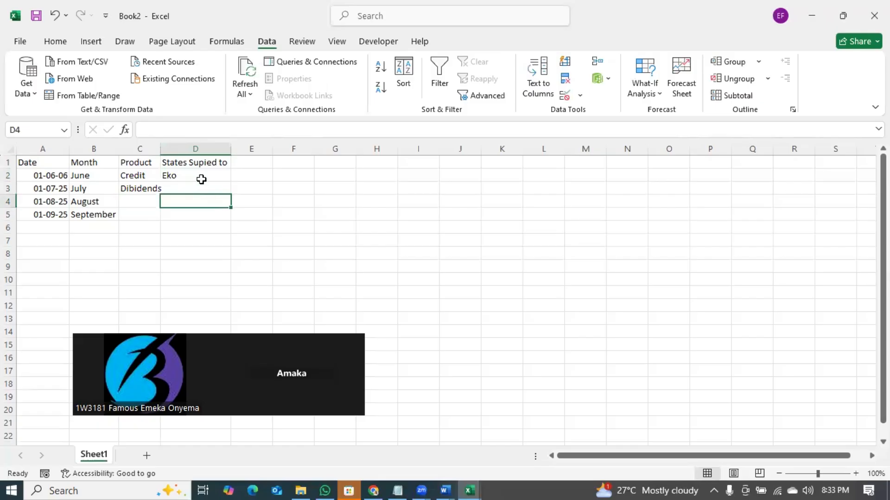
pyautogui.click(201, 180)
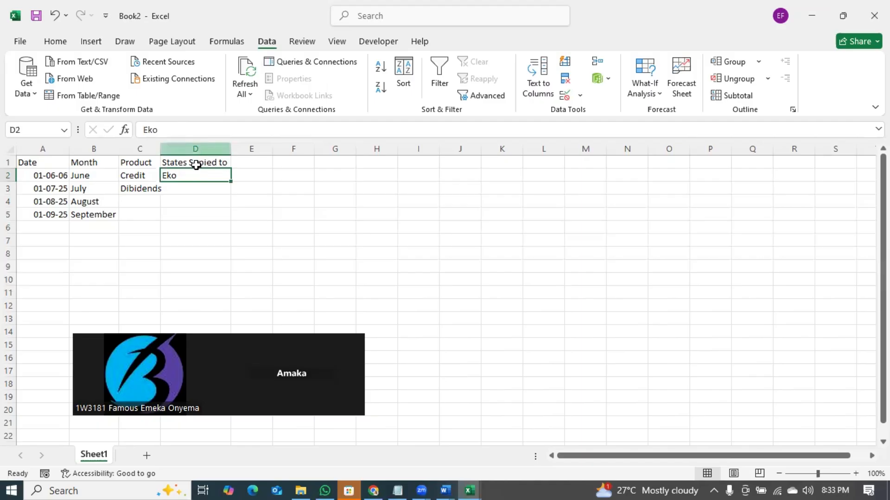
pyautogui.press('Delete')
pyautogui.click(202, 148)
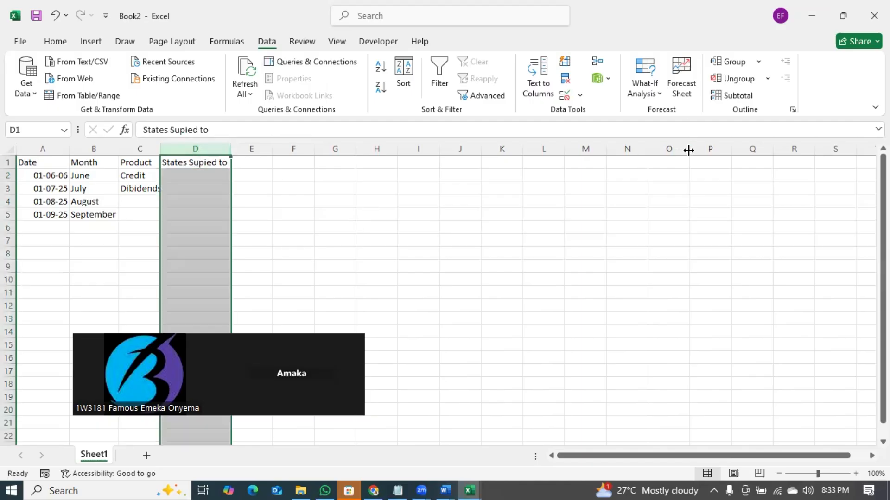
pyautogui.click(52, 149)
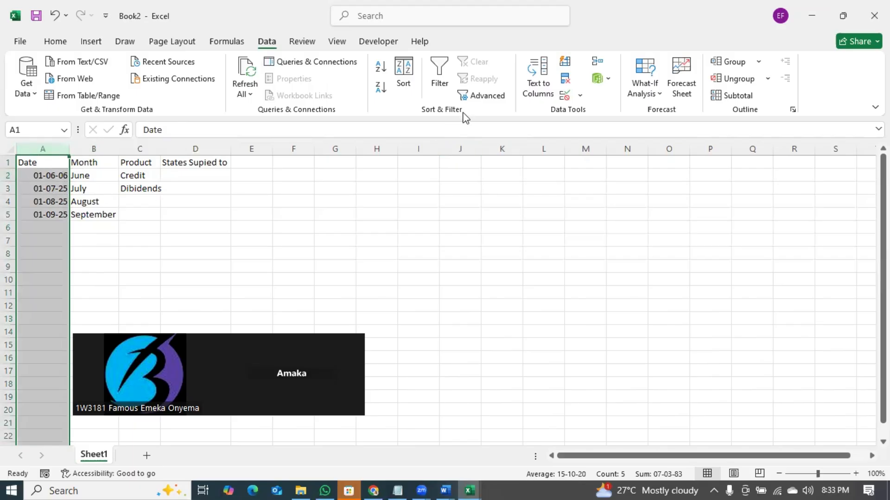
# - Set column A's validation to Date, greater than or equal to a start date, then cancel with Esc
pyautogui.click(580, 96)
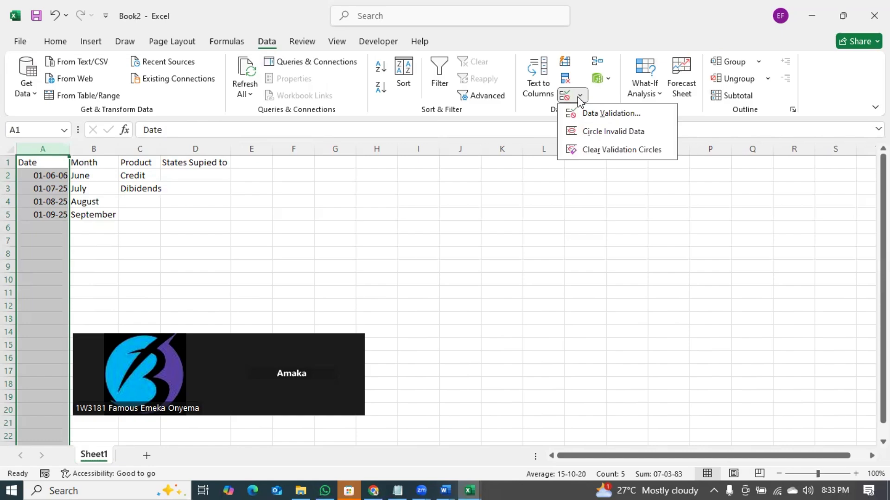
pyautogui.click(587, 113)
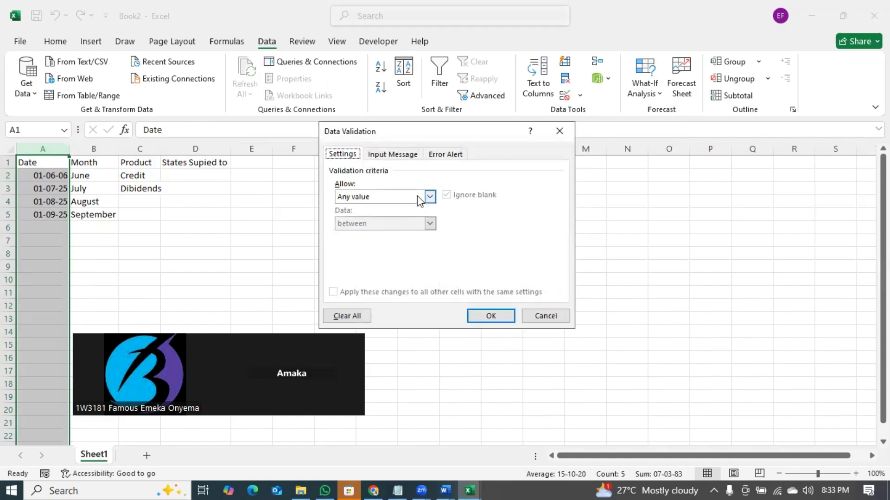
pyautogui.click(429, 197)
pyautogui.click(383, 241)
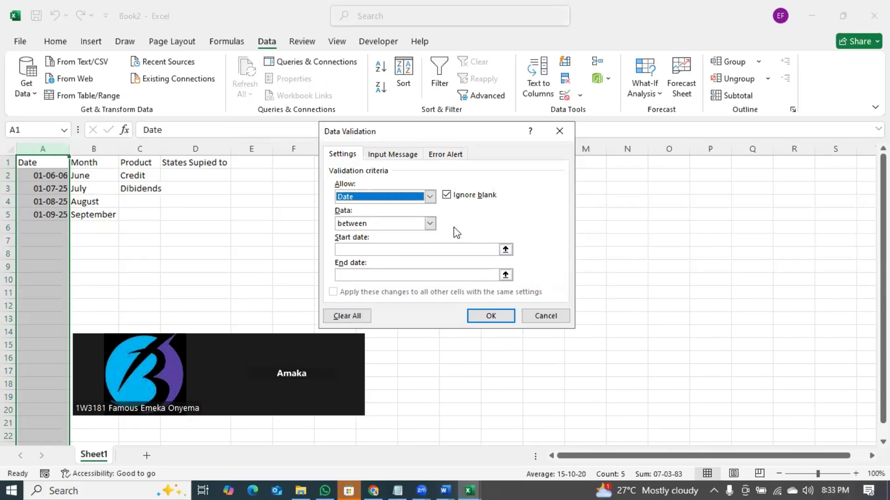
pyautogui.click(430, 223)
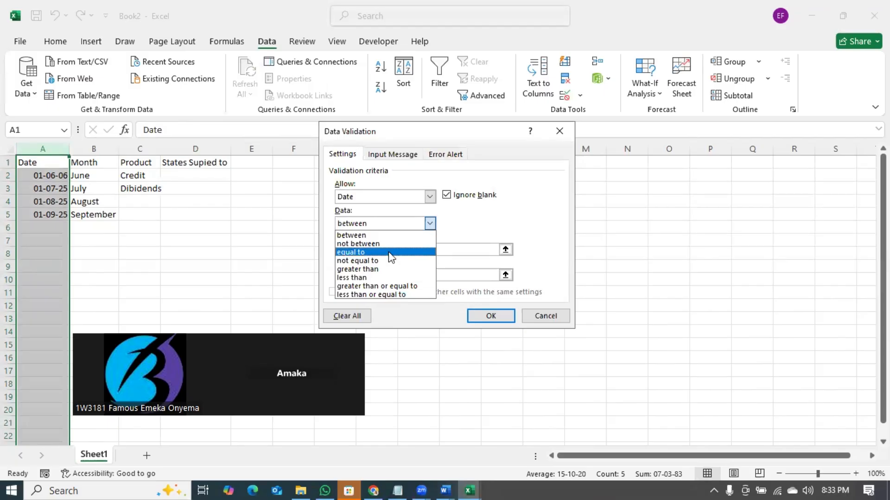
pyautogui.click(384, 287)
pyautogui.click(502, 250)
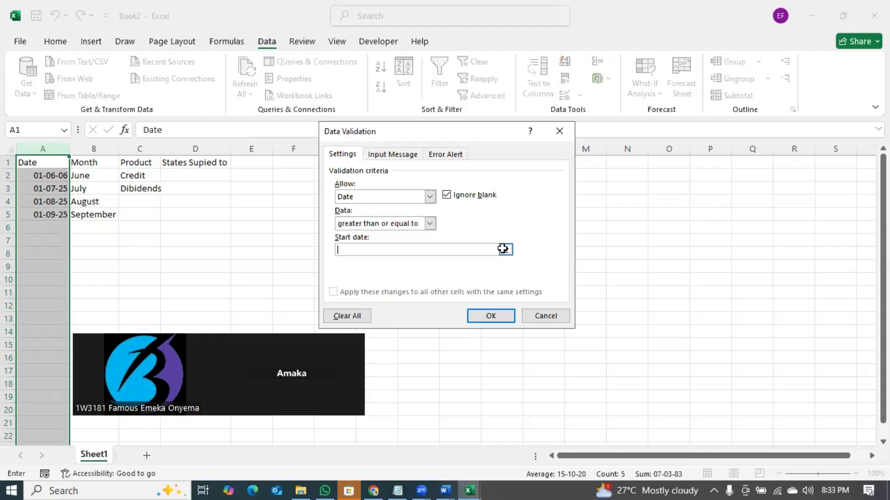
pyautogui.click(502, 249)
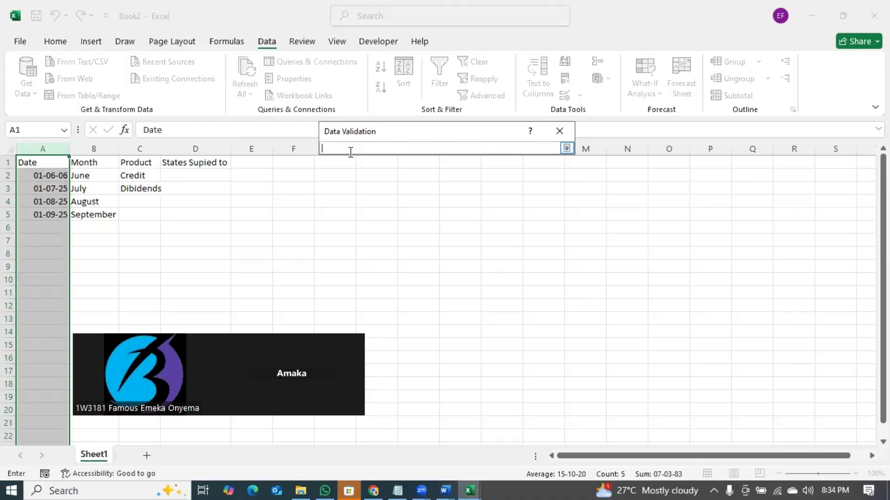
pyautogui.press('Escape')
pyautogui.press('Escape')
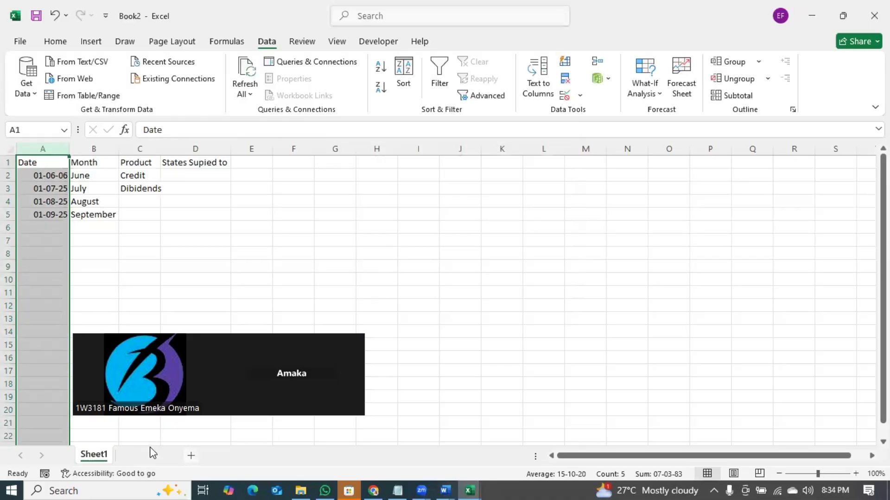
# - Add Sheet2 with =TODAY() in A1 showing 16-07-25, then switch back to Sheet1
pyautogui.click(148, 455)
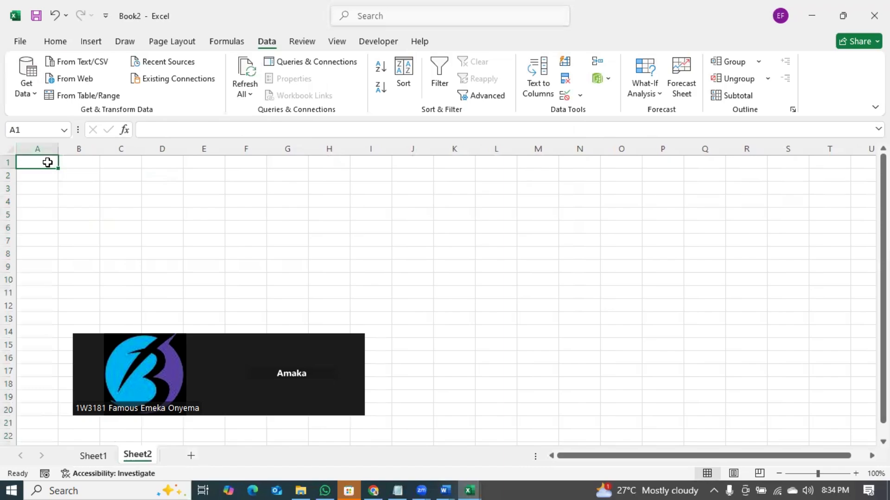
pyautogui.write('=n')
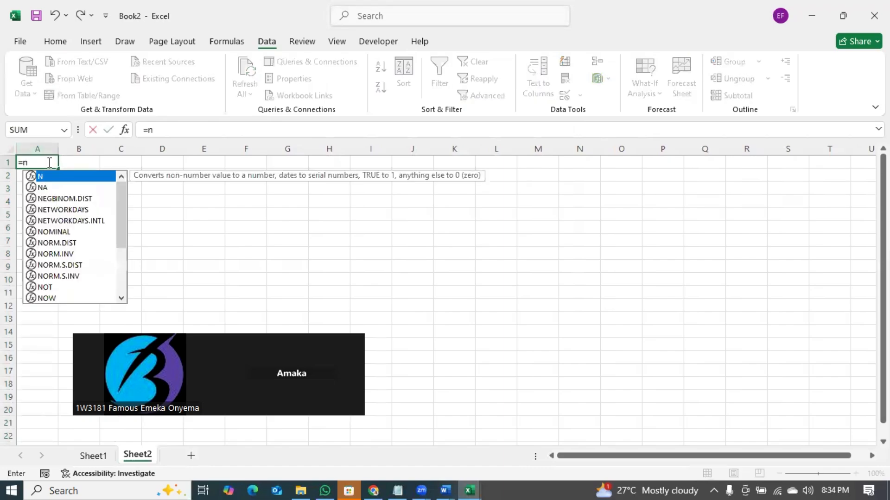
pyautogui.press('BackSpace')
pyautogui.write('today')
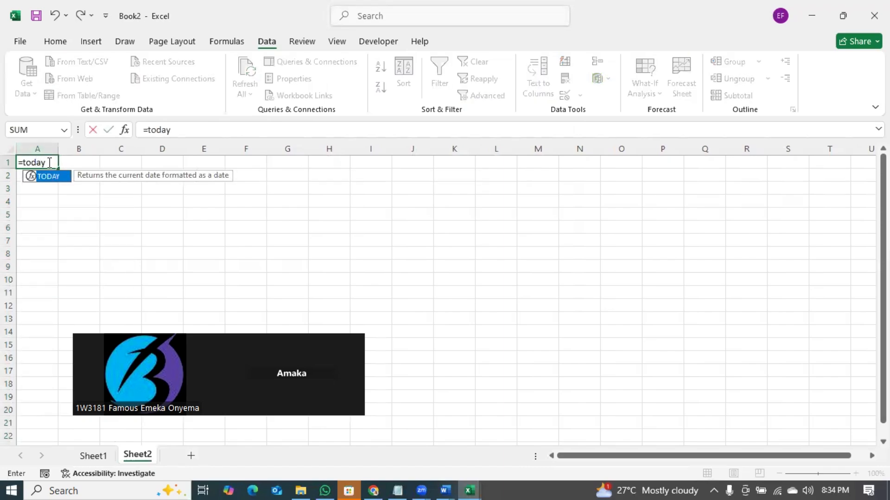
pyautogui.press('Tab')
pyautogui.press('Return')
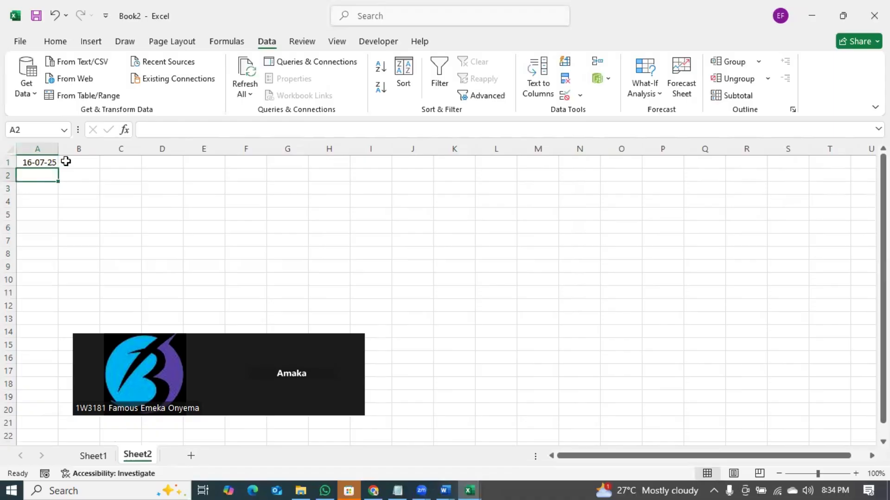
pyautogui.click(47, 161)
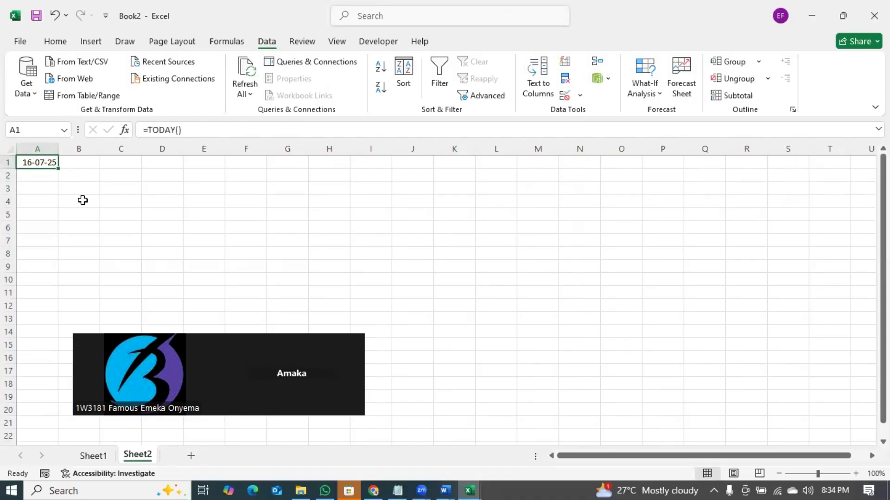
pyautogui.click(97, 453)
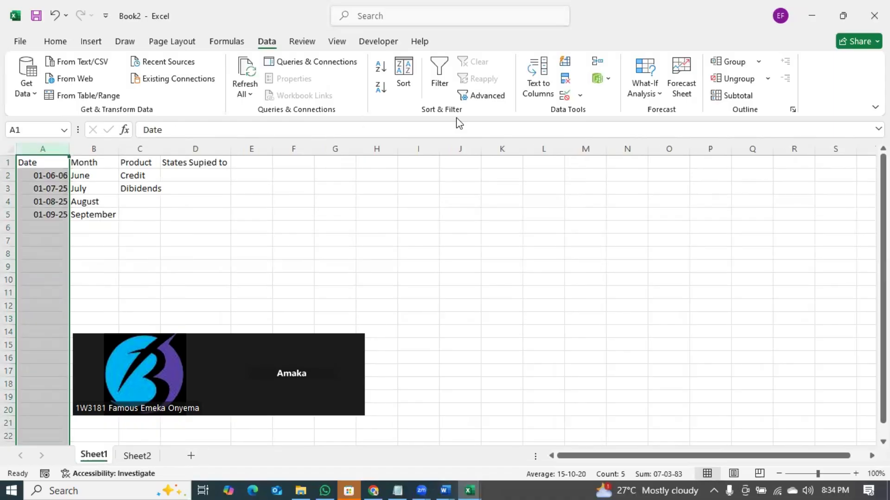
# - Restrict column A to dates greater than or equal to =Sheet2!A1
pyautogui.click(591, 116)
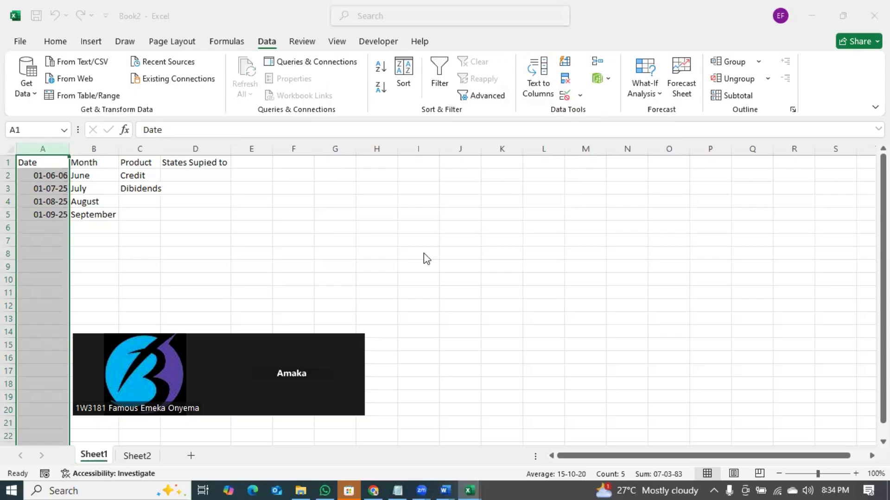
pyautogui.click(430, 197)
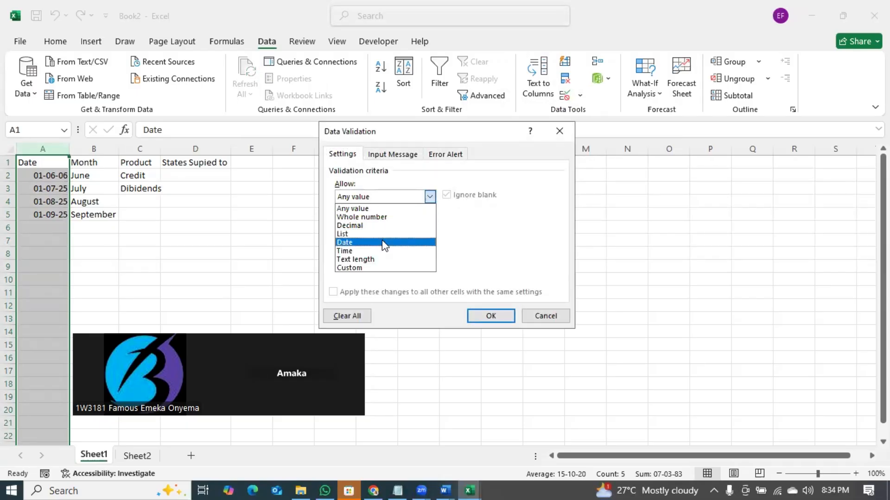
pyautogui.click(424, 237)
pyautogui.click(430, 223)
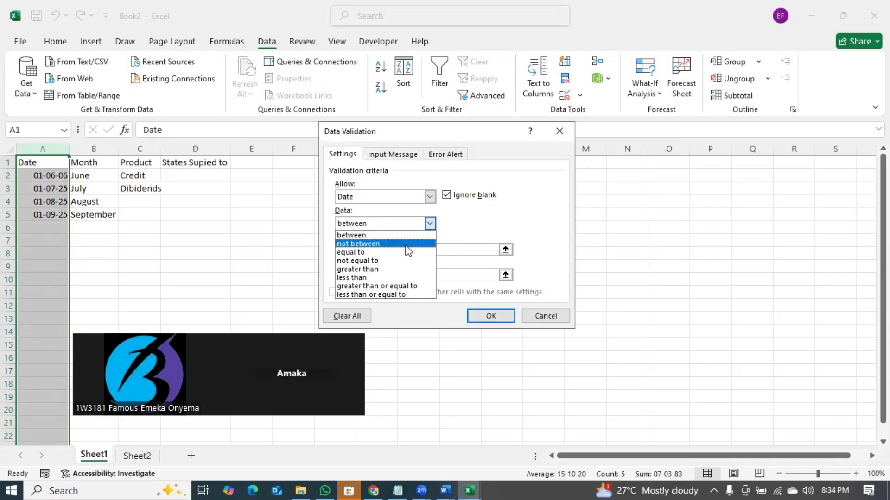
pyautogui.click(390, 286)
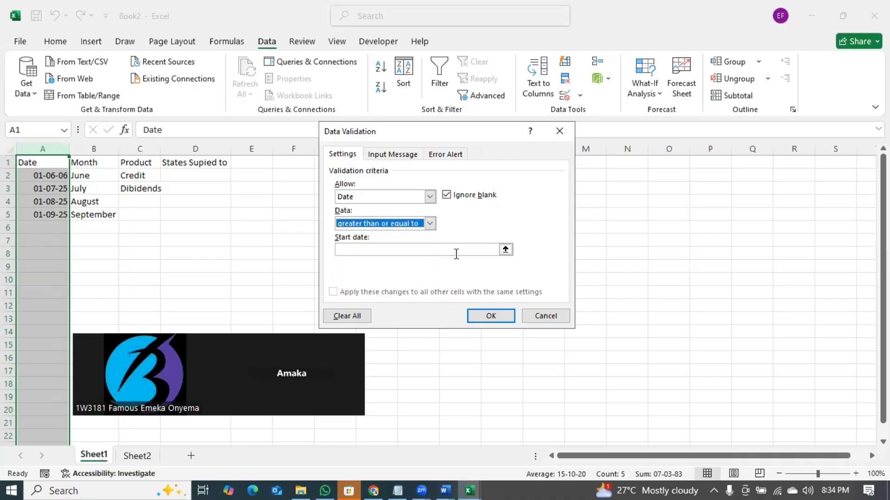
pyautogui.click(505, 249)
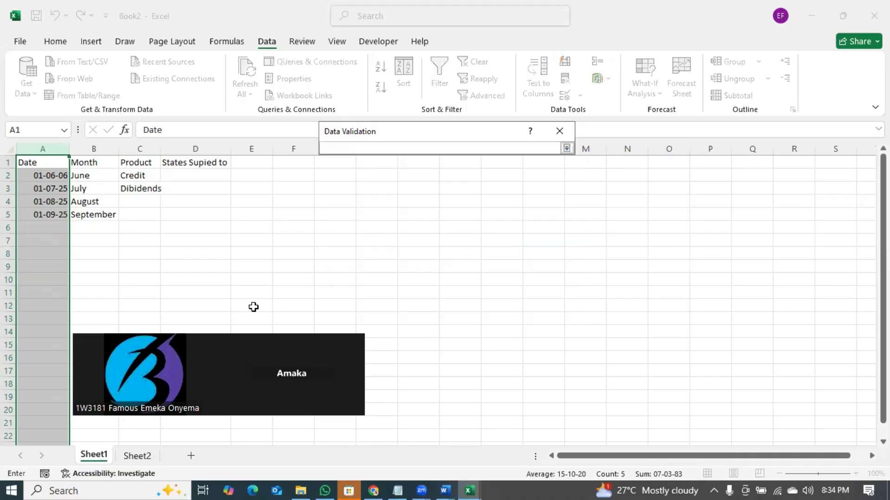
pyautogui.click(144, 457)
pyautogui.click(37, 163)
pyautogui.press('Return')
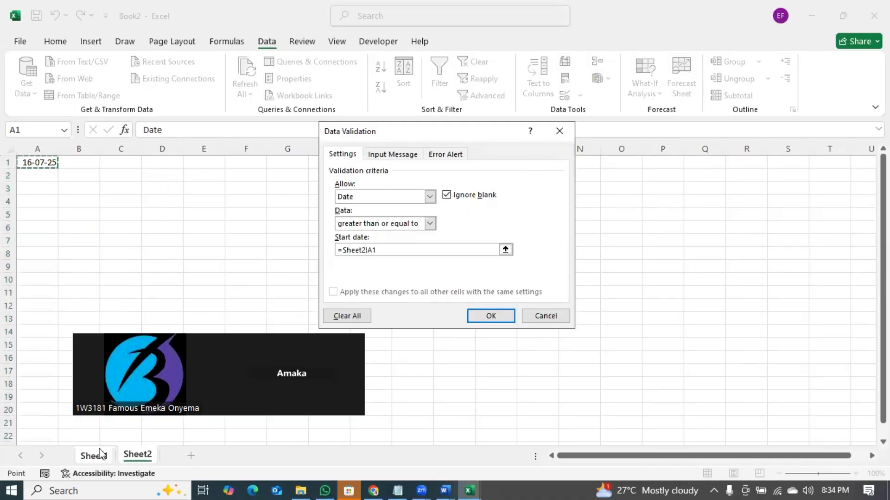
pyautogui.click(101, 456)
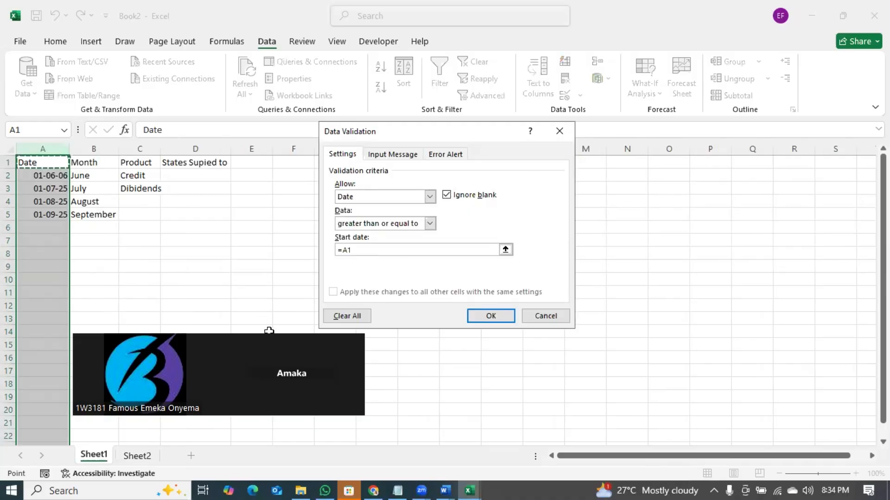
pyautogui.click(498, 323)
# - Enter the date 01-06-25 in A6
pyautogui.click(222, 233)
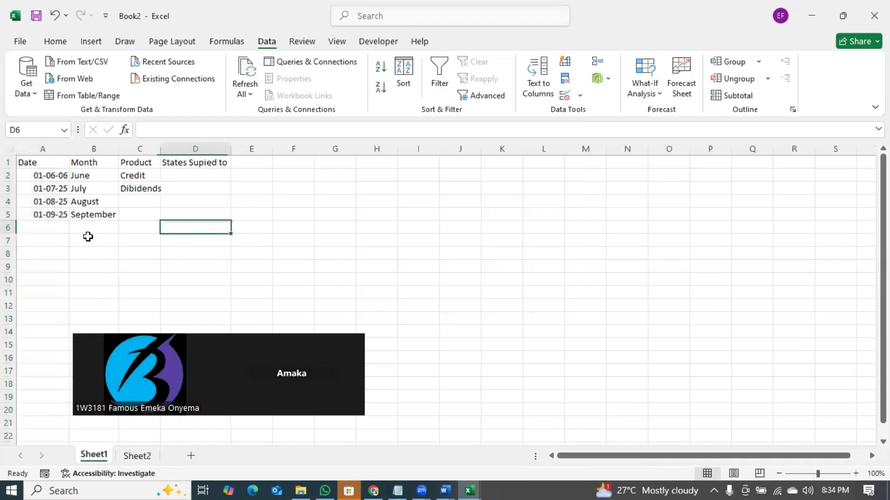
pyautogui.click(44, 226)
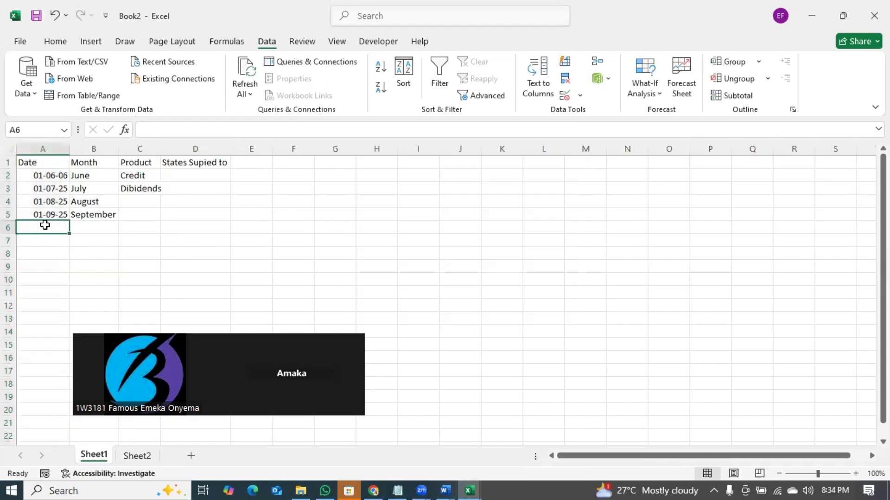
pyautogui.write('01')
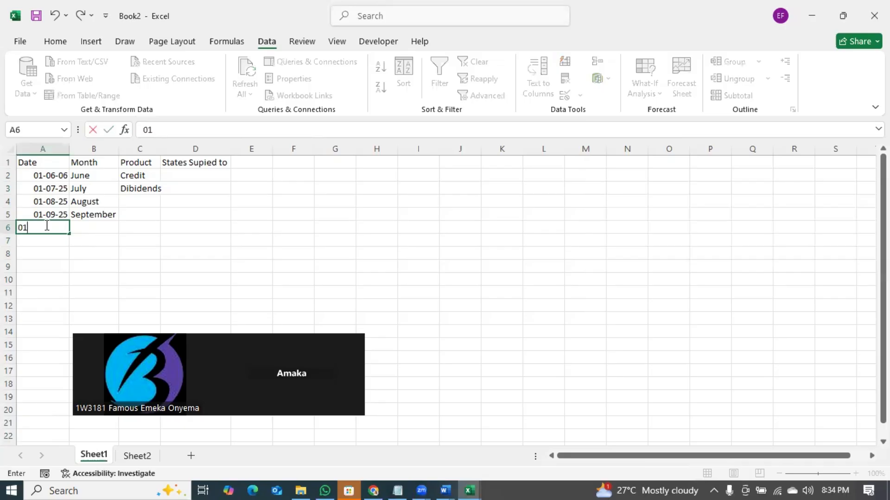
pyautogui.write('-06-25')
pyautogui.press('Return')
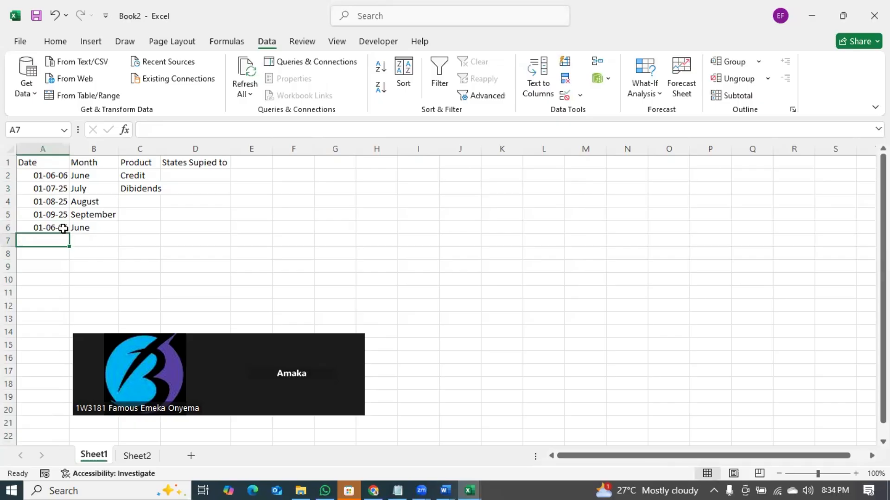
pyautogui.click(63, 228)
# - Select column A and reopen its Data Validation settings
pyautogui.click(55, 148)
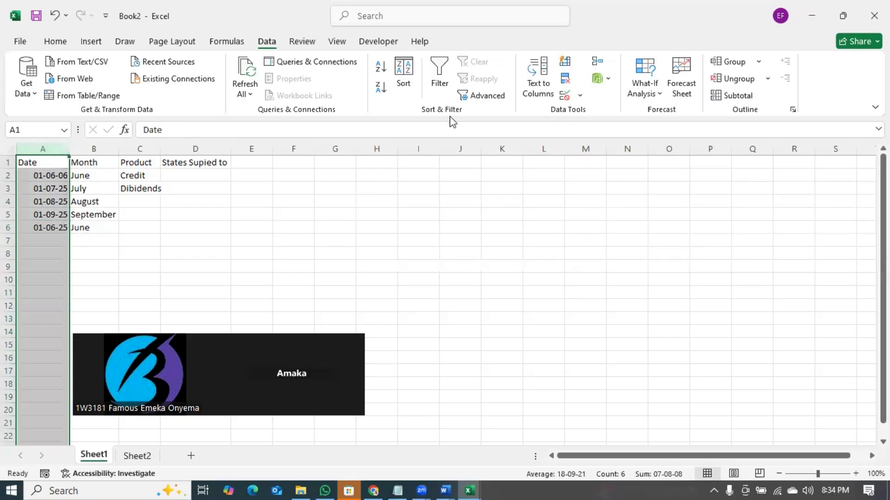
pyautogui.click(579, 95)
pyautogui.click(595, 113)
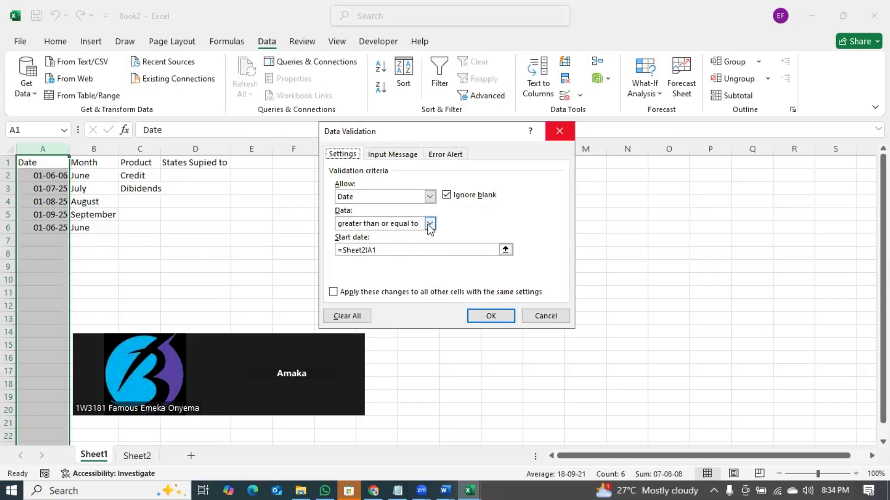
# - Re-point the start date to Sheet2's A1 and apply the rule to all matching cells
pyautogui.click(505, 249)
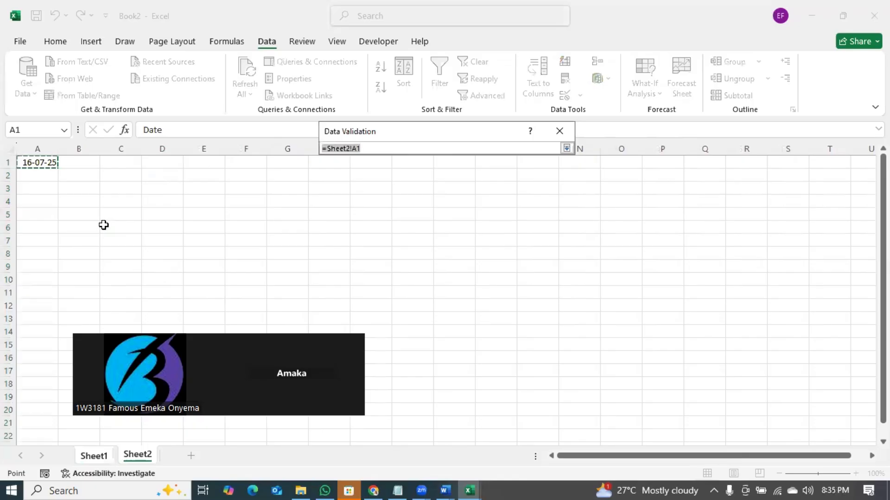
pyautogui.click(58, 41)
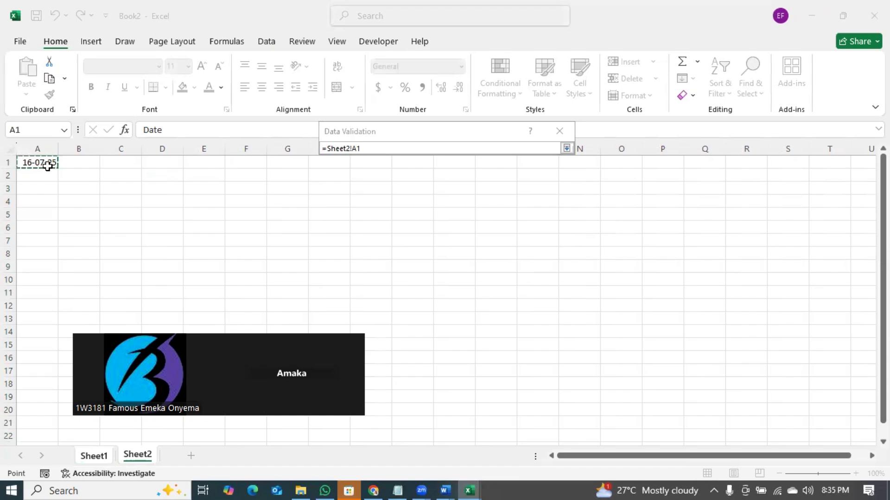
pyautogui.click(373, 147)
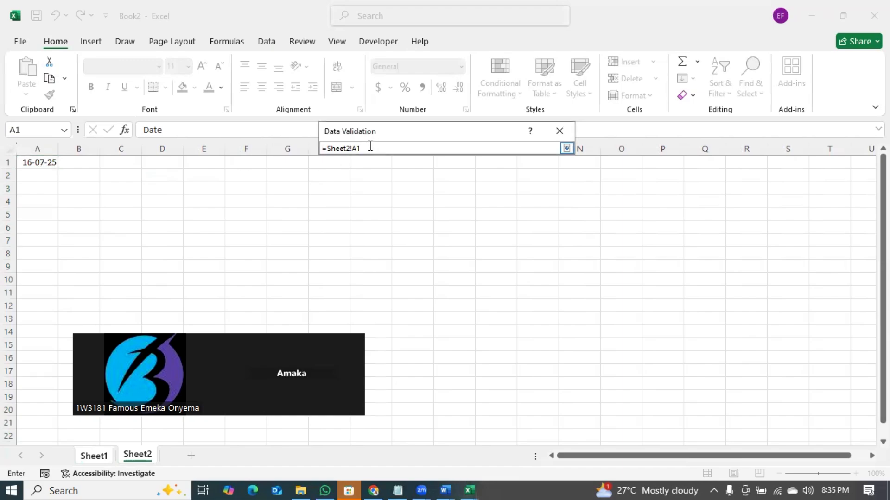
pyautogui.moveTo(370, 146); pyautogui.dragTo(311, 147)
pyautogui.press('BackSpace')
pyautogui.click(42, 162)
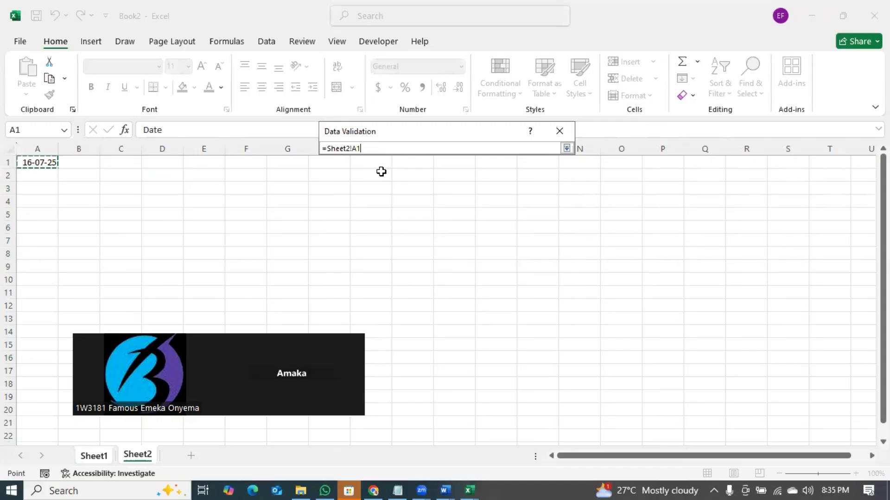
pyautogui.press('Return')
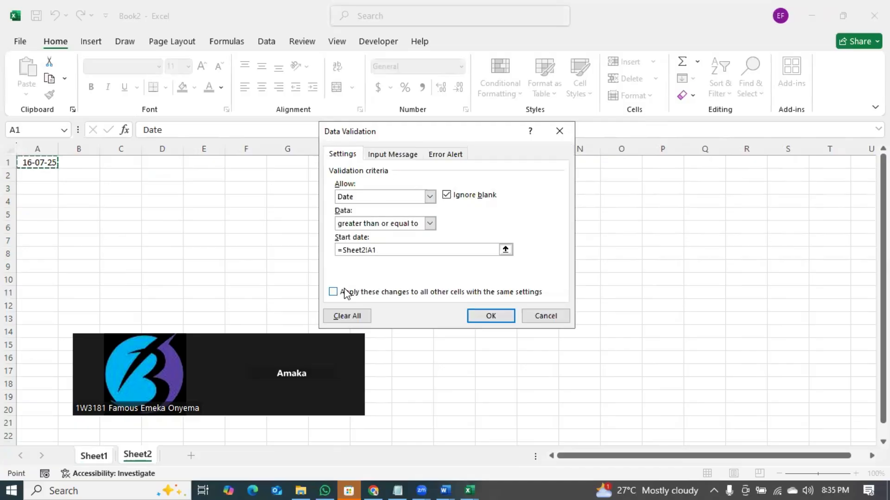
pyautogui.click(334, 293)
pyautogui.click(485, 318)
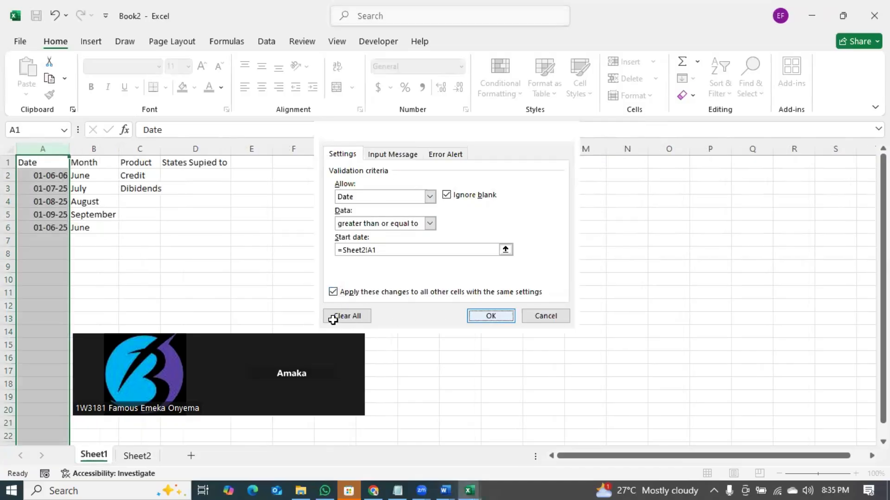
# - Enter the date 01-03-25 in A7, then select column A
pyautogui.click(39, 237)
pyautogui.write('01-')
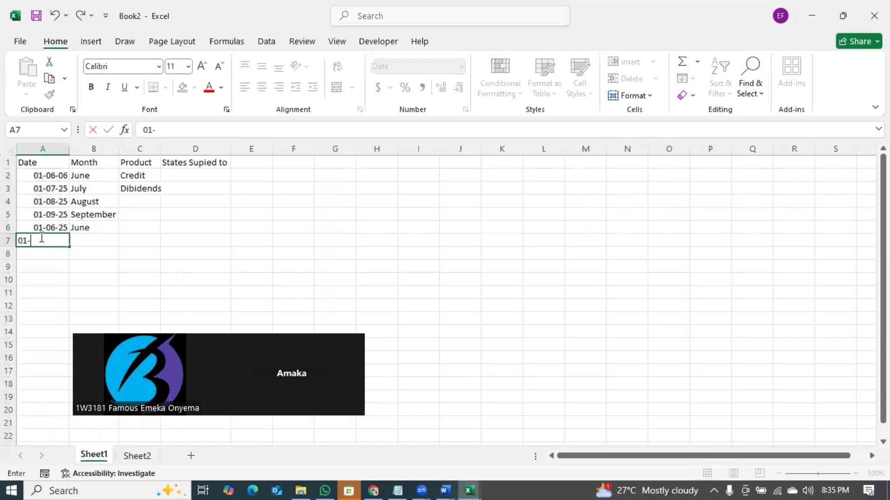
pyautogui.write('03-25')
pyautogui.press('Return')
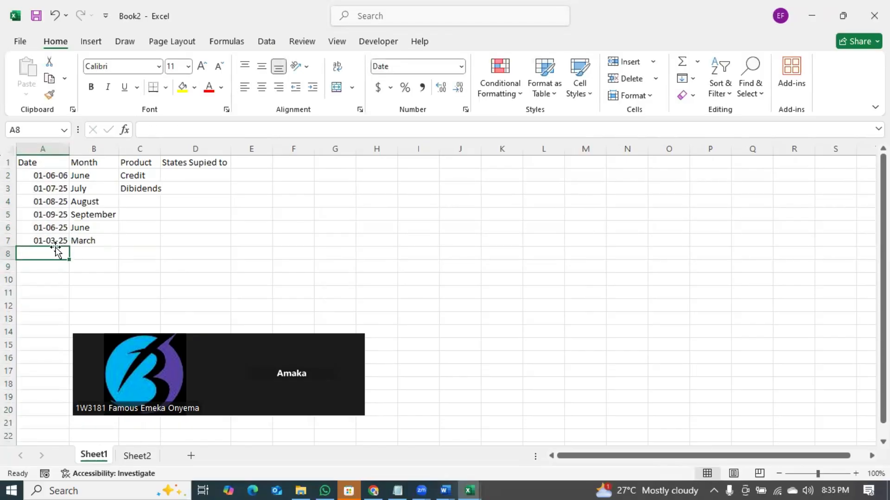
pyautogui.click(62, 240)
pyautogui.click(52, 148)
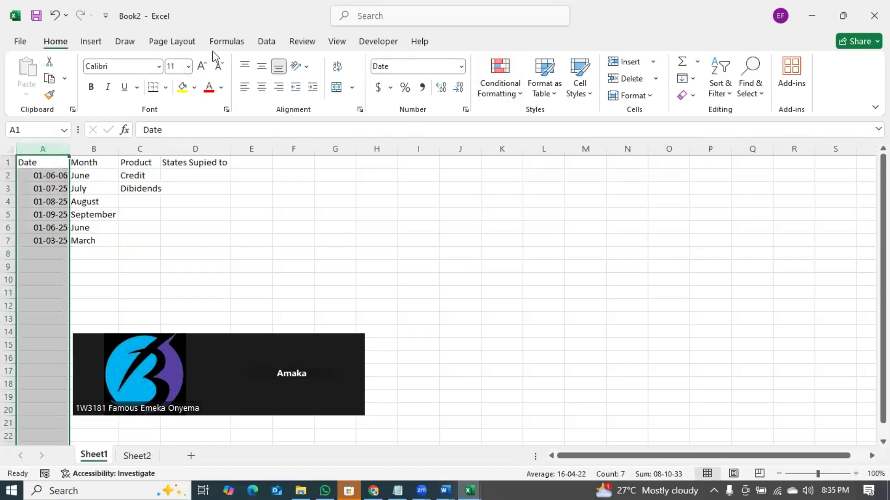
# - Change column A's date rule to 'equal to' =Sheet2!A1 for all matching cells
pyautogui.click(266, 42)
pyautogui.click(579, 100)
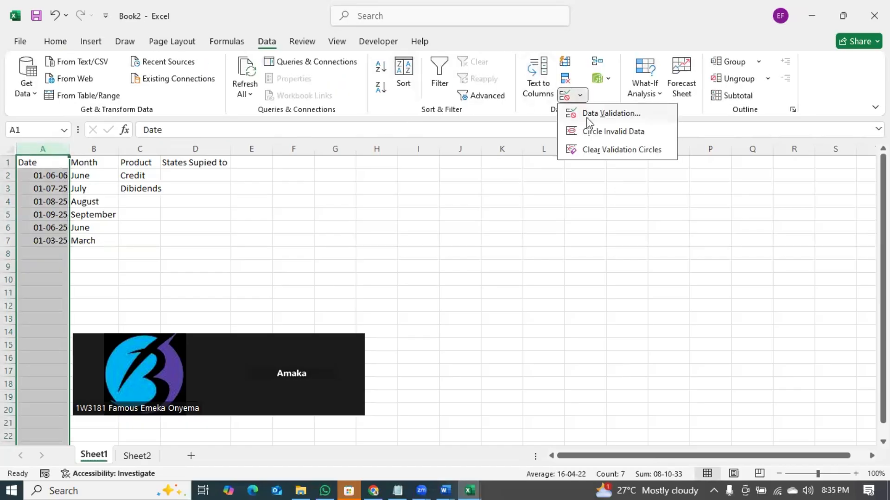
pyautogui.click(587, 115)
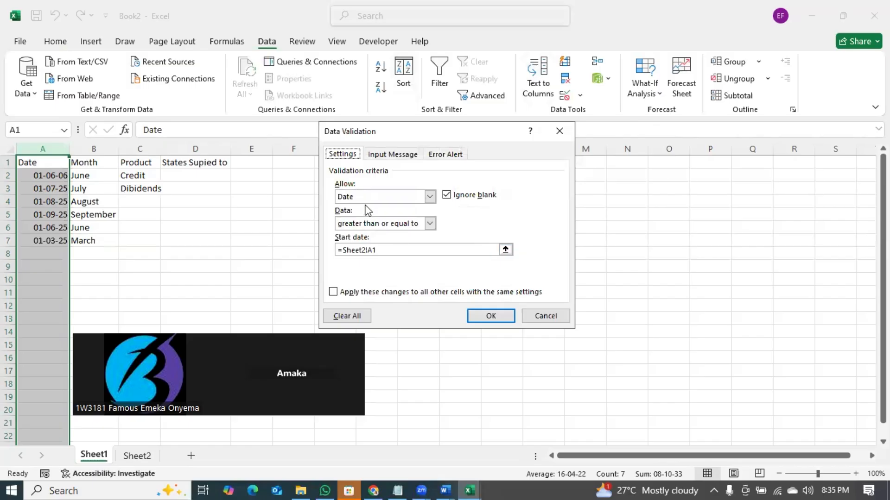
pyautogui.click(364, 227)
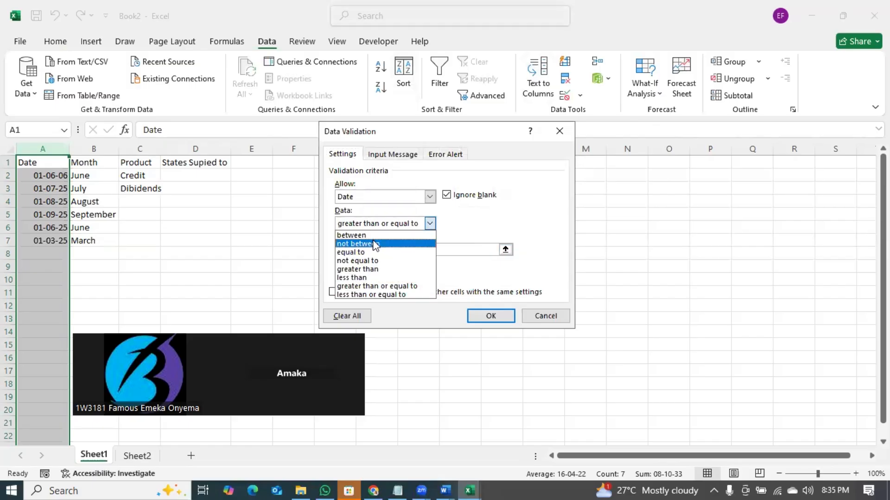
pyautogui.click(370, 253)
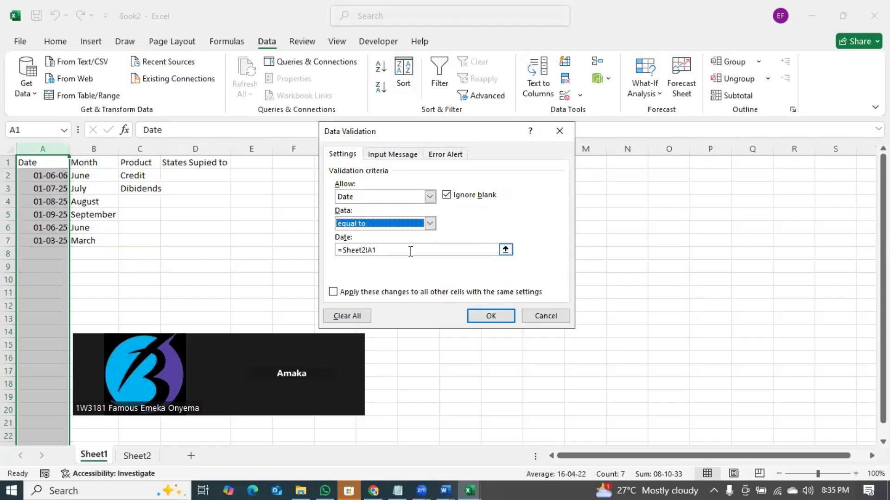
pyautogui.click(333, 292)
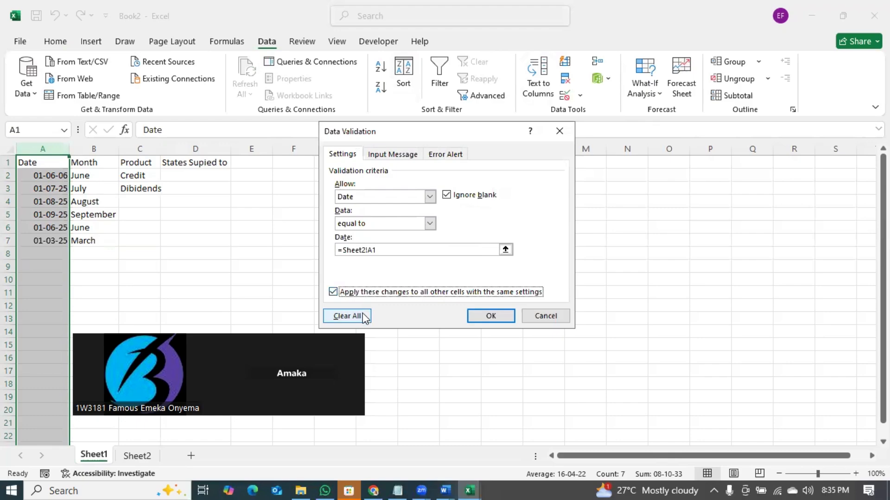
pyautogui.click(488, 316)
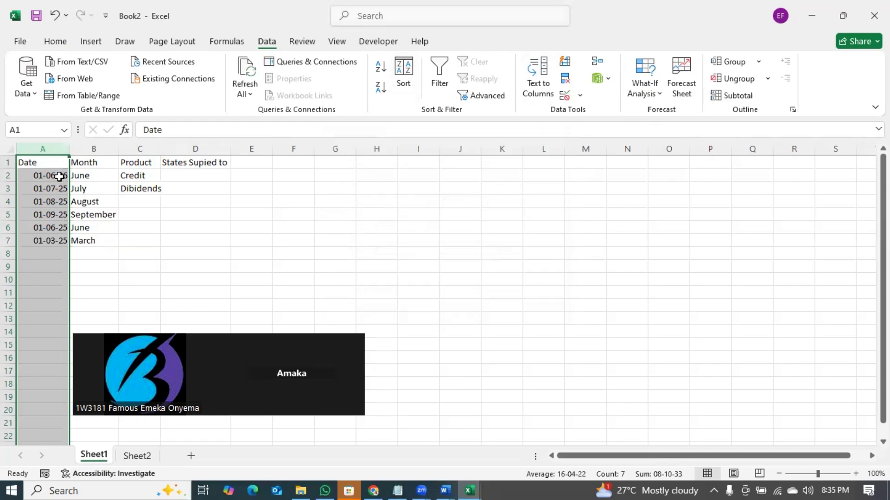
# - Clear the dates from A2:A7
pyautogui.click(58, 176)
pyautogui.moveTo(60, 188); pyautogui.dragTo(54, 236)
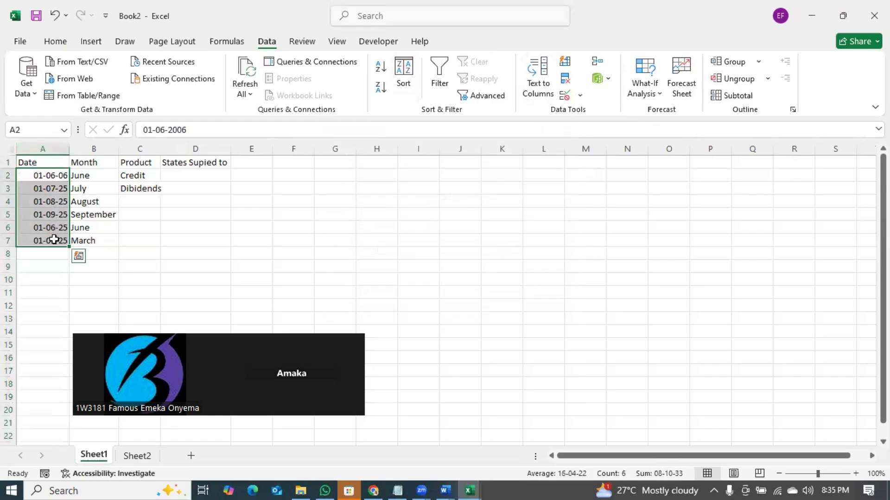
pyautogui.press('Delete')
# - Reopen column A's validation settings and close them unchanged with OK
pyautogui.click(54, 176)
pyautogui.click(43, 148)
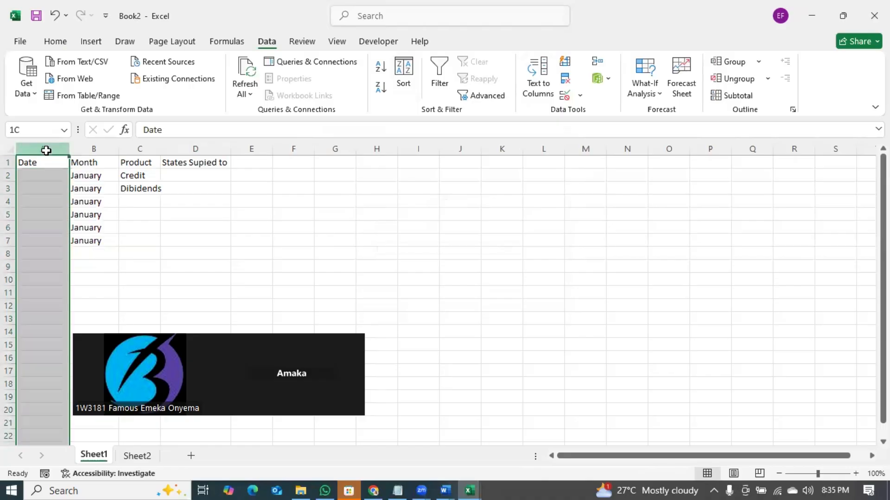
pyautogui.click(580, 95)
pyautogui.click(599, 114)
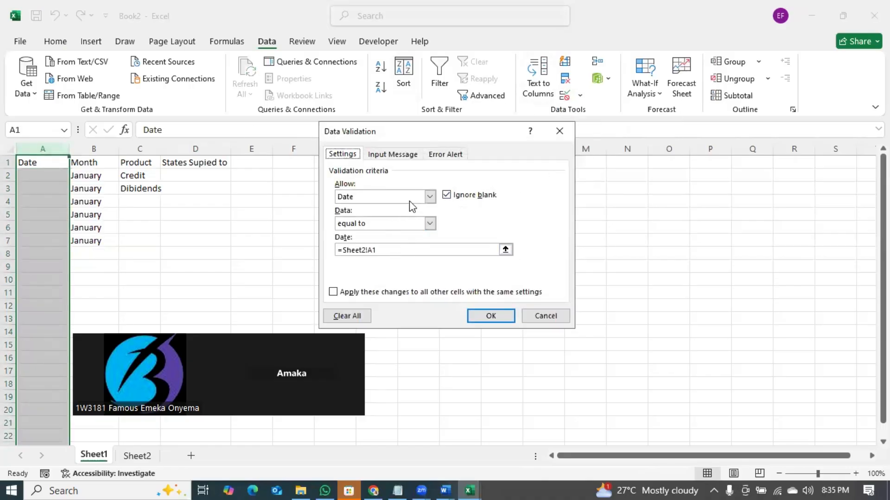
pyautogui.click(492, 318)
# - Enter the date 01-01-25 in cell A2
pyautogui.click(57, 174)
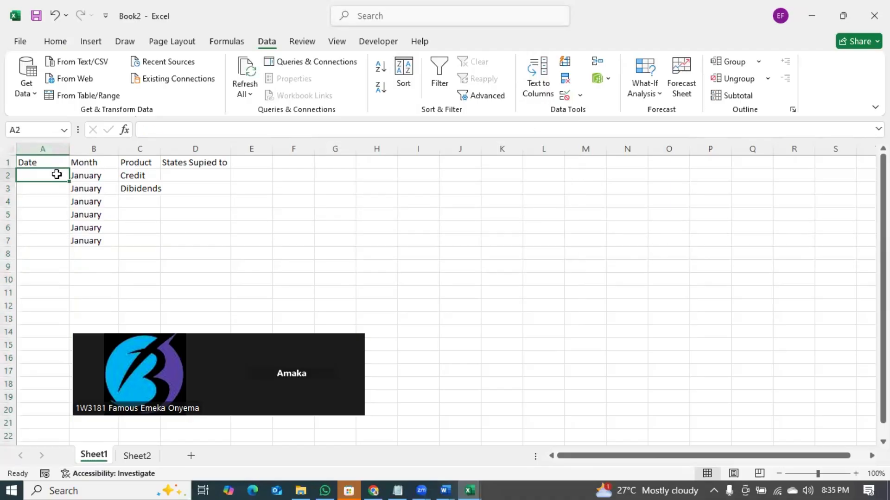
pyautogui.write('01-01-')
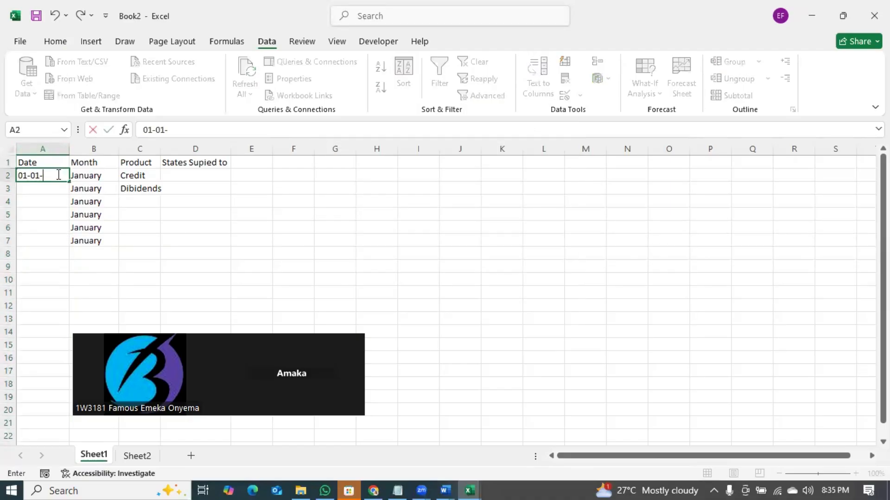
pyautogui.write('25')
pyautogui.press('Return')
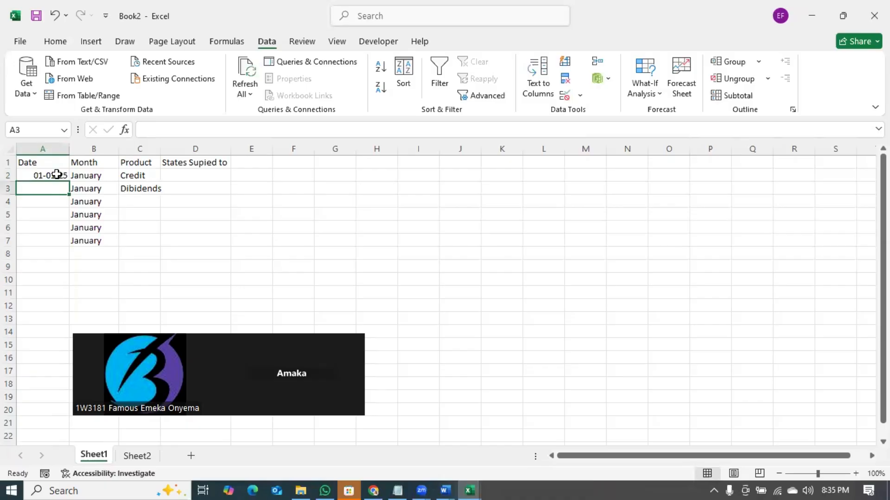
# - Format column A as Short Date and recheck A2
pyautogui.click(52, 148)
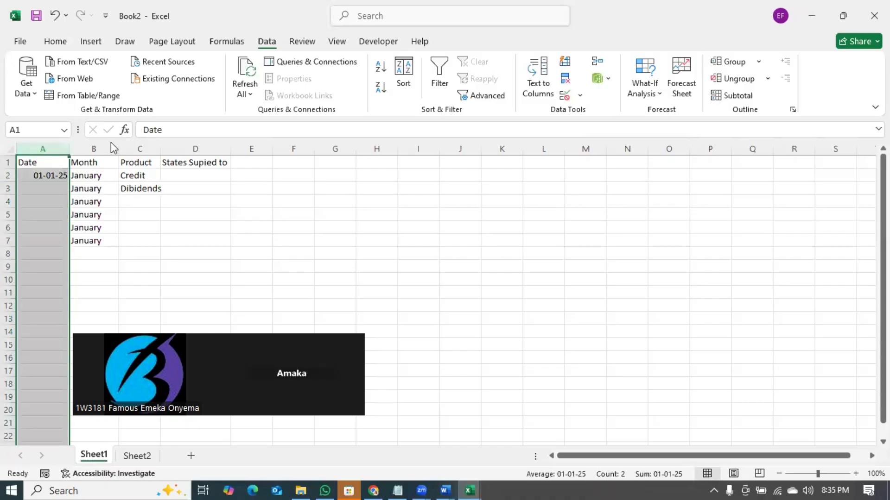
pyautogui.click(53, 41)
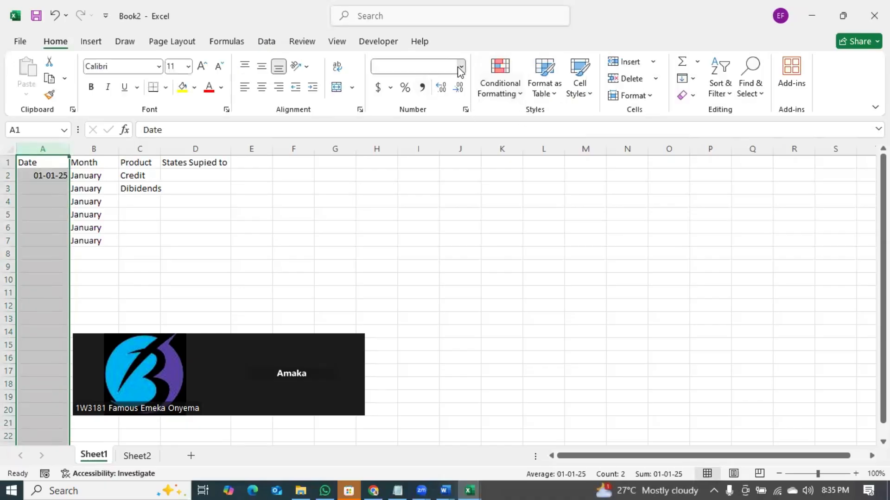
pyautogui.click(460, 68)
pyautogui.click(428, 216)
pyautogui.click(99, 217)
pyautogui.click(44, 177)
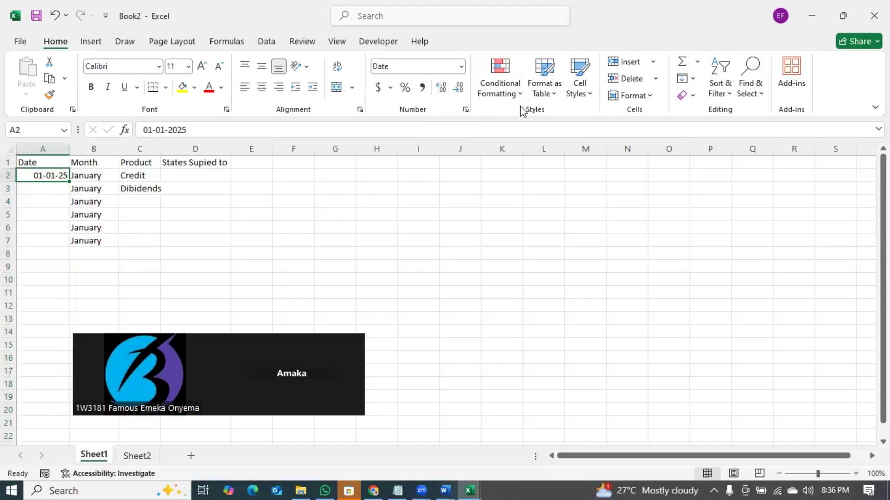
# - Change A2's validation date to 01-05-2025, then begin typing a date in A3
pyautogui.click(267, 43)
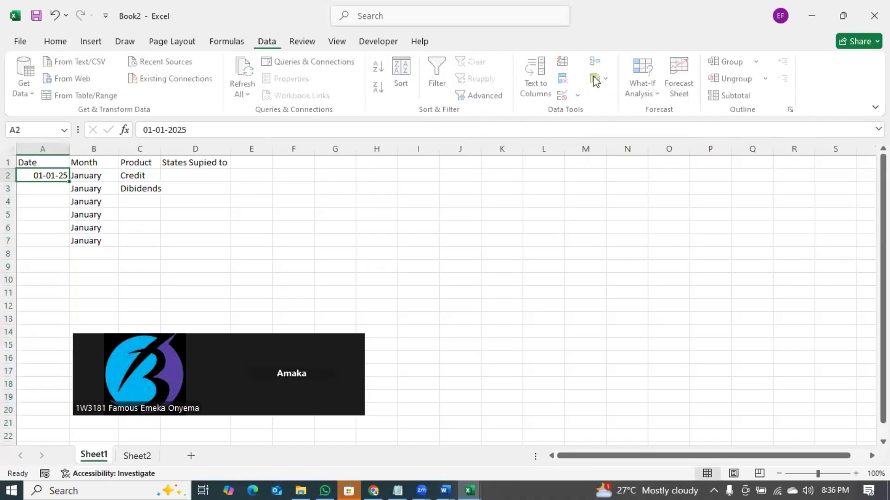
pyautogui.click(577, 95)
pyautogui.click(610, 115)
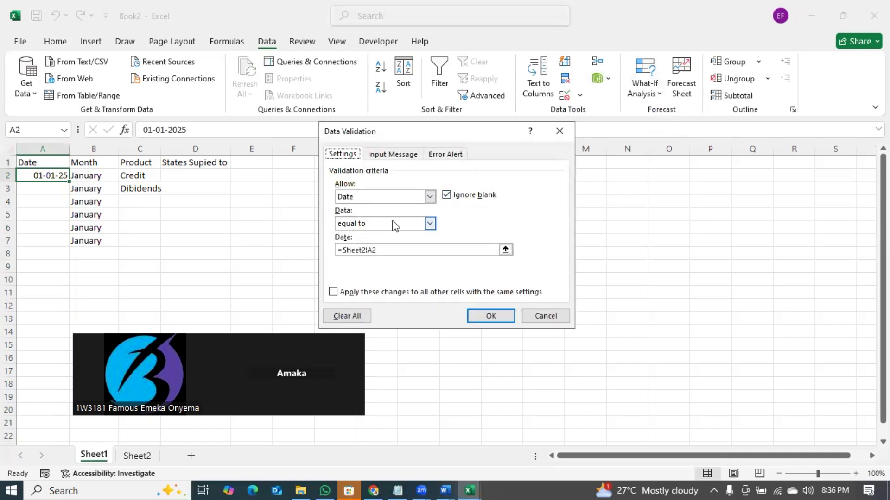
pyautogui.click(387, 249)
pyautogui.press('BackSpace')
pyautogui.press('BackSpace')
pyautogui.press('BackSpace')
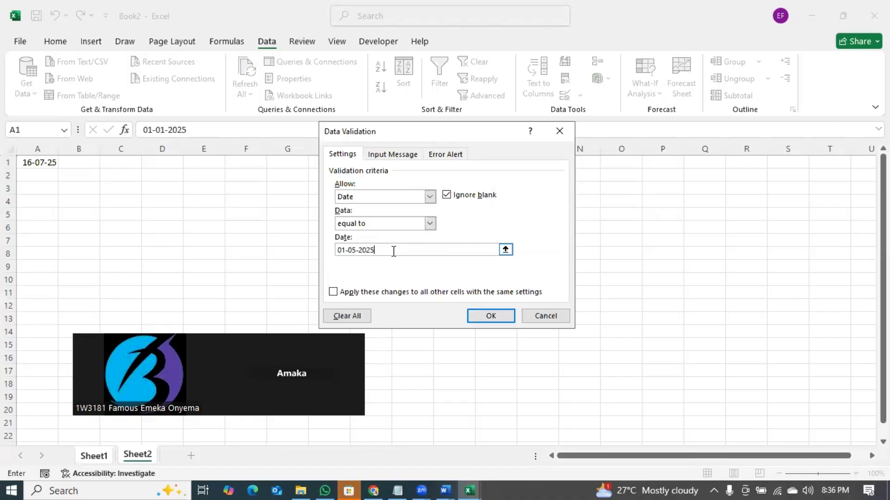
pyautogui.click(490, 316)
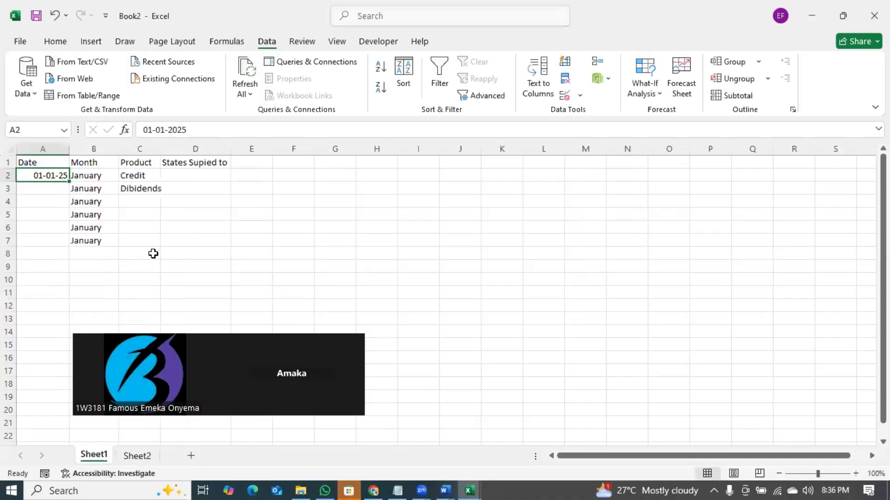
pyautogui.click(55, 188)
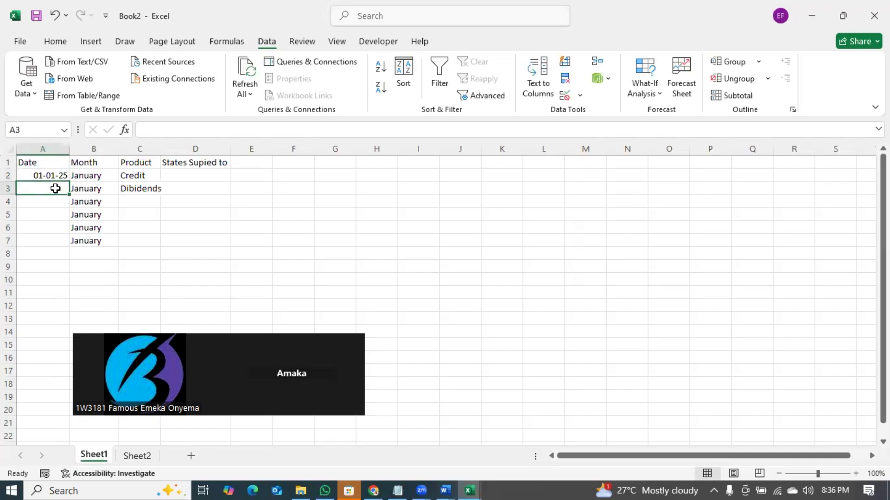
pyautogui.write('01-09-')
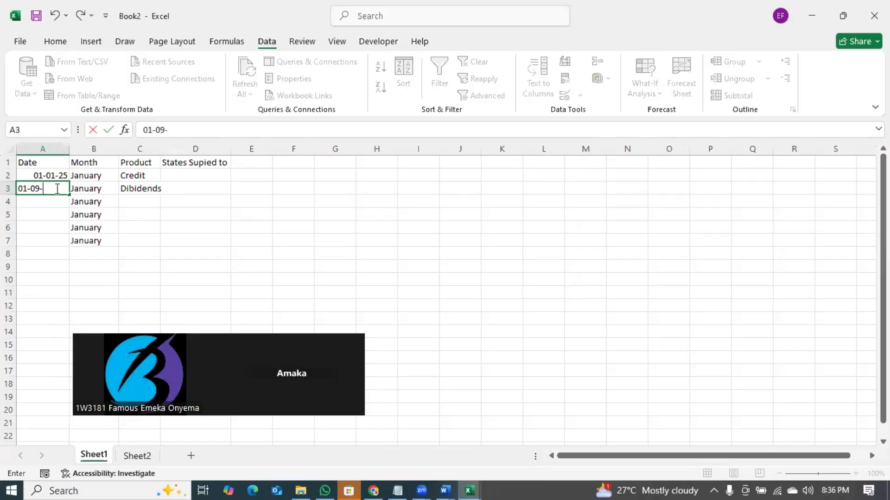
# - Finish entering 01-09-2025 in A3, then erase column A's mixed validation settings
pyautogui.write('2025')
pyautogui.press('Return')
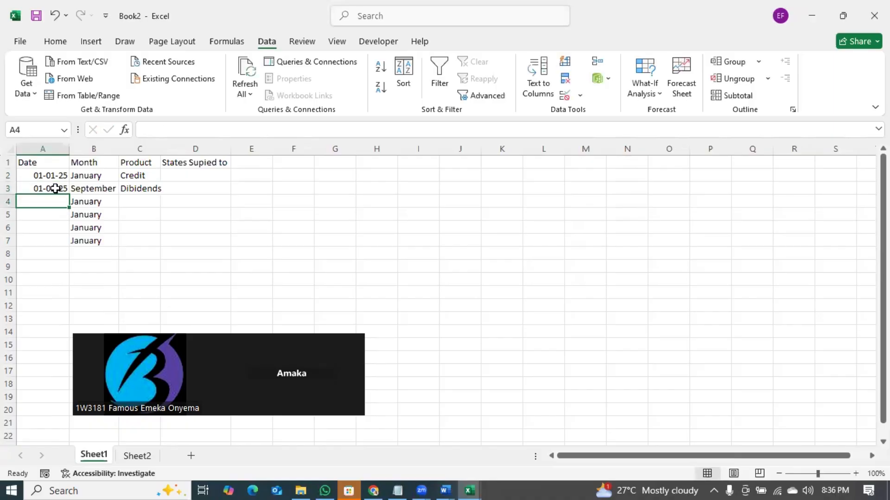
pyautogui.click(43, 149)
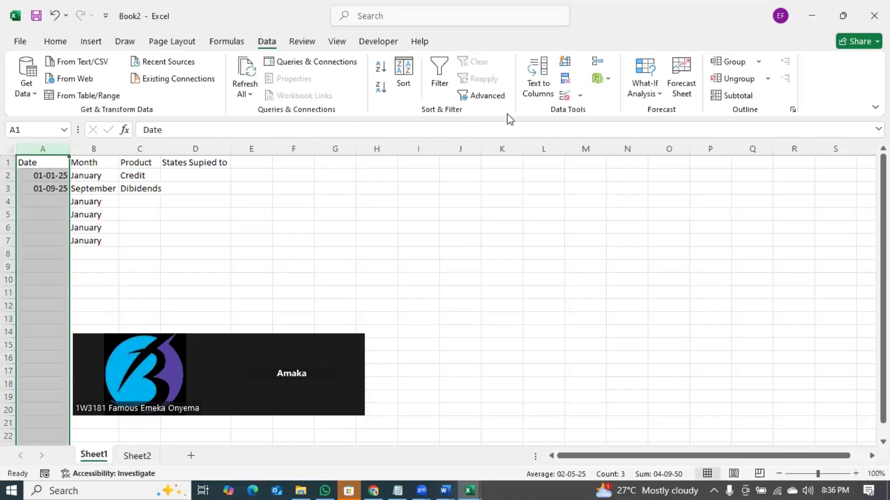
pyautogui.click(579, 95)
pyautogui.click(589, 114)
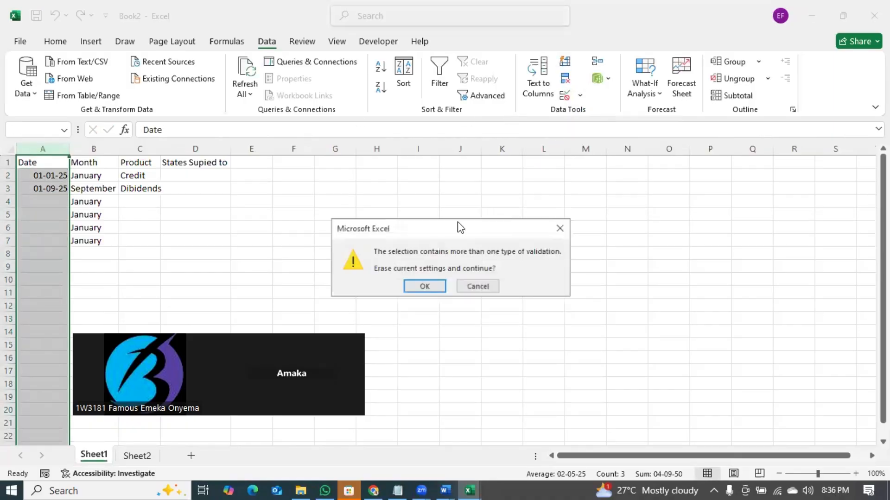
pyautogui.click(423, 287)
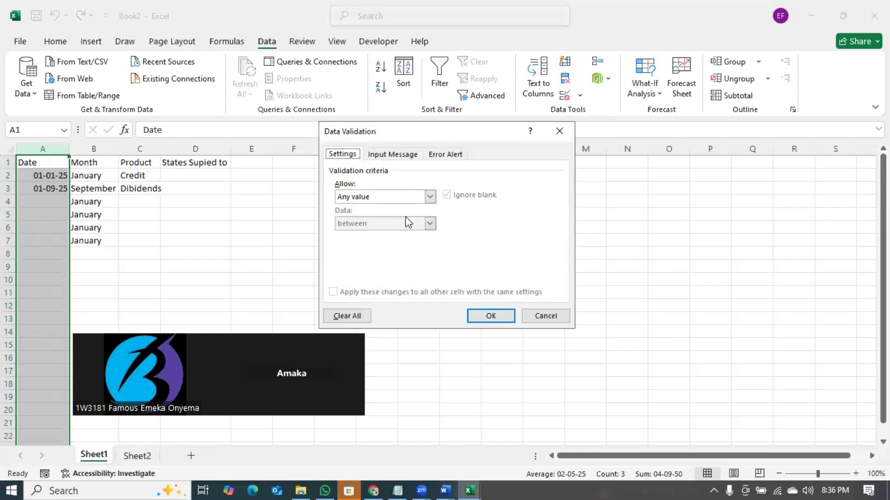
# - Set column A's validation to allow only a date equal to 01-05-2025
pyautogui.click(382, 197)
pyautogui.click(371, 240)
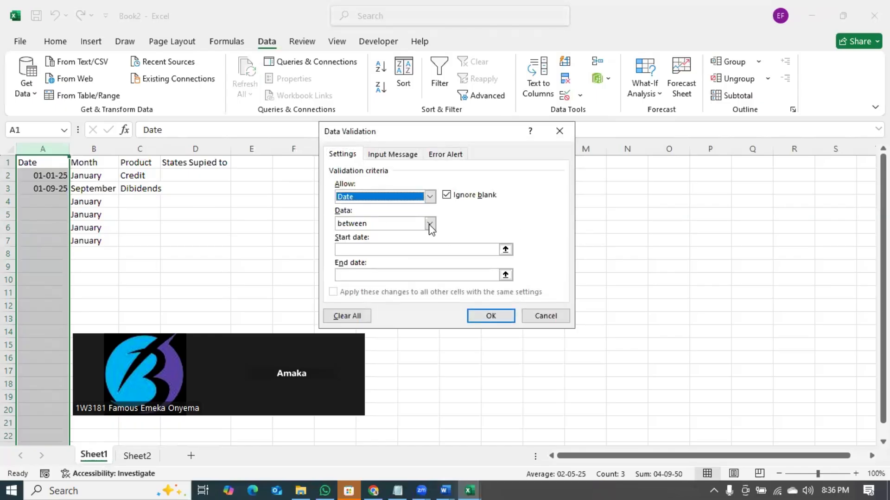
pyautogui.click(375, 223)
pyautogui.click(379, 251)
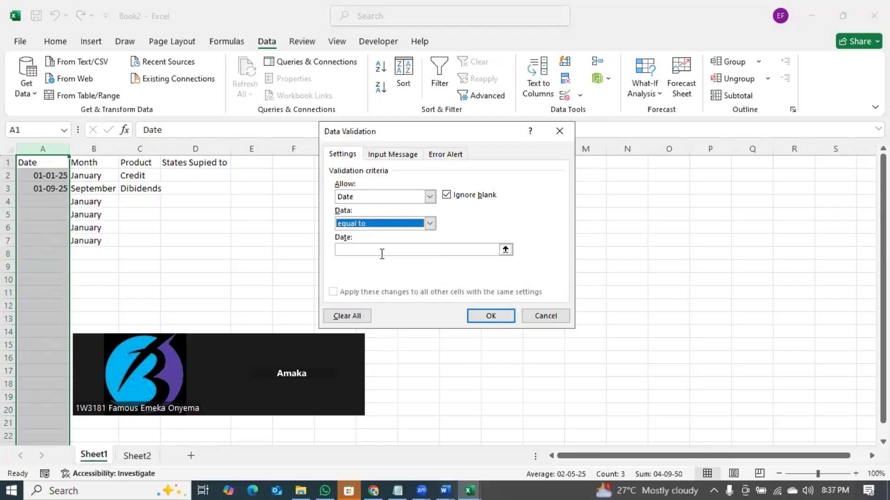
pyautogui.click(373, 249)
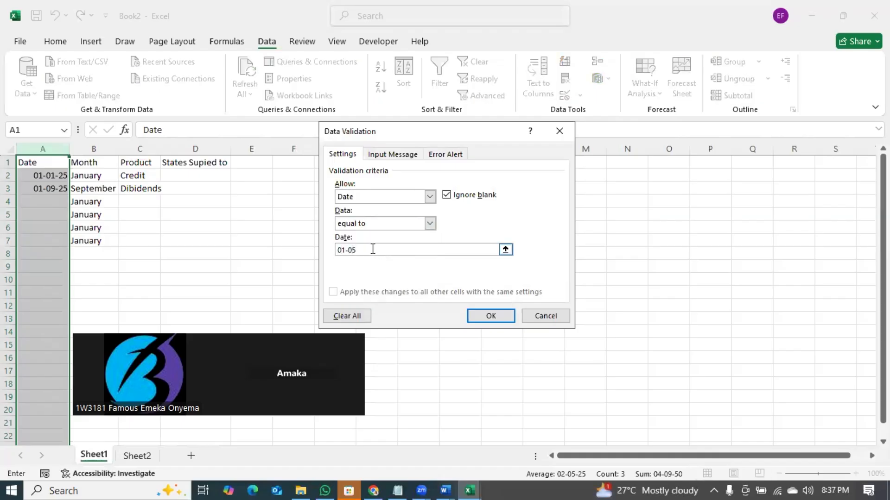
pyautogui.click(485, 317)
# - Try entering 01-09 in A4 and discard it when the date rule rejects it
pyautogui.click(54, 203)
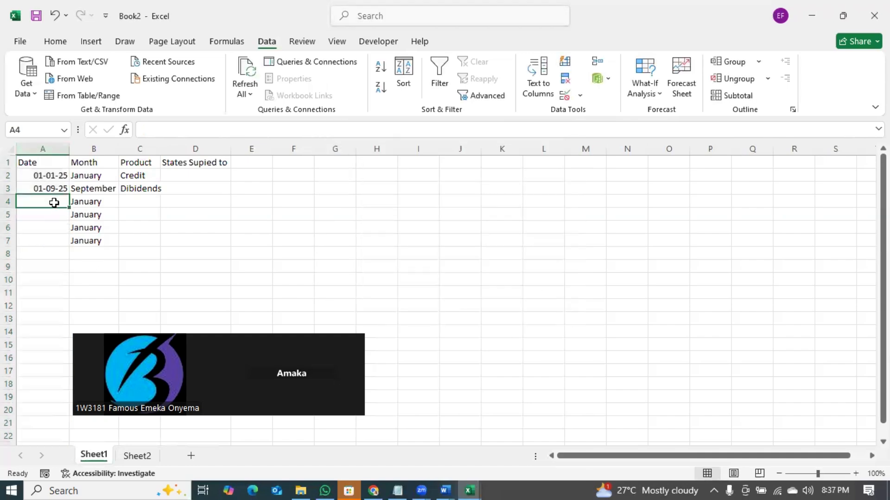
pyautogui.write('01-')
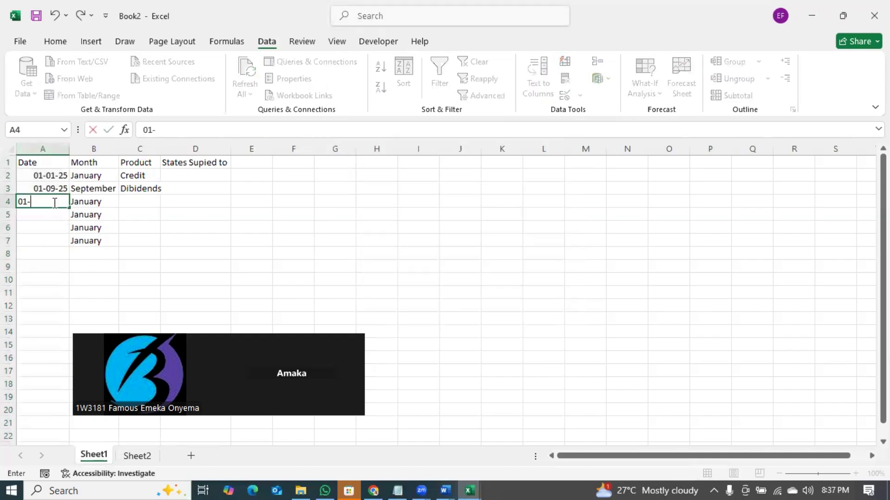
pyautogui.write('09-2025')
pyautogui.press('Return')
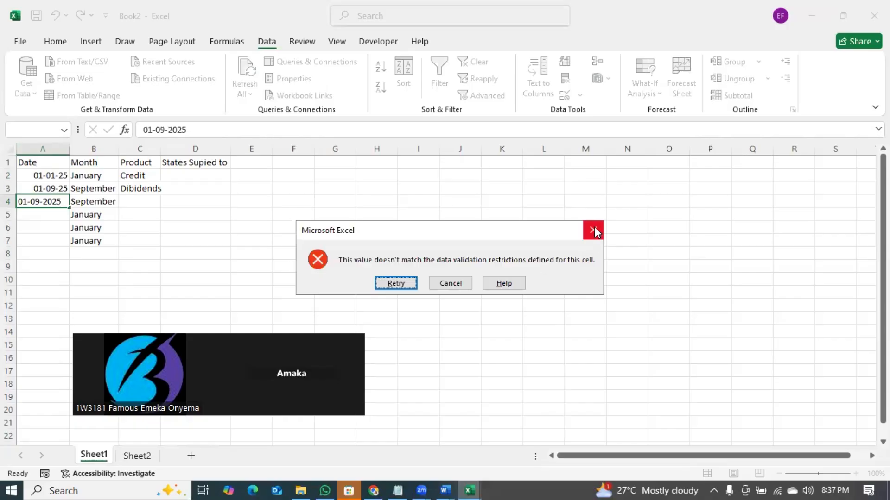
pyautogui.press('Escape')
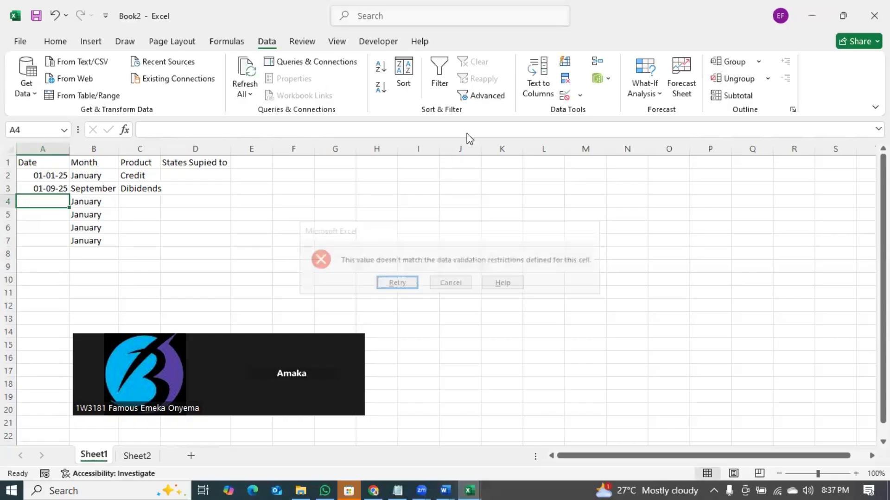
# - Open Protect Sheet for Sheet1, backing out of an accidental Insert dialog first
pyautogui.rightClick(100, 451)
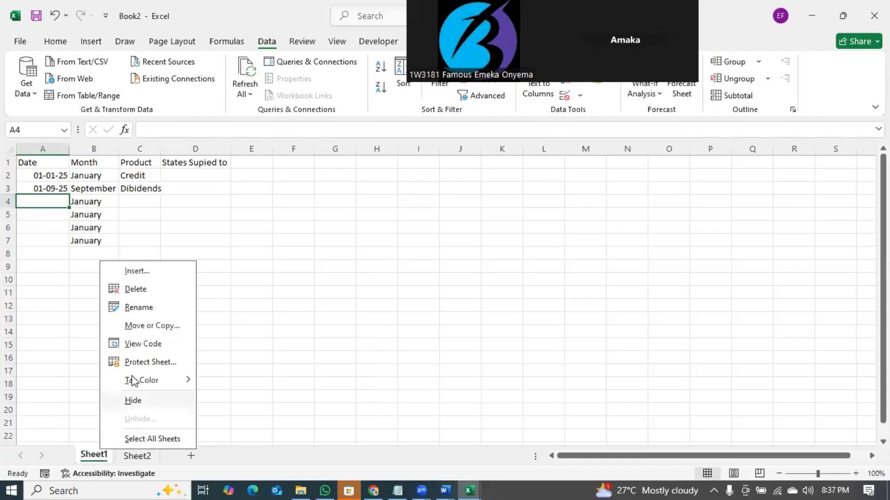
pyautogui.click(156, 271)
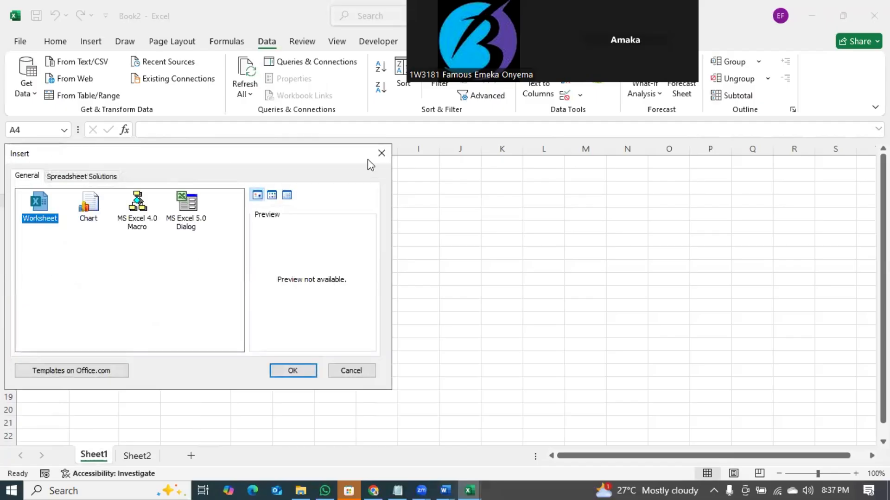
pyautogui.click(382, 150)
pyautogui.rightClick(90, 449)
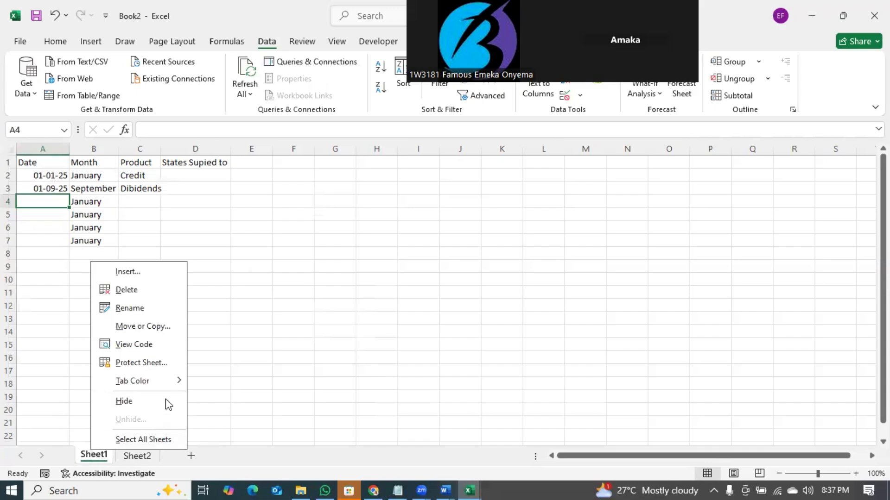
pyautogui.click(148, 362)
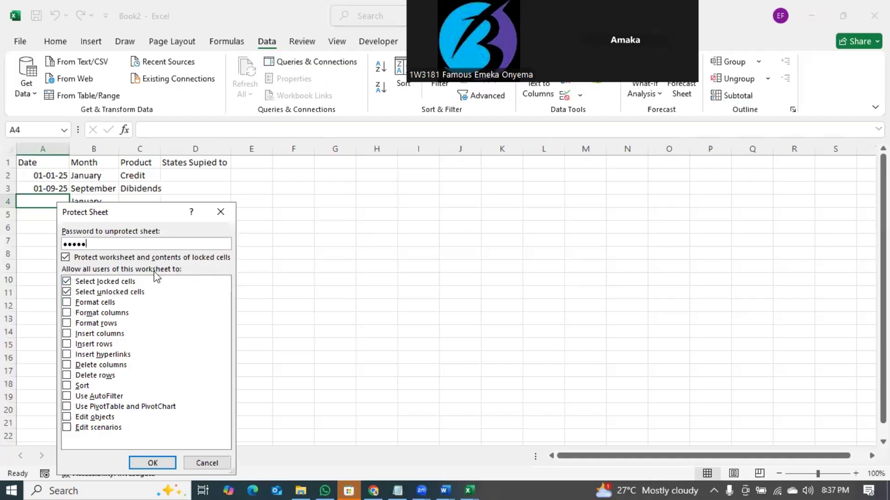
# - Permit only selecting locked/unlocked cells, deleting columns and deleting rows
pyautogui.click(68, 293)
pyautogui.click(69, 430)
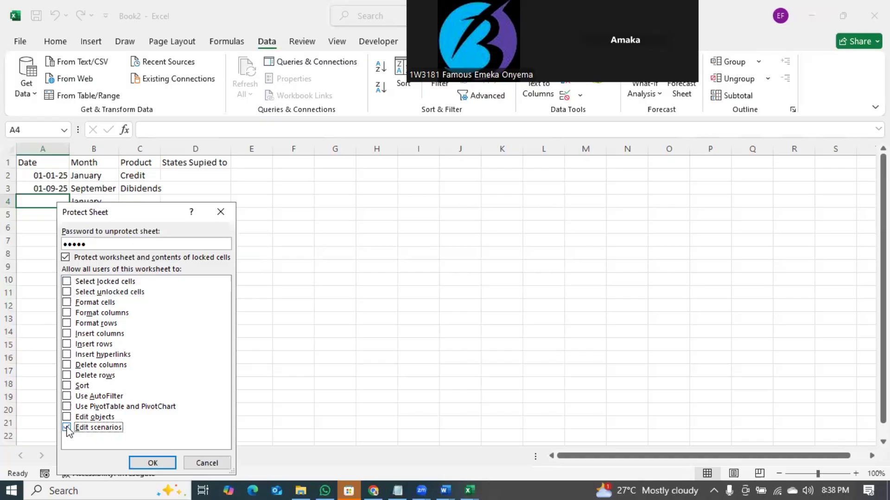
pyautogui.click(71, 305)
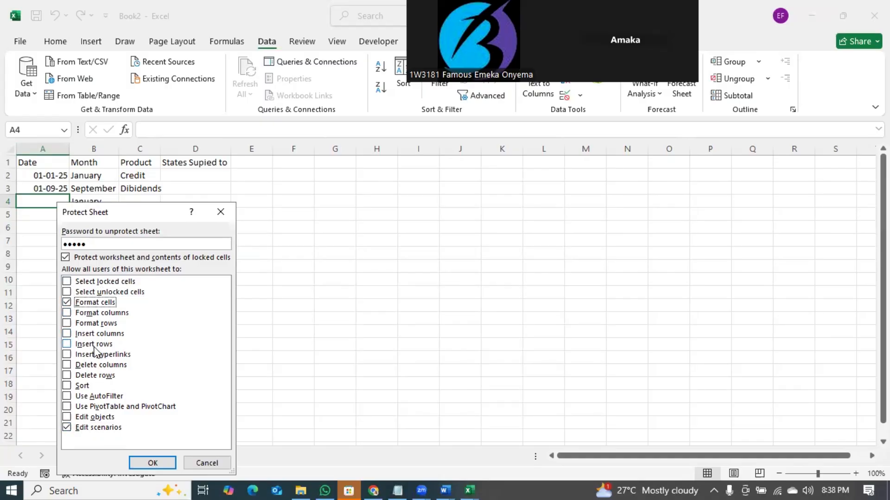
pyautogui.click(67, 302)
pyautogui.click(67, 429)
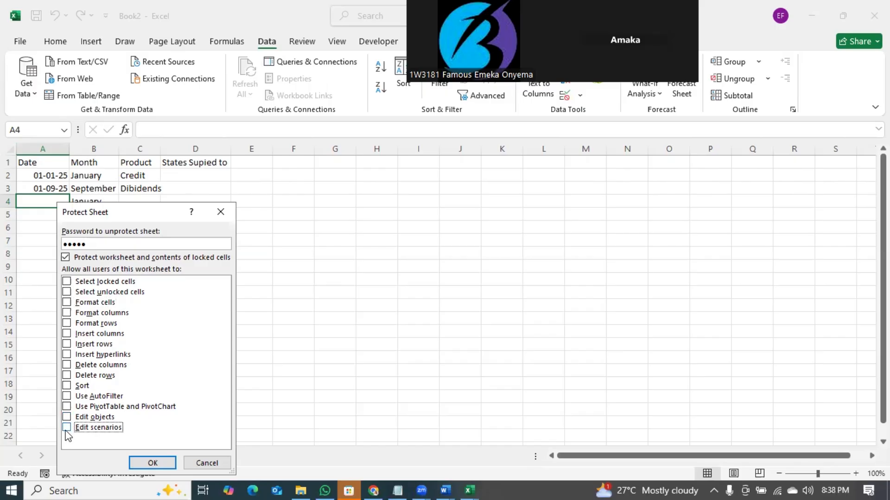
pyautogui.click(67, 366)
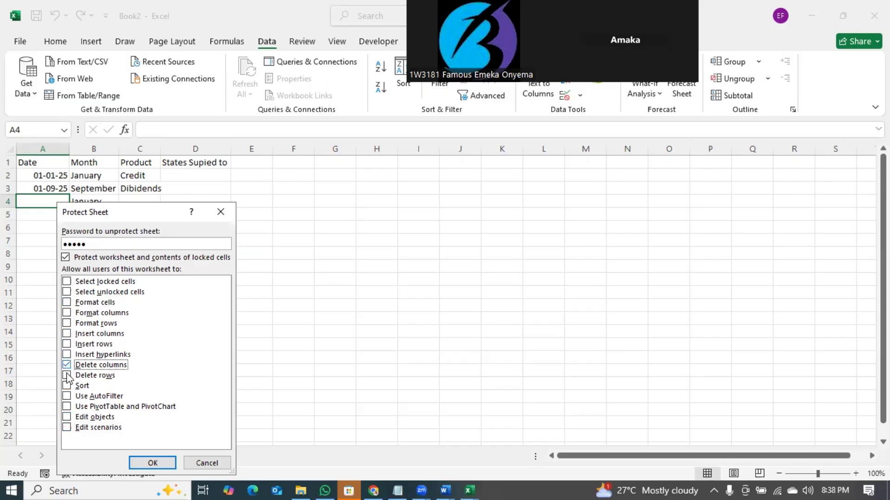
pyautogui.click(68, 375)
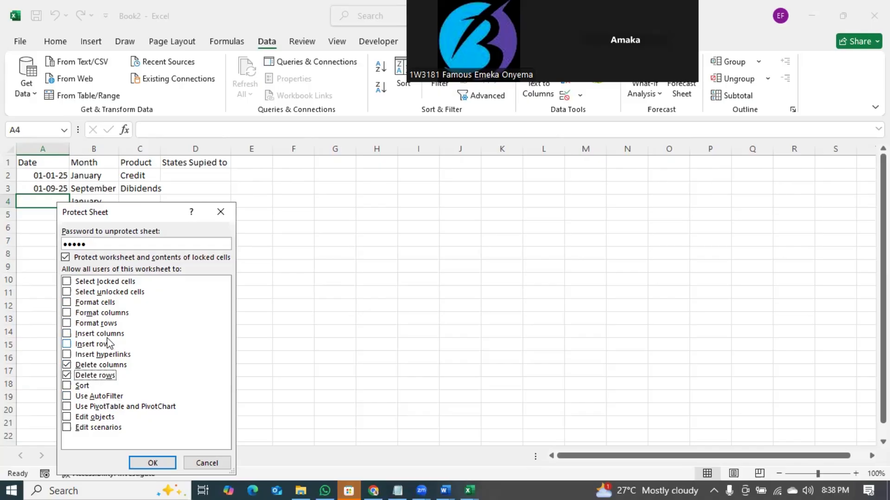
pyautogui.click(70, 283)
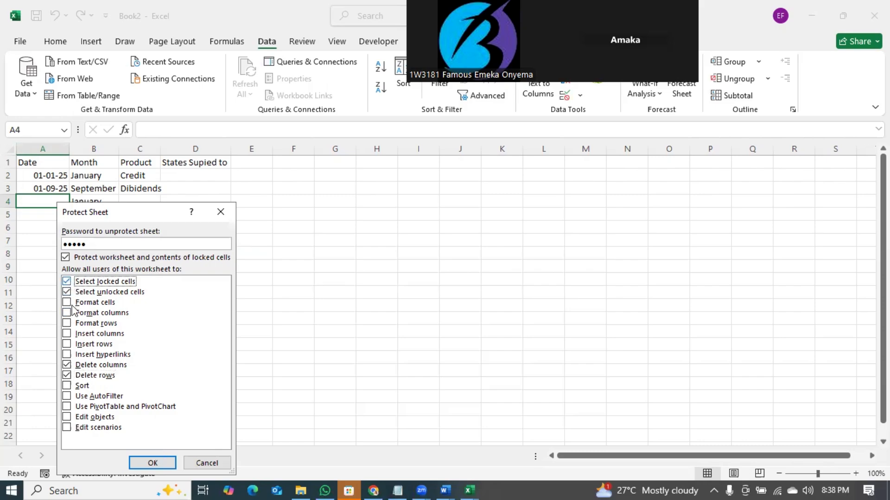
# - Submit the protection with a retyped confirmation password and dismiss the mismatch warning
pyautogui.click(156, 460)
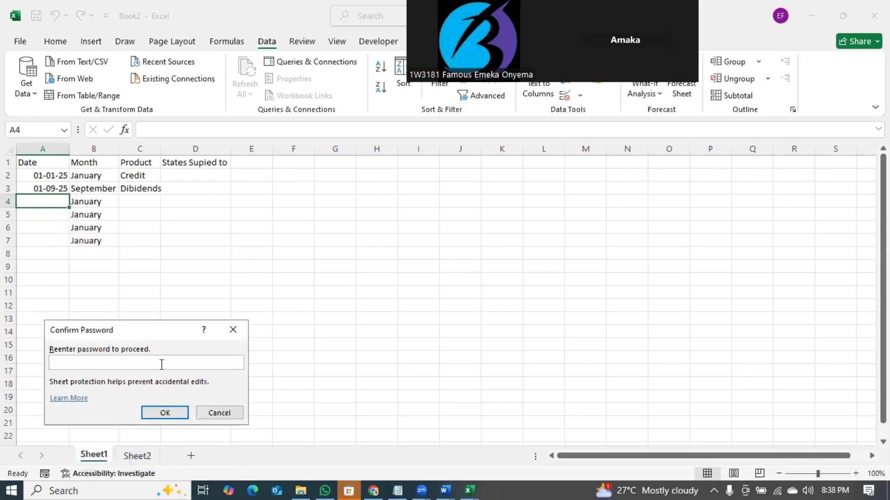
pyautogui.write('123')
pyautogui.click(172, 414)
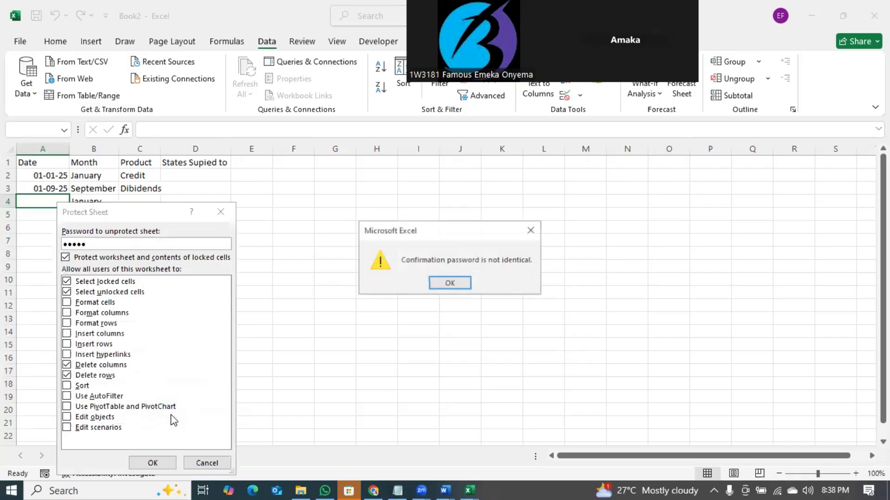
pyautogui.click(450, 284)
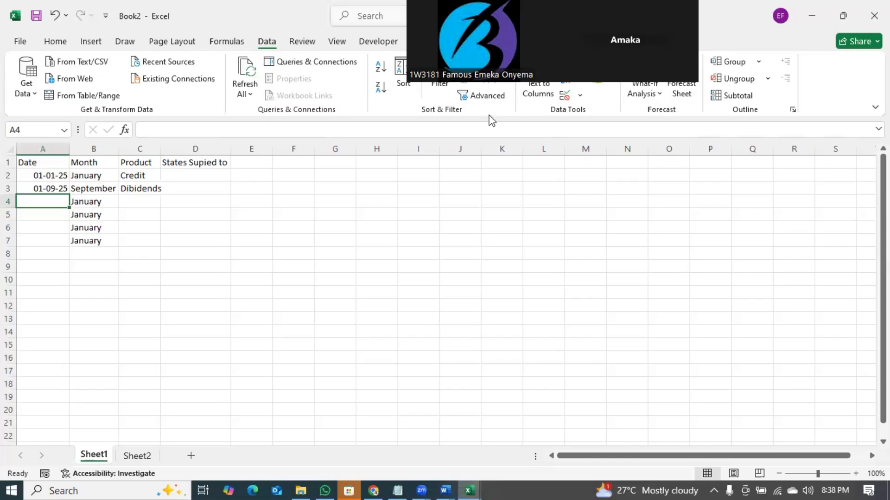
pyautogui.click(582, 97)
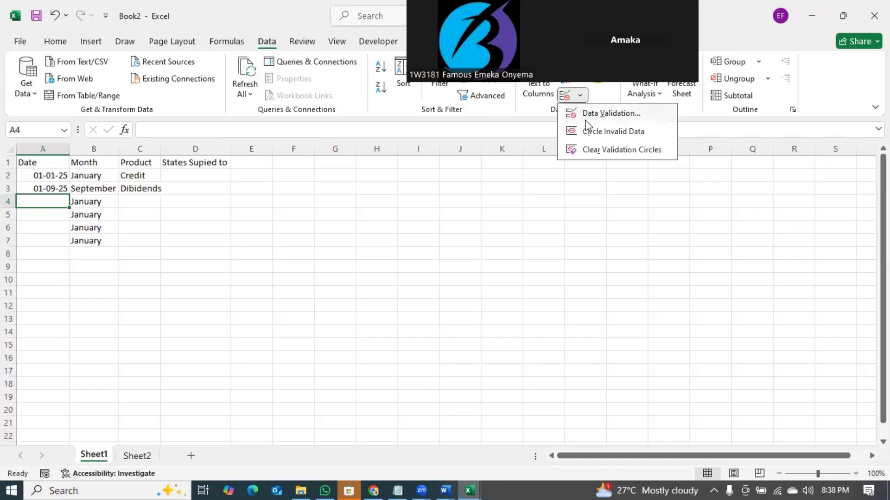
pyautogui.click(607, 112)
pyautogui.click(390, 197)
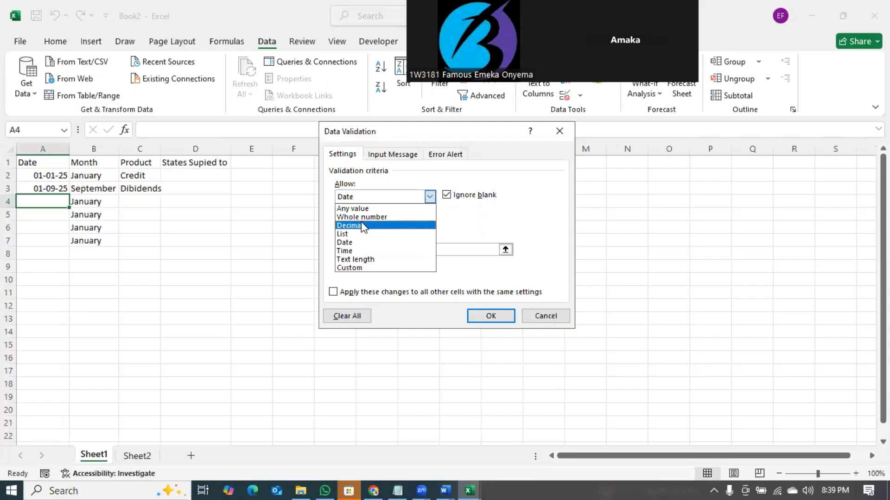
pyautogui.click(272, 272)
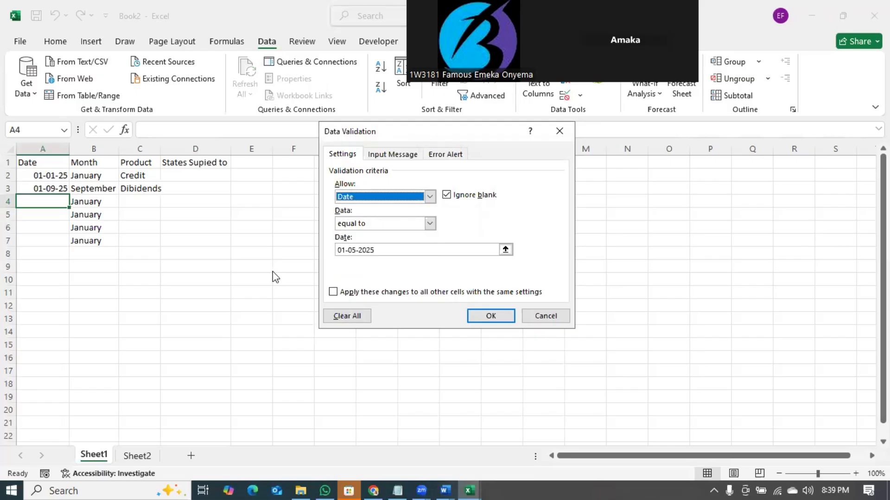
pyautogui.click(560, 131)
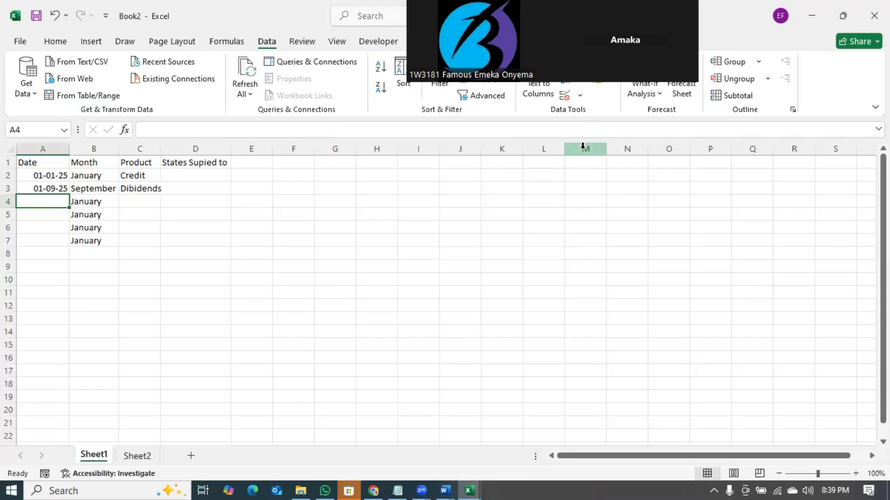
# - Give column A the custom date format dd-mm-yyyy
pyautogui.click(38, 149)
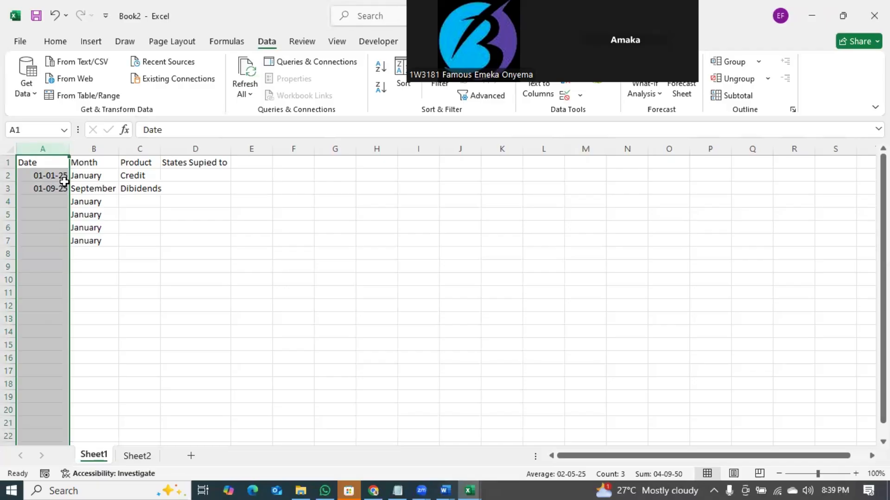
pyautogui.rightClick(55, 148)
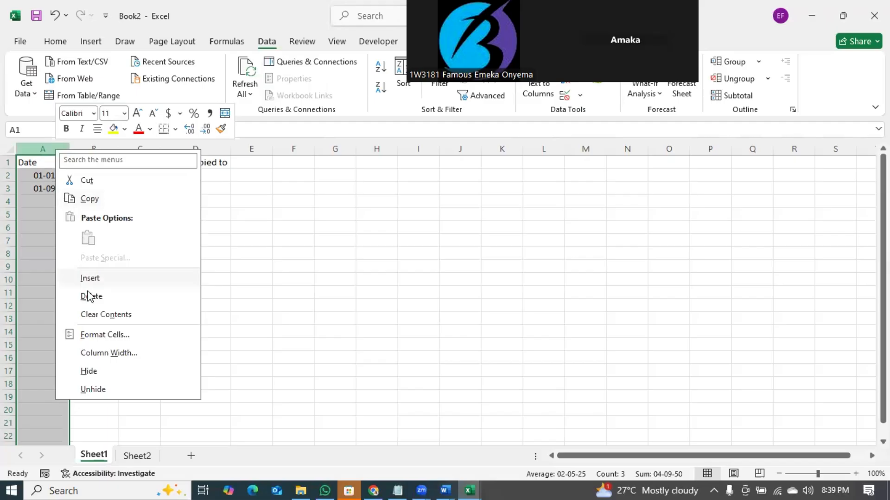
pyautogui.click(102, 339)
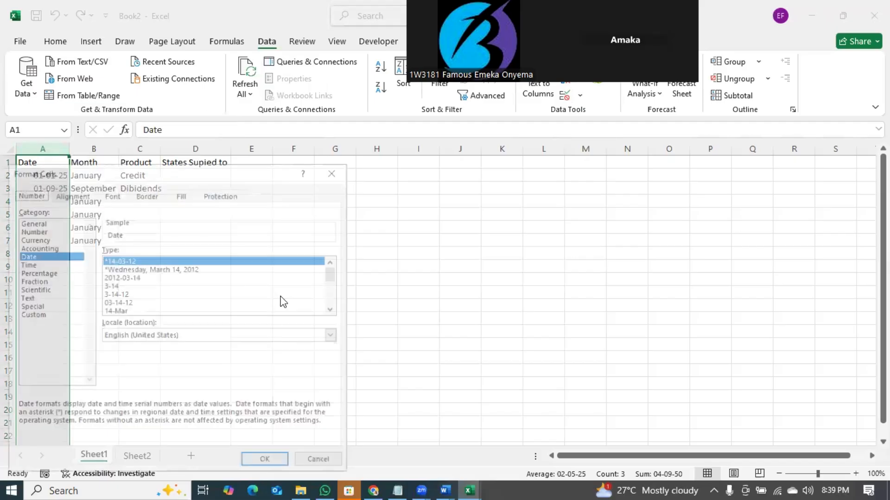
pyautogui.click(41, 316)
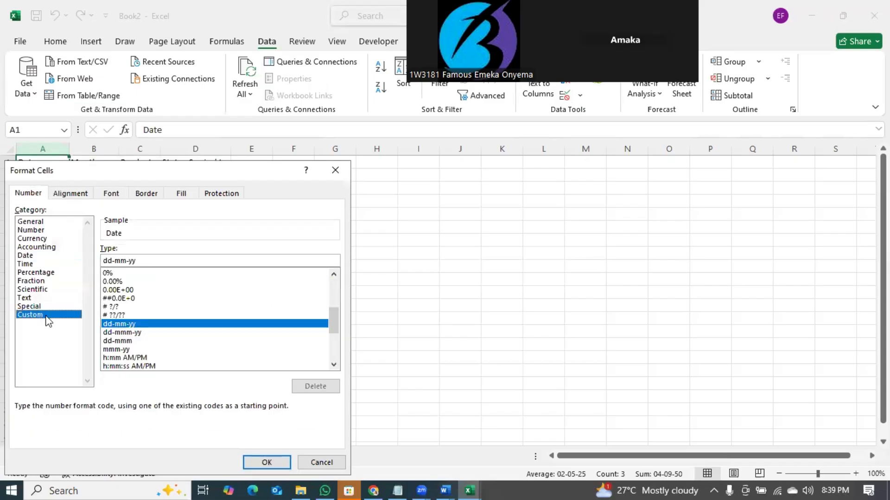
pyautogui.click(152, 260)
pyautogui.write('yy')
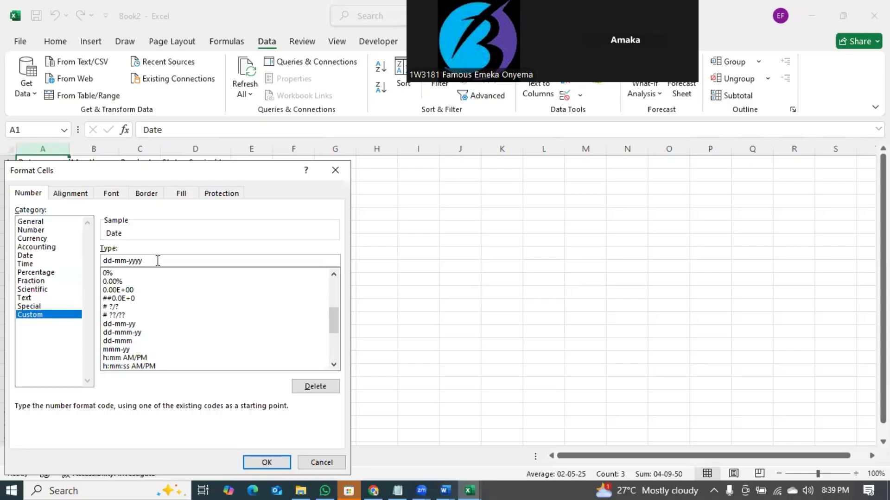
pyautogui.click(265, 461)
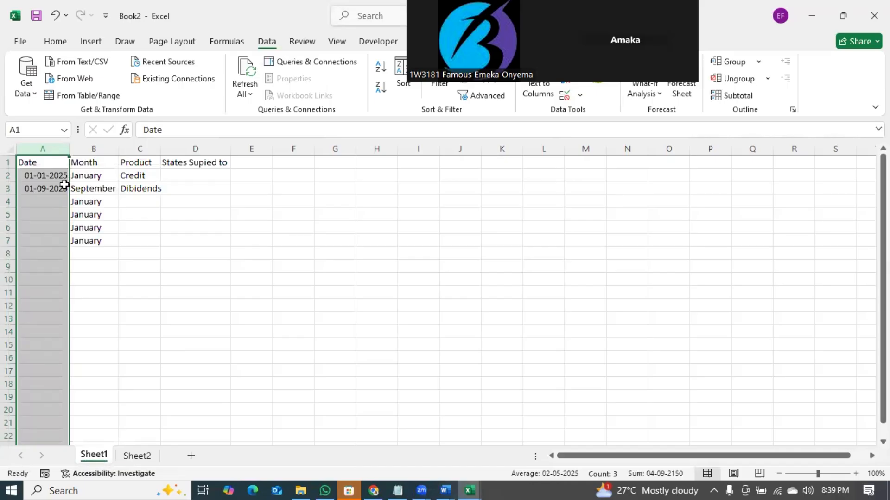
pyautogui.click(134, 148)
# - Insert a new column C before Product with the heading Year
pyautogui.rightClick(135, 149)
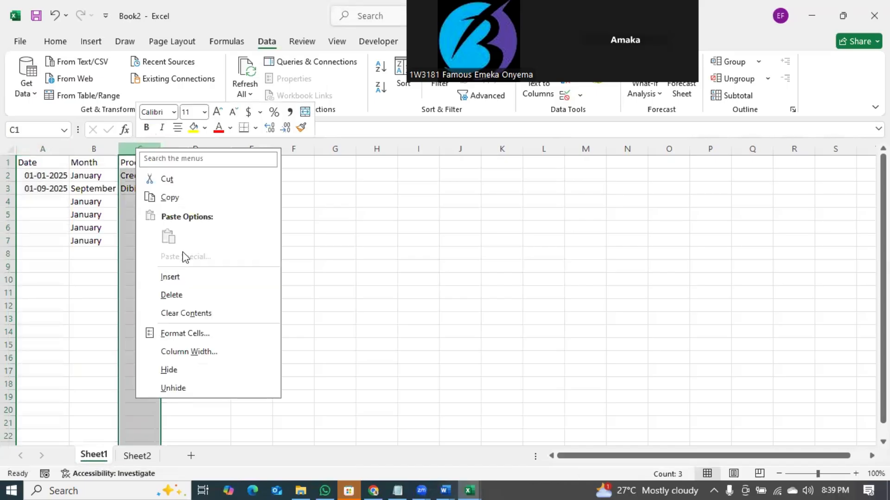
pyautogui.click(177, 278)
pyautogui.click(135, 163)
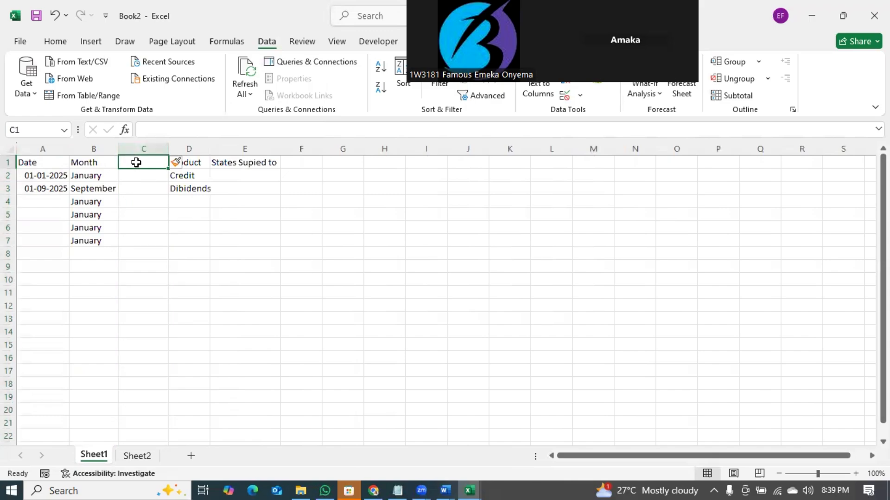
pyautogui.write('Year')
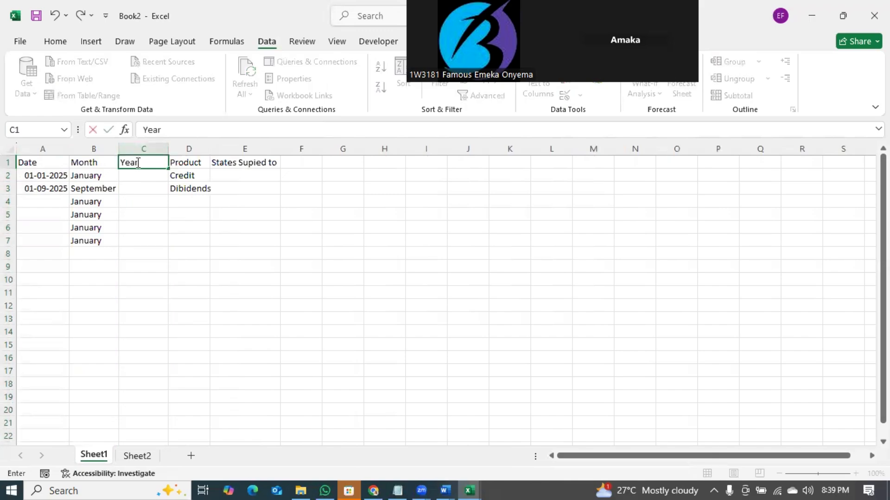
pyautogui.press('Return')
# - Enter =TEXT(A2,"yyyy") in C2 and fill it down to C7
pyautogui.write('=-')
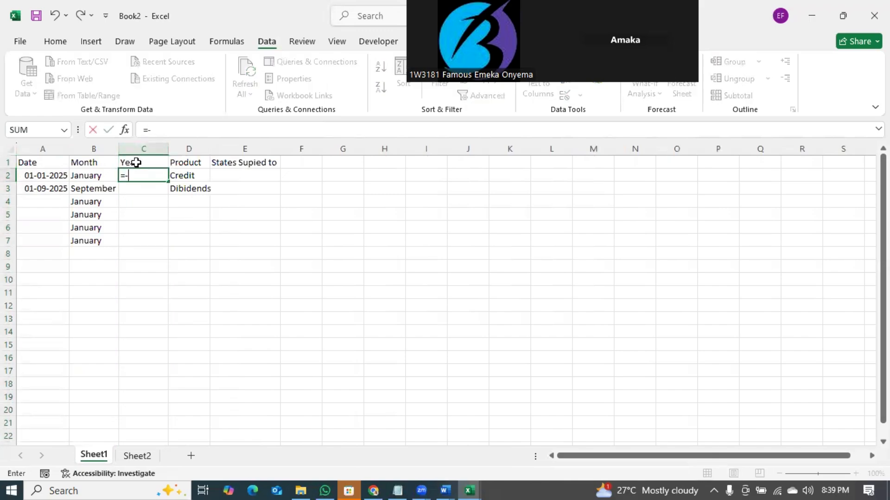
pyautogui.write('tex')
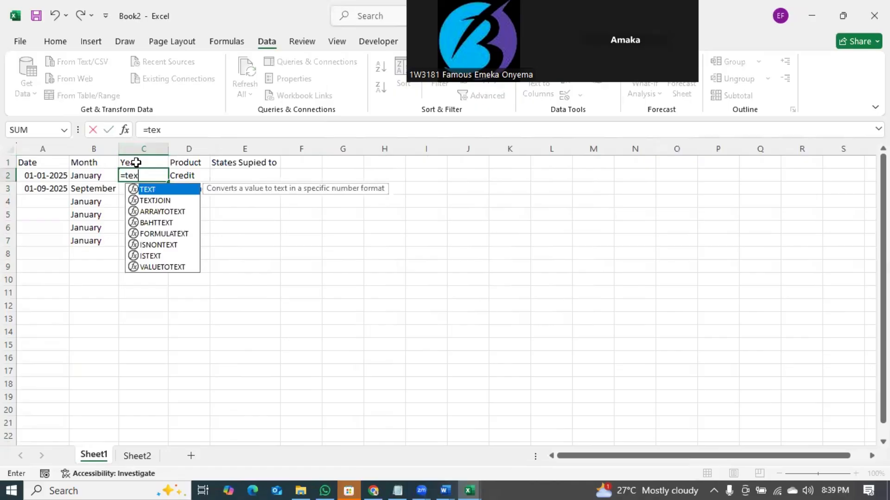
pyautogui.press('Tab')
pyautogui.click(60, 178)
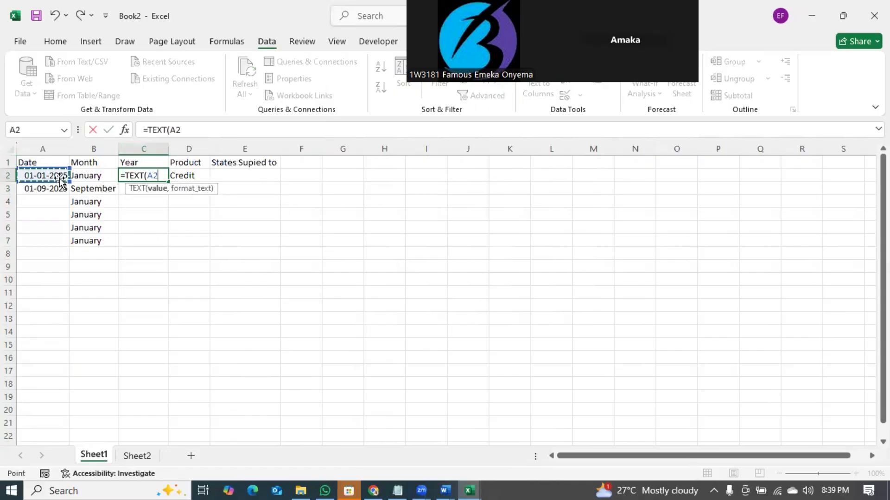
pyautogui.write(',"yy')
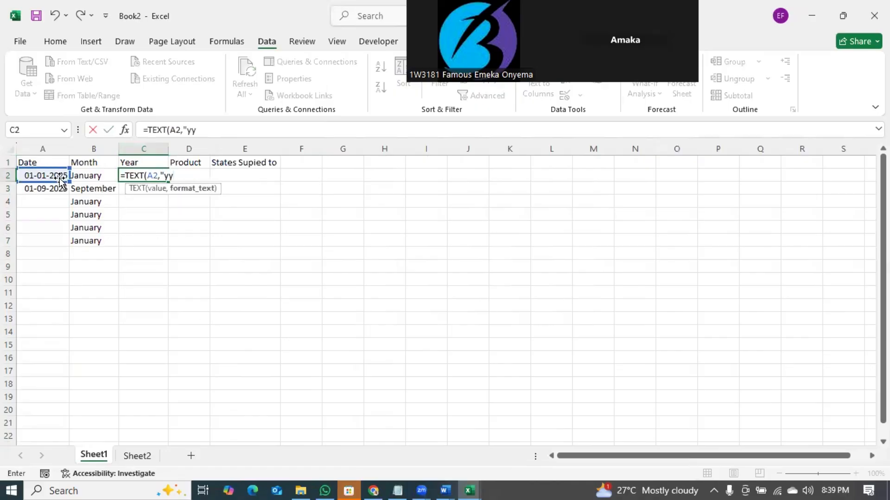
pyautogui.write('yy"')
pyautogui.press('Return')
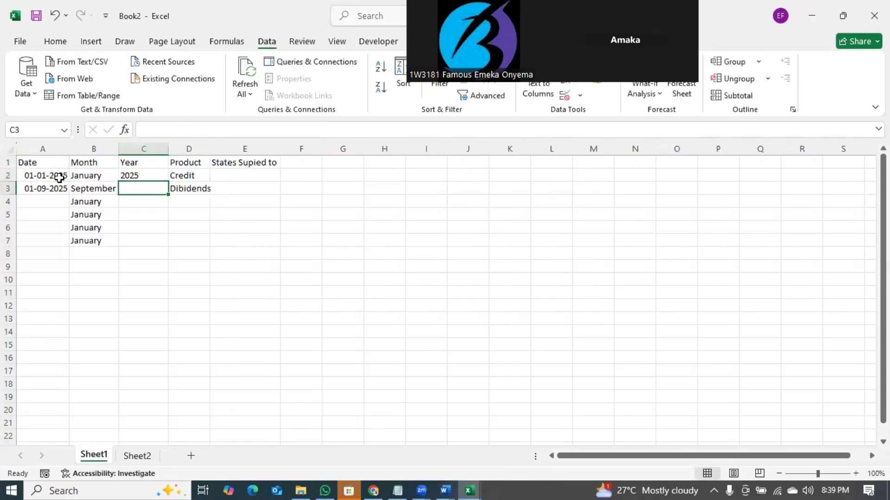
pyautogui.click(141, 176)
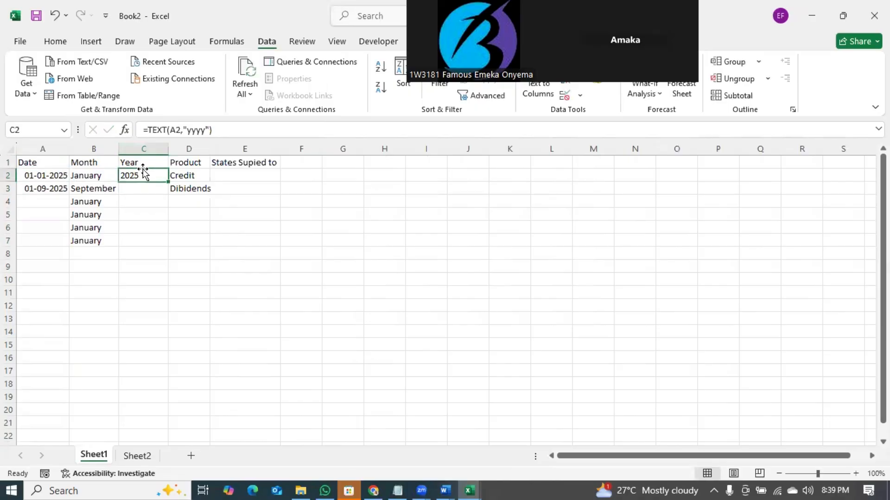
pyautogui.doubleClick(168, 181)
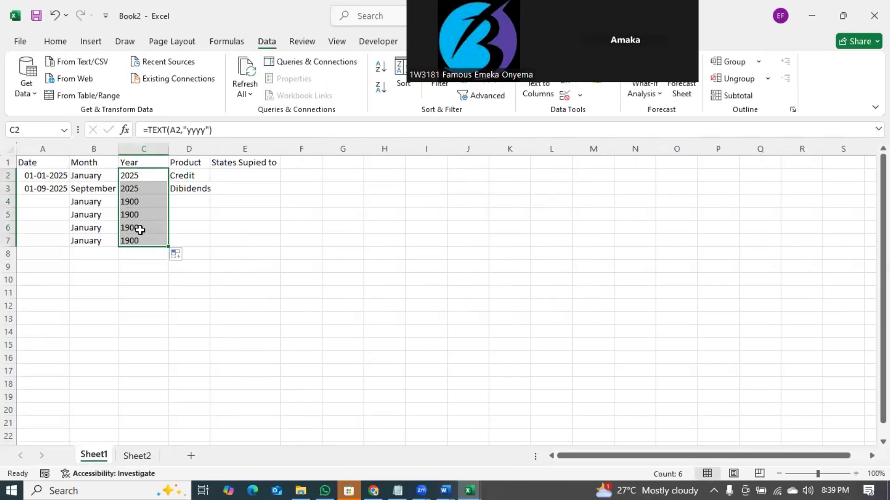
pyautogui.click(255, 244)
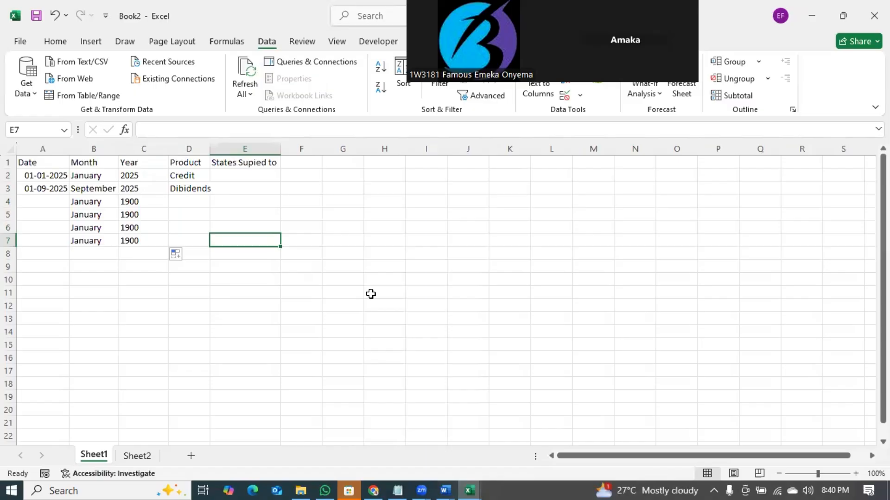
pyautogui.moveTo(369, 294); pyautogui.dragTo(228, 218)
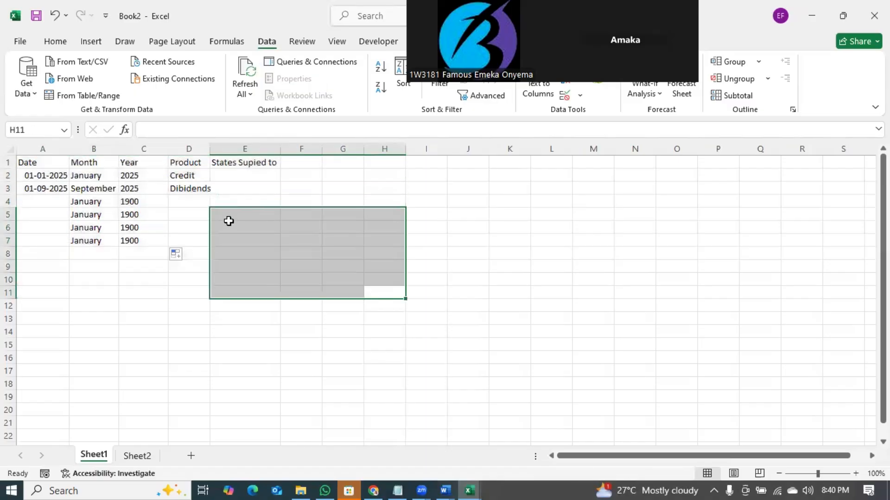
pyautogui.click(229, 227)
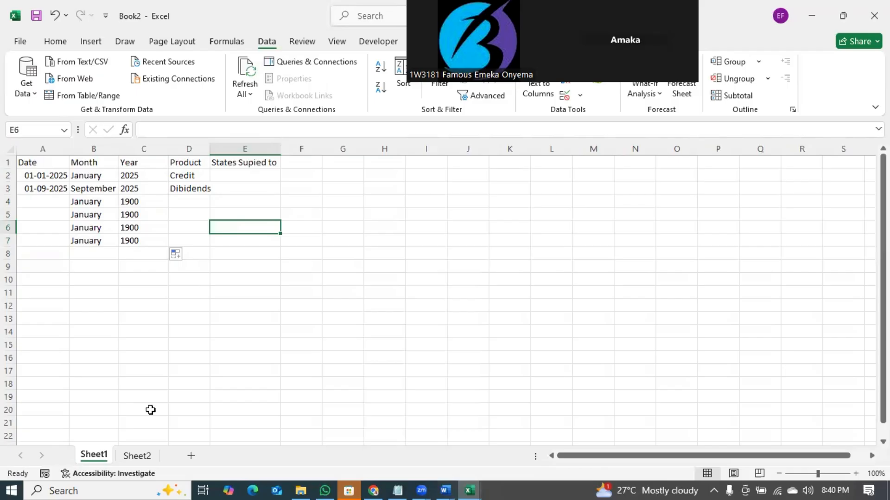
# - Rename the second sheet to Keys
pyautogui.click(137, 456)
pyautogui.rightClick(137, 456)
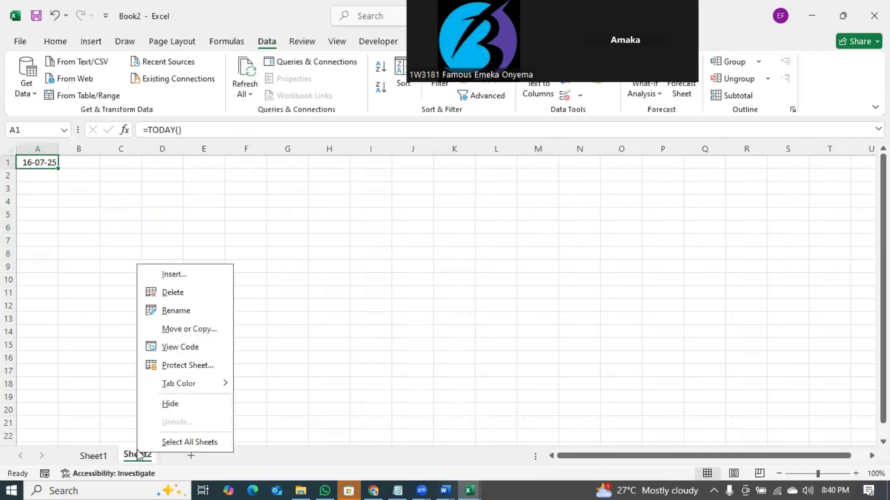
pyautogui.click(182, 311)
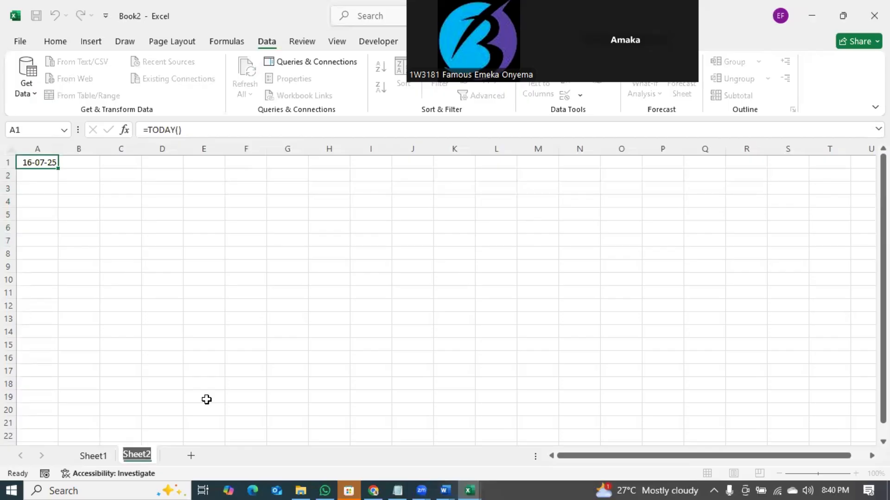
pyautogui.write('Keys')
pyautogui.press('Return')
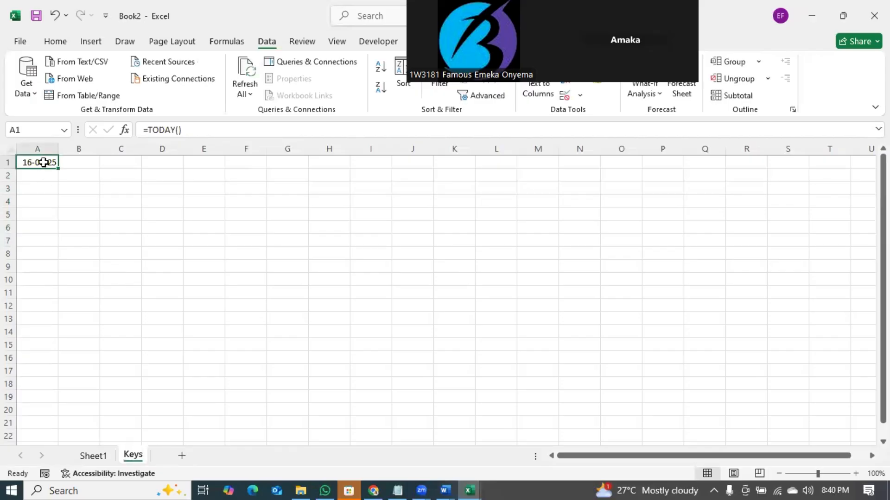
# - List Milk, Sugar, Flour, Soap and Mayo in cells A1 to A5
pyautogui.write('Milk')
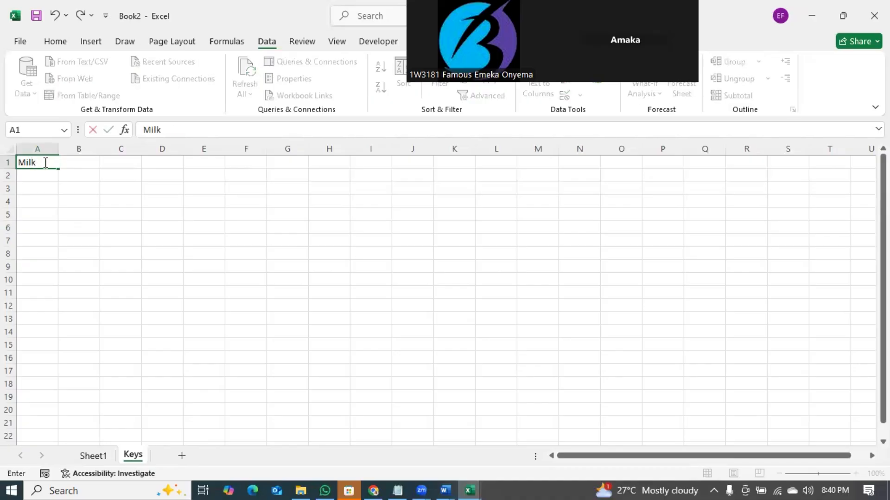
pyautogui.press('Return')
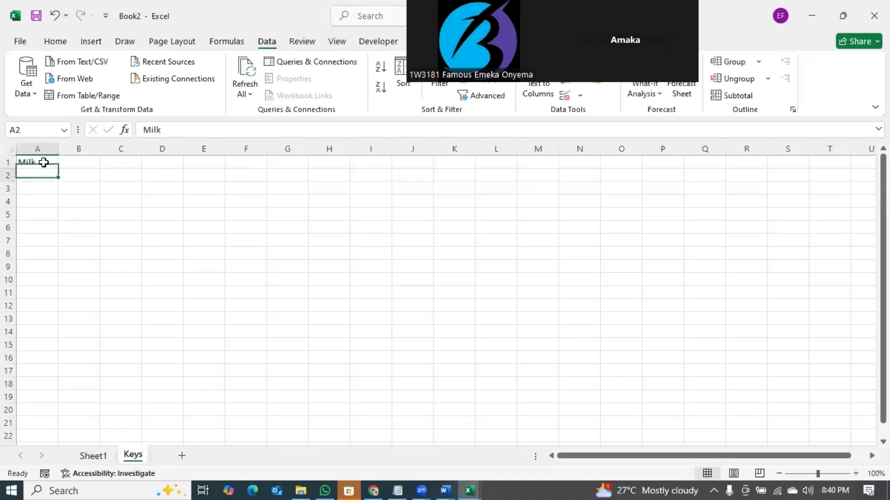
pyautogui.write('SUgar')
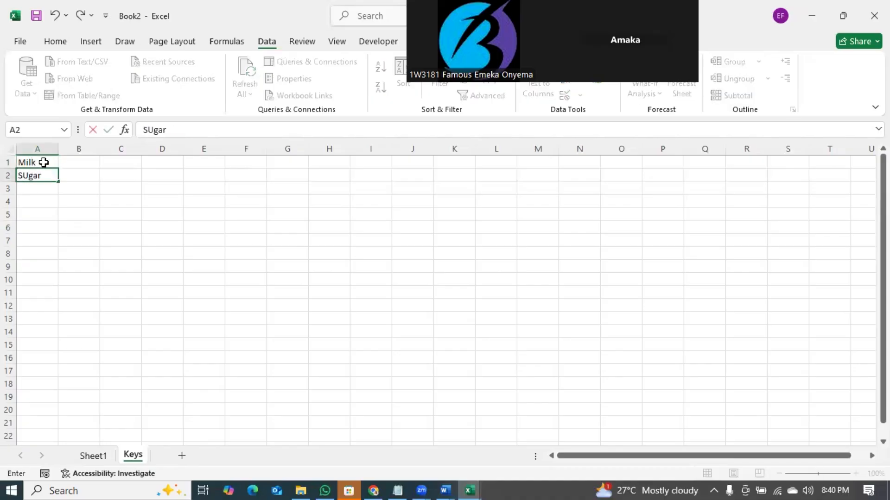
pyautogui.press('Return')
pyautogui.write('F')
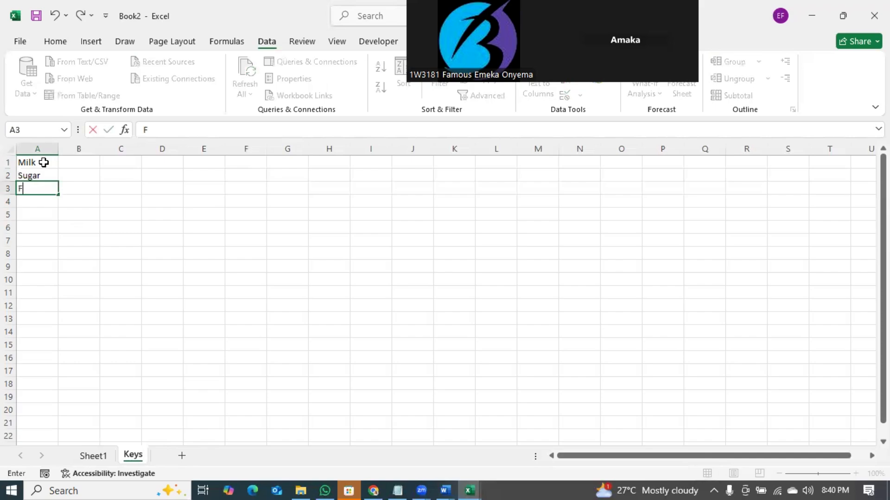
pyautogui.write('lour')
pyautogui.press('Return')
pyautogui.write('Soap')
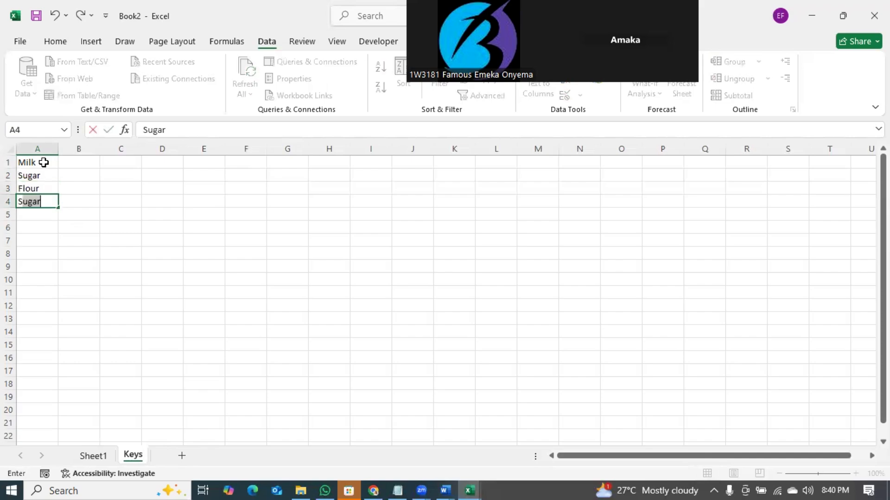
pyautogui.press('Return')
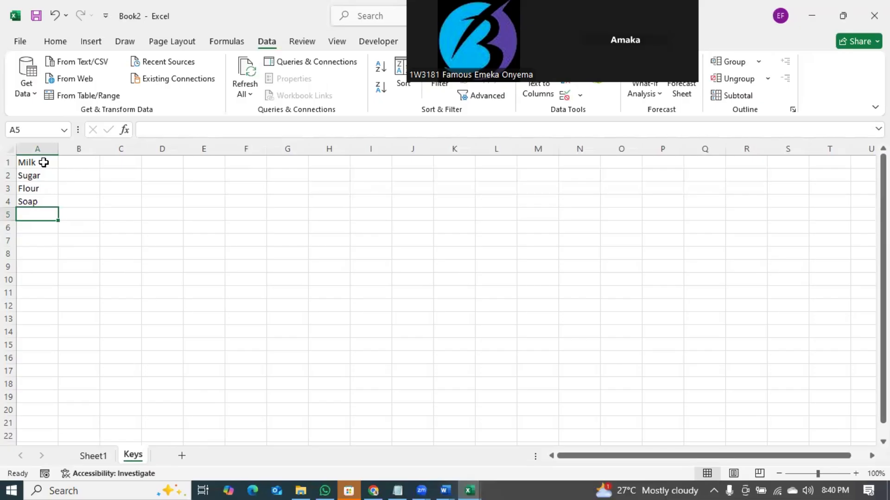
pyautogui.write('Mayo')
pyautogui.press('Return')
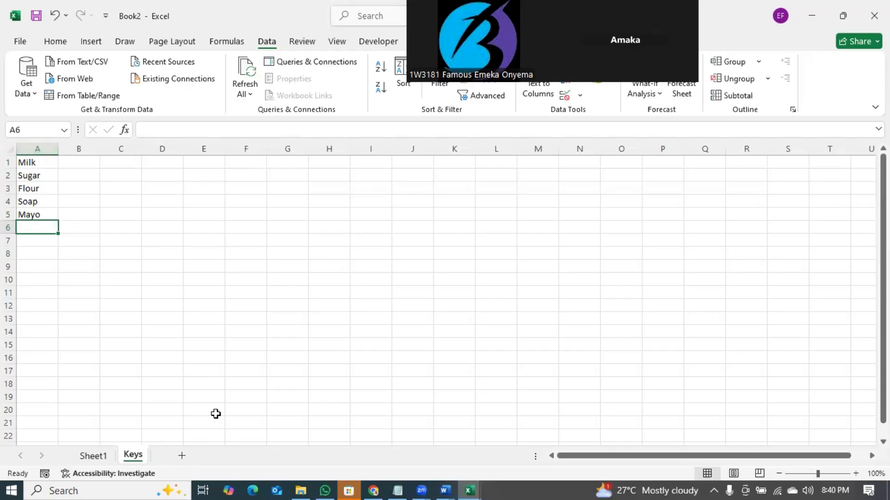
# - On Sheet1, clear D2's validation list and point its source at column D
pyautogui.click(93, 455)
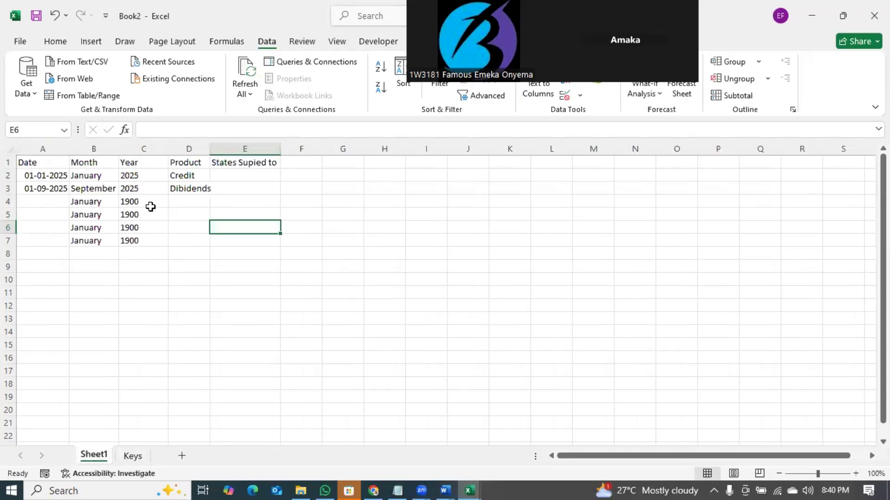
pyautogui.click(197, 180)
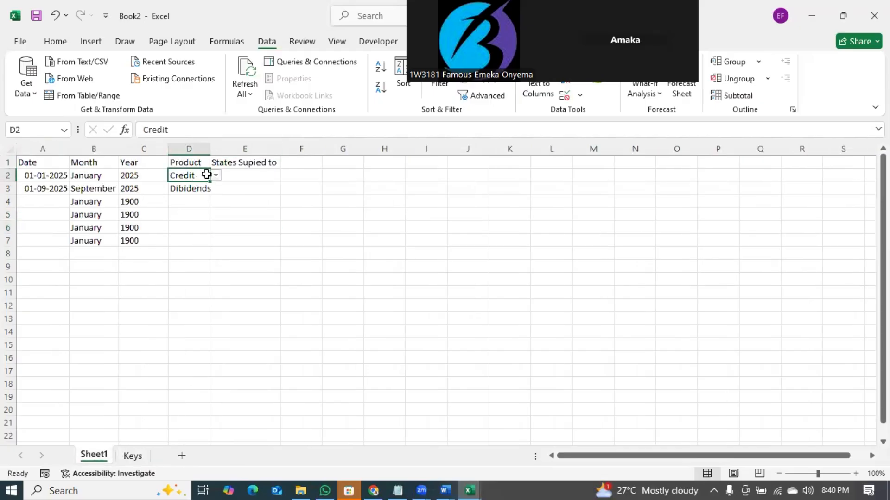
pyautogui.click(580, 95)
pyautogui.click(592, 114)
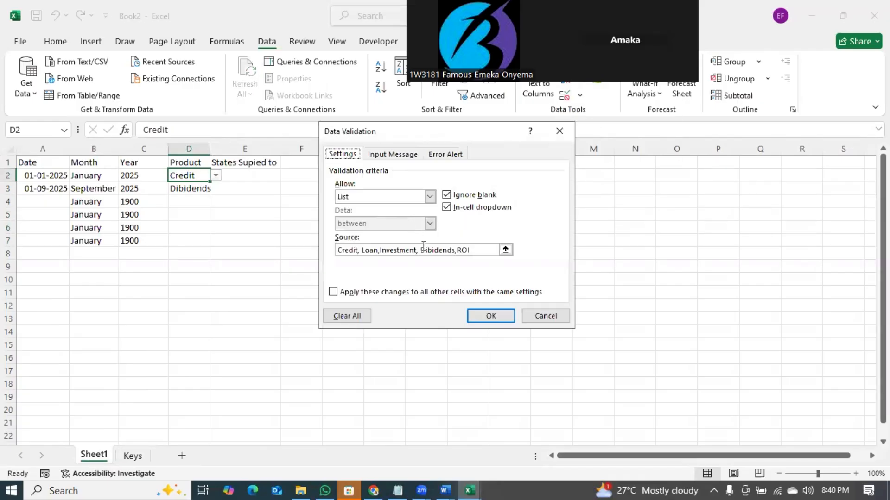
pyautogui.click(472, 251)
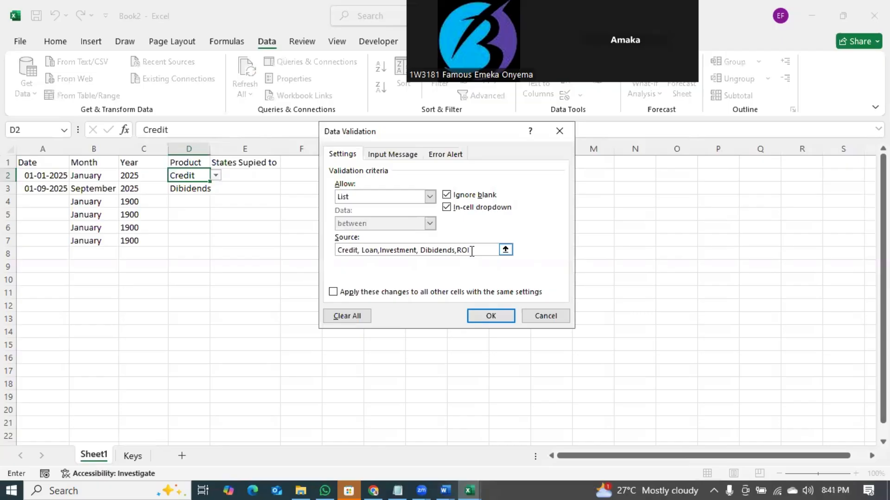
pyautogui.moveTo(472, 251); pyautogui.dragTo(319, 241)
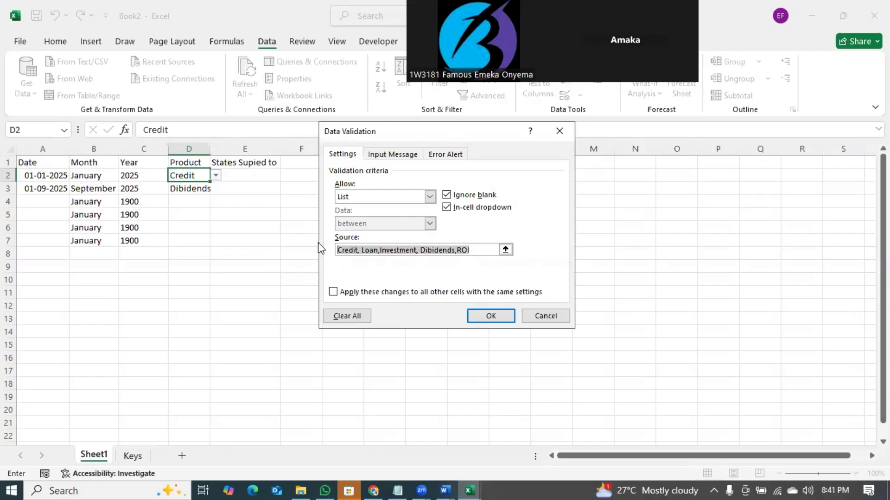
pyautogui.press('BackSpace')
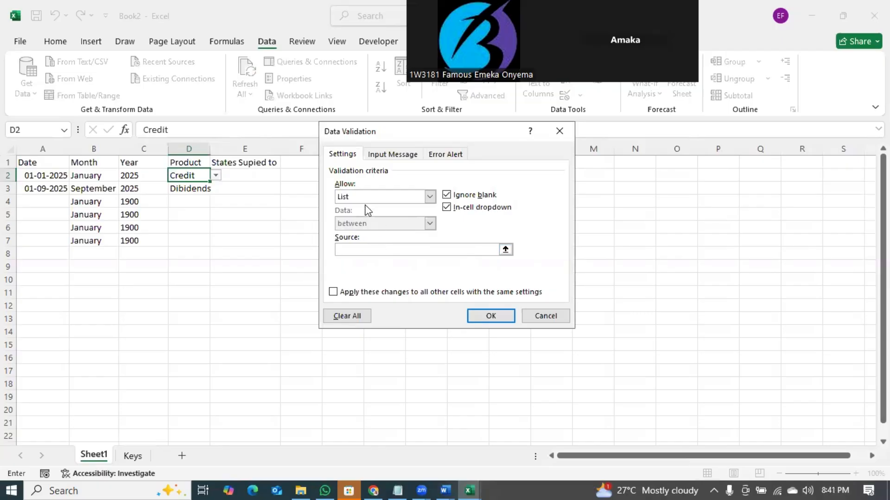
pyautogui.click(206, 148)
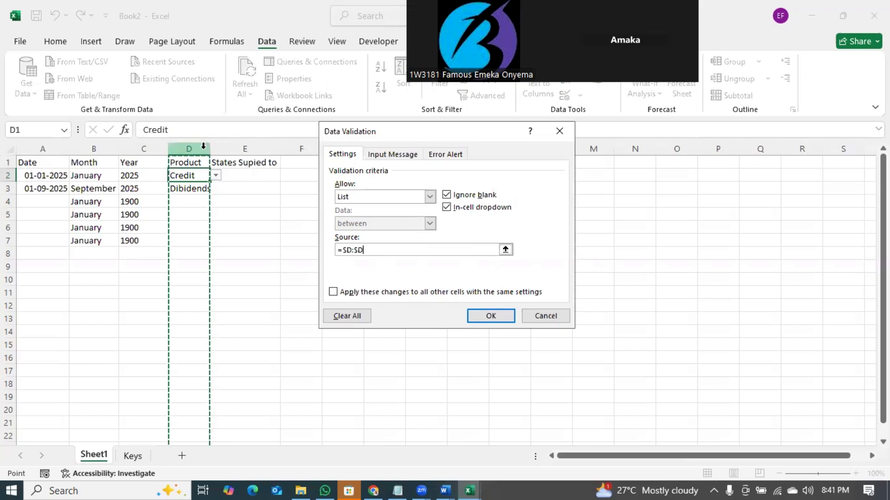
pyautogui.press('Return')
# - Set the whole Product column's list source to =Keys!$A:$A
pyautogui.click(194, 149)
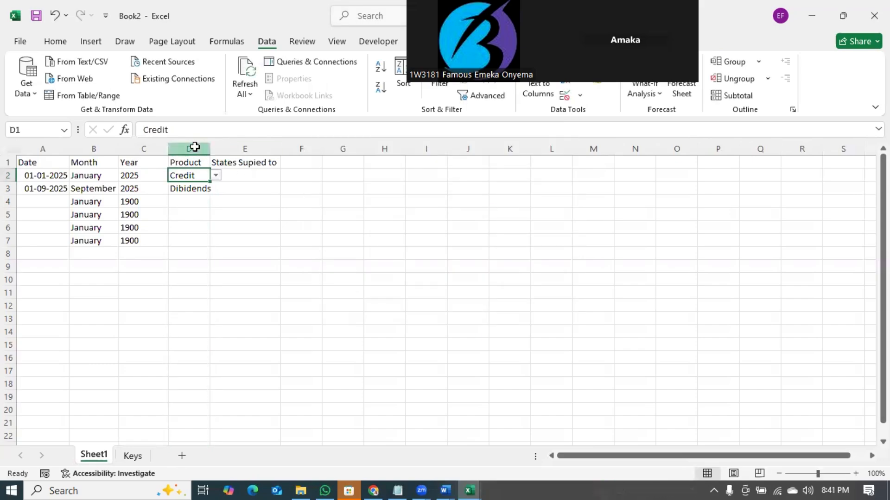
pyautogui.click(579, 95)
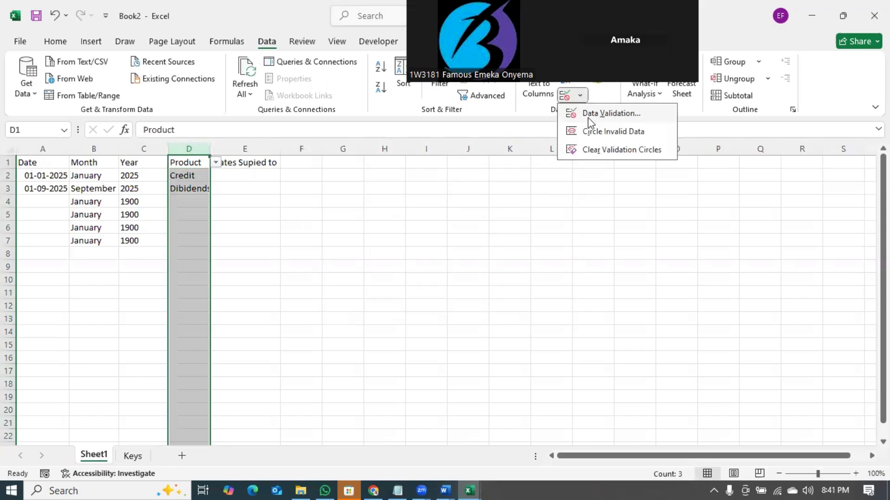
pyautogui.click(596, 112)
pyautogui.moveTo(470, 250); pyautogui.dragTo(324, 248)
pyautogui.press('BackSpace')
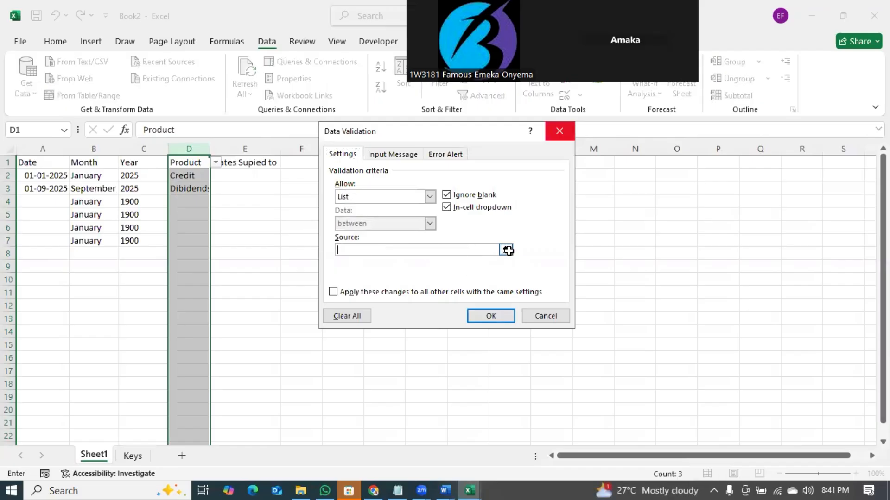
pyautogui.click(505, 250)
pyautogui.click(145, 455)
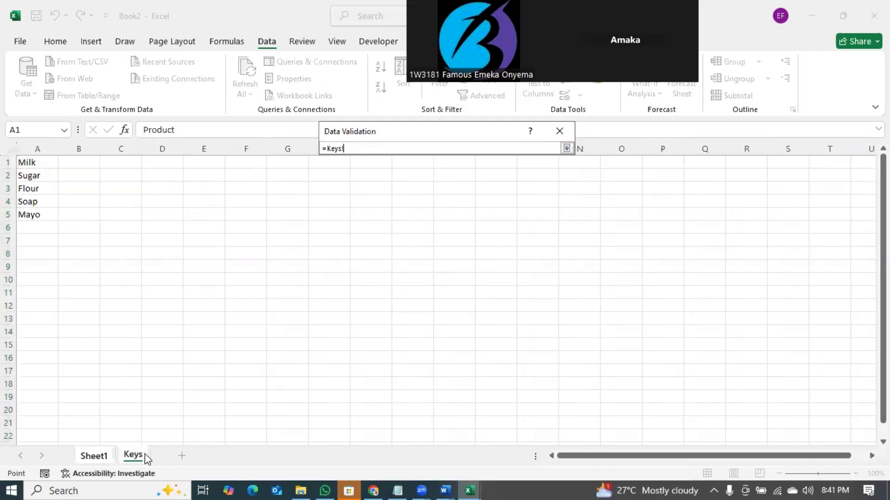
pyautogui.click(37, 147)
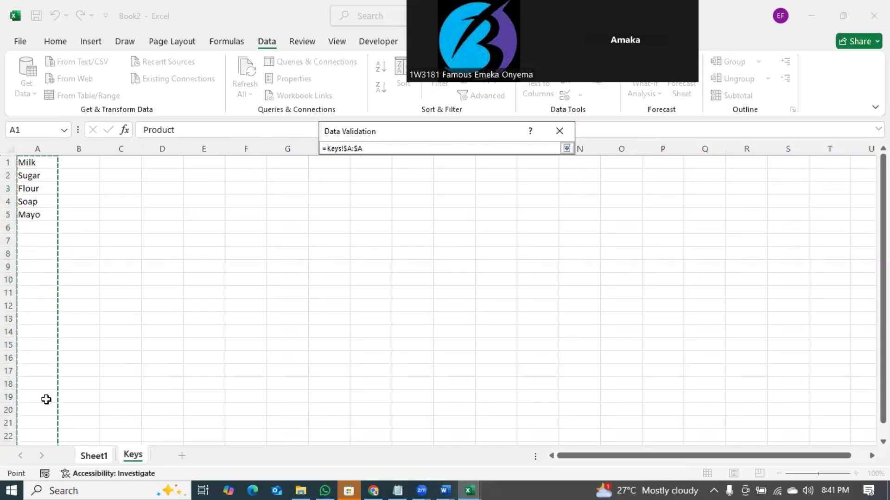
pyautogui.press('Return')
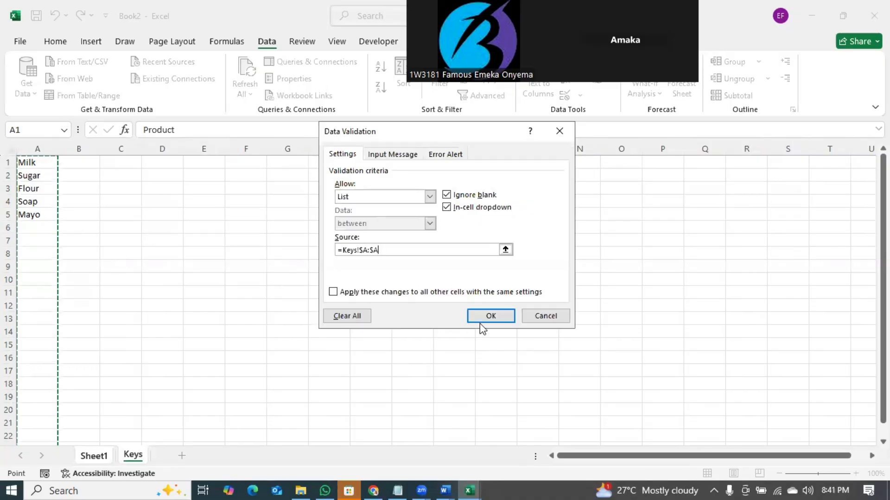
pyautogui.click(485, 316)
# - Inspect the product lists in D2 (Credit) and D3 (Dibidends) without changing either cell
pyautogui.click(271, 241)
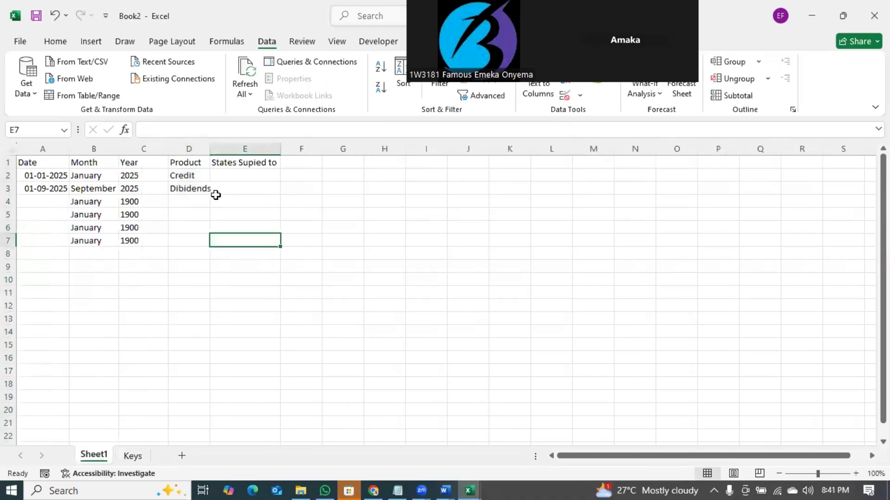
pyautogui.click(201, 176)
pyautogui.click(216, 176)
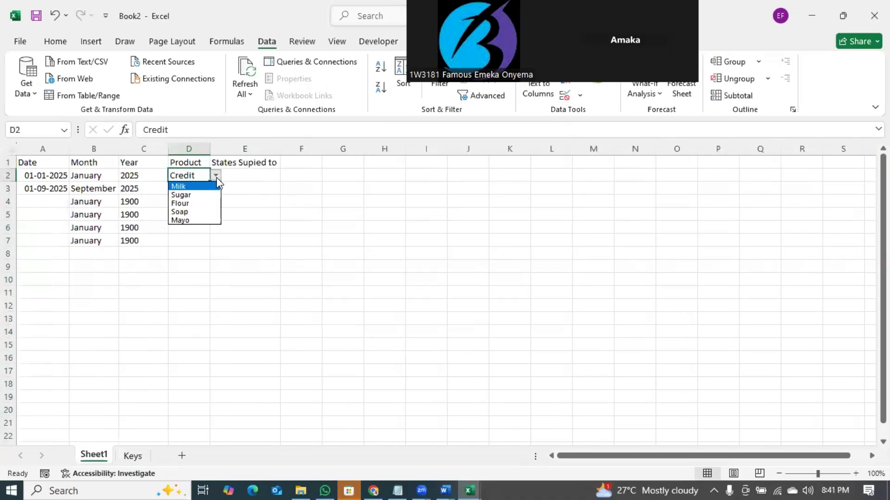
pyautogui.press('Escape')
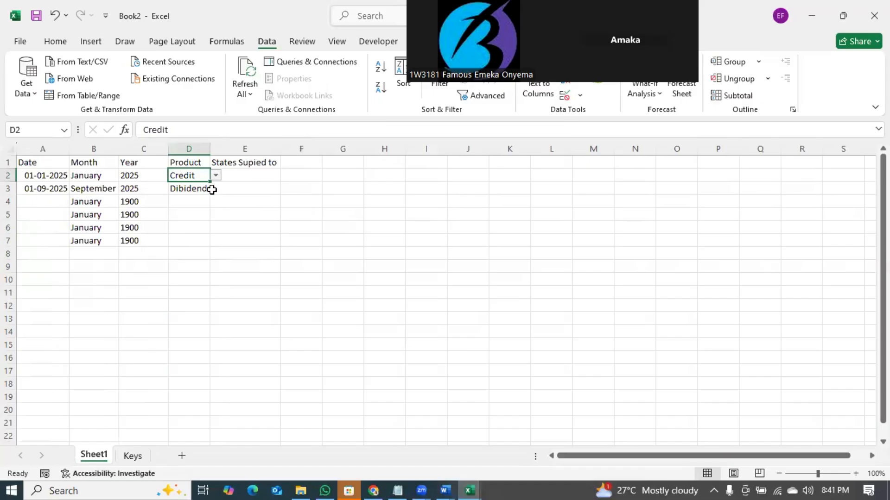
pyautogui.click(209, 187)
pyautogui.click(216, 188)
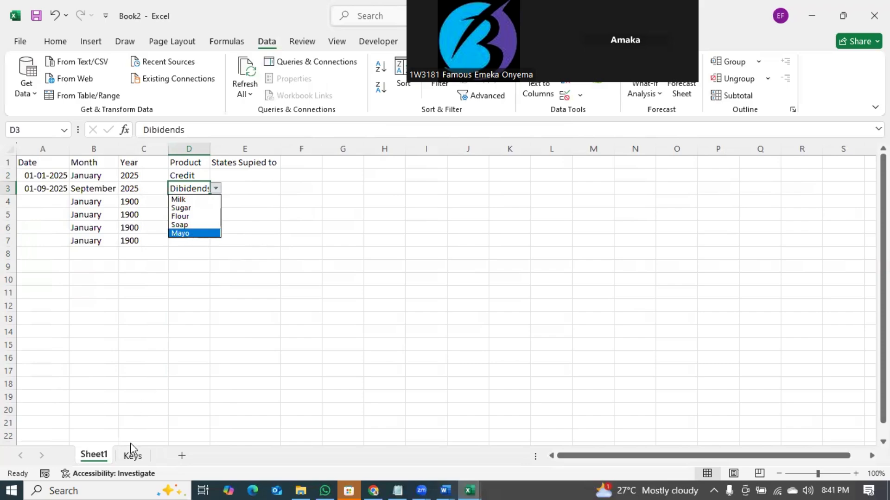
pyautogui.click(132, 459)
# - Add Salt and Noodle below the Keys list, then reopen D3's dropdown to confirm them
pyautogui.click(132, 457)
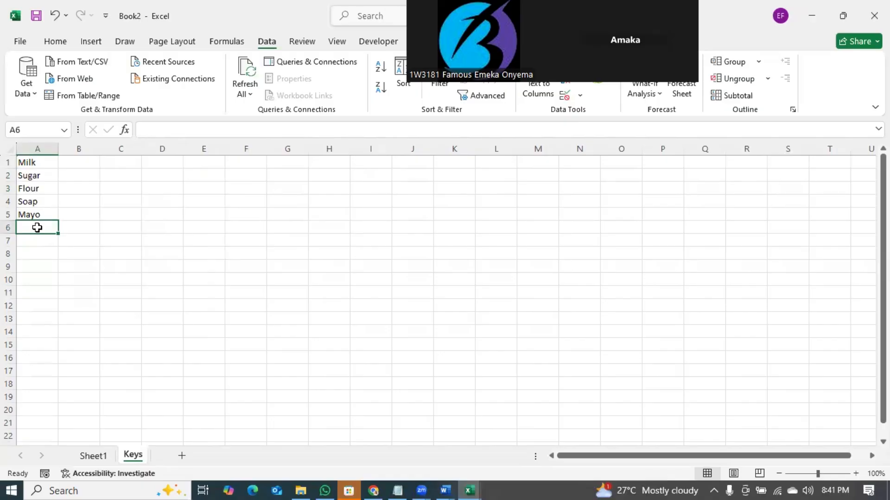
pyautogui.write('Salt')
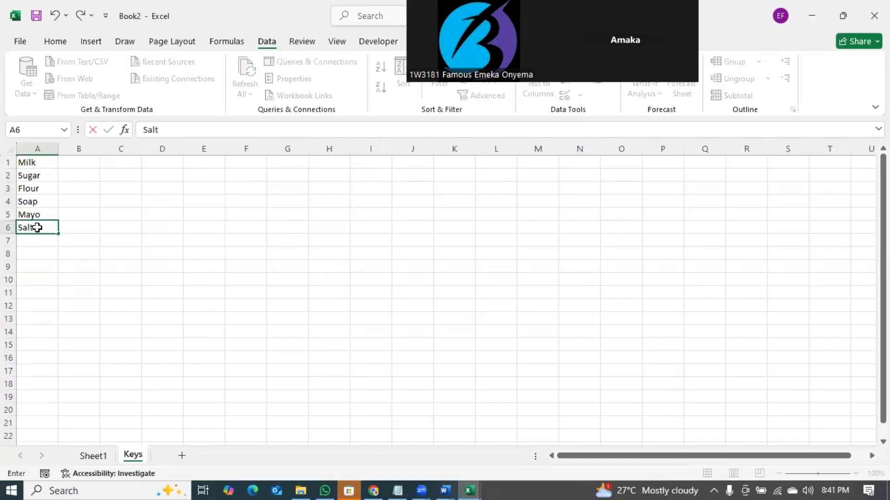
pyautogui.press('Return')
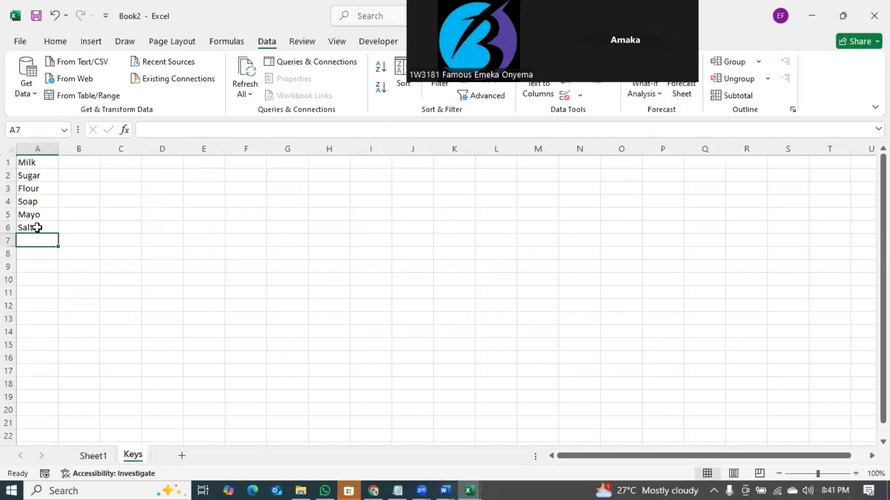
pyautogui.write('Noodle')
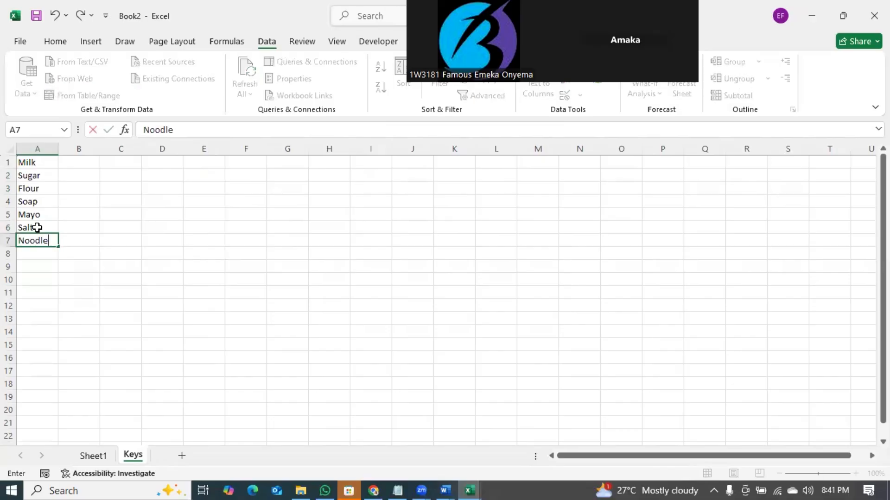
pyautogui.click(91, 456)
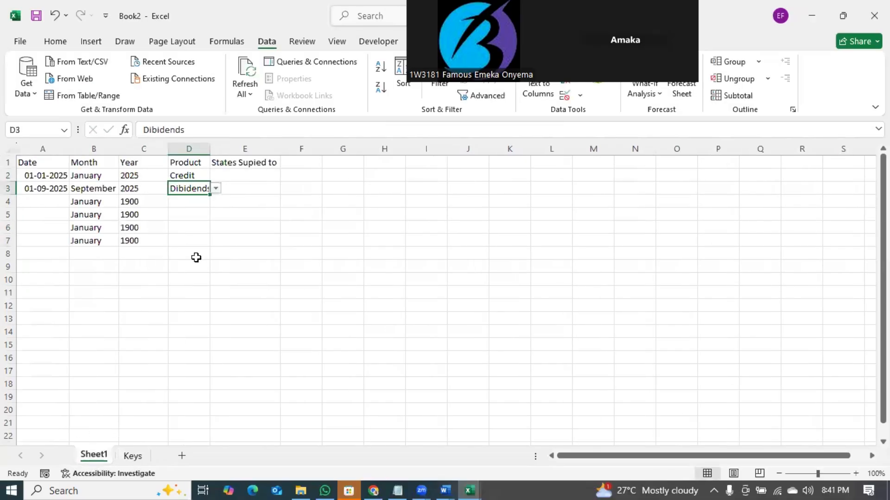
pyautogui.click(217, 189)
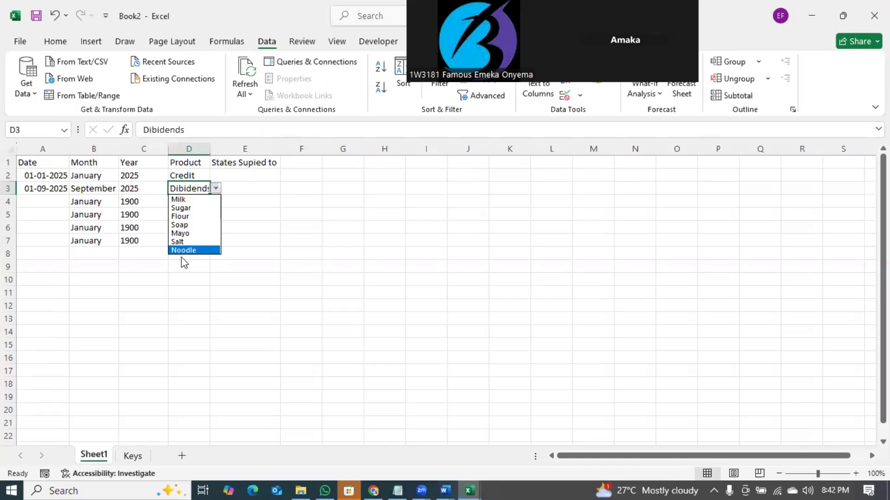
# - Rename the Keys sheet tab to 'Models or Keys'
pyautogui.click(132, 456)
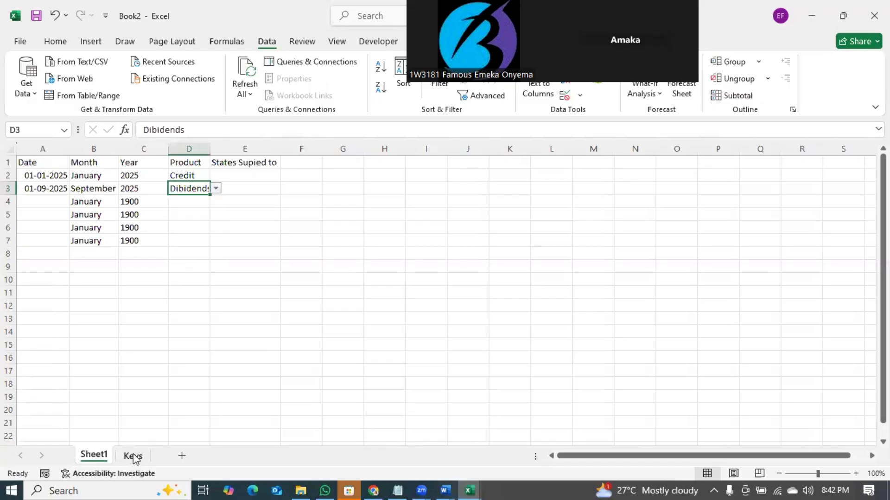
pyautogui.click(134, 458)
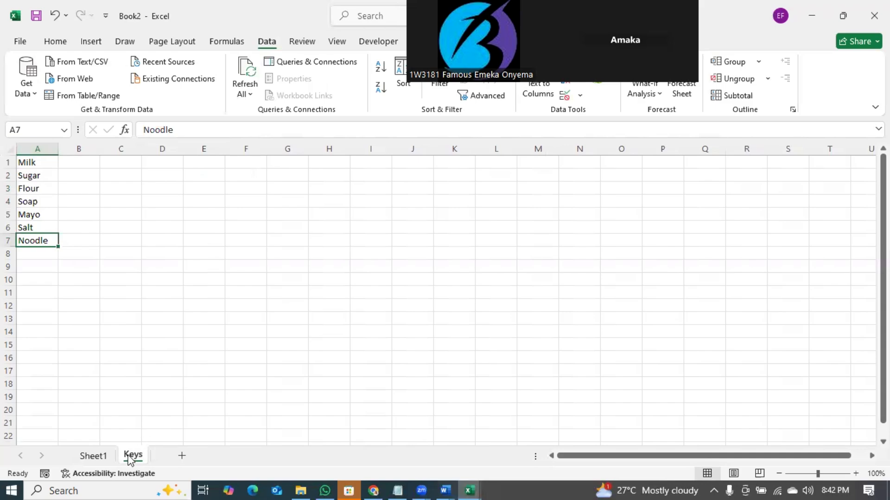
pyautogui.rightClick(131, 456)
pyautogui.click(174, 315)
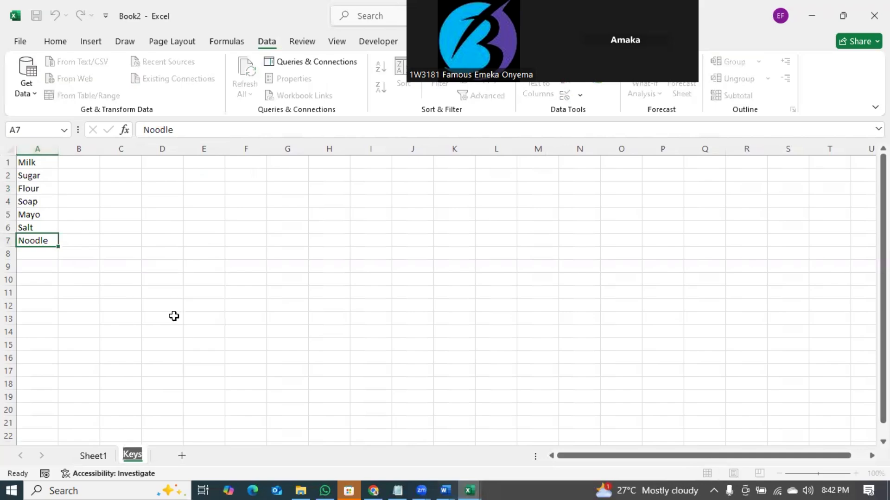
pyautogui.write('MOdels')
pyautogui.press('BackSpace')
pyautogui.press('BackSpace')
pyautogui.press('BackSpace')
pyautogui.press('BackSpace')
pyautogui.press('BackSpace')
pyautogui.write('odels or Keys')
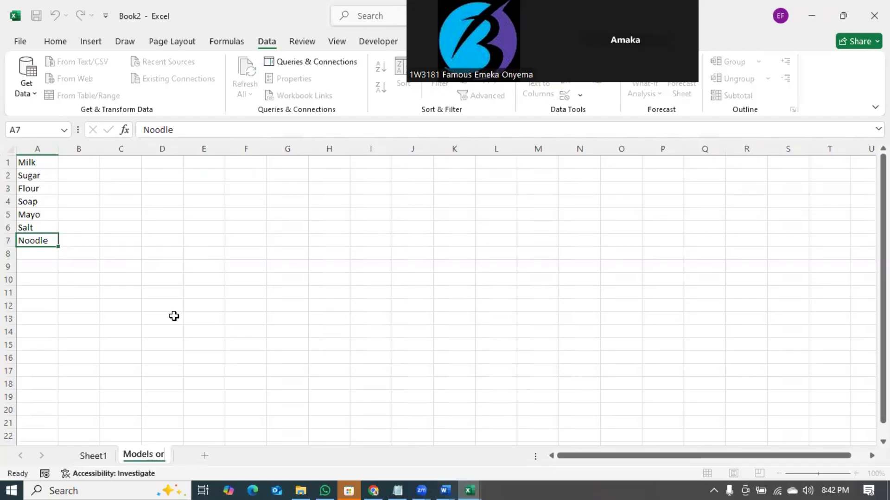
pyautogui.press('Return')
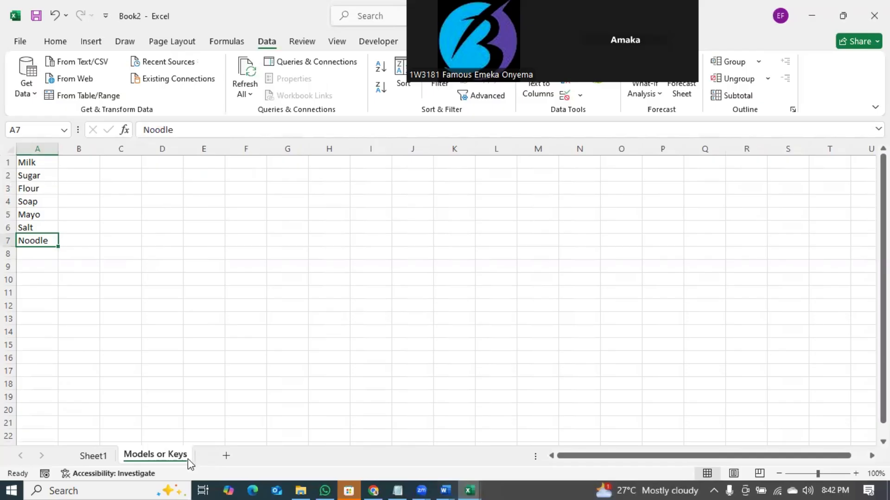
# - Select column A on the Models or Keys sheet, then go back to Sheet1
pyautogui.click(95, 456)
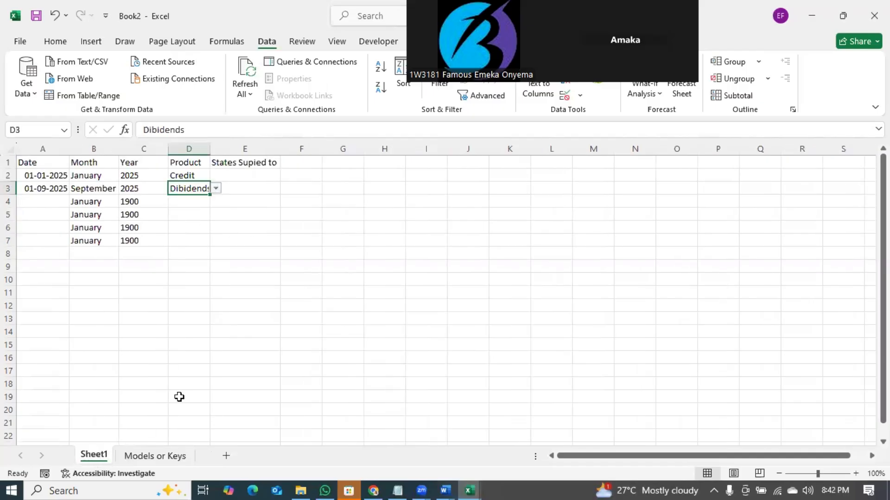
pyautogui.click(155, 456)
pyautogui.click(37, 148)
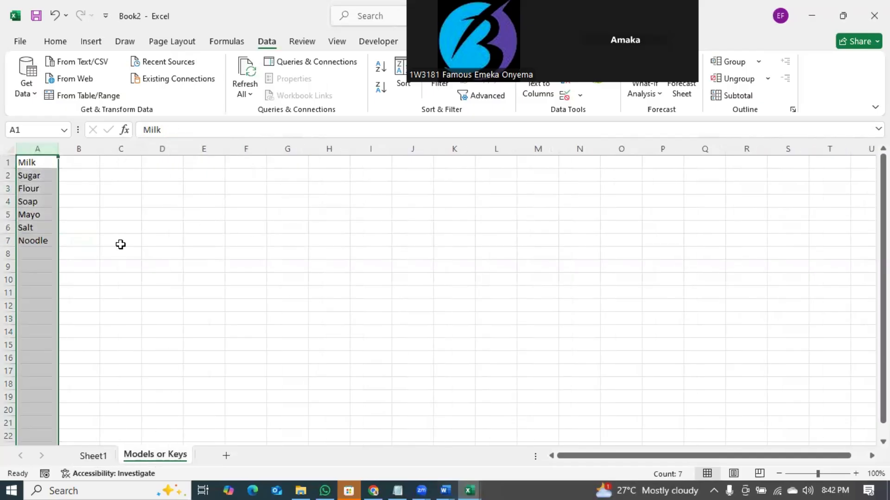
pyautogui.rightClick(157, 456)
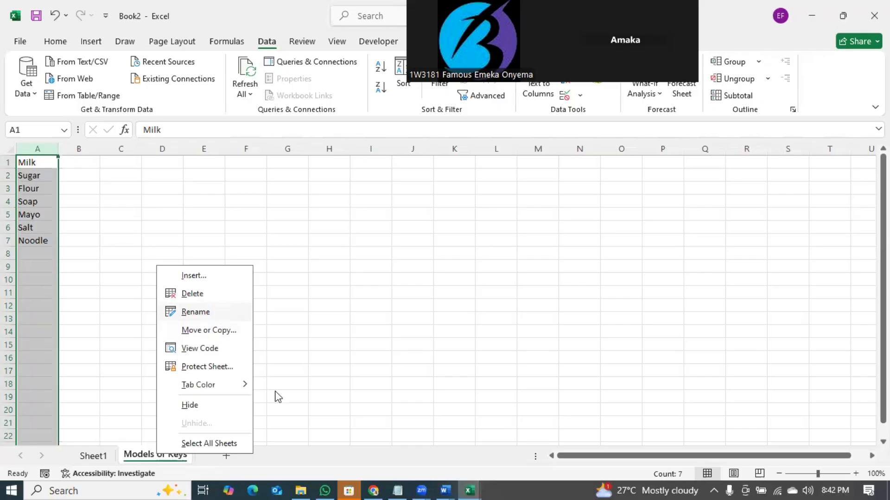
pyautogui.click(97, 458)
# - Replace the E1 heading on Sheet1 with Cost
pyautogui.click(96, 457)
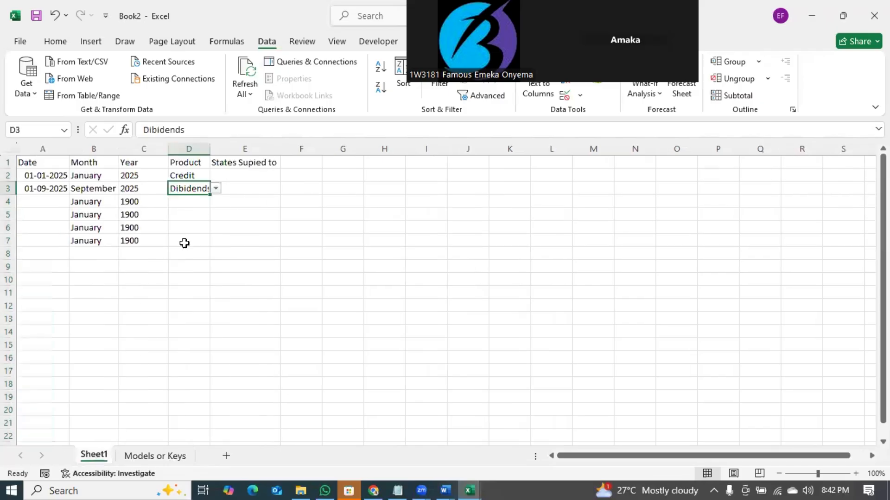
pyautogui.click(239, 164)
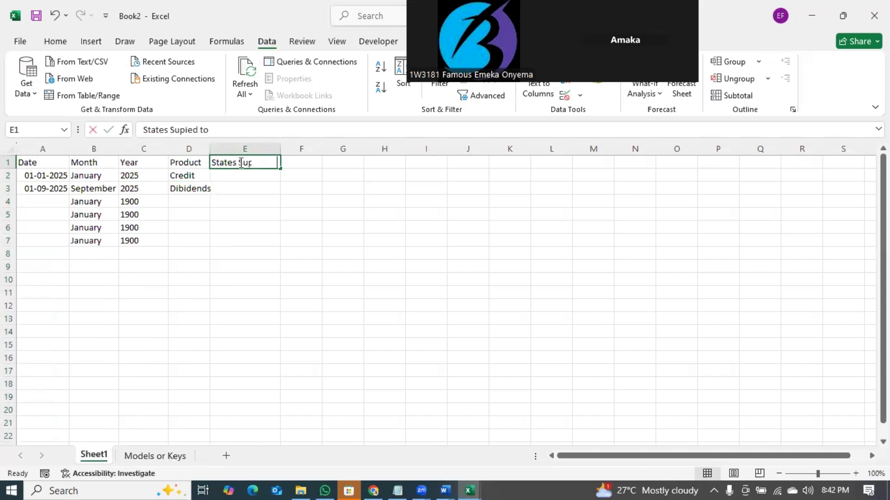
pyautogui.write('Amount P')
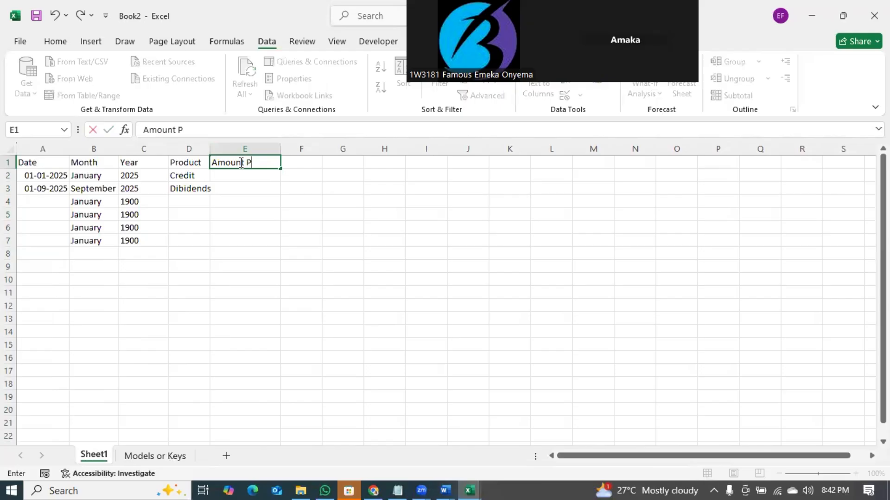
pyautogui.write('aid')
pyautogui.moveTo(265, 161); pyautogui.dragTo(205, 160)
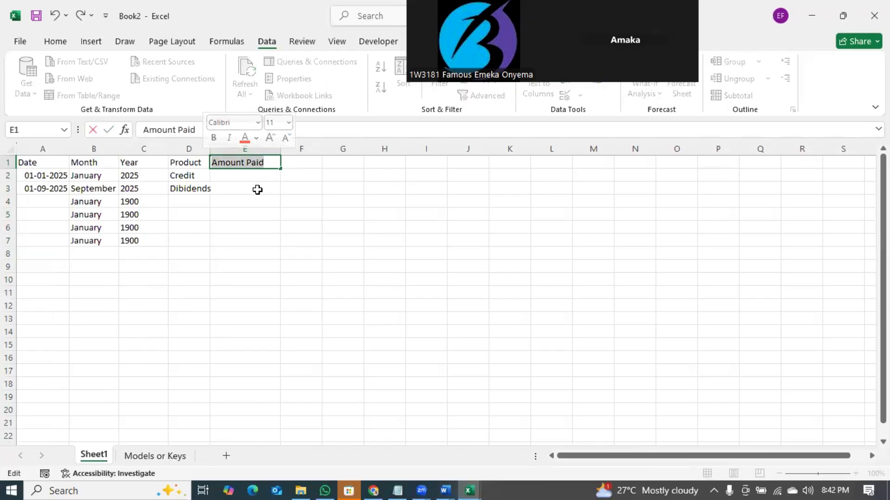
pyautogui.write('A')
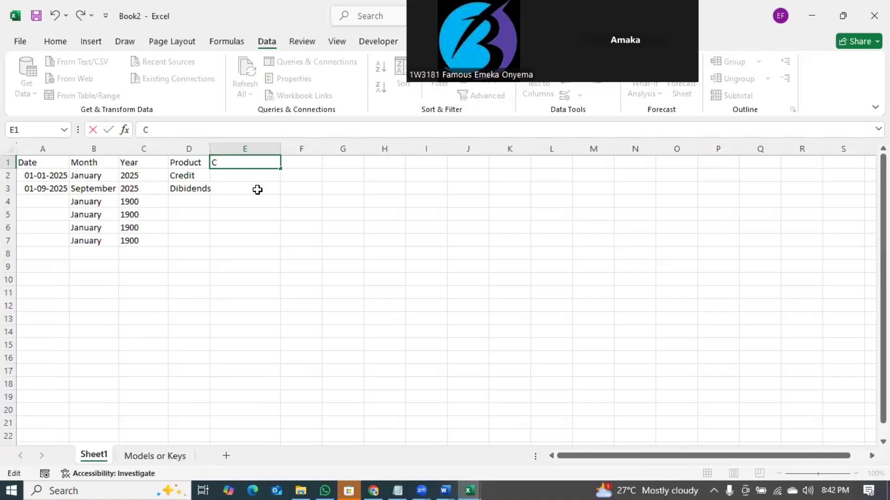
pyautogui.write('pst')
pyautogui.write('ost')
pyautogui.press('Tab')
# - Add headings Amt Paid, Amt P12 and Amt in F1 through H1
pyautogui.write('AM')
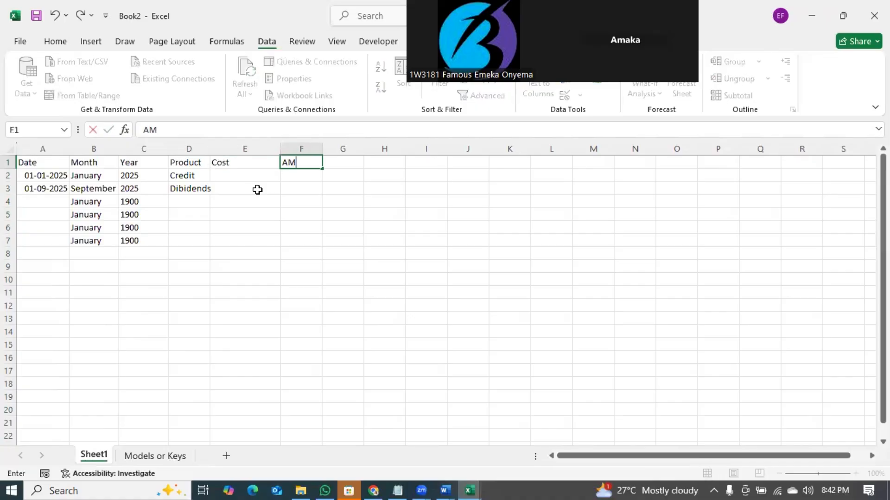
pyautogui.write('t Paid')
pyautogui.press('Tab')
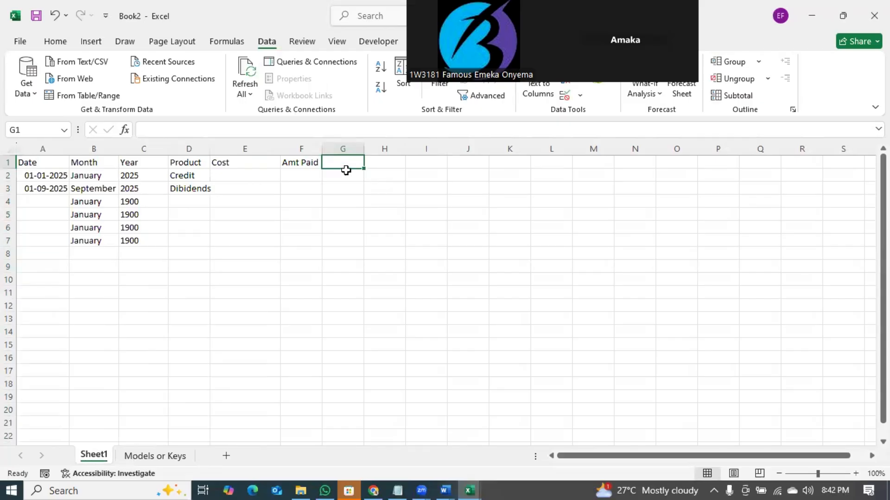
pyautogui.write('AM')
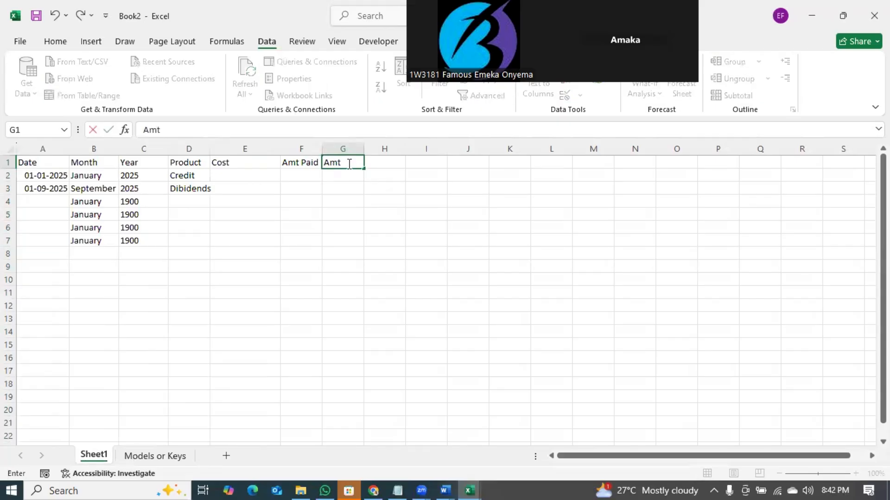
pyautogui.press('Tab')
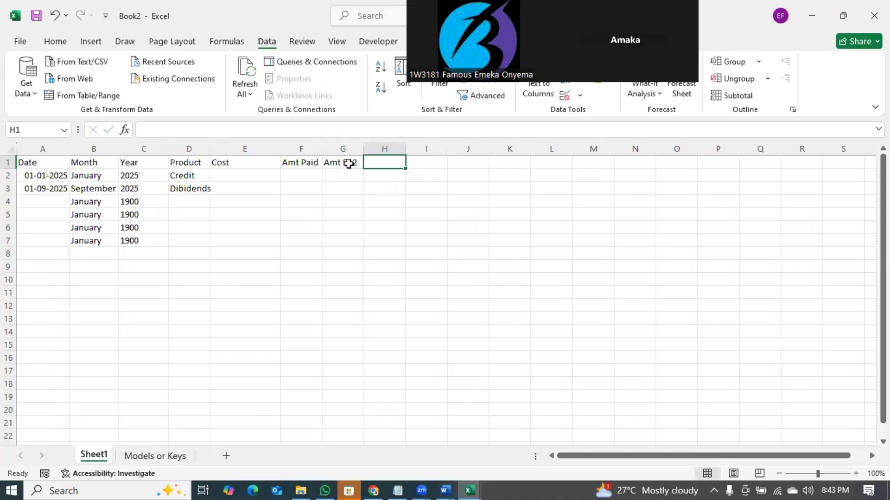
pyautogui.write('Mat')
pyautogui.press('BackSpace')
pyautogui.press('BackSpace')
pyautogui.press('BackSpace')
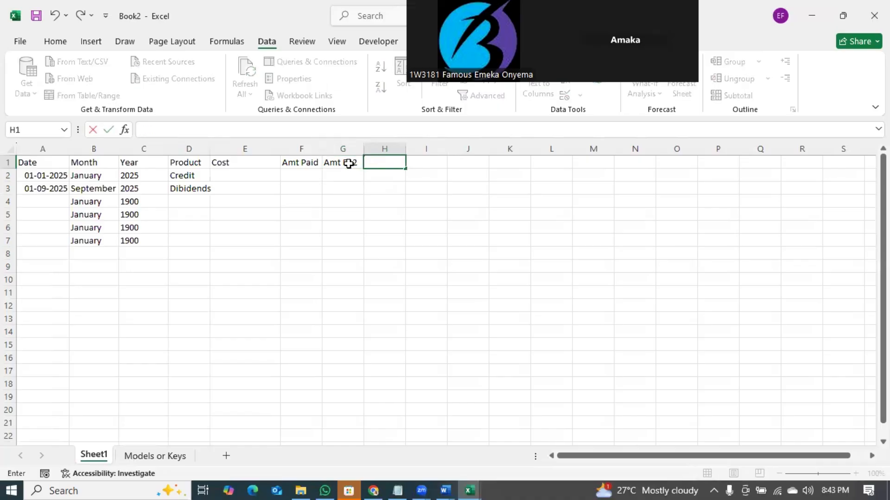
pyautogui.write('Amt')
pyautogui.moveTo(295, 163)
pyautogui.mouseDown()
pyautogui.moveTo(357, 164)
pyautogui.moveTo(301, 164)
pyautogui.mouseUp()
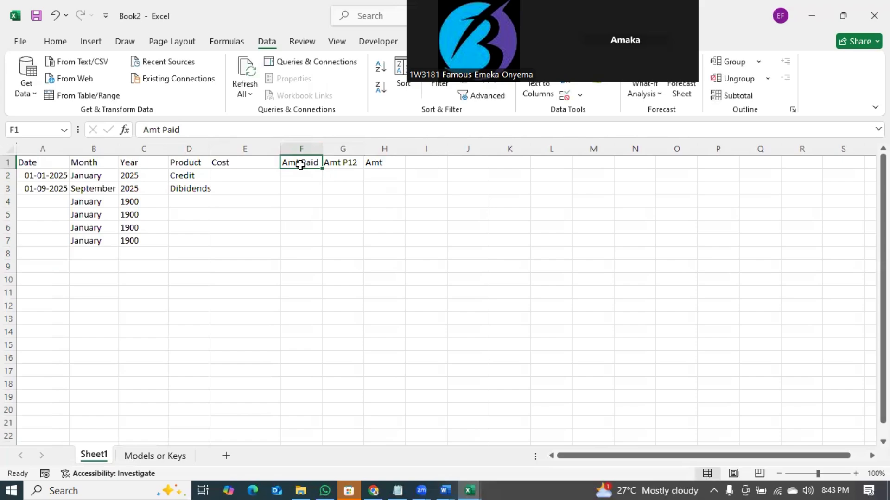
# - Enter month headings Jan, Feb, March, Apr, May and Jun across F1 to K1
pyautogui.write('Jan')
pyautogui.press('Tab')
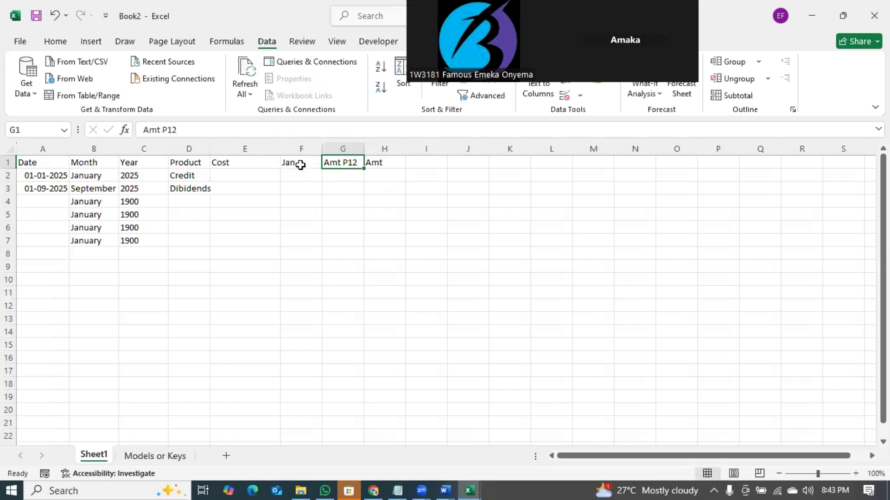
pyautogui.write('Feb')
pyautogui.press('Tab')
pyautogui.write('March')
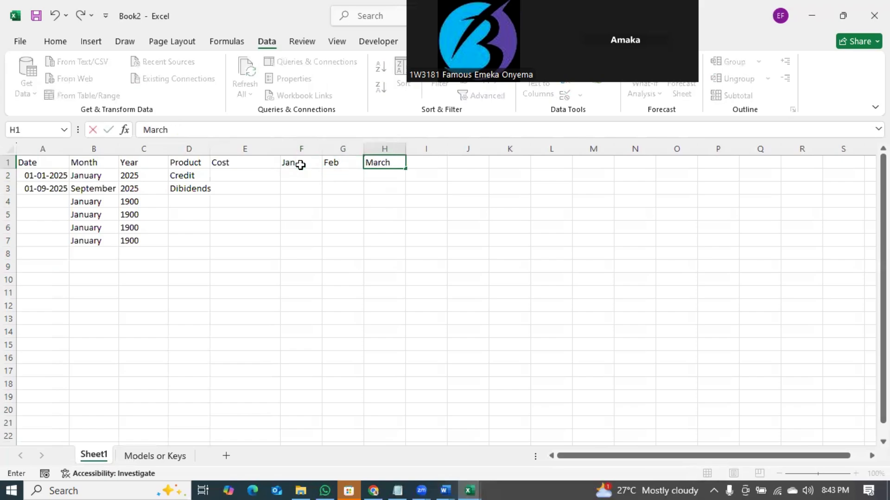
pyautogui.press('Tab')
pyautogui.write('Apr')
pyautogui.press('Tab')
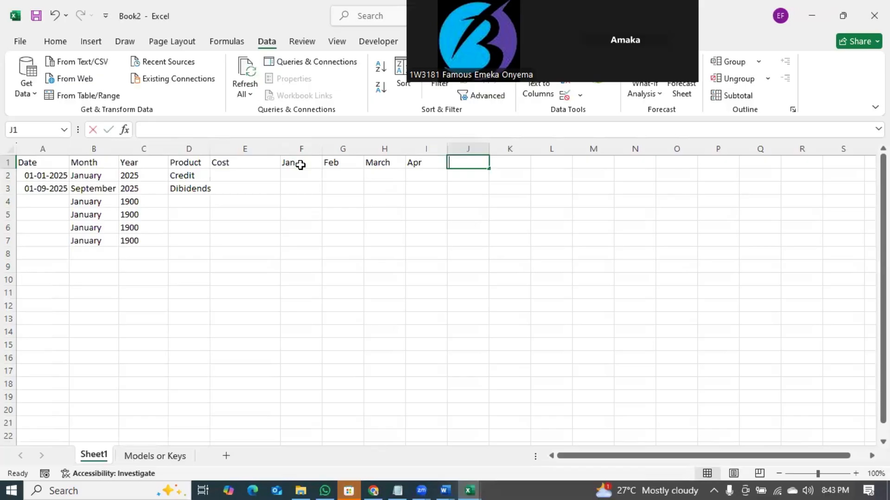
pyautogui.write('May')
pyautogui.press('Tab')
pyautogui.write('Jun')
pyautogui.press('Tab')
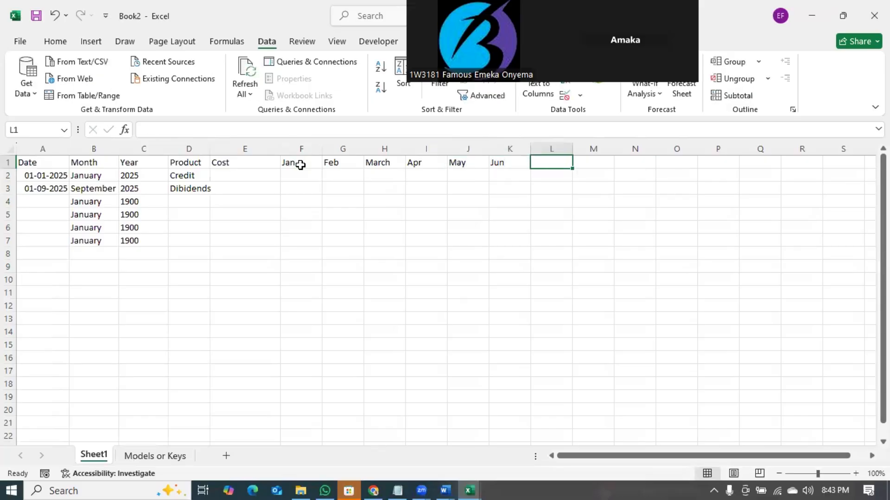
# - Continue the row 1 headings with July, Aug, Sept, Oct, Nov and Dec through Q1
pyautogui.write('July')
pyautogui.press('Tab')
pyautogui.write('Aug')
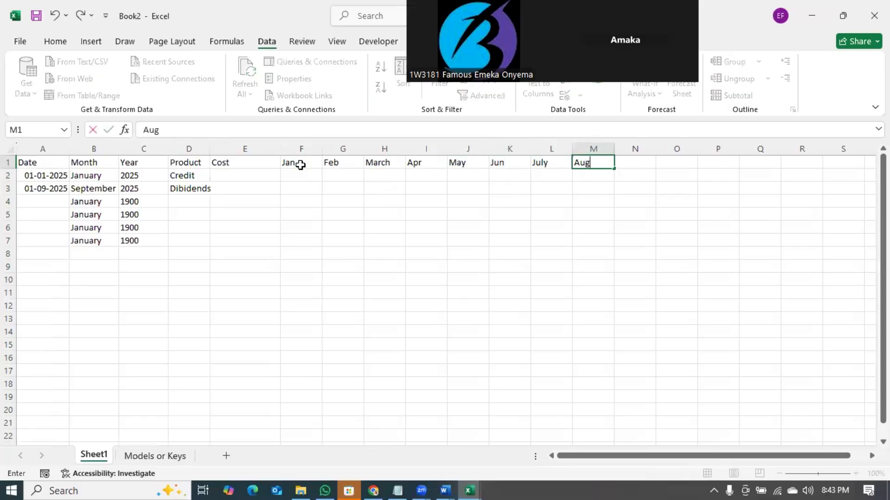
pyautogui.press('Tab')
pyautogui.write('Sept')
pyautogui.press('Tab')
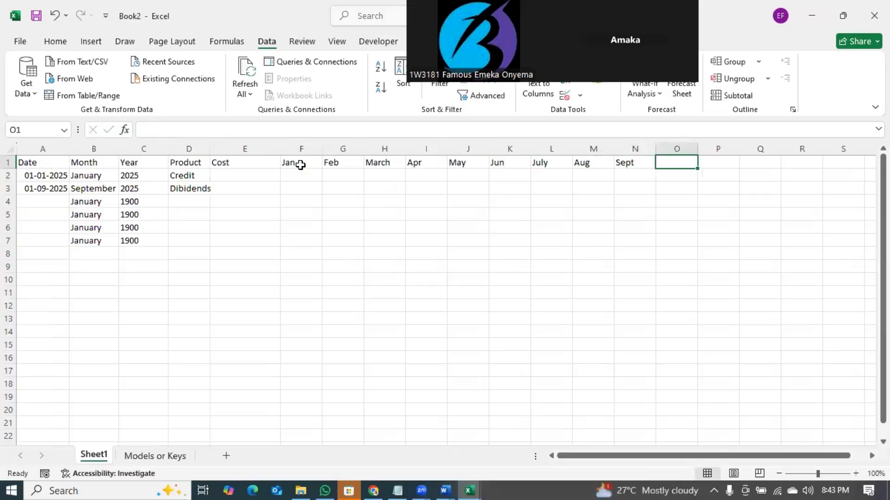
pyautogui.write('Oct')
pyautogui.press('Tab')
pyautogui.write('Nov')
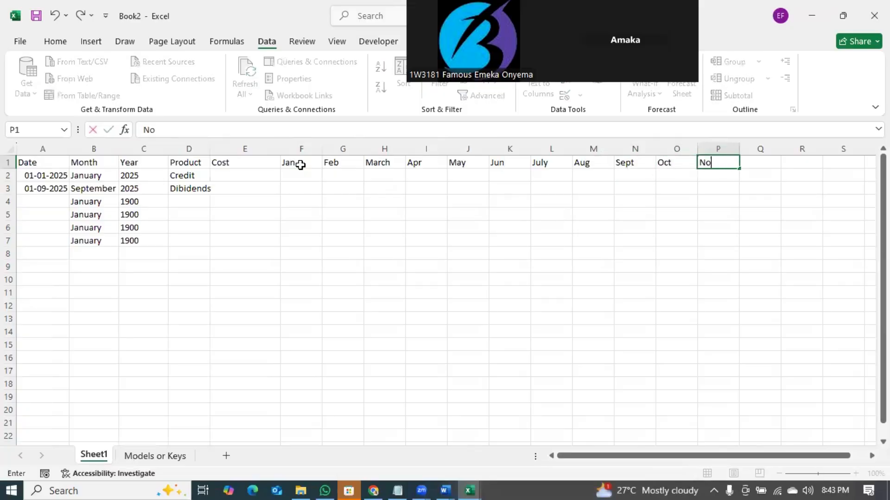
pyautogui.press('Tab')
pyautogui.write('Dec')
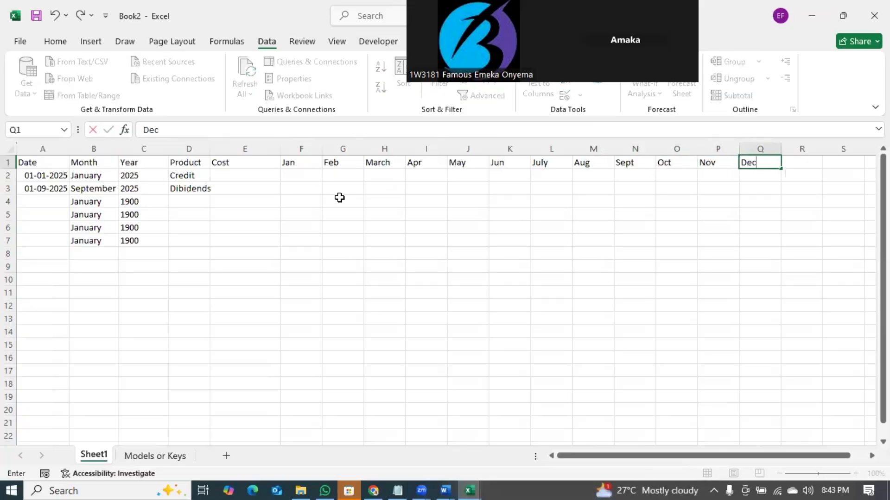
pyautogui.click(408, 224)
pyautogui.moveTo(285, 176); pyautogui.dragTo(509, 176)
# - Head R1 'Total' and put =SUM(F2:Q2) in R2, filled down to R7
pyautogui.click(792, 163)
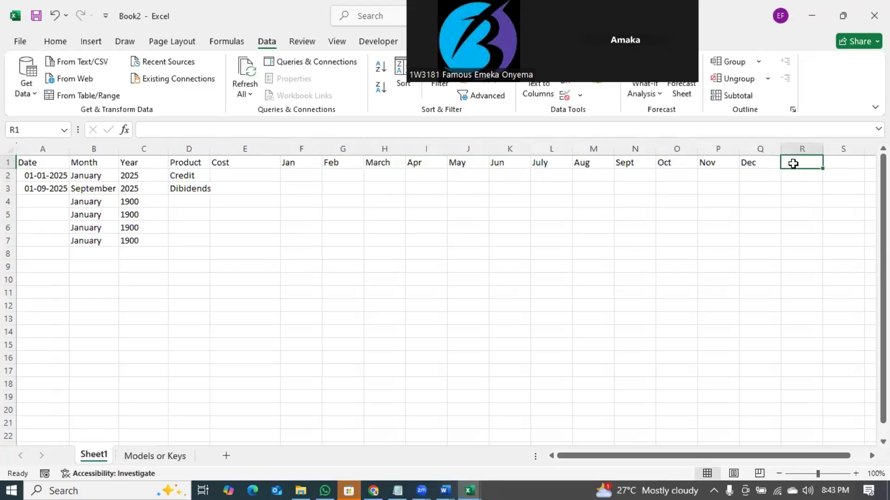
pyautogui.write('Total')
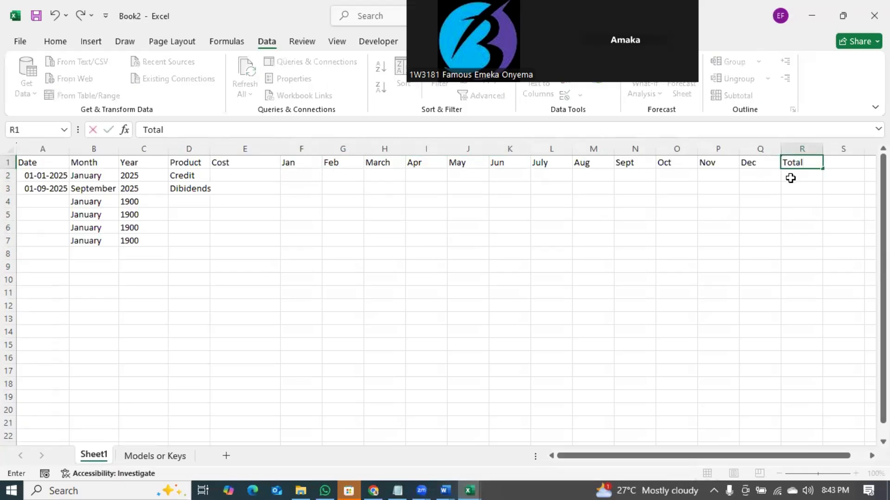
pyautogui.click(791, 177)
pyautogui.write('=SUM(')
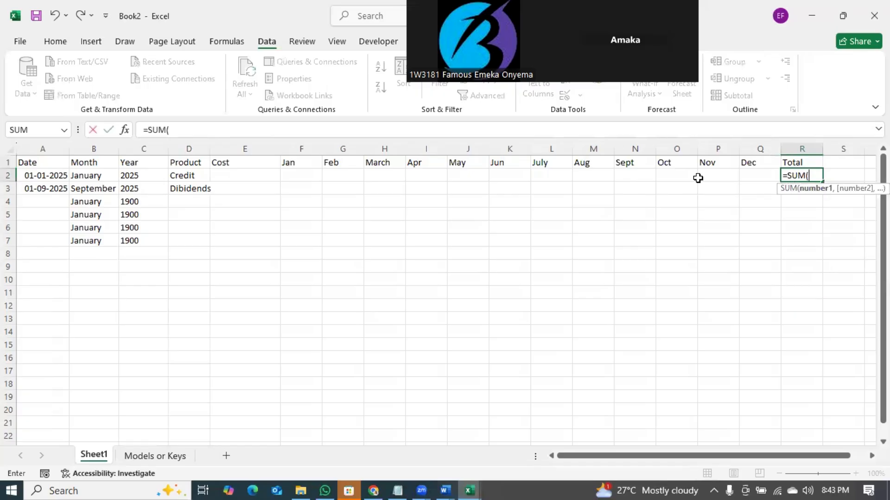
pyautogui.moveTo(288, 179); pyautogui.dragTo(750, 175)
pyautogui.press('Return')
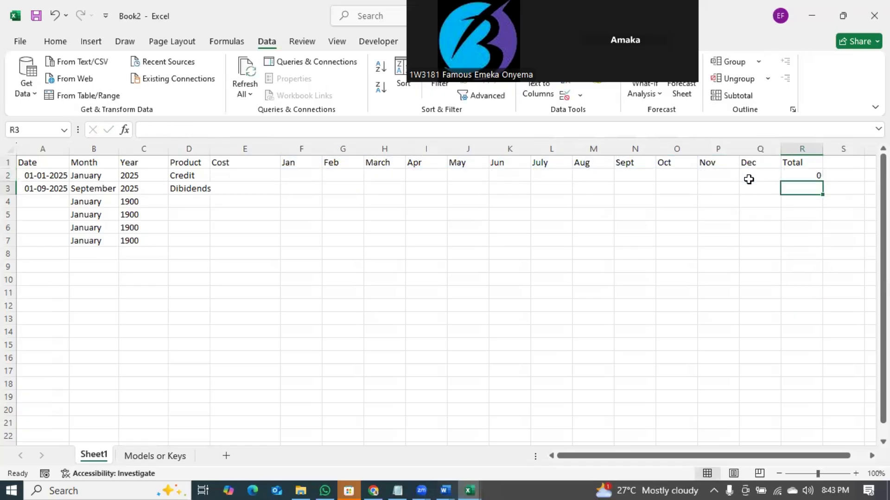
pyautogui.click(810, 177)
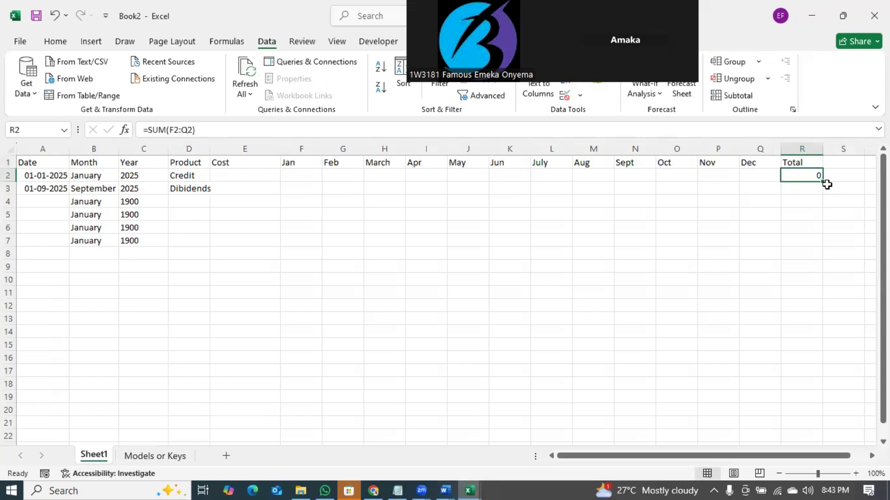
pyautogui.doubleClick(826, 184)
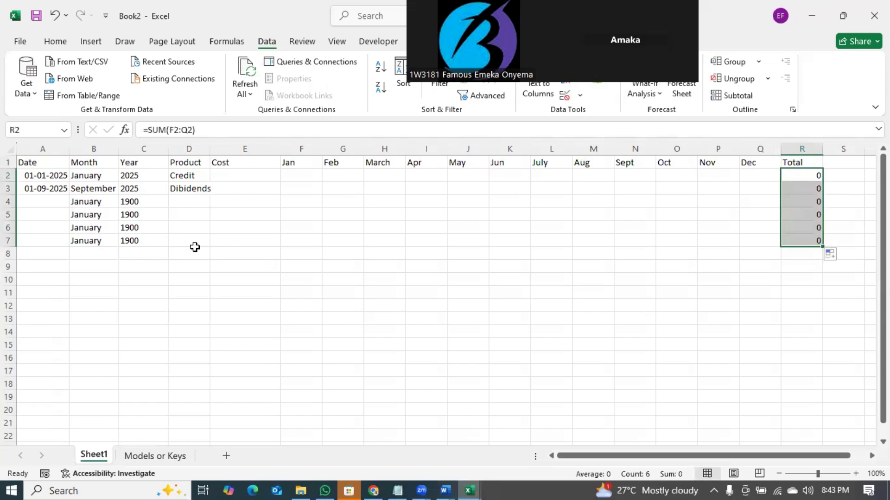
pyautogui.click(295, 179)
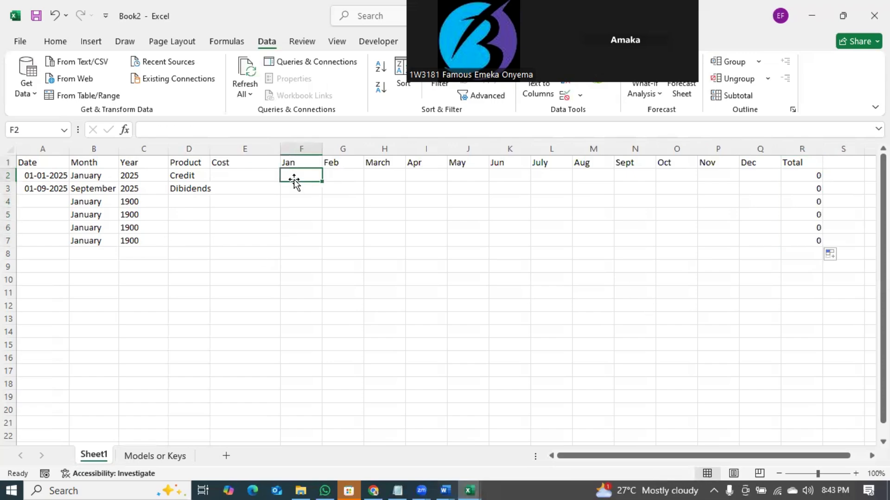
# - Enter row 2's Jan, Feb and March amounts: 4000, 3000 and 2000
pyautogui.write('4000')
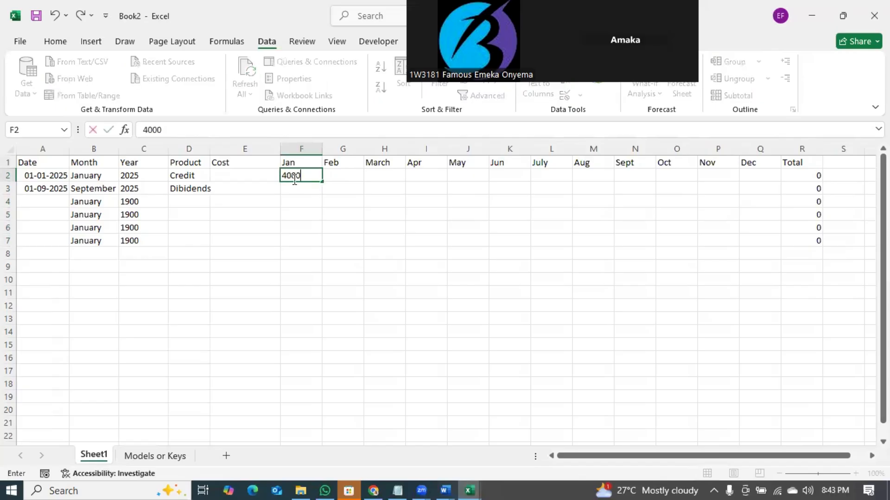
pyautogui.click(316, 202)
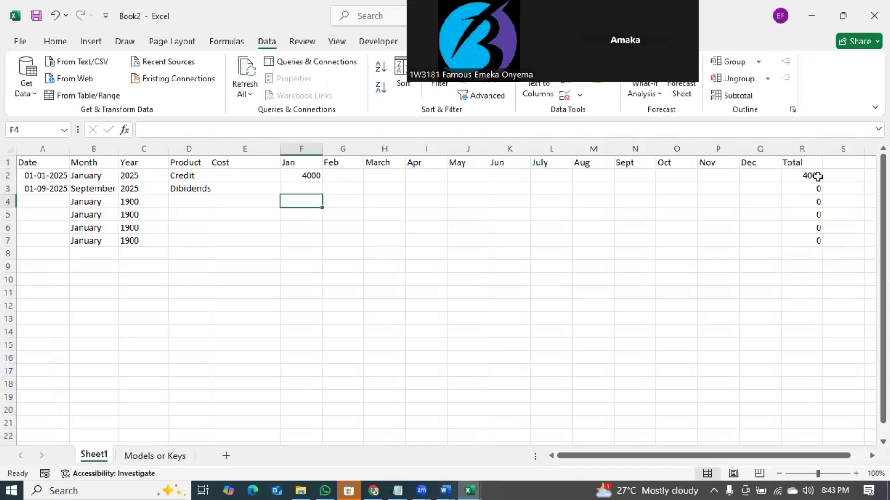
pyautogui.click(590, 173)
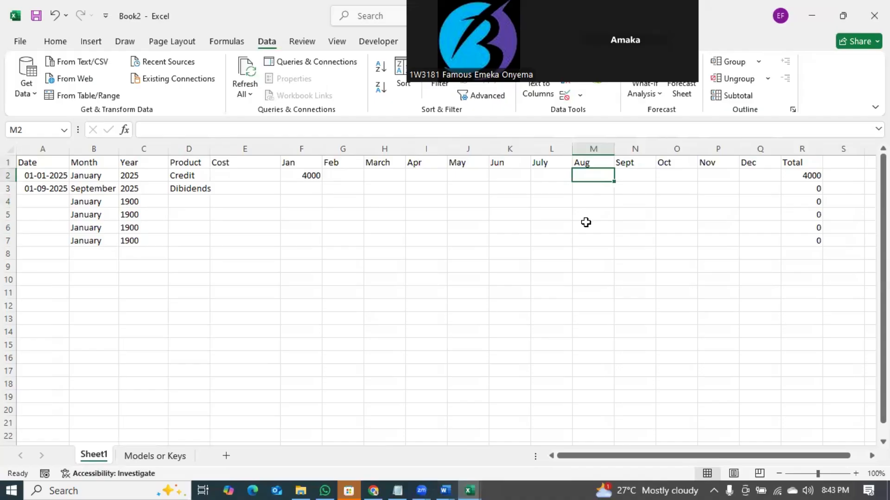
pyautogui.click(342, 177)
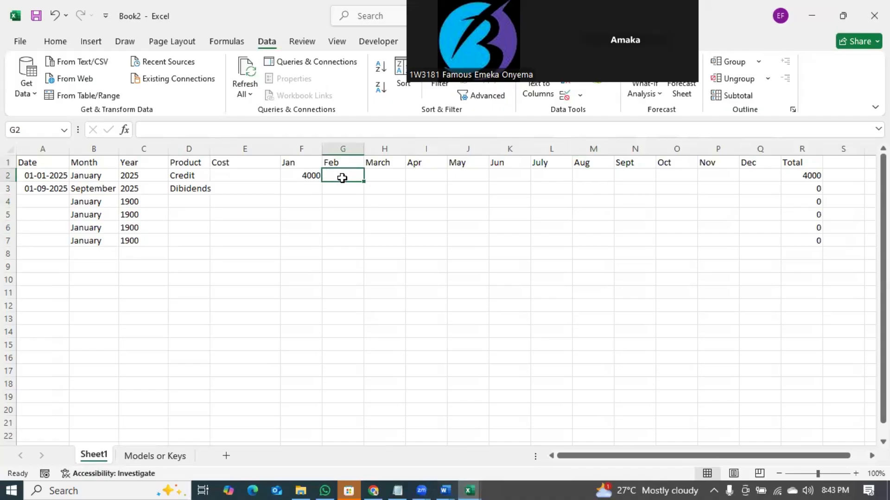
pyautogui.write('3000')
pyautogui.press('Return')
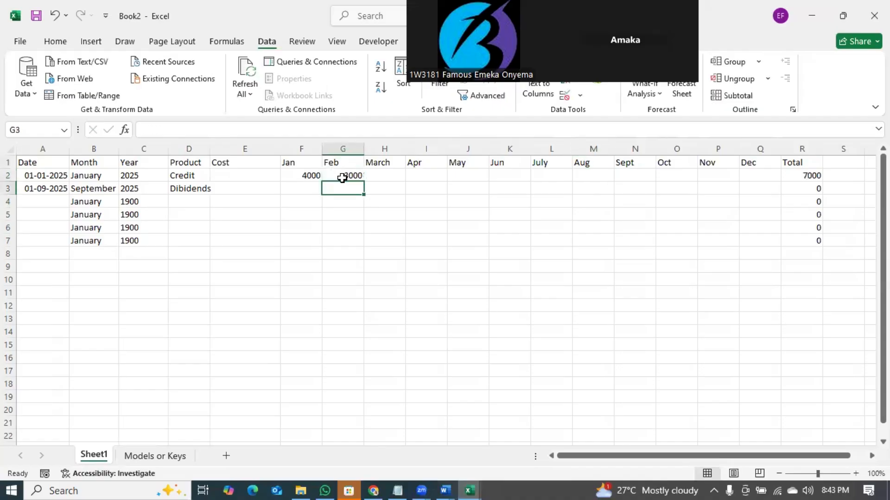
pyautogui.click(392, 175)
pyautogui.write('20')
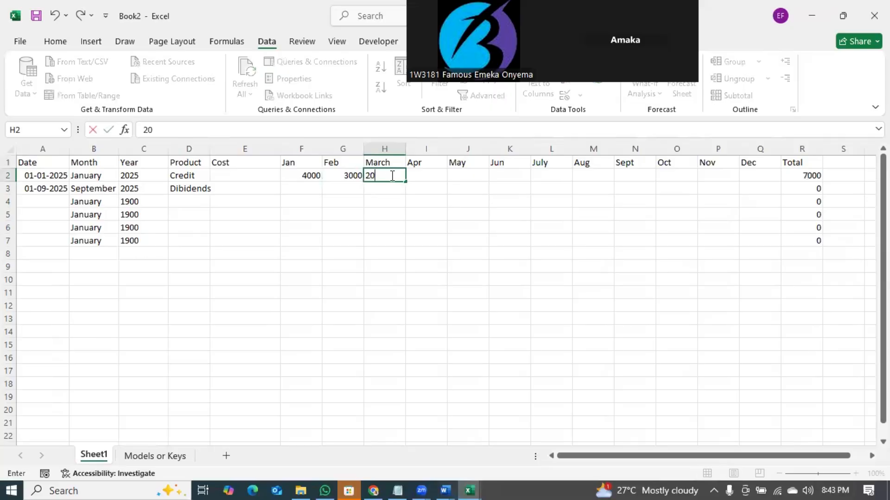
pyautogui.write('00')
pyautogui.press('Return')
# - Add 1000 for Apr and 5000 for May, bringing row 2's total to 15000
pyautogui.click(429, 175)
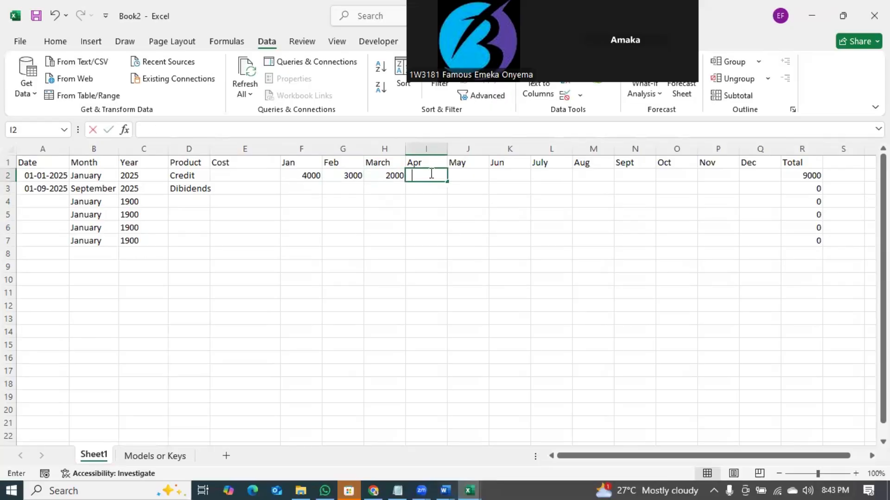
pyautogui.write('1000')
pyautogui.press('Return')
pyautogui.click(469, 172)
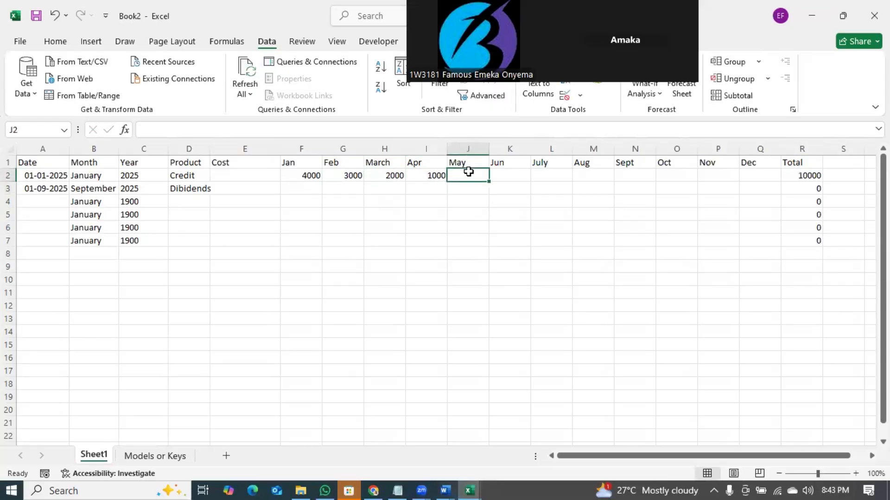
pyautogui.write('500')
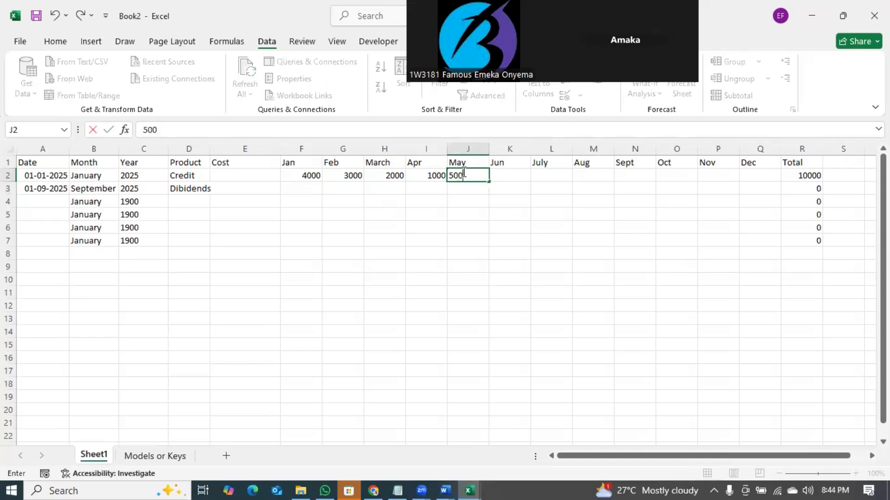
pyautogui.write('0')
pyautogui.press('Return')
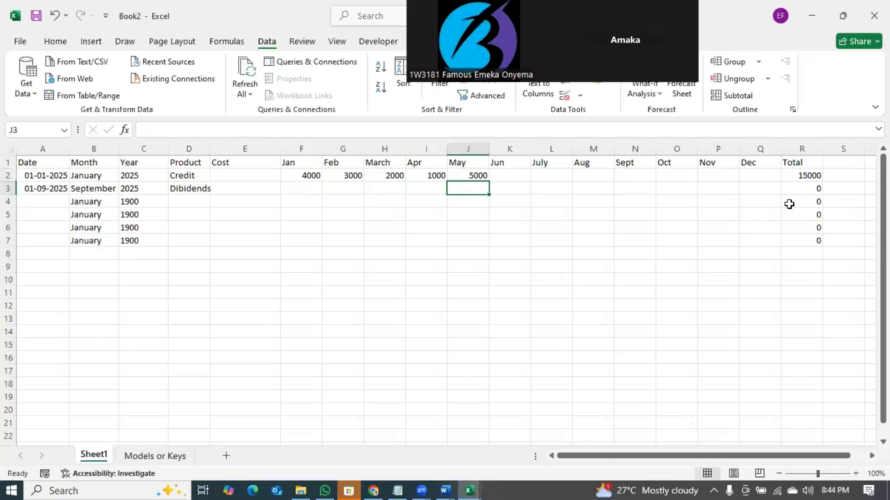
pyautogui.click(813, 176)
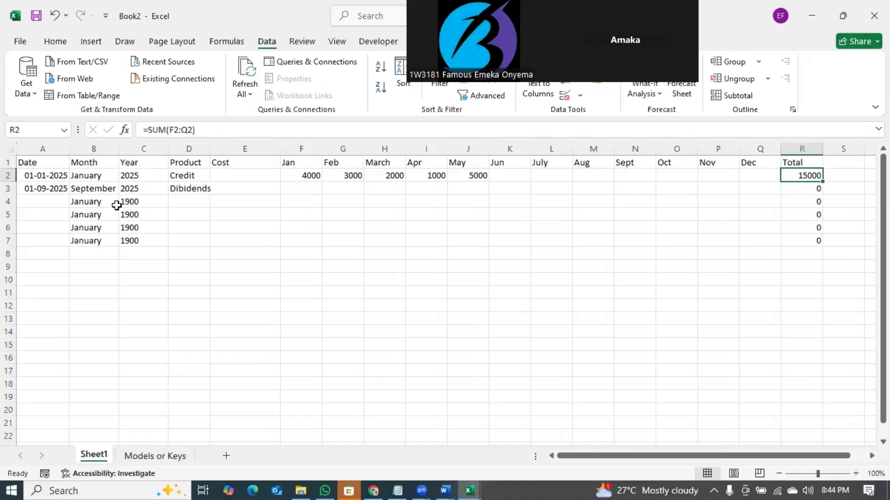
# - Type names for rows 2 to 4 under the Cost column
pyautogui.click(237, 174)
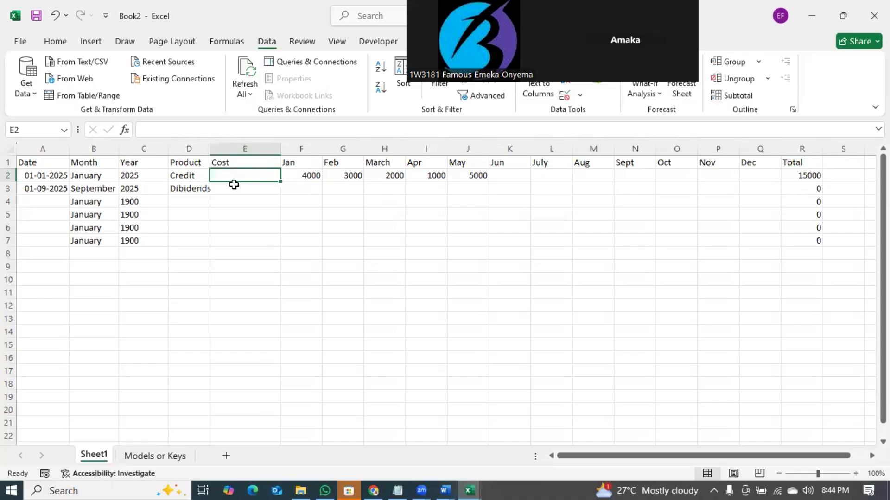
pyautogui.write('ka')
pyautogui.press('Return')
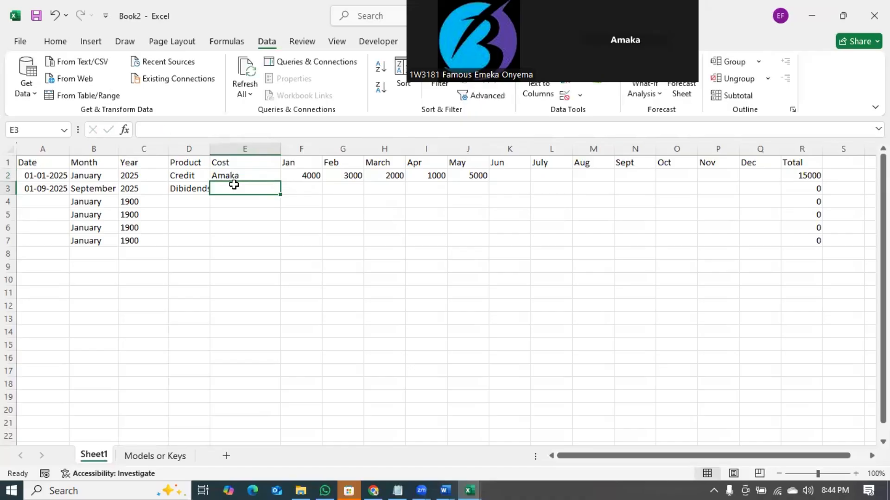
pyautogui.write('Grace')
pyautogui.press('Return')
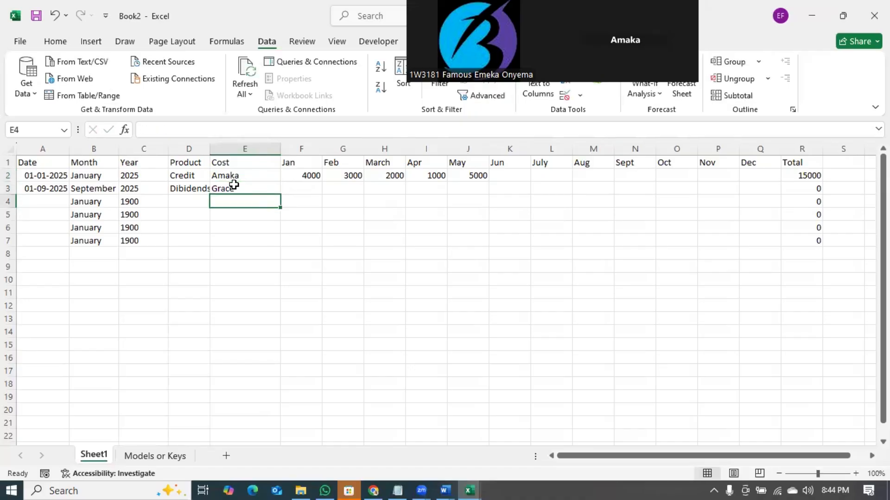
pyautogui.write('Ide')
pyautogui.press('Return')
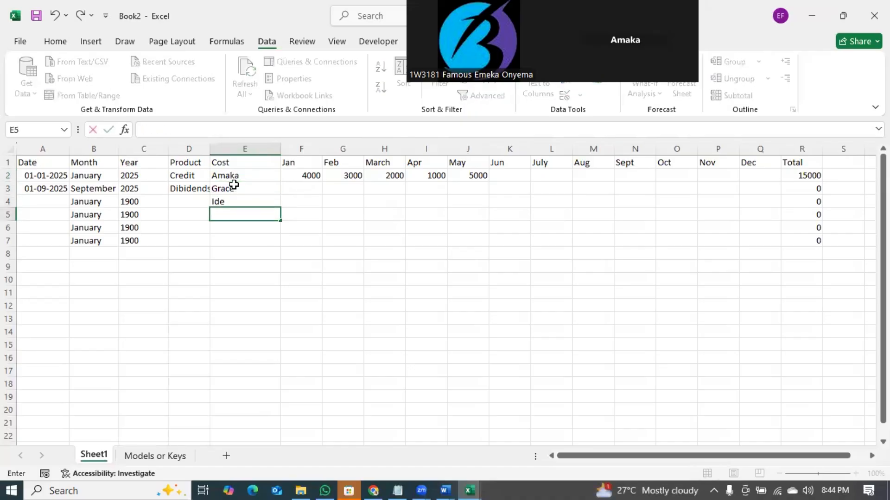
pyautogui.press('Up')
# - Enter names for rows 4, 5 and 6 under Cost
pyautogui.write('Famoys')
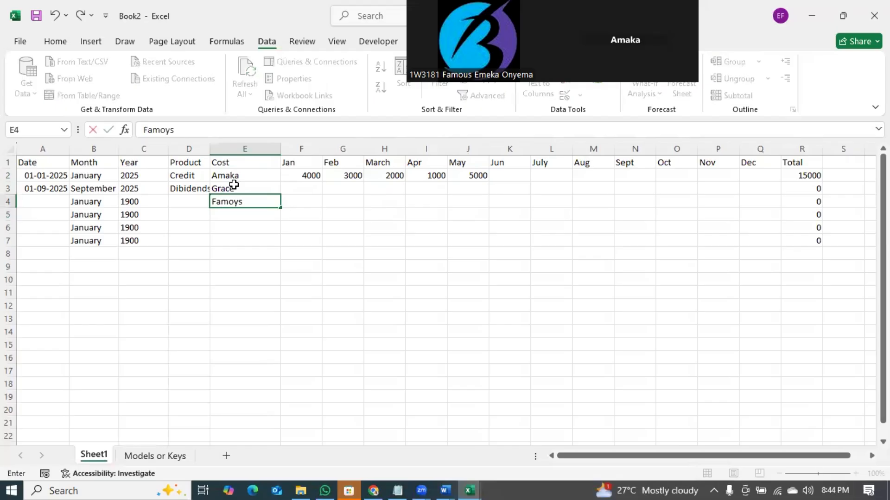
pyautogui.press('Return')
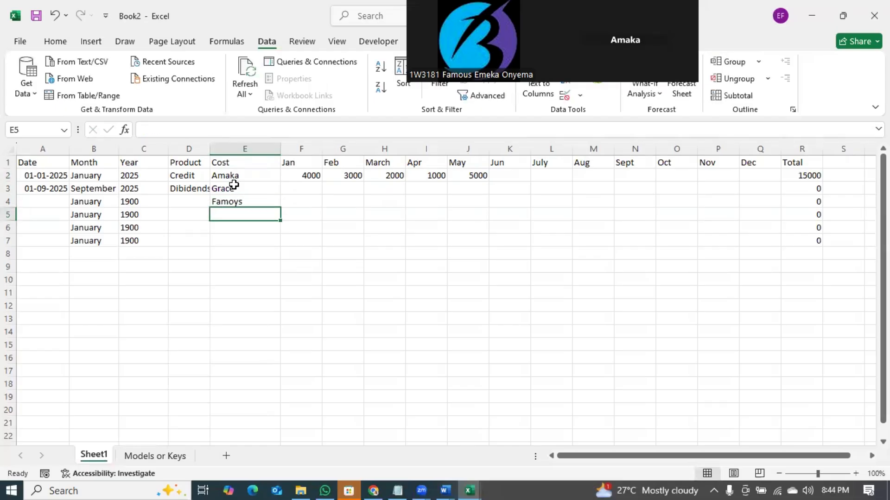
pyautogui.write('Chiamaka')
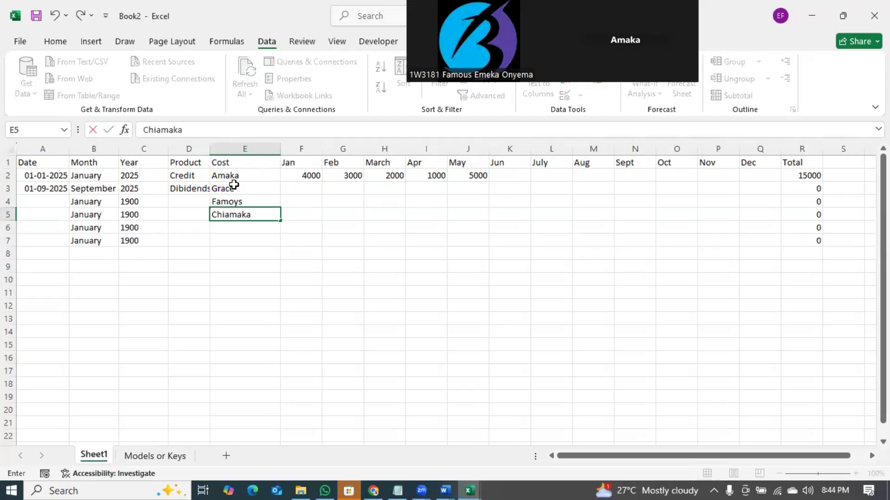
pyautogui.press('Return')
pyautogui.write('Blessing')
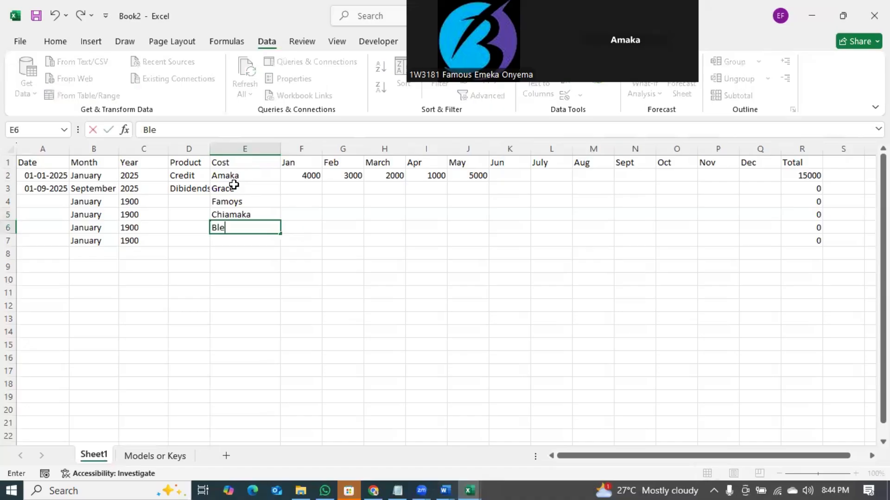
pyautogui.press('BackSpace')
pyautogui.write('g')
pyautogui.press('Return')
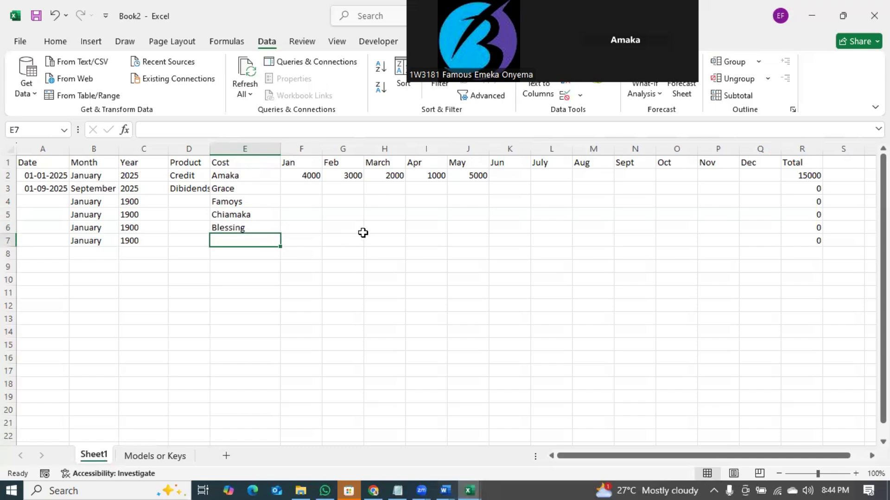
# - Enter 1500 as row 3's January amount and correct the misspelled row 4 name
pyautogui.click(314, 188)
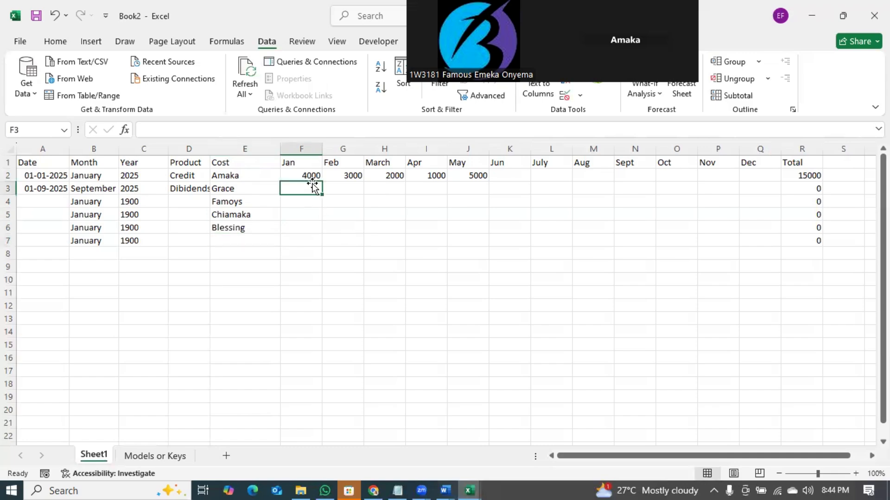
pyautogui.write('1500')
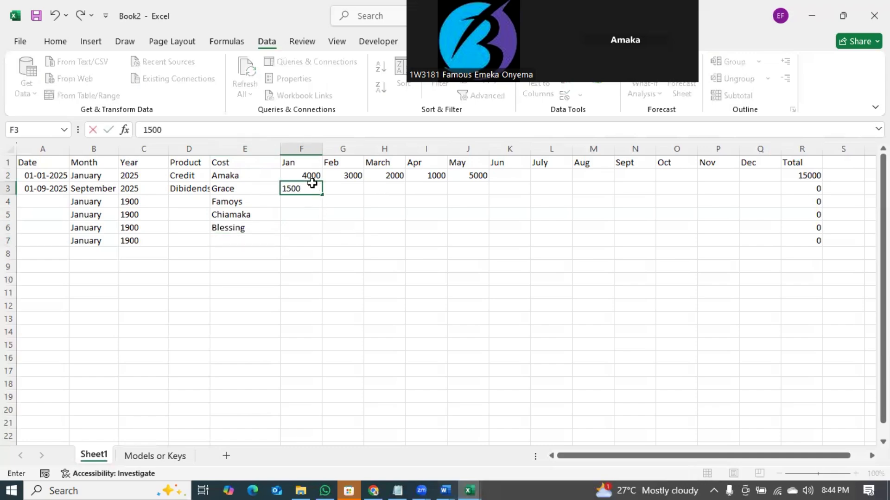
pyautogui.press('Return')
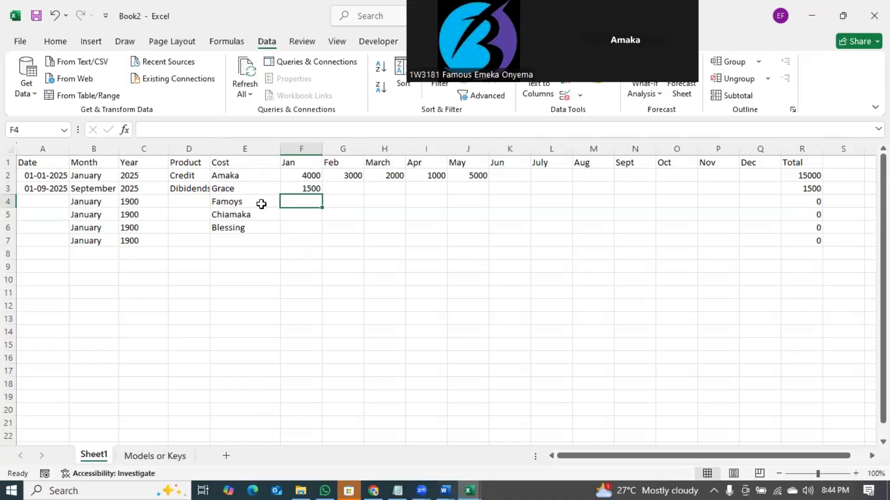
pyautogui.click(260, 205)
pyautogui.write('Famous')
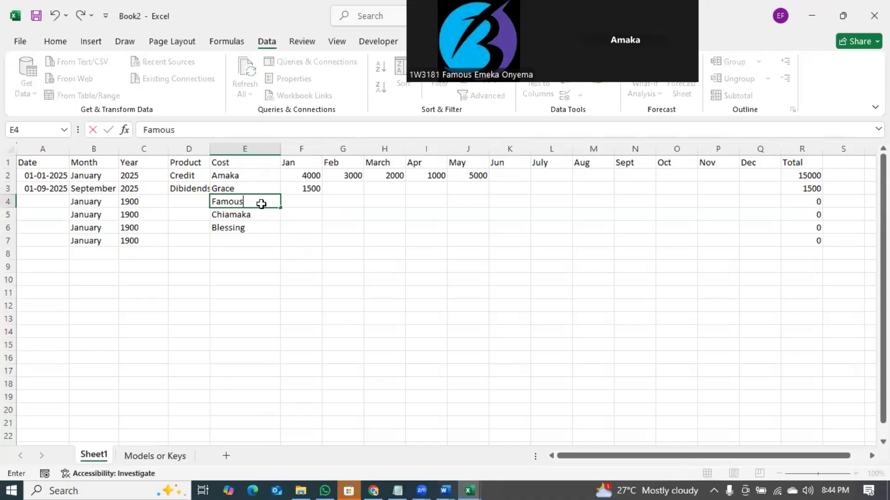
pyautogui.press('Return')
# - Put 800 in F4 and -400 in G4, then check row 4's total
pyautogui.click(307, 200)
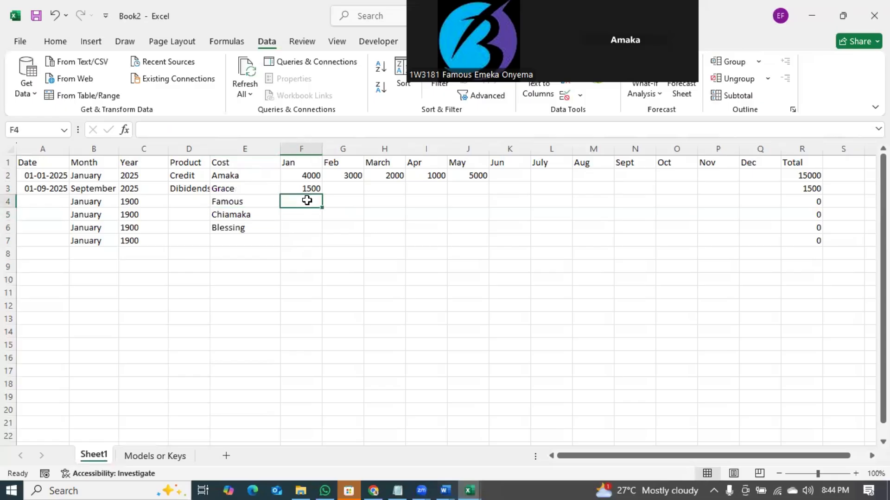
pyautogui.write('800')
pyautogui.click(301, 218)
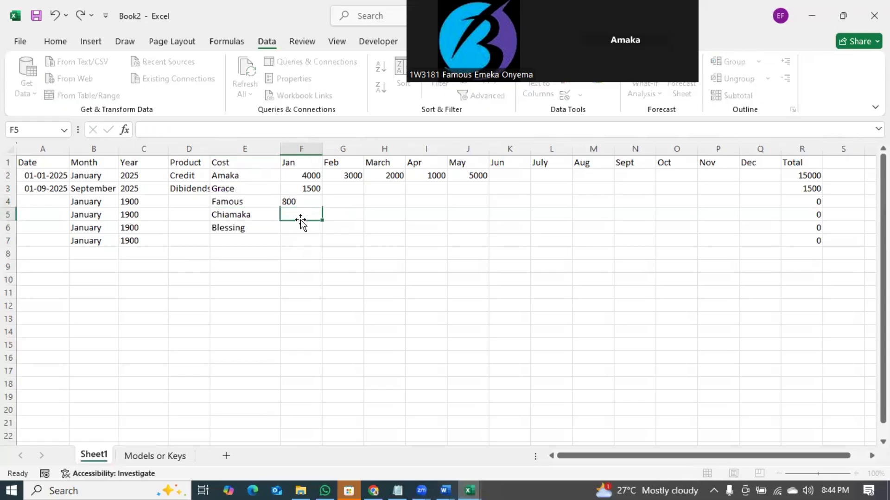
pyautogui.click(352, 206)
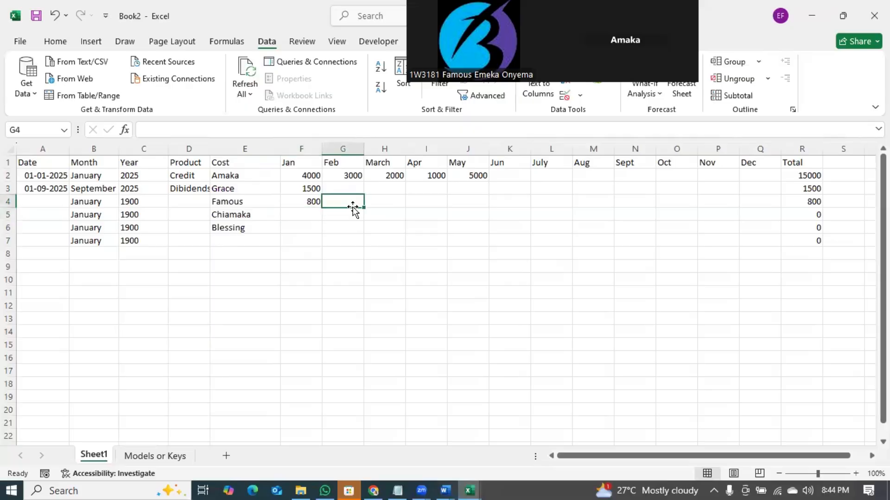
pyautogui.write('-400')
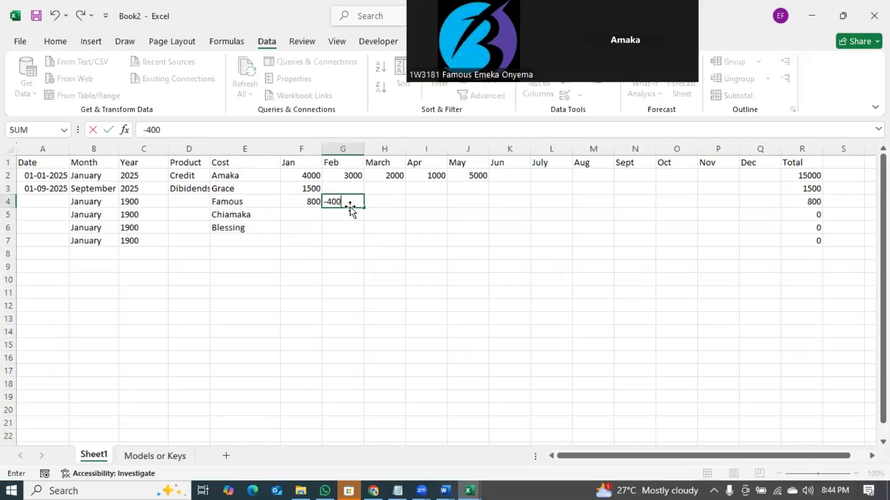
pyautogui.hotkey('ctrl', 'Return')
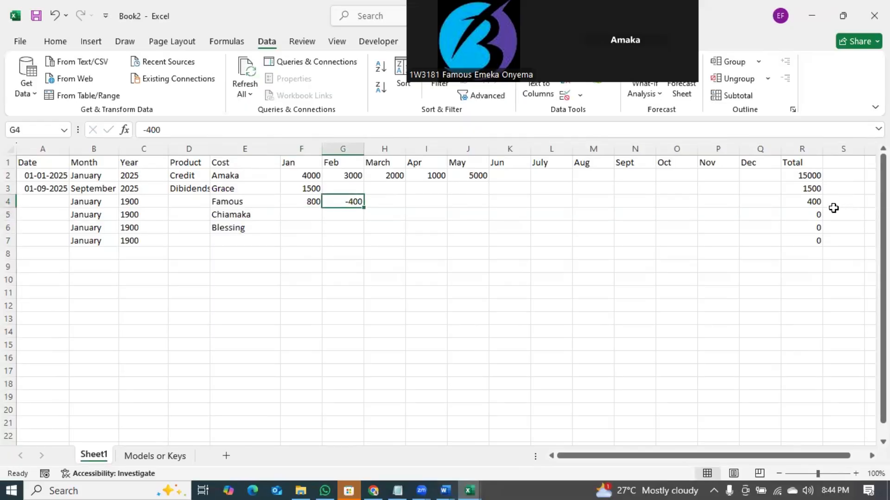
pyautogui.click(813, 202)
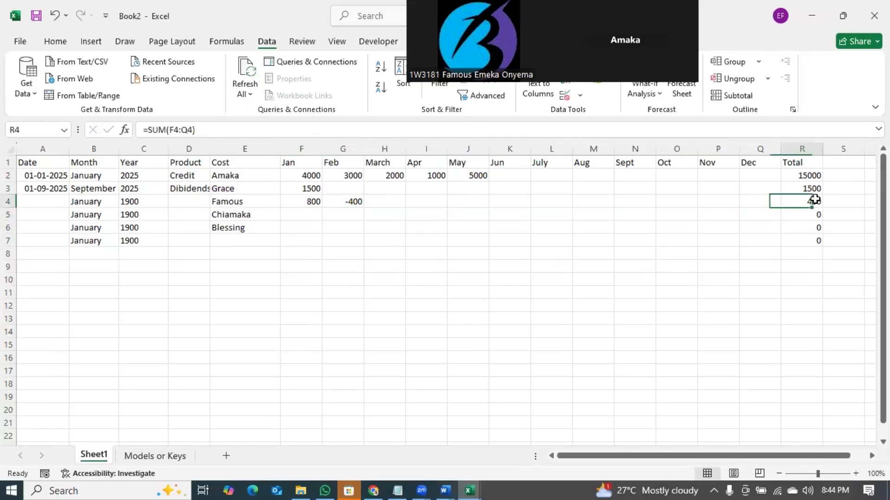
pyautogui.click(800, 163)
# - Retitle R1 as Balance and put 9000 in N2 (Sept), giving row 2 a 24000 balance
pyautogui.write('Balance')
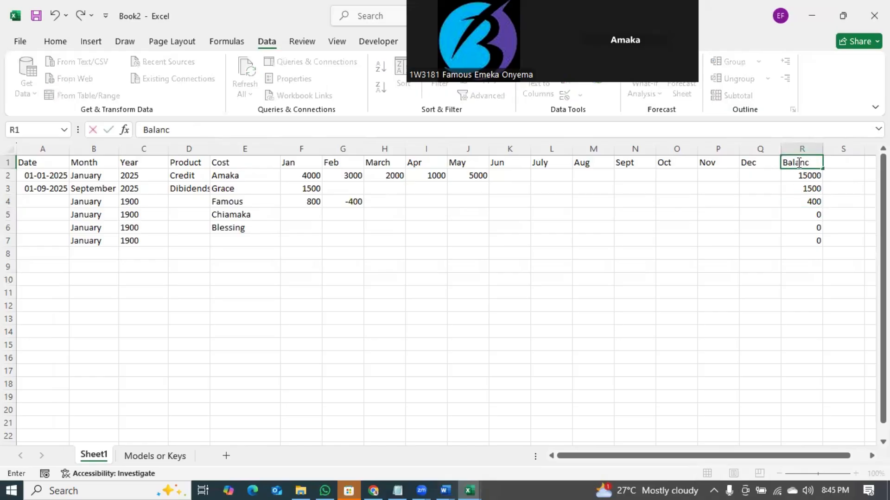
pyautogui.press('Return')
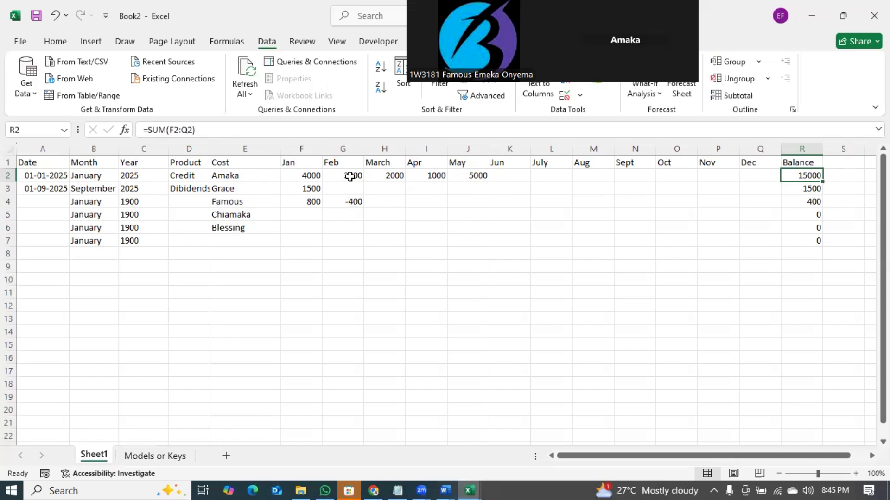
pyautogui.click(629, 174)
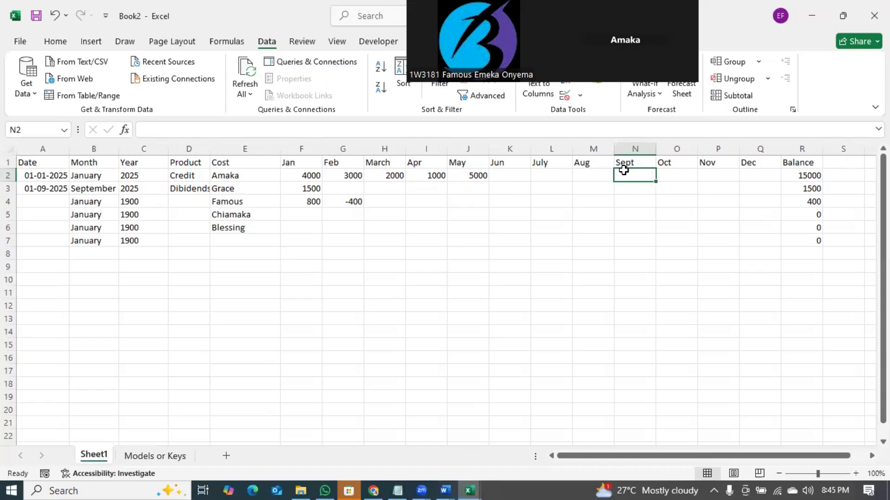
pyautogui.write('9000')
pyautogui.press('Return')
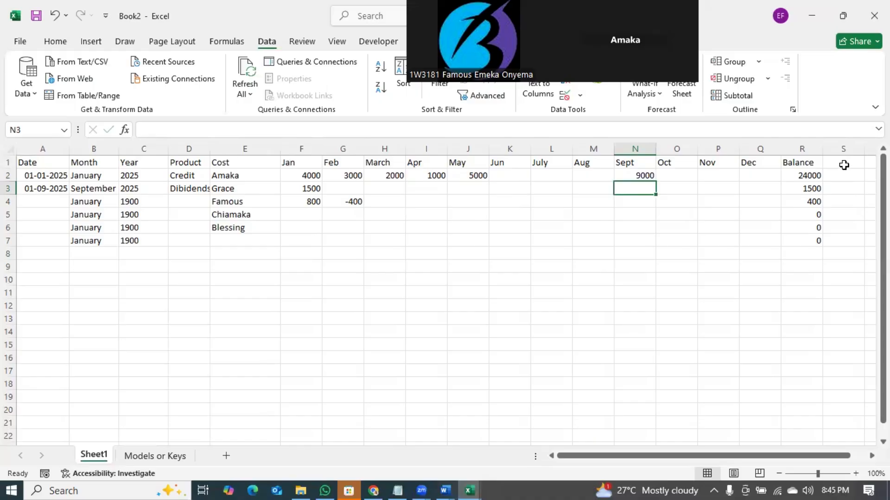
# - Put =5%*R2 in S2 and fill it down to S7, giving 1200, 75, 20 and zeros
pyautogui.click(843, 165)
pyautogui.click(842, 174)
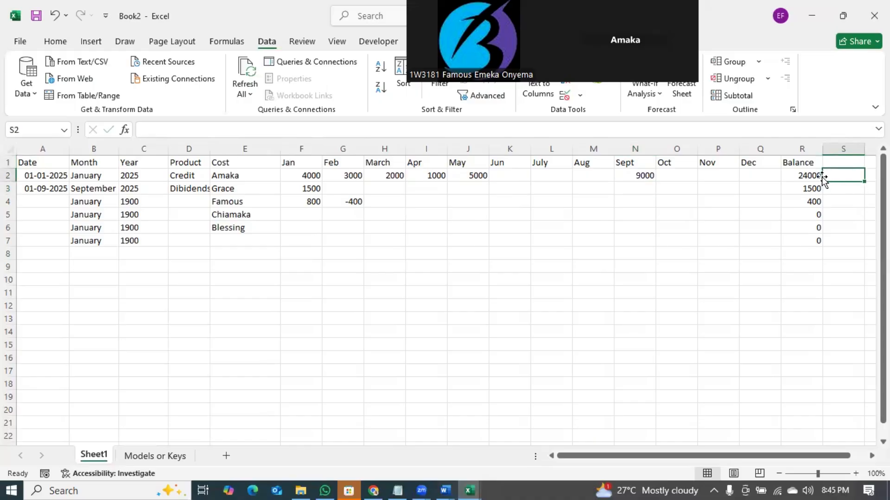
pyautogui.write('=')
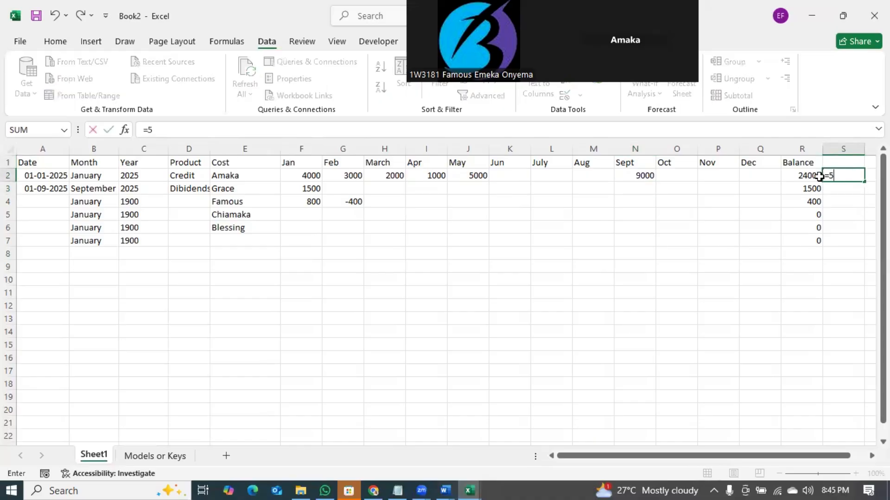
pyautogui.write('5%*')
pyautogui.click(818, 176)
pyautogui.press('Return')
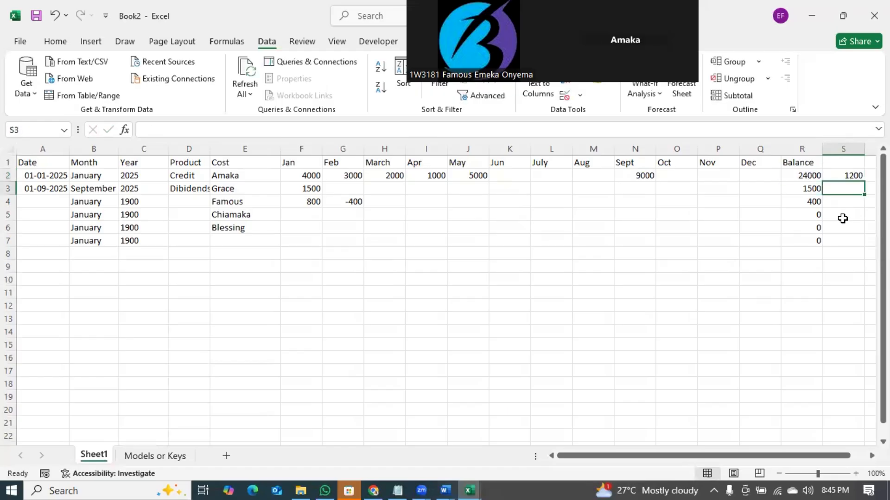
pyautogui.click(850, 176)
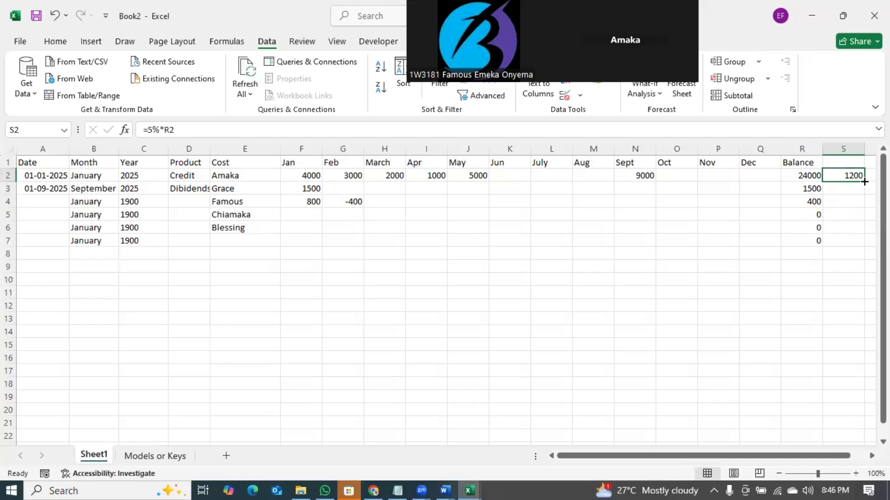
pyautogui.doubleClick(864, 182)
pyautogui.click(852, 292)
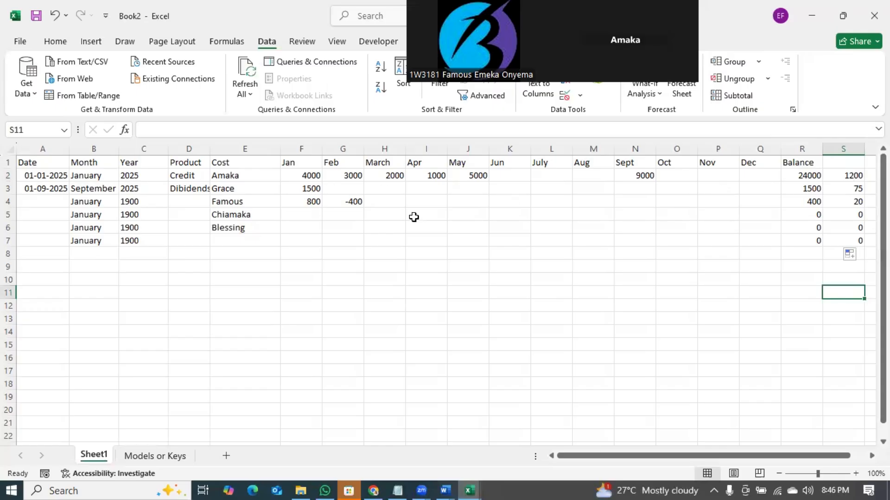
# - Enter 5000 for July and 6000 for November in row 2
pyautogui.click(538, 176)
pyautogui.write('5000')
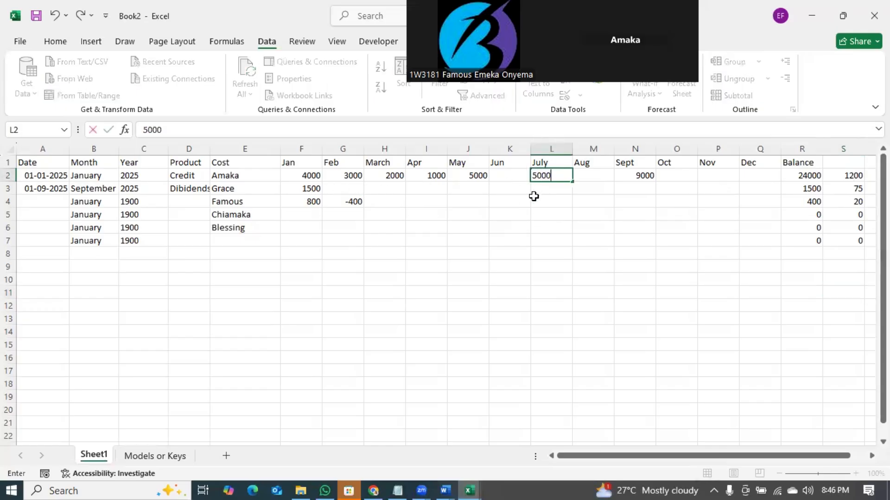
pyautogui.press('Return')
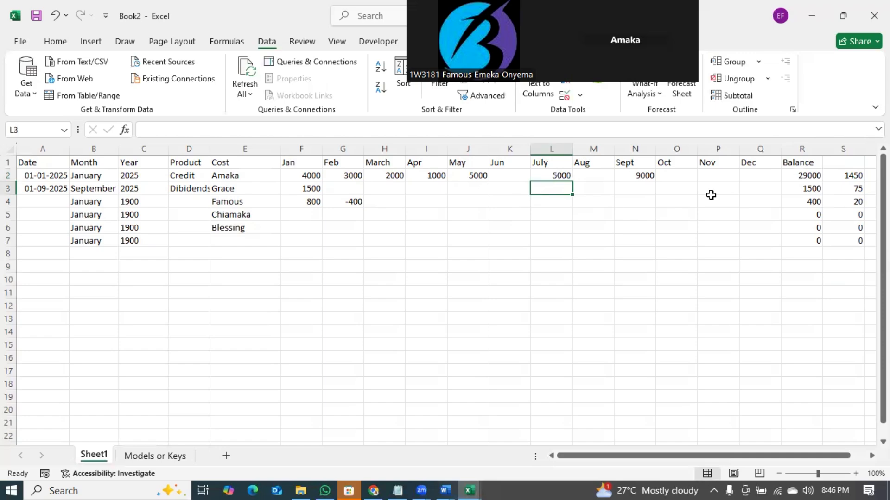
pyautogui.click(725, 174)
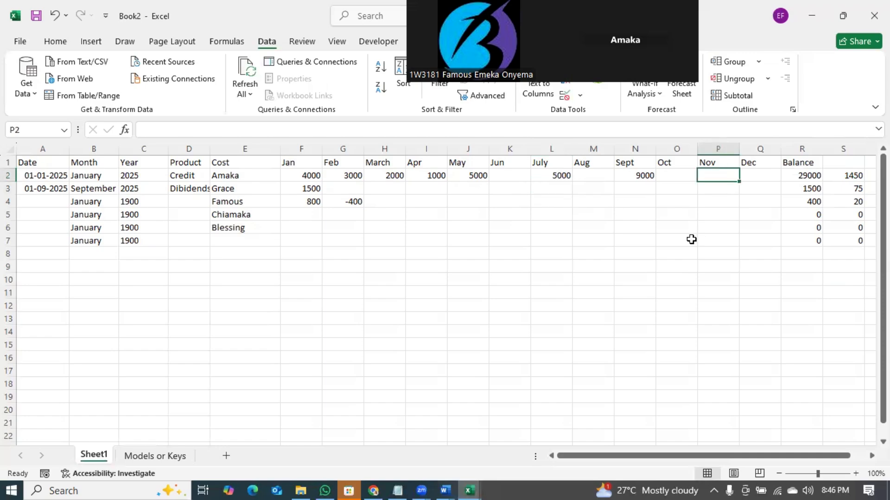
pyautogui.write('6000')
pyautogui.press('Return')
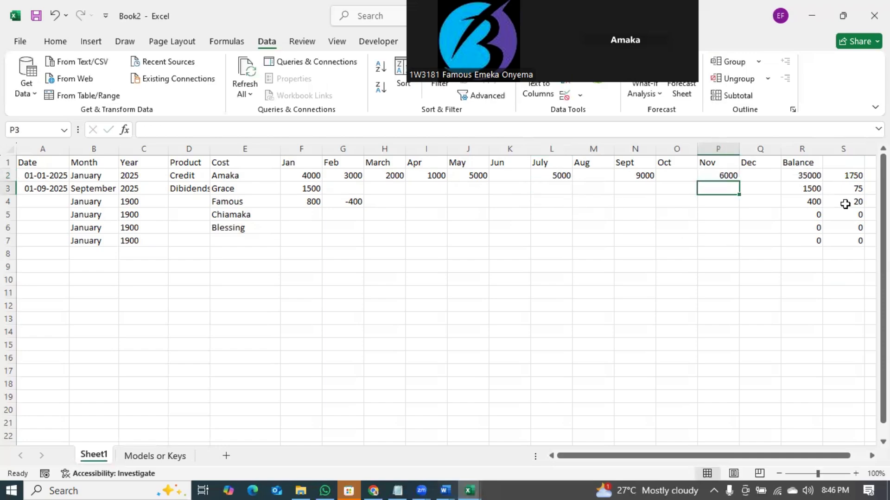
# - Check row 2's dividend formula, then title the 5% column heading in S1 'Dividends'
pyautogui.click(856, 176)
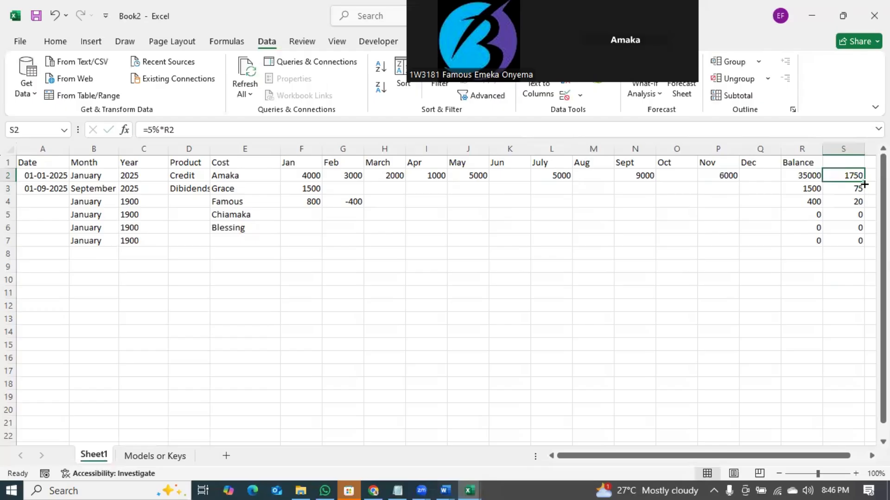
pyautogui.click(849, 165)
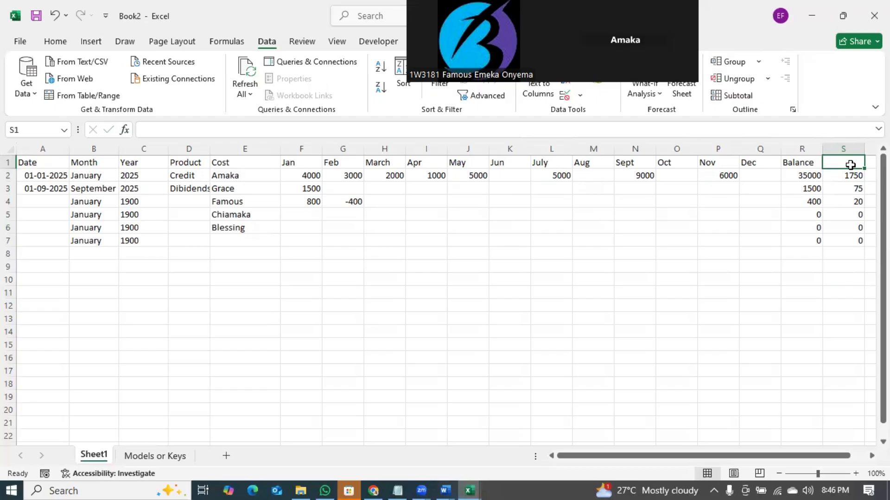
pyautogui.write('Dio')
pyautogui.press('BackSpace')
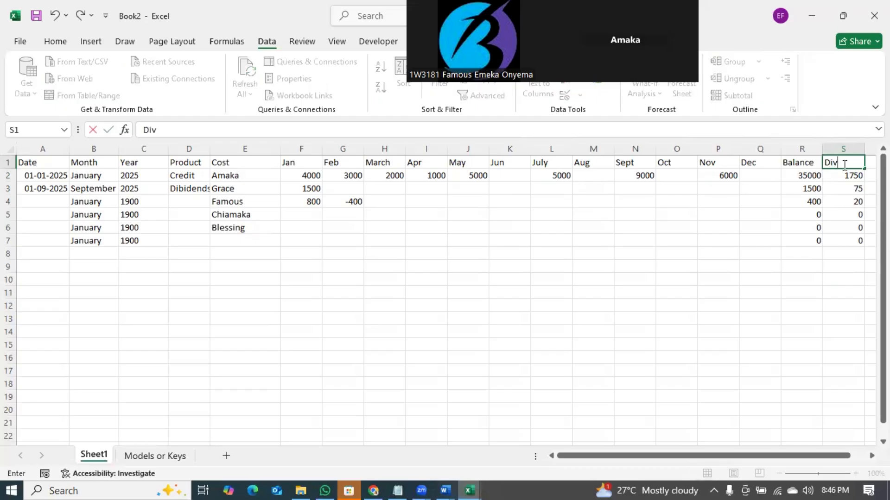
pyautogui.write('vidends')
pyautogui.click(841, 279)
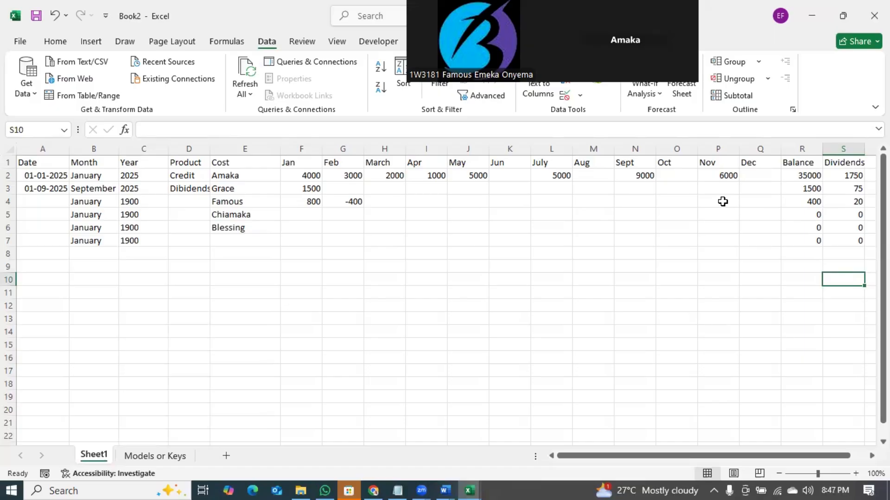
# - Enter 9000 in the June cell of row 4
pyautogui.click(516, 178)
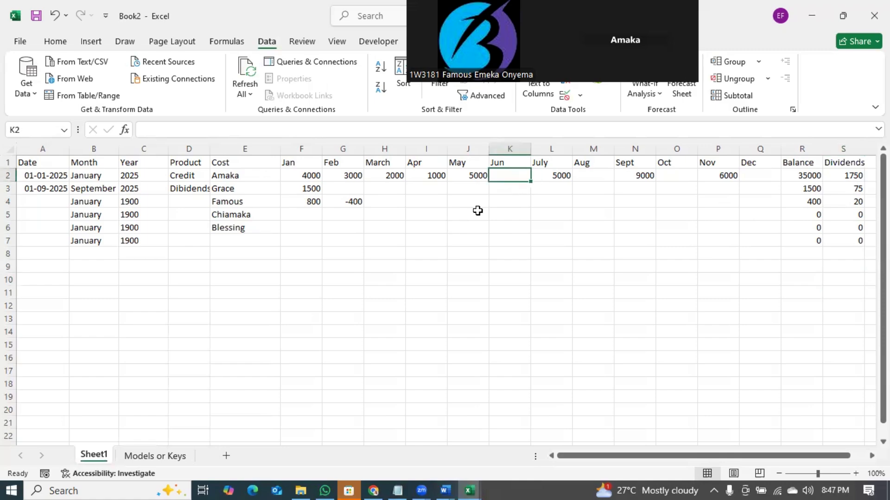
pyautogui.click(510, 204)
pyautogui.write('9000')
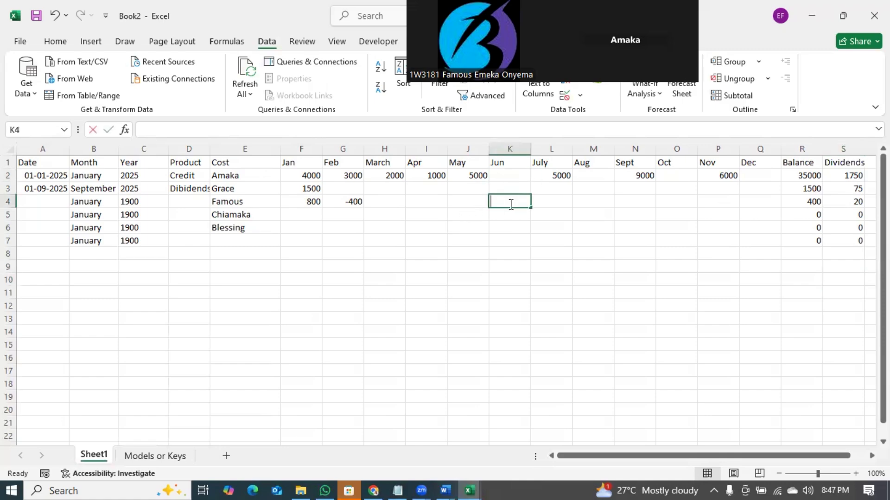
pyautogui.press('Return')
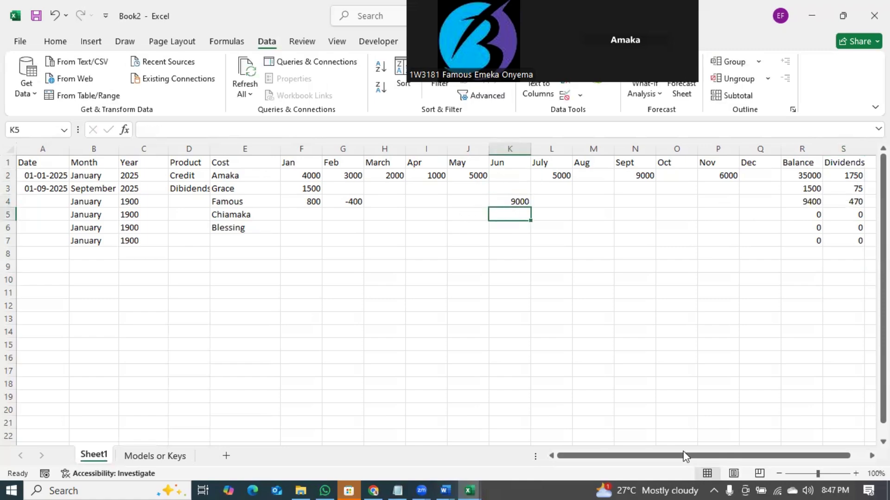
pyautogui.moveTo(685, 456); pyautogui.dragTo(799, 440)
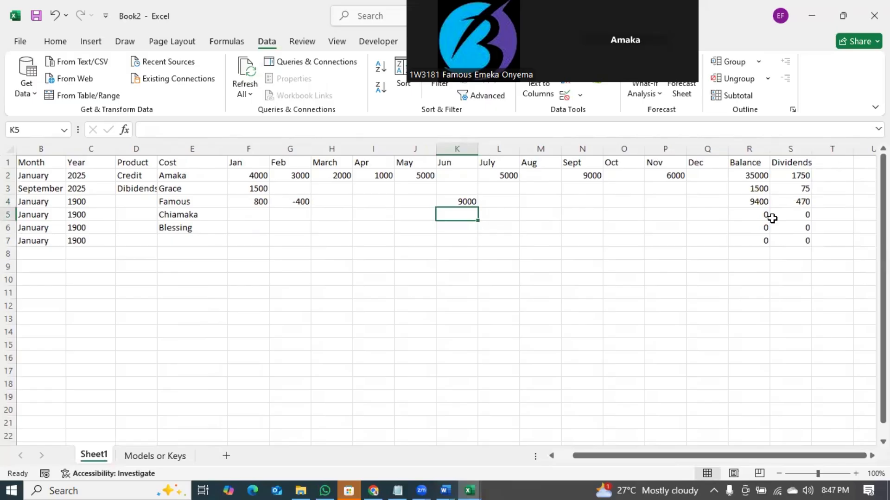
# - Review row 2's Balance and Dividends formulas, then select the table A1:T9
pyautogui.click(756, 177)
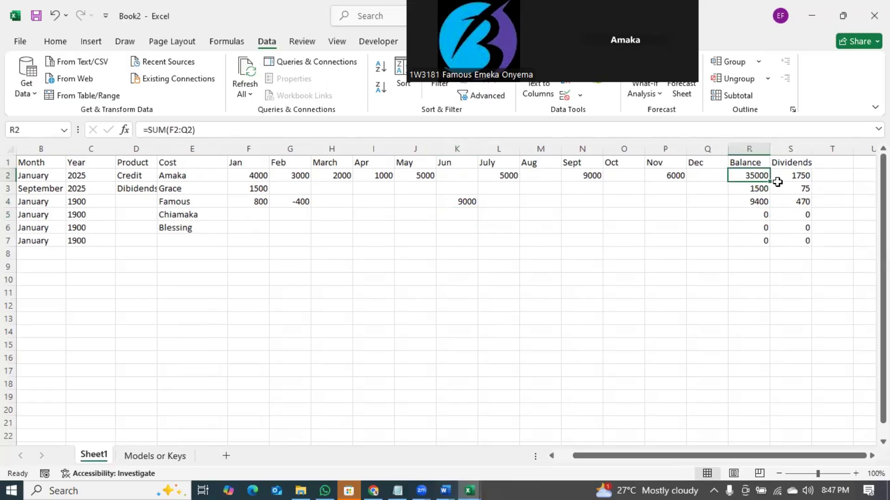
pyautogui.click(793, 177)
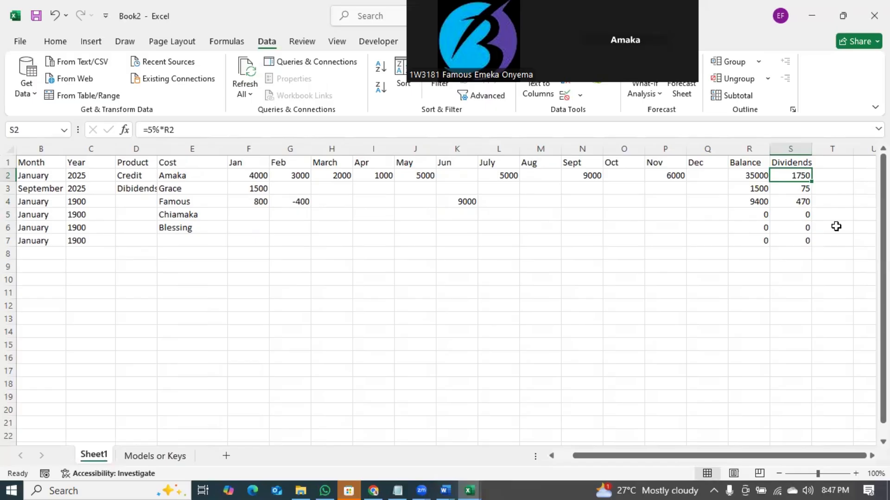
pyautogui.moveTo(844, 261); pyautogui.dragTo(9, 122)
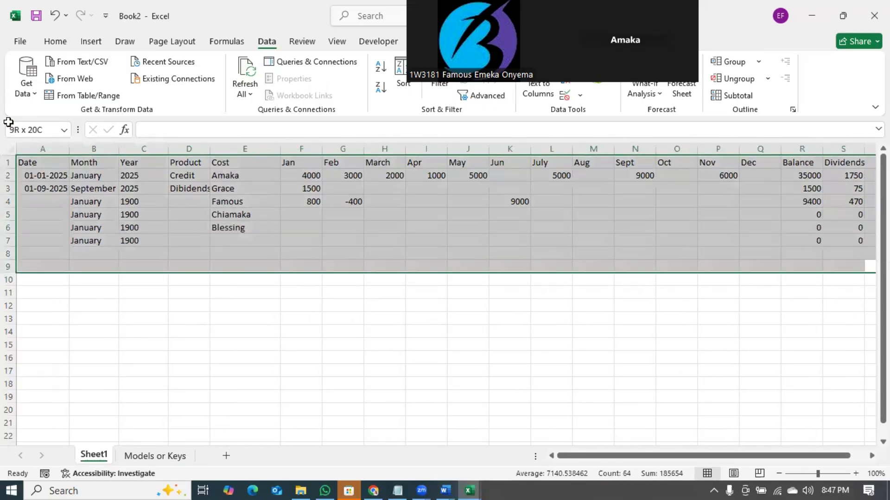
pyautogui.moveTo(8, 122); pyautogui.dragTo(13, 123)
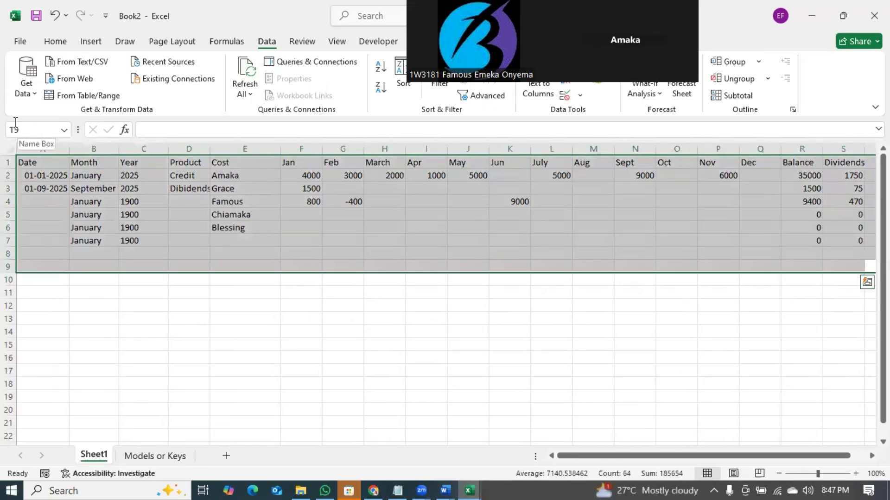